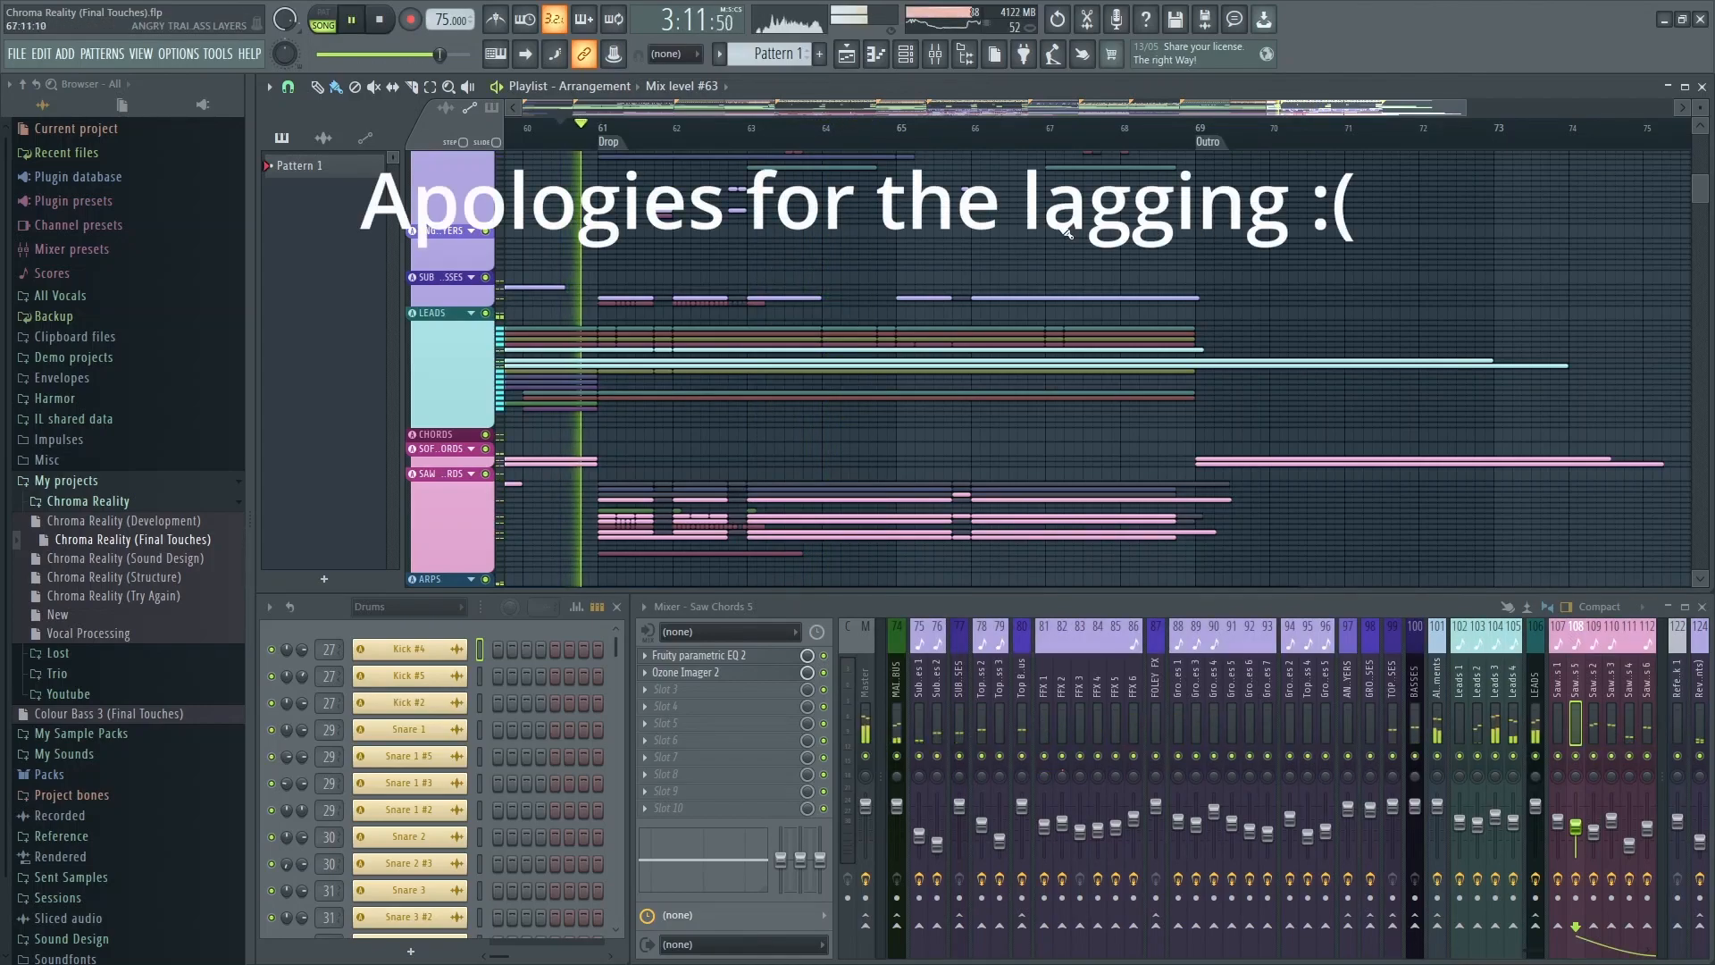
Run the macro that switches smart disable for all plugins, and stop the song playback.
scroll(1067, 234, down, 3)
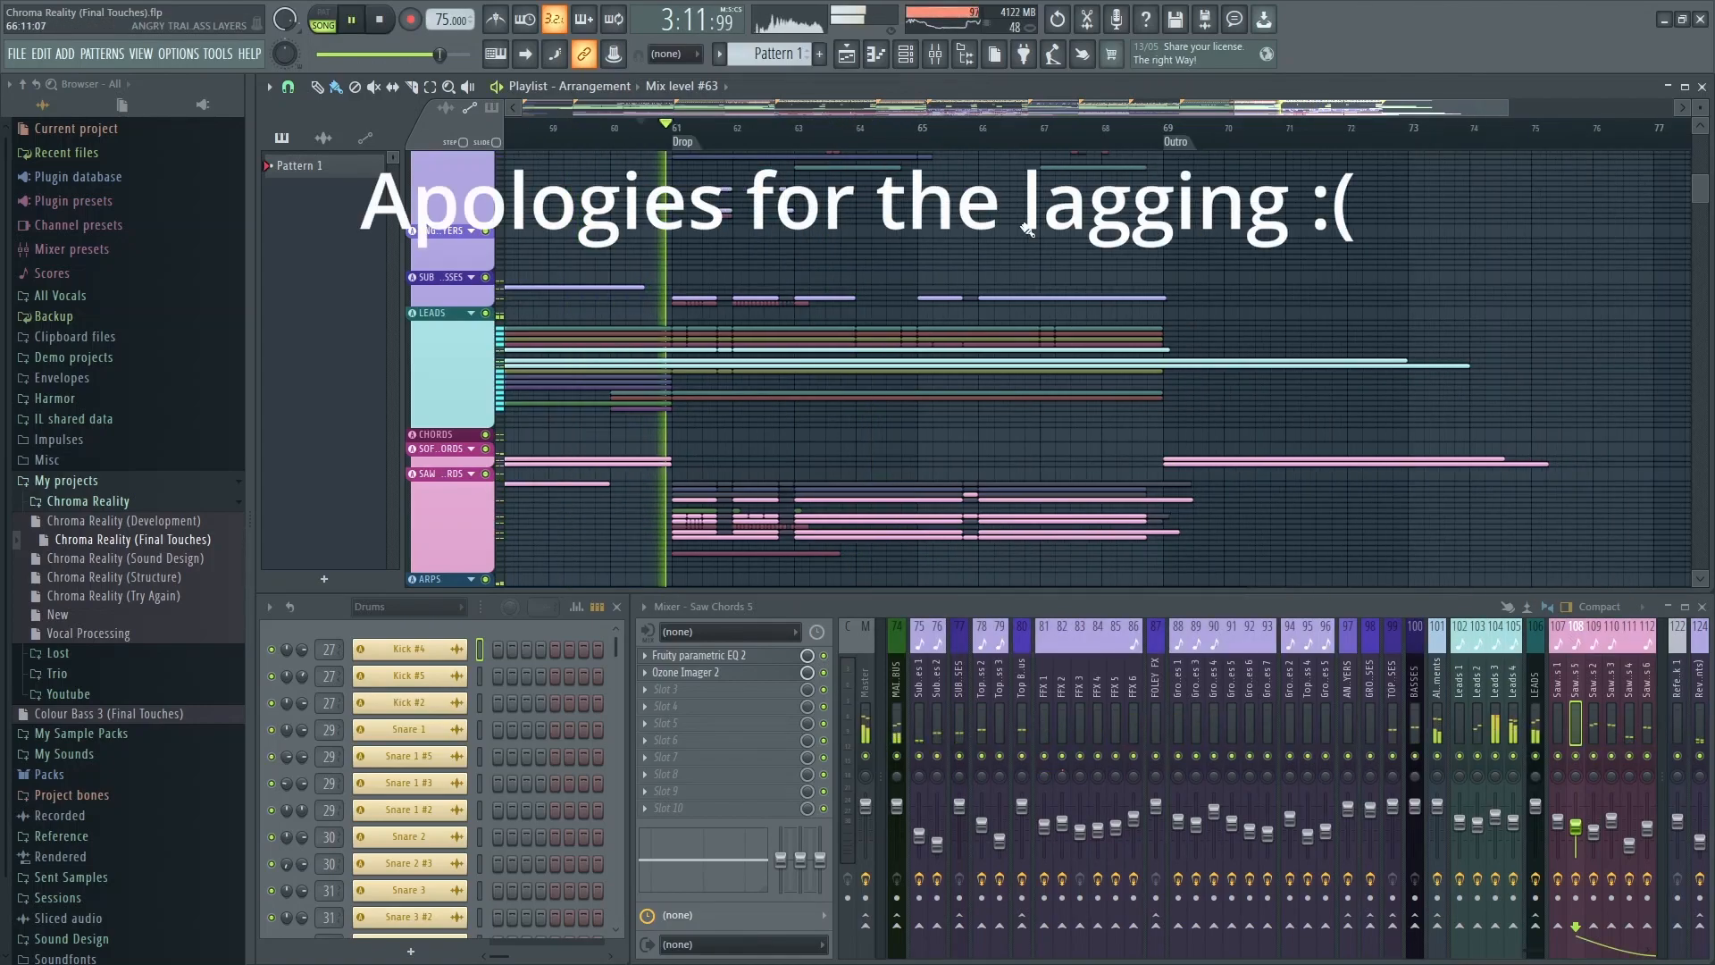
scroll(979, 234, up, 3)
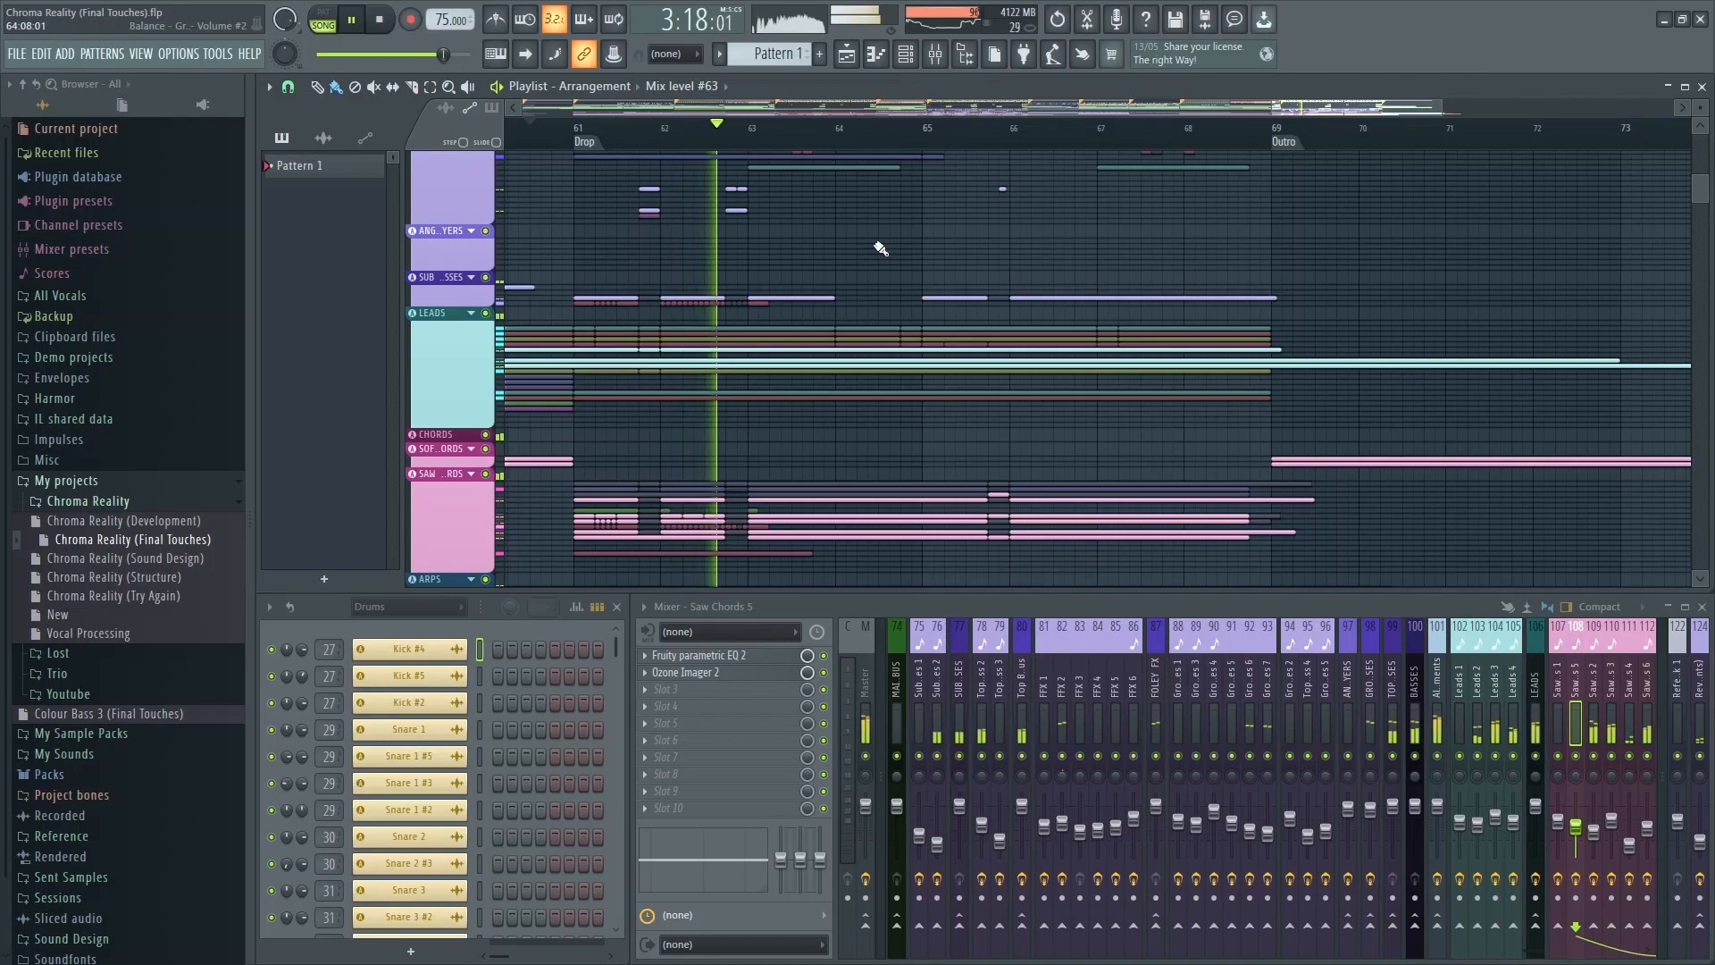
click(218, 54)
mouse_move(329, 115)
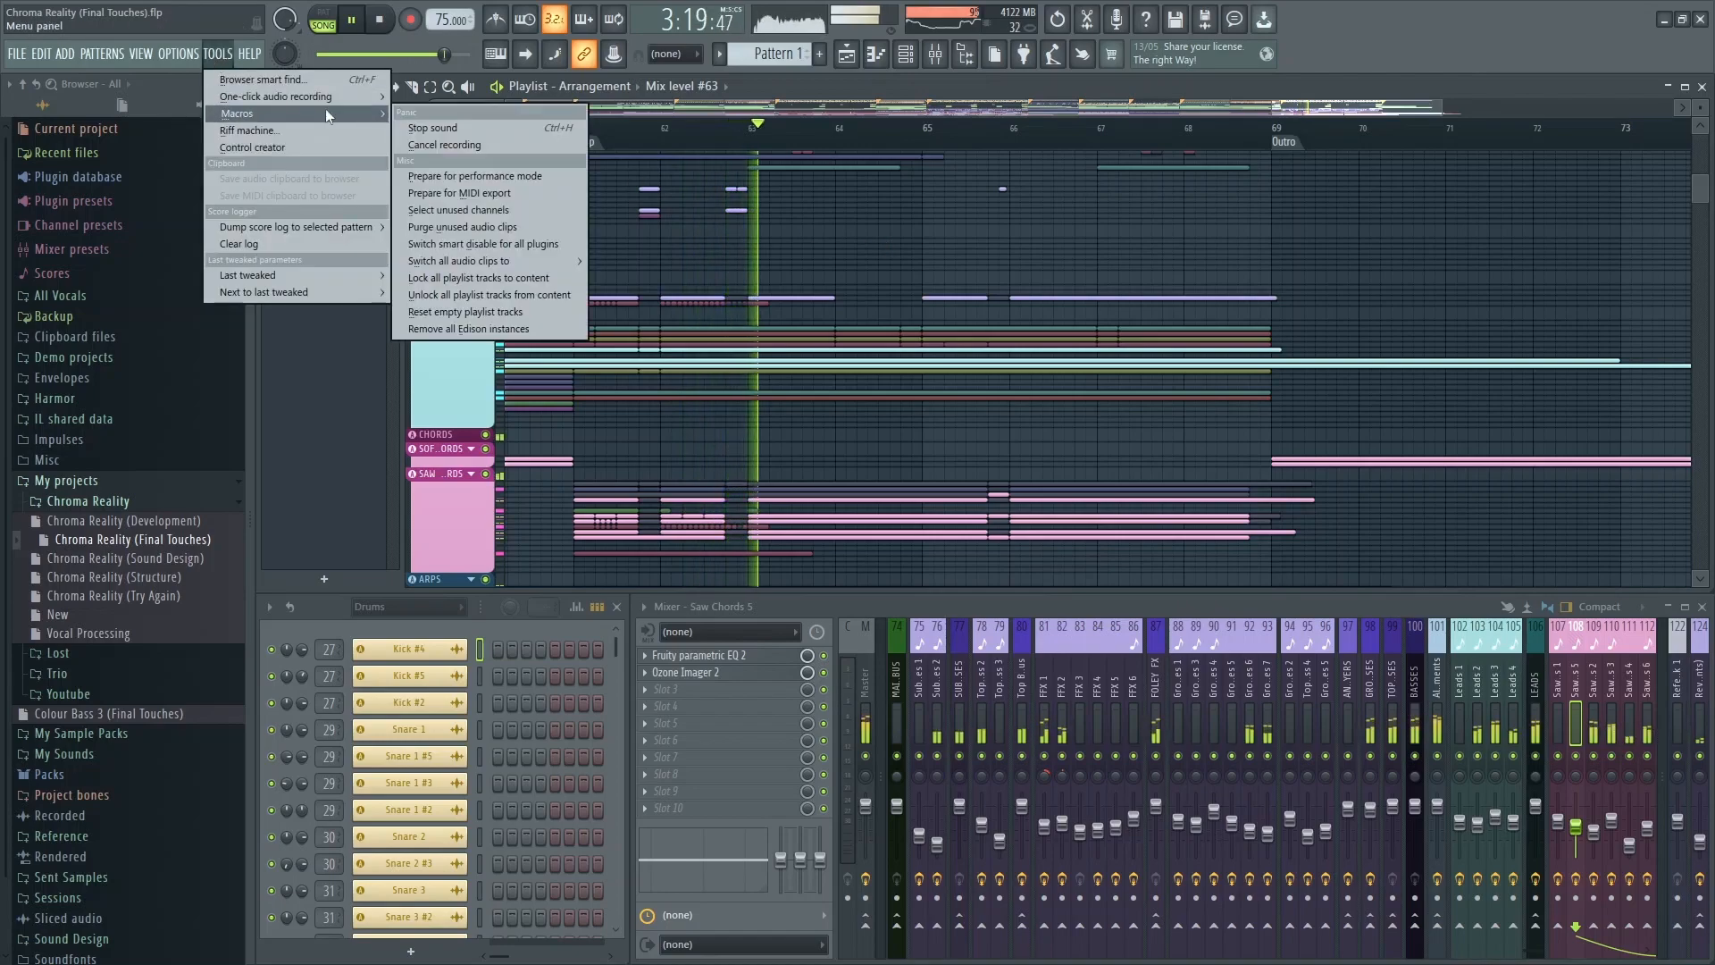
click(496, 244)
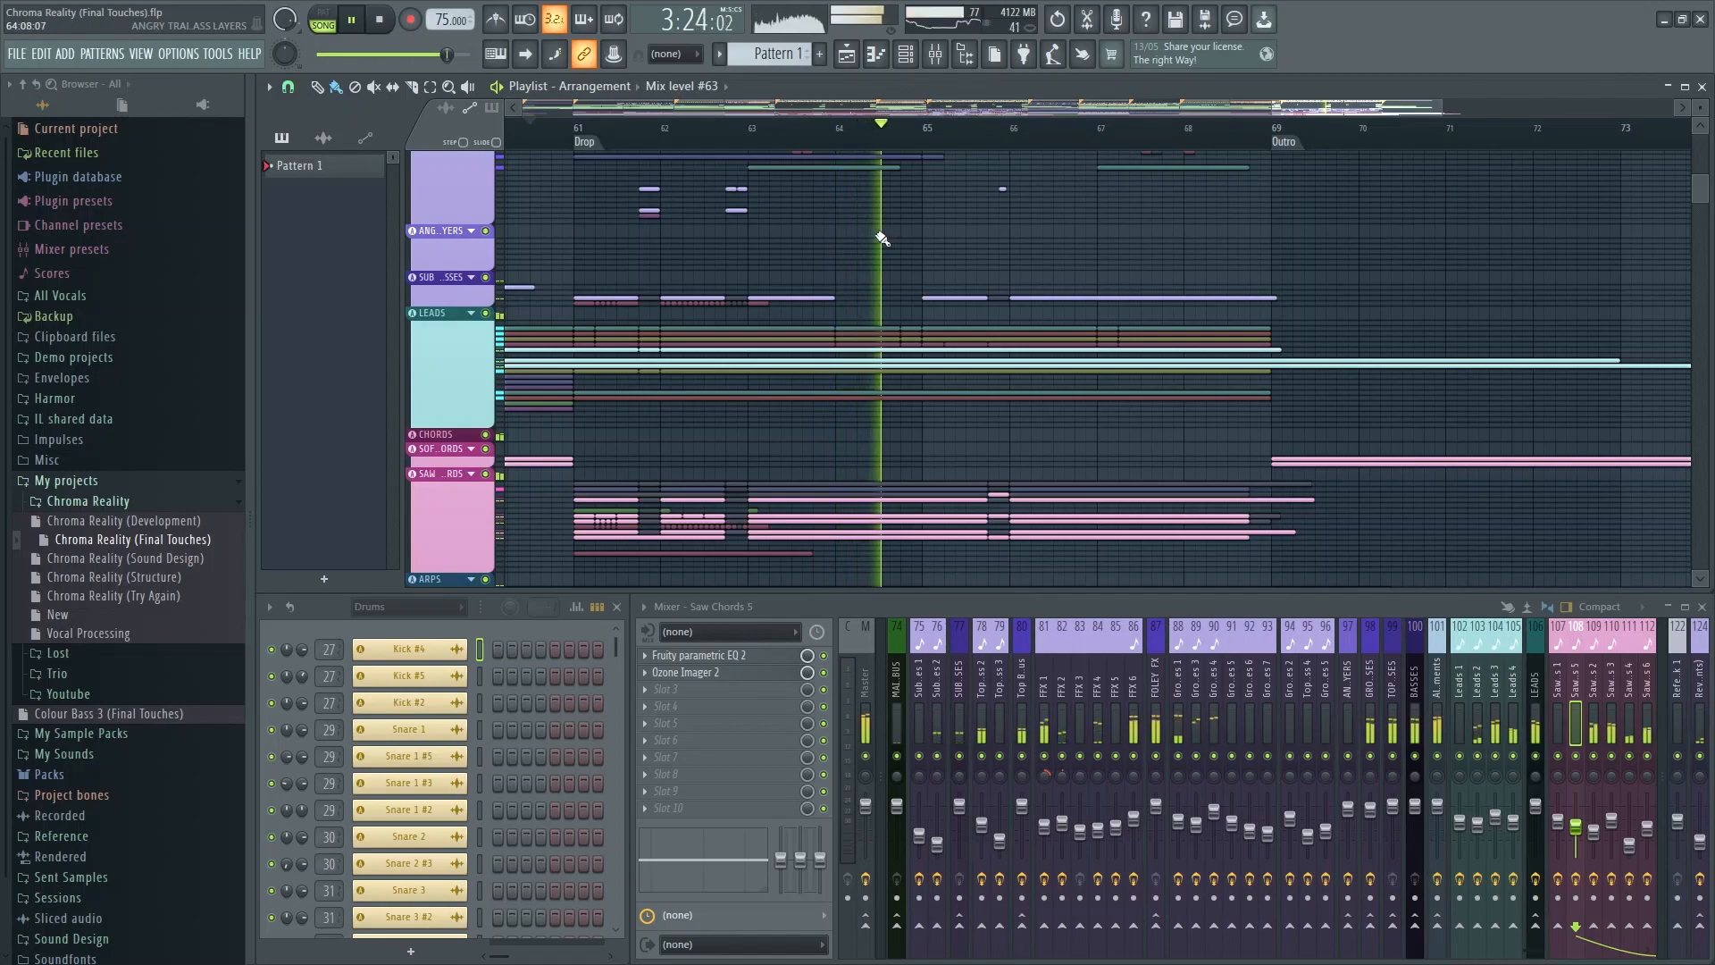
key(space)
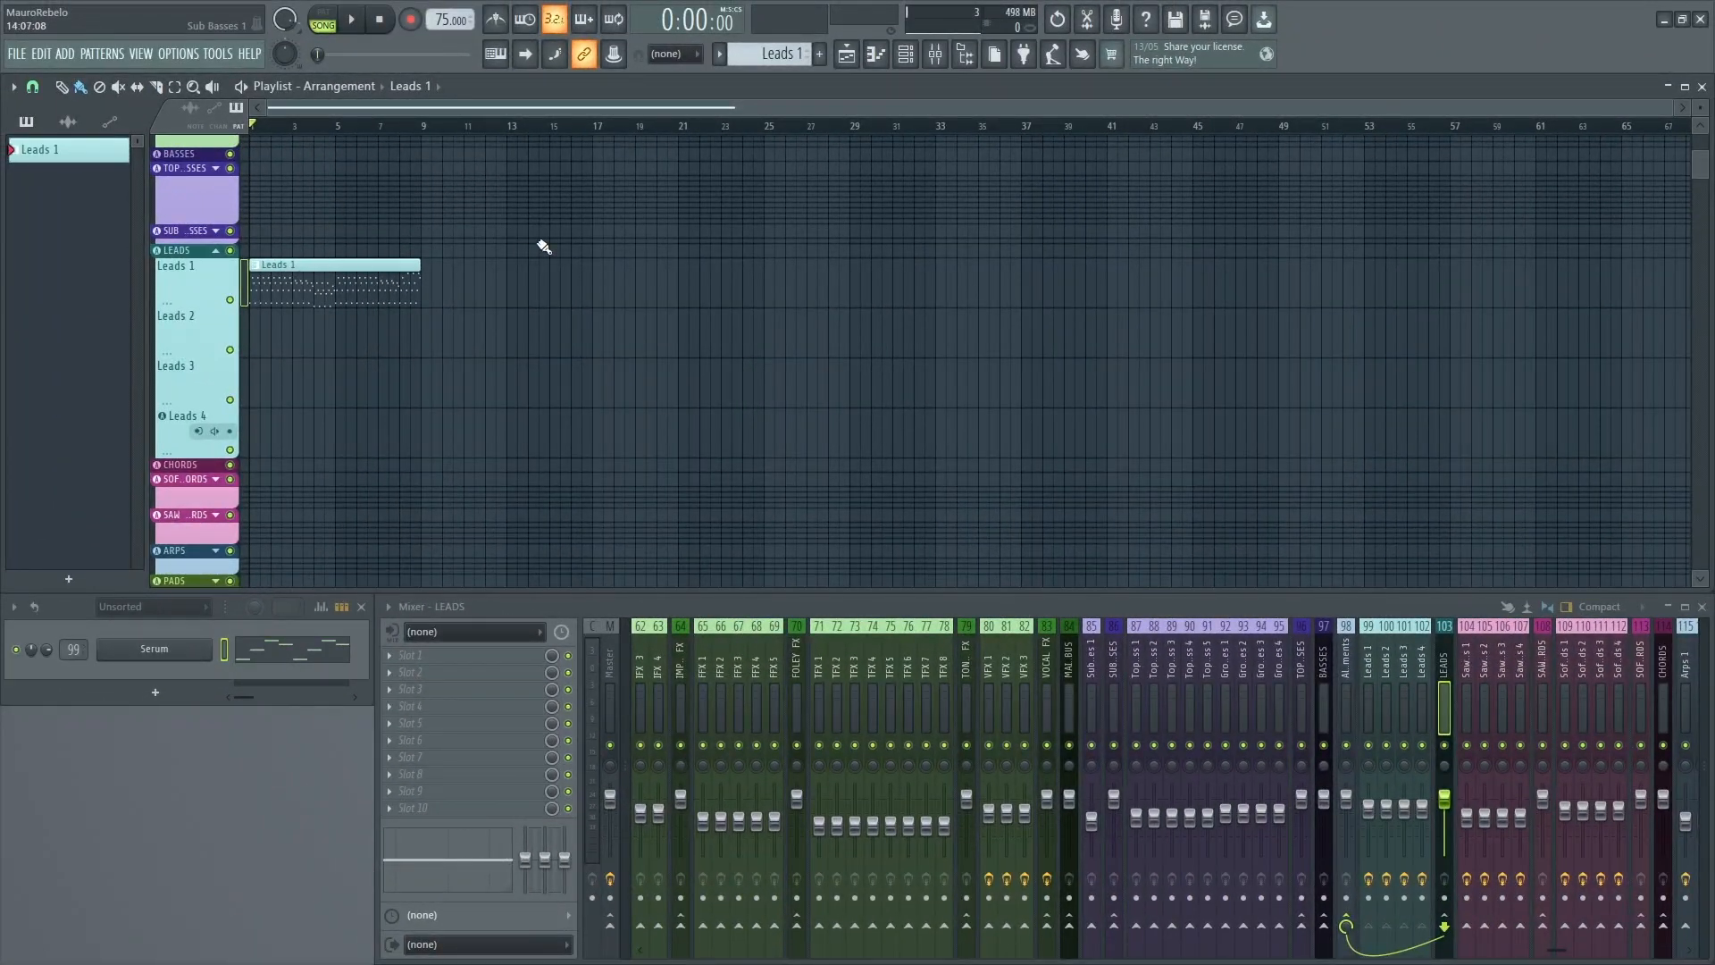
Open the Serum instrument of the Leads 1 pattern and audition its initial sound.
double_click(295, 283)
click(158, 653)
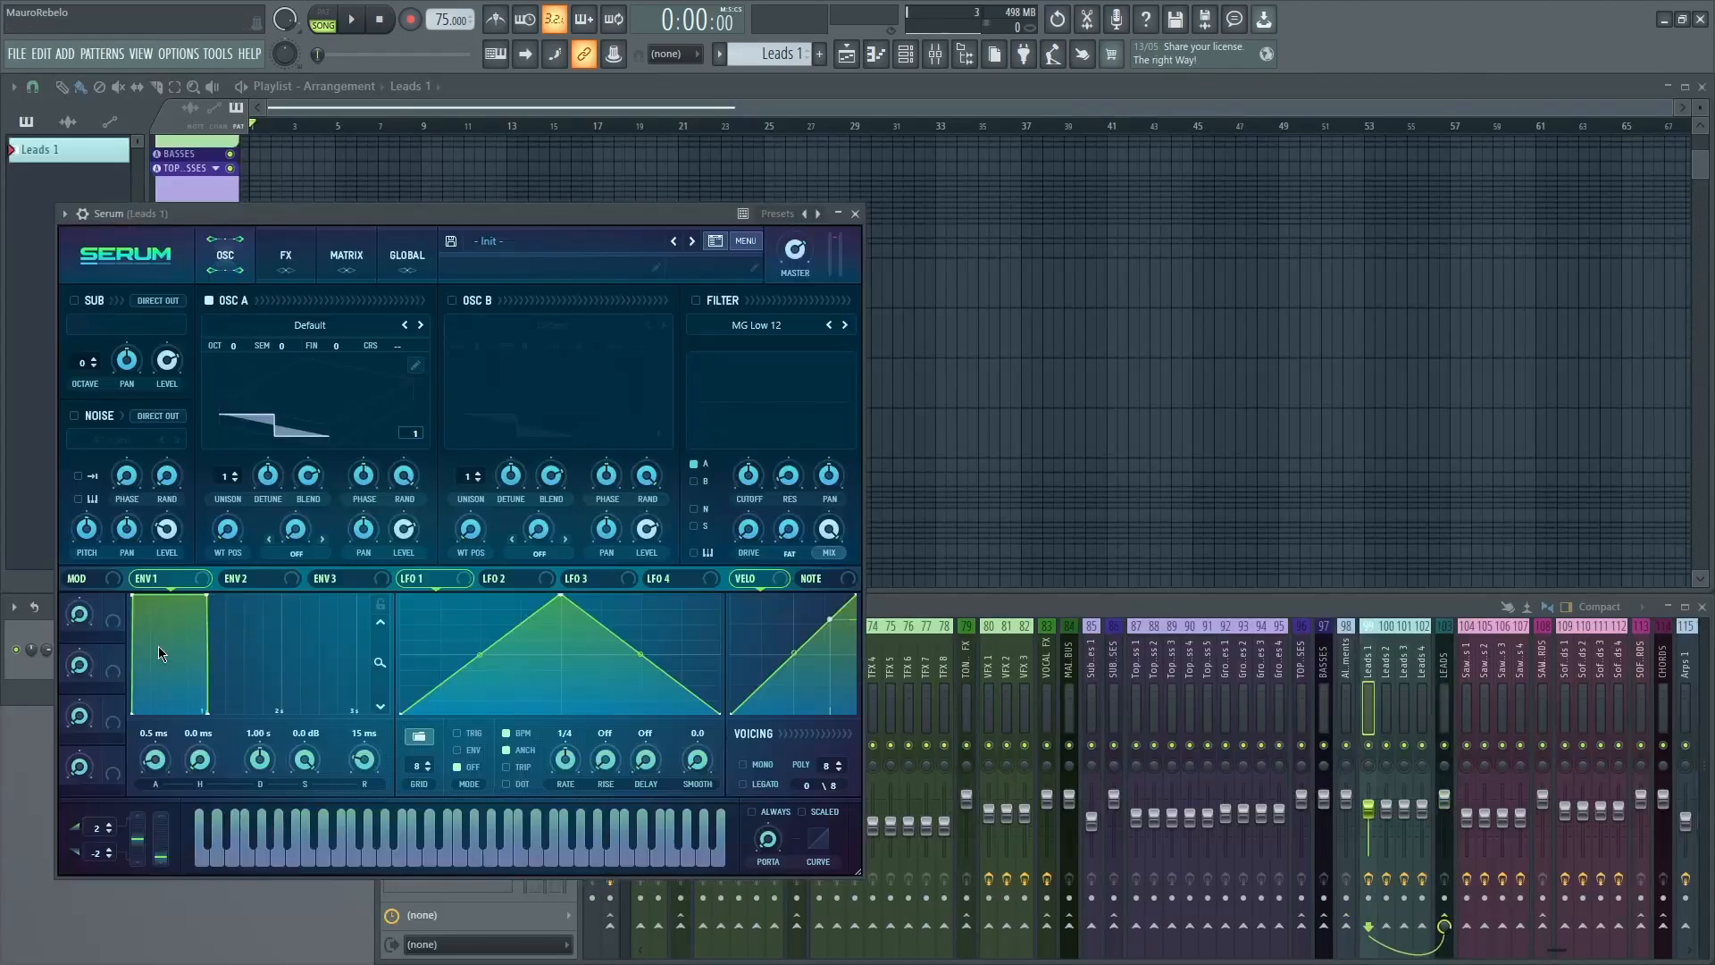
drag(604, 216, 679, 205)
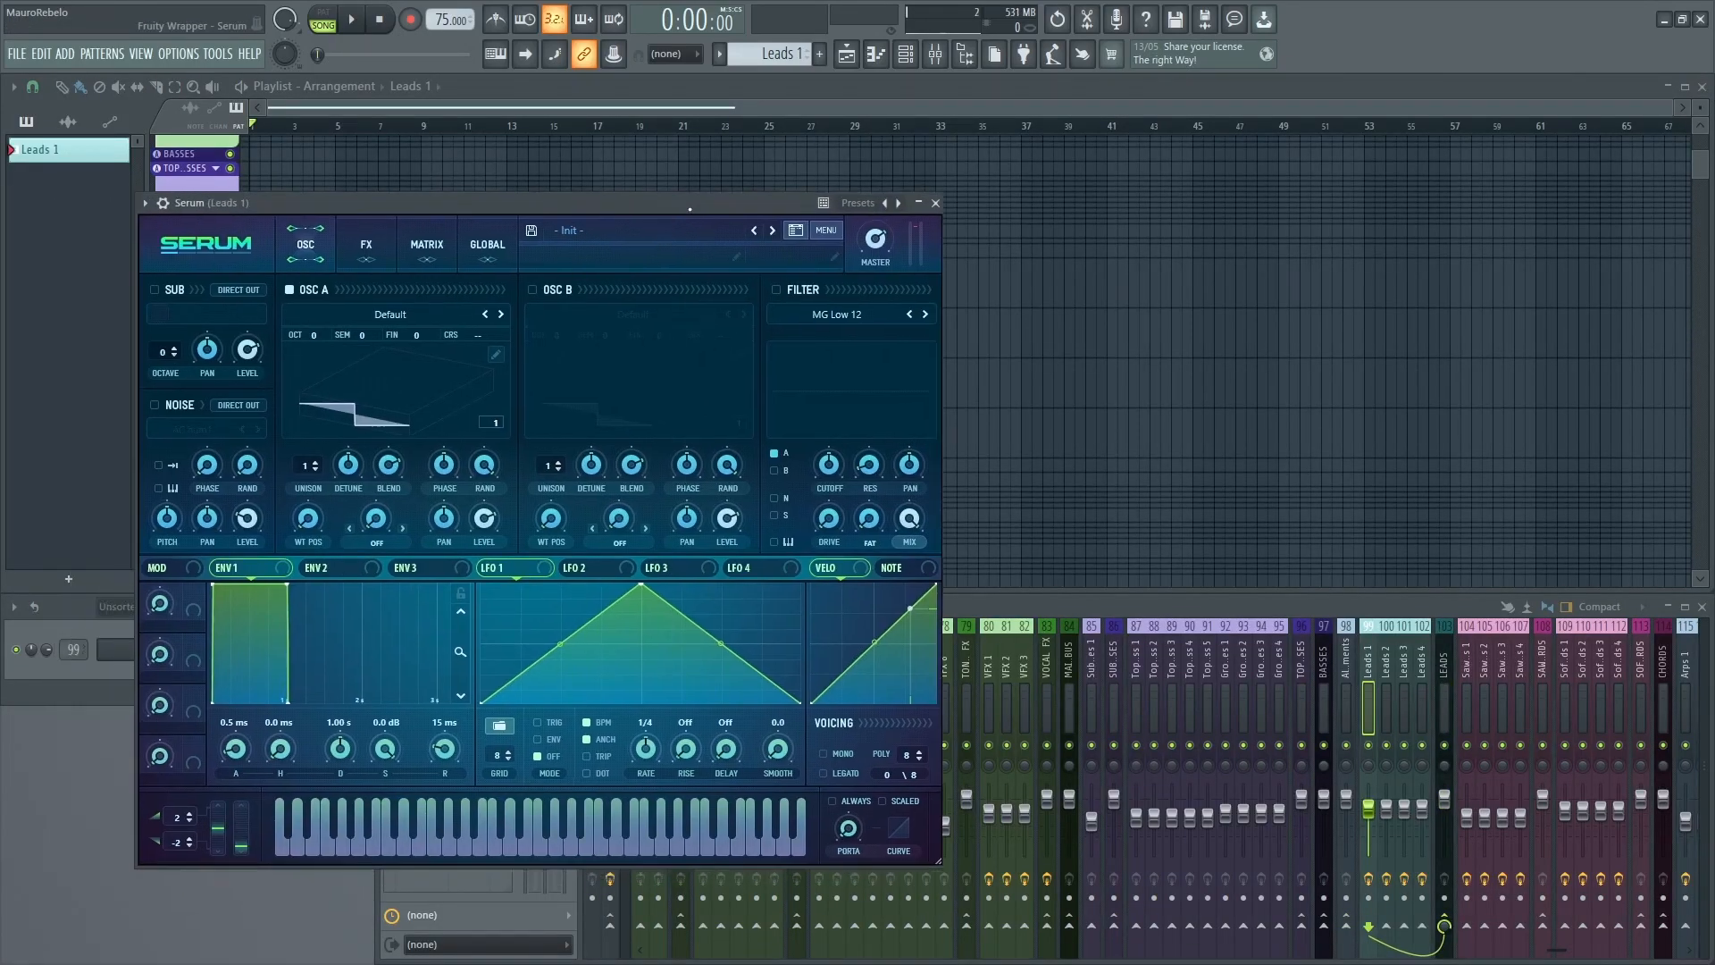
key(space)
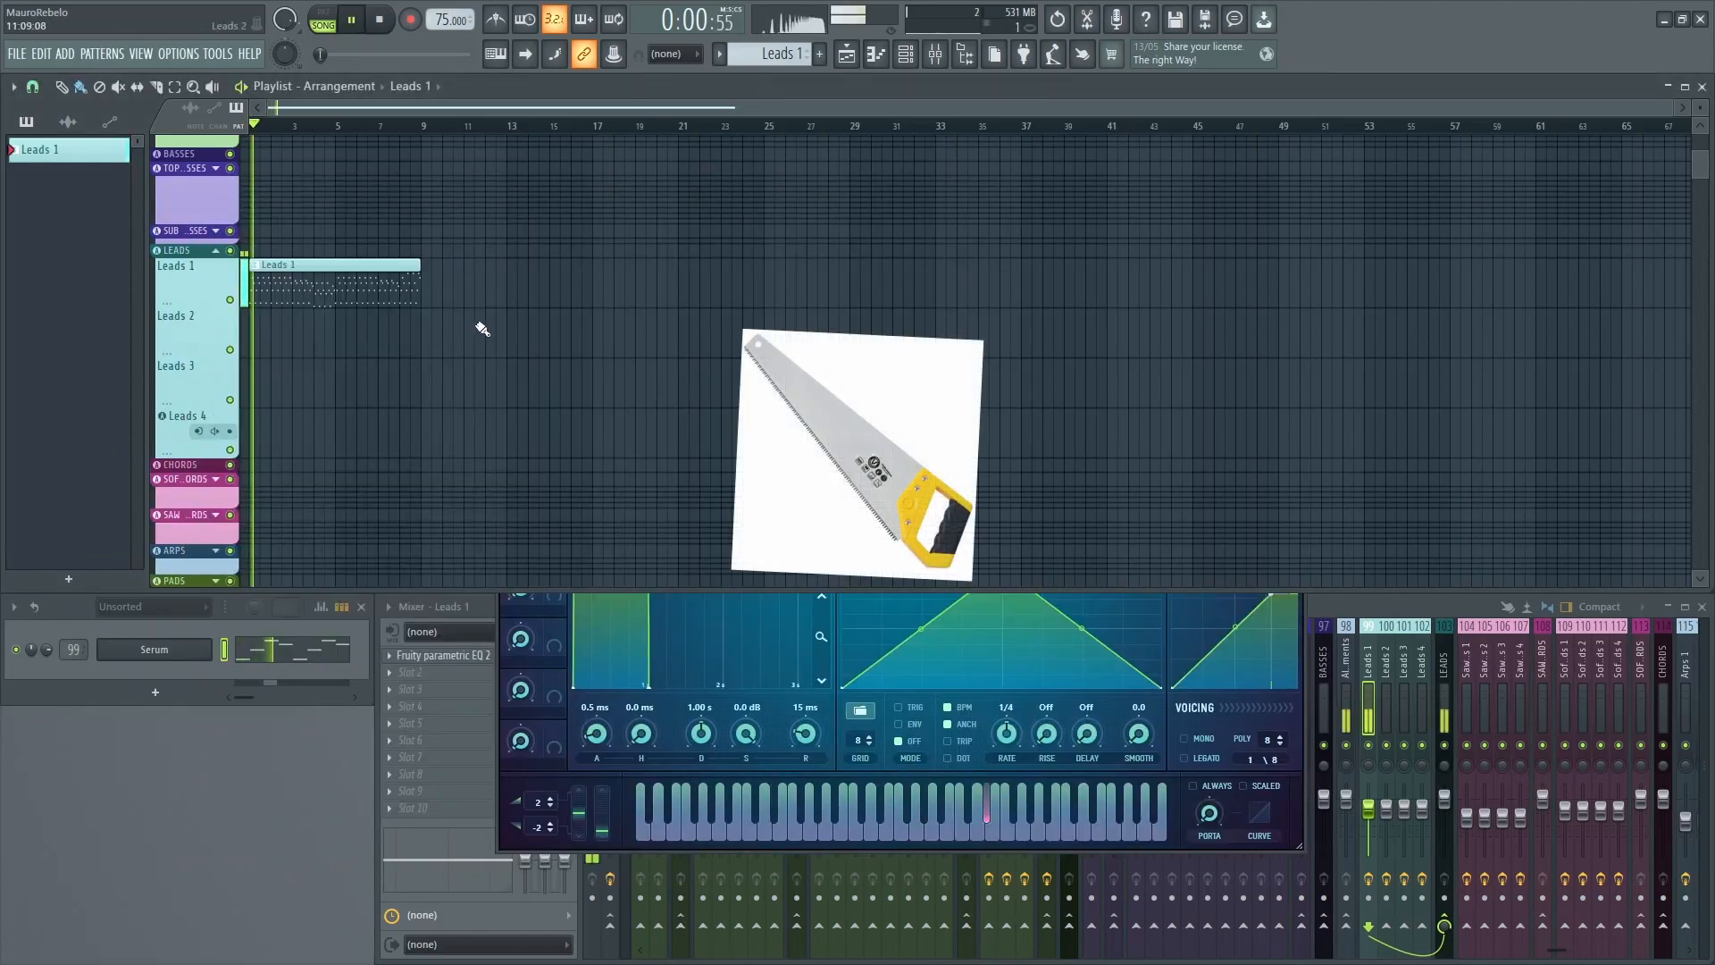
click(829, 702)
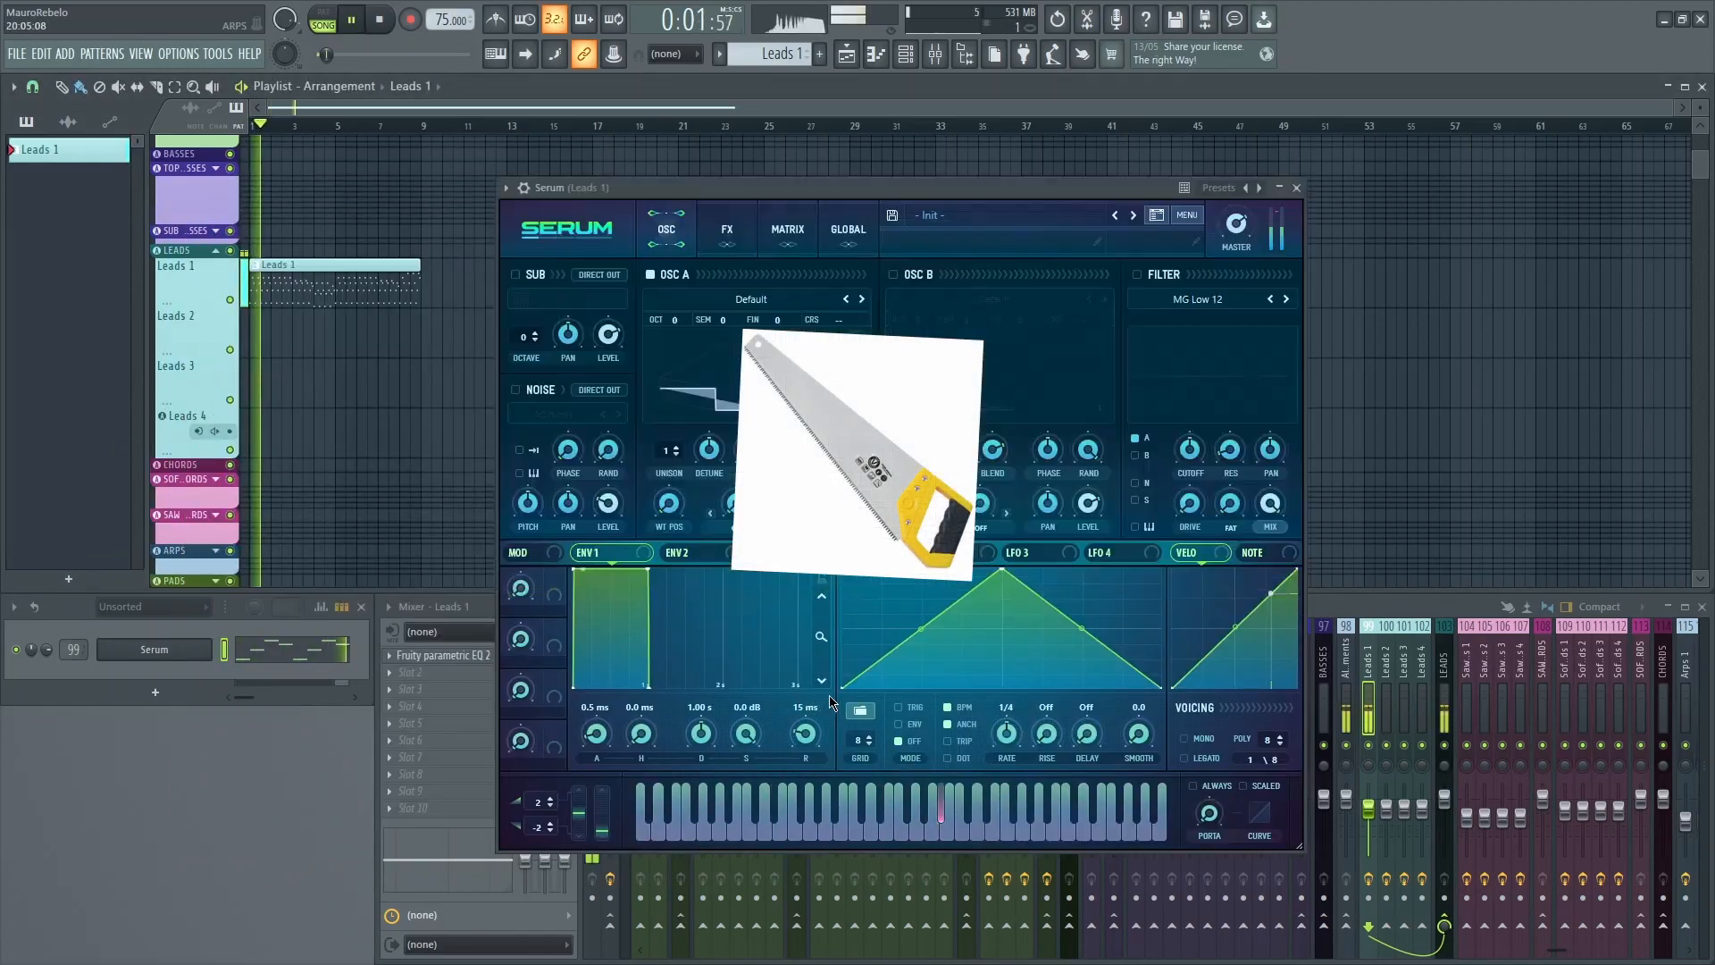
key(space)
drag(806, 188, 746, 190)
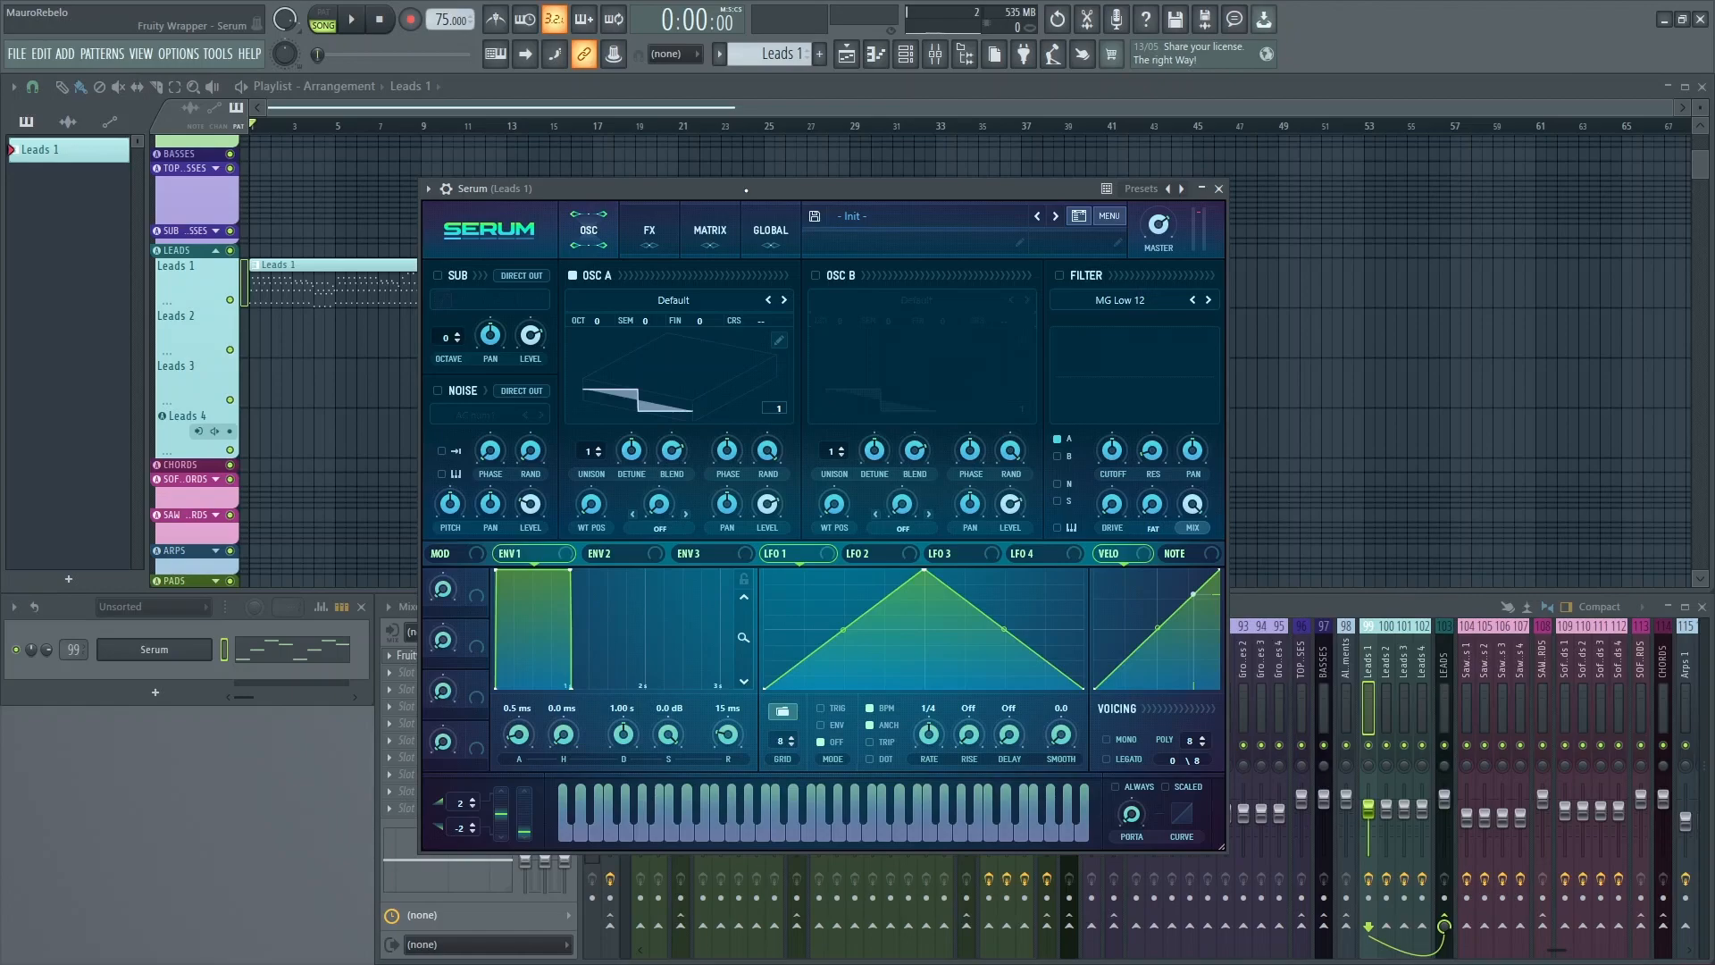
mouse_move(746, 190)
mouse_down()
mouse_move(706, 222)
mouse_move(761, 198)
mouse_up()
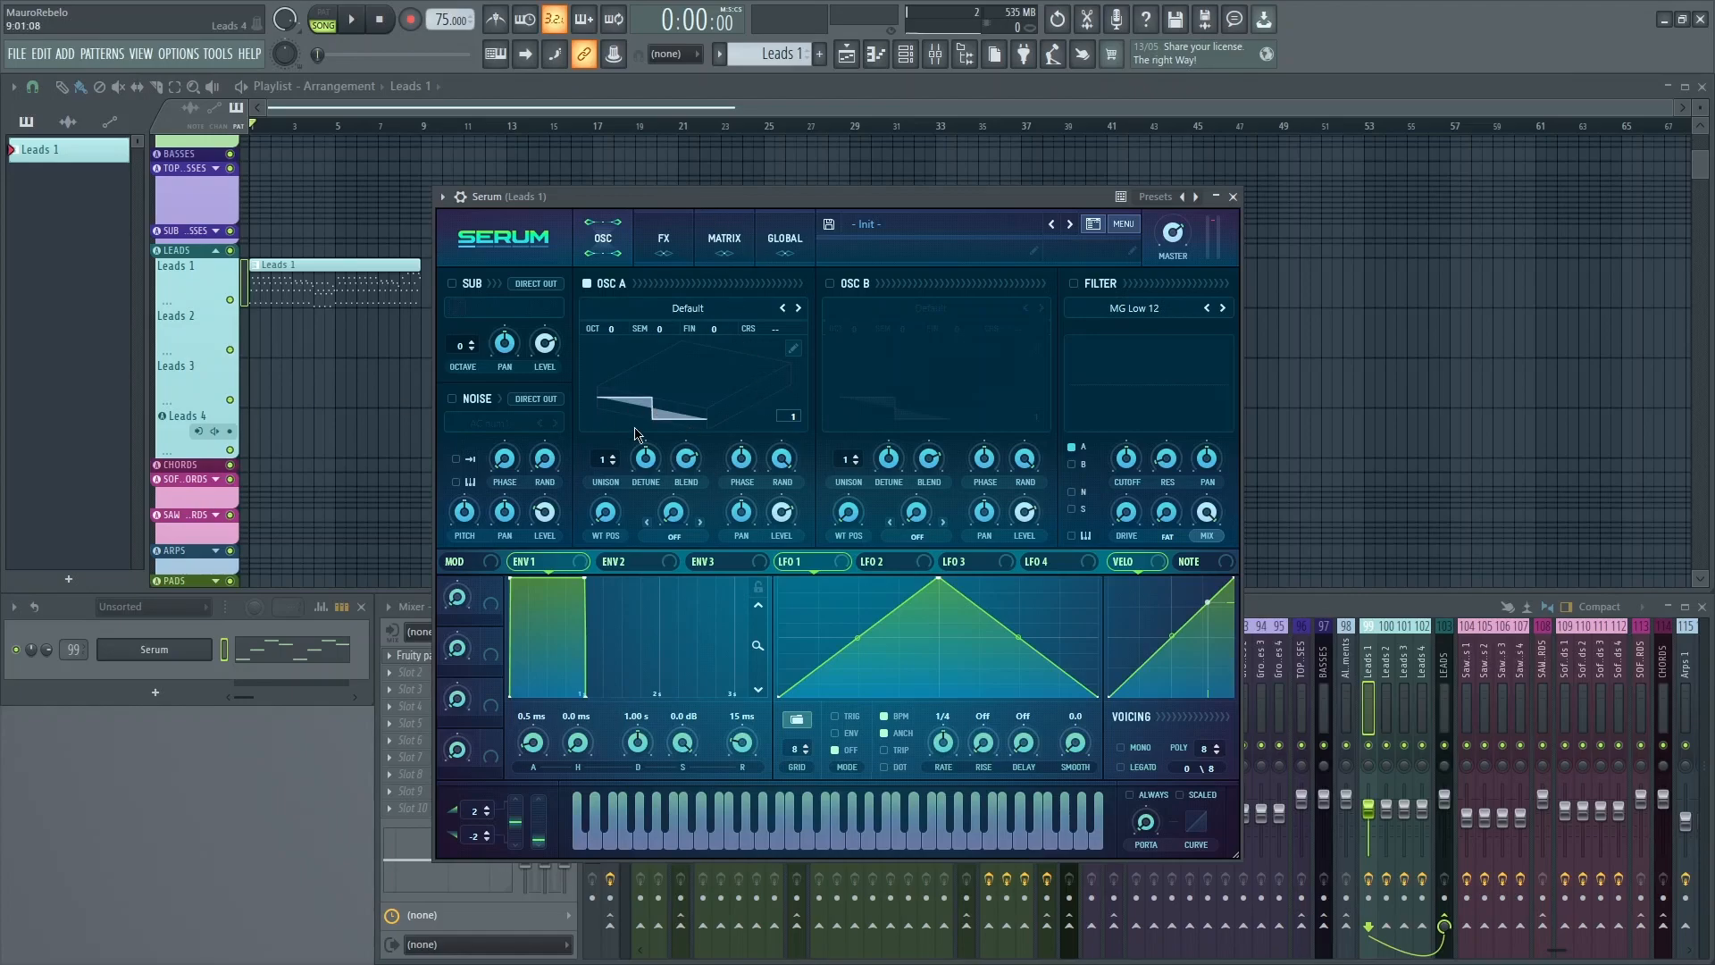
Make Serum's voicing mono with always-on portamento, set the portamento time to 22 ms and audition it.
click(1133, 749)
mouse_move(1143, 804)
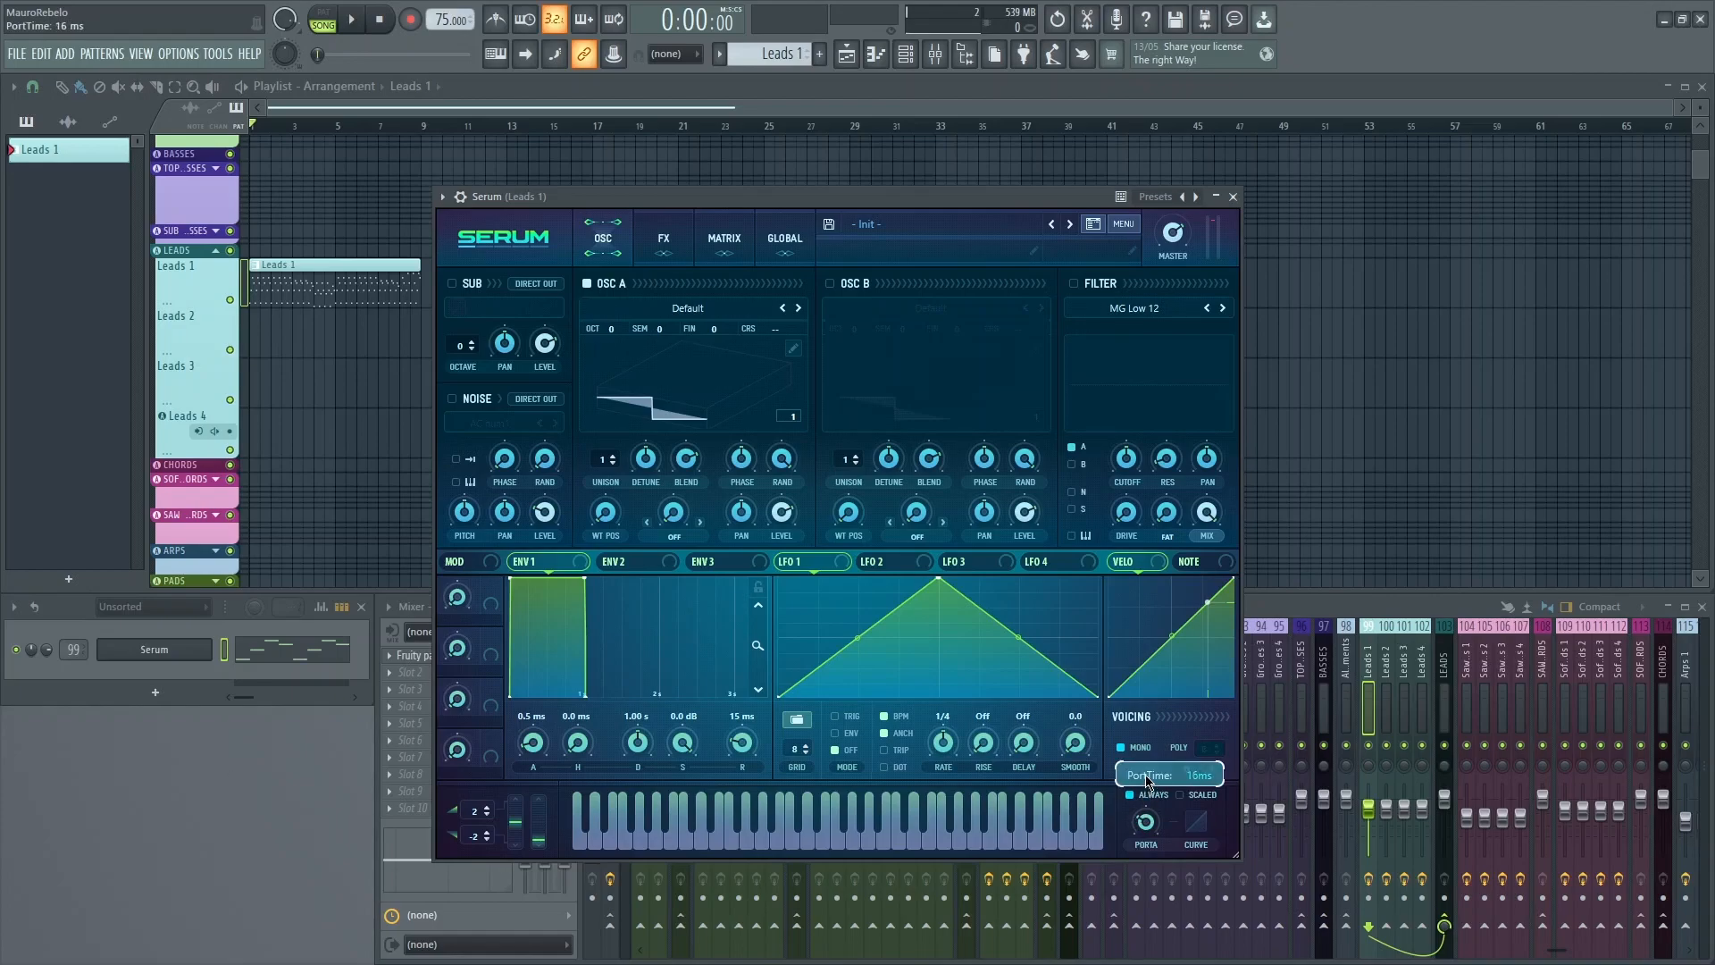
key(space)
drag(1148, 823, 1149, 812)
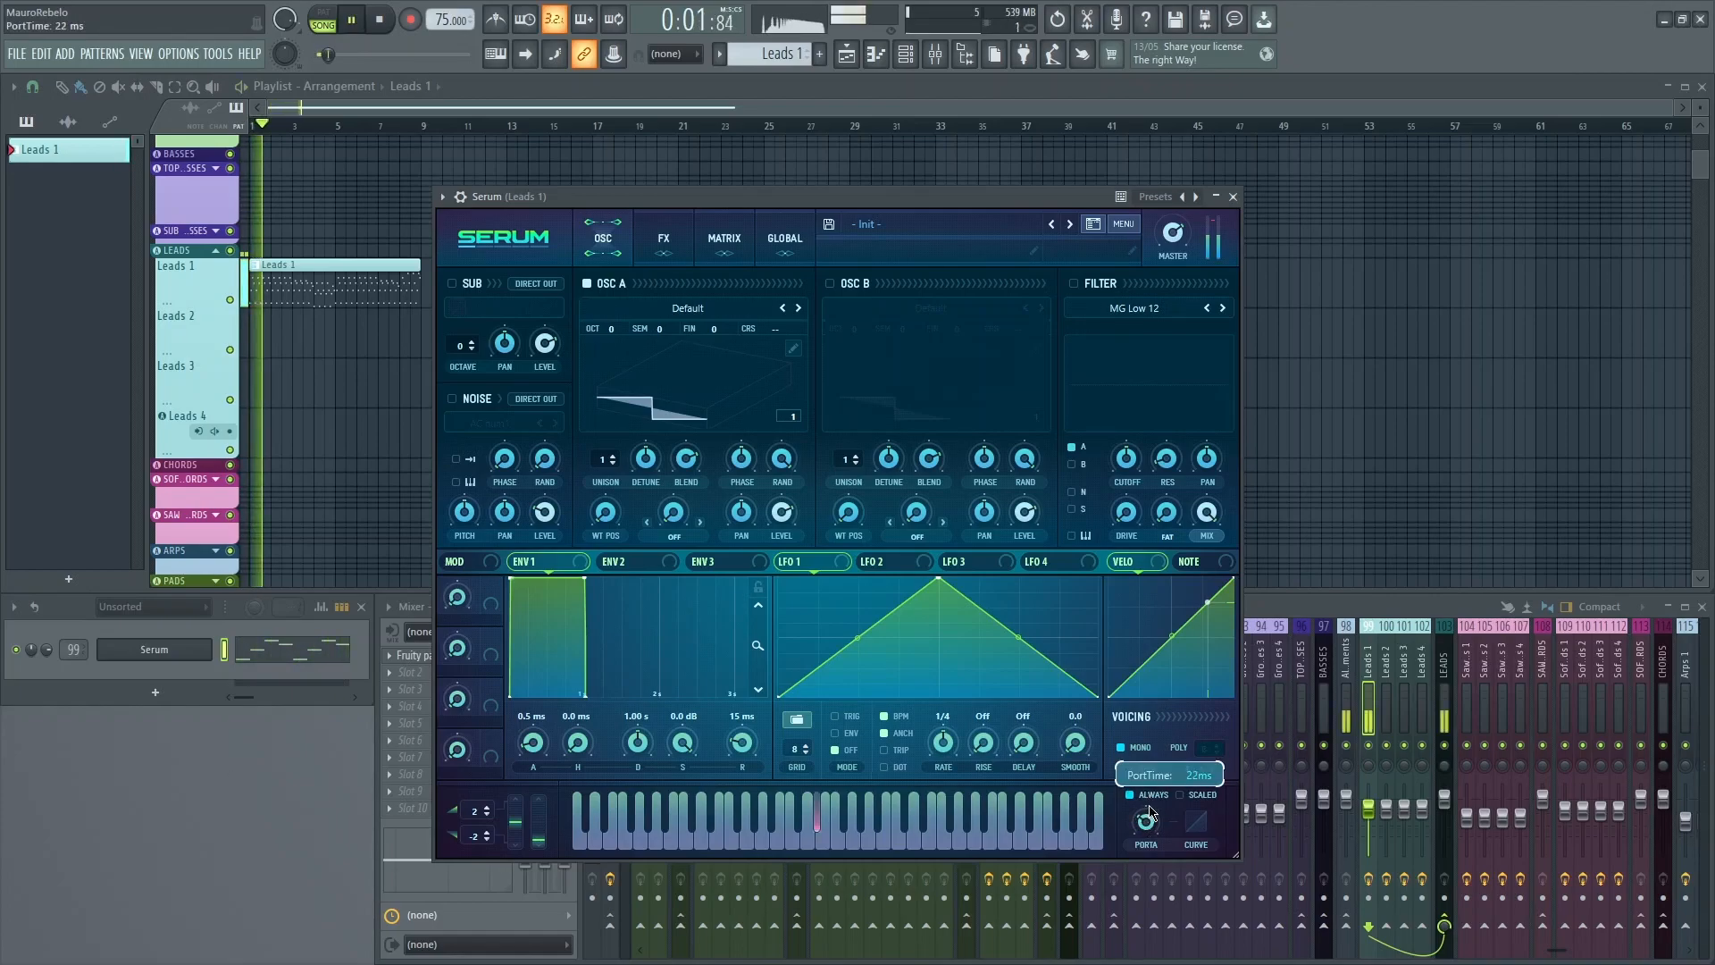
key(space)
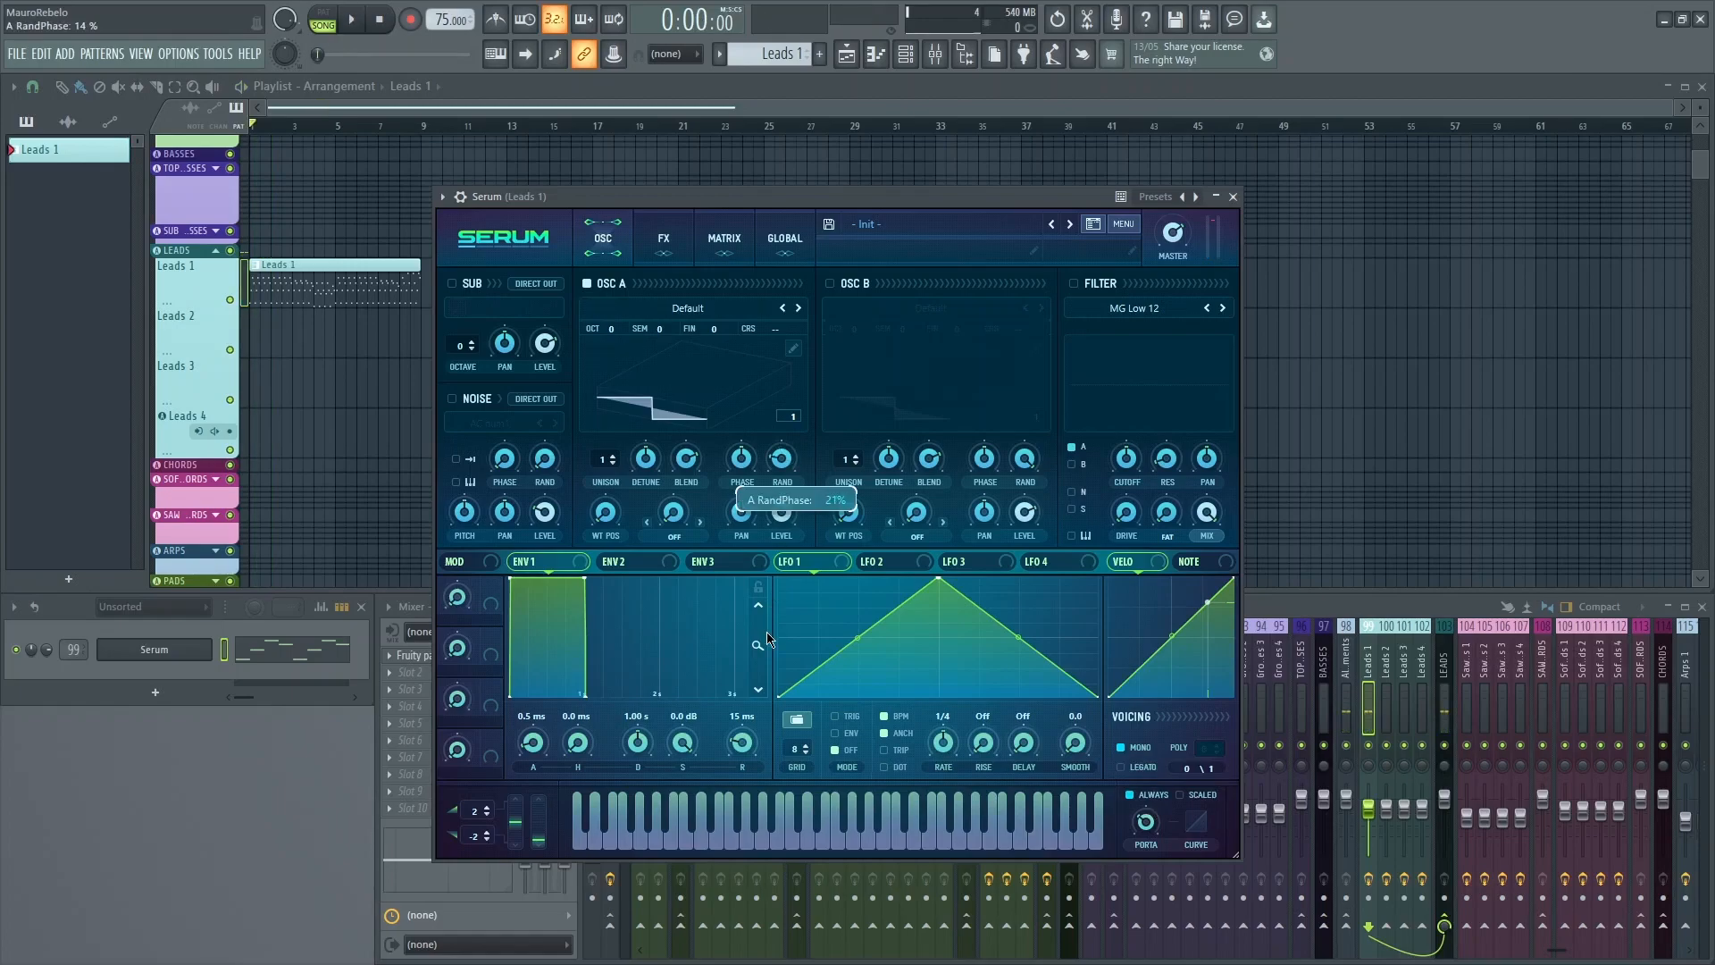
Load the Basic Shapes wavetable into OSC A at wavetable position 4 and audition the square wave.
mouse_move(653, 196)
mouse_down()
mouse_move(634, 197)
mouse_move(665, 197)
mouse_up()
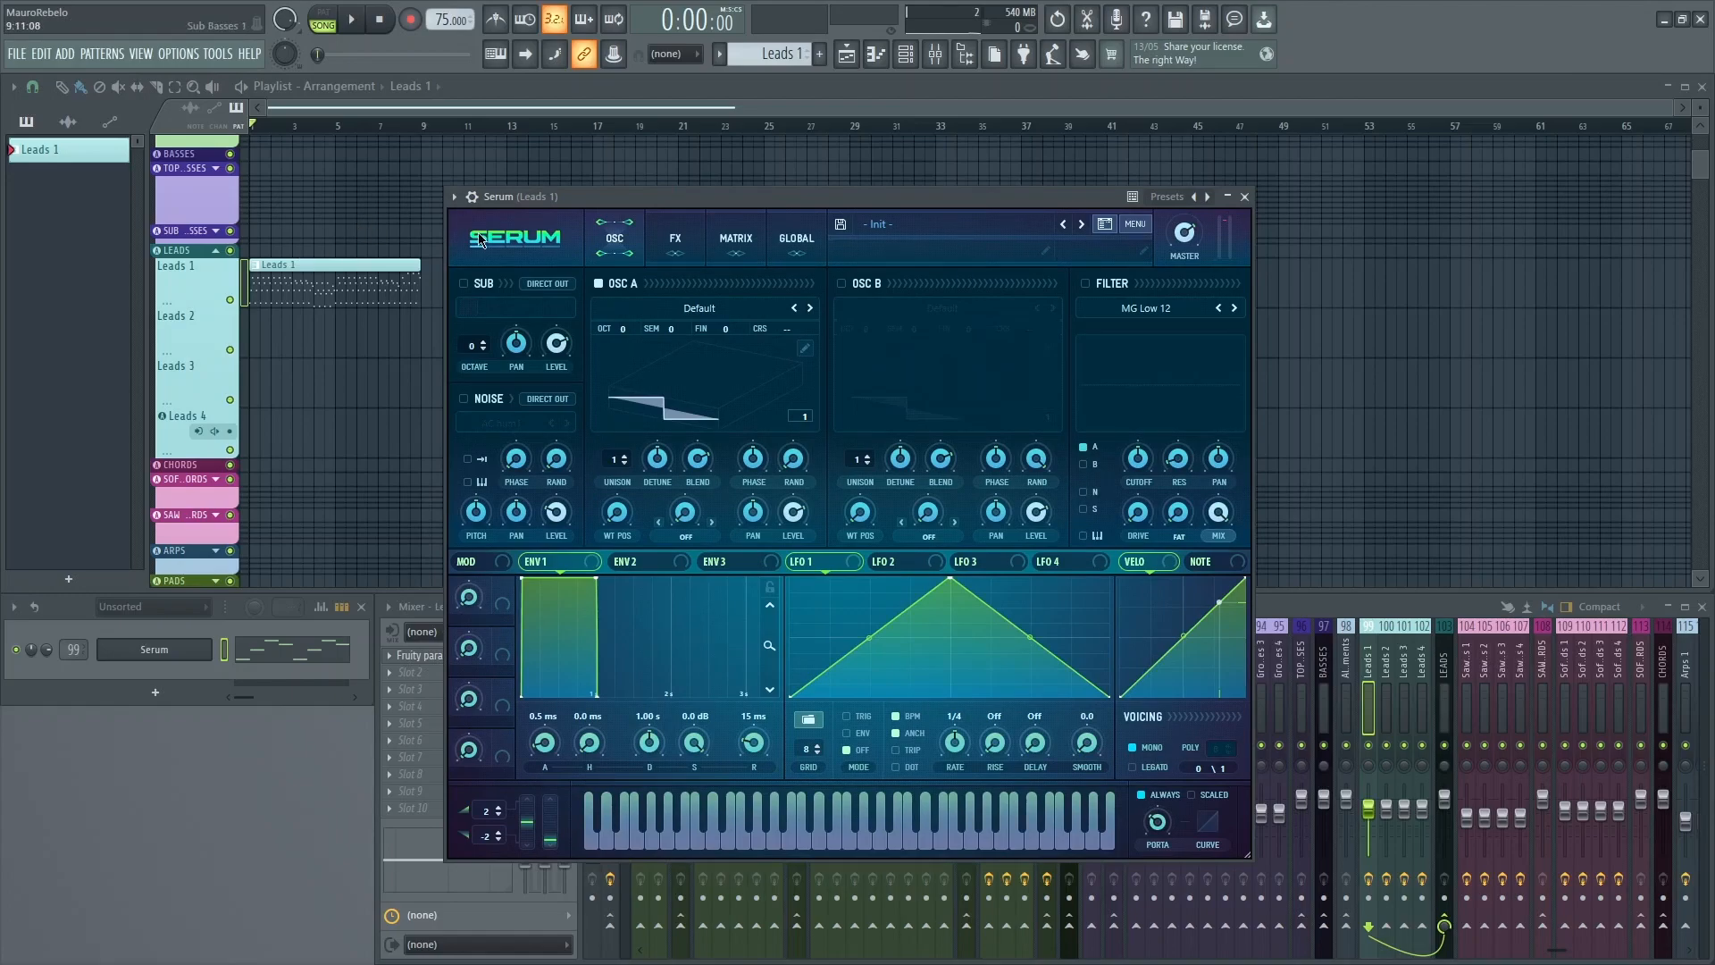
click(697, 307)
mouse_move(678, 329)
click(774, 411)
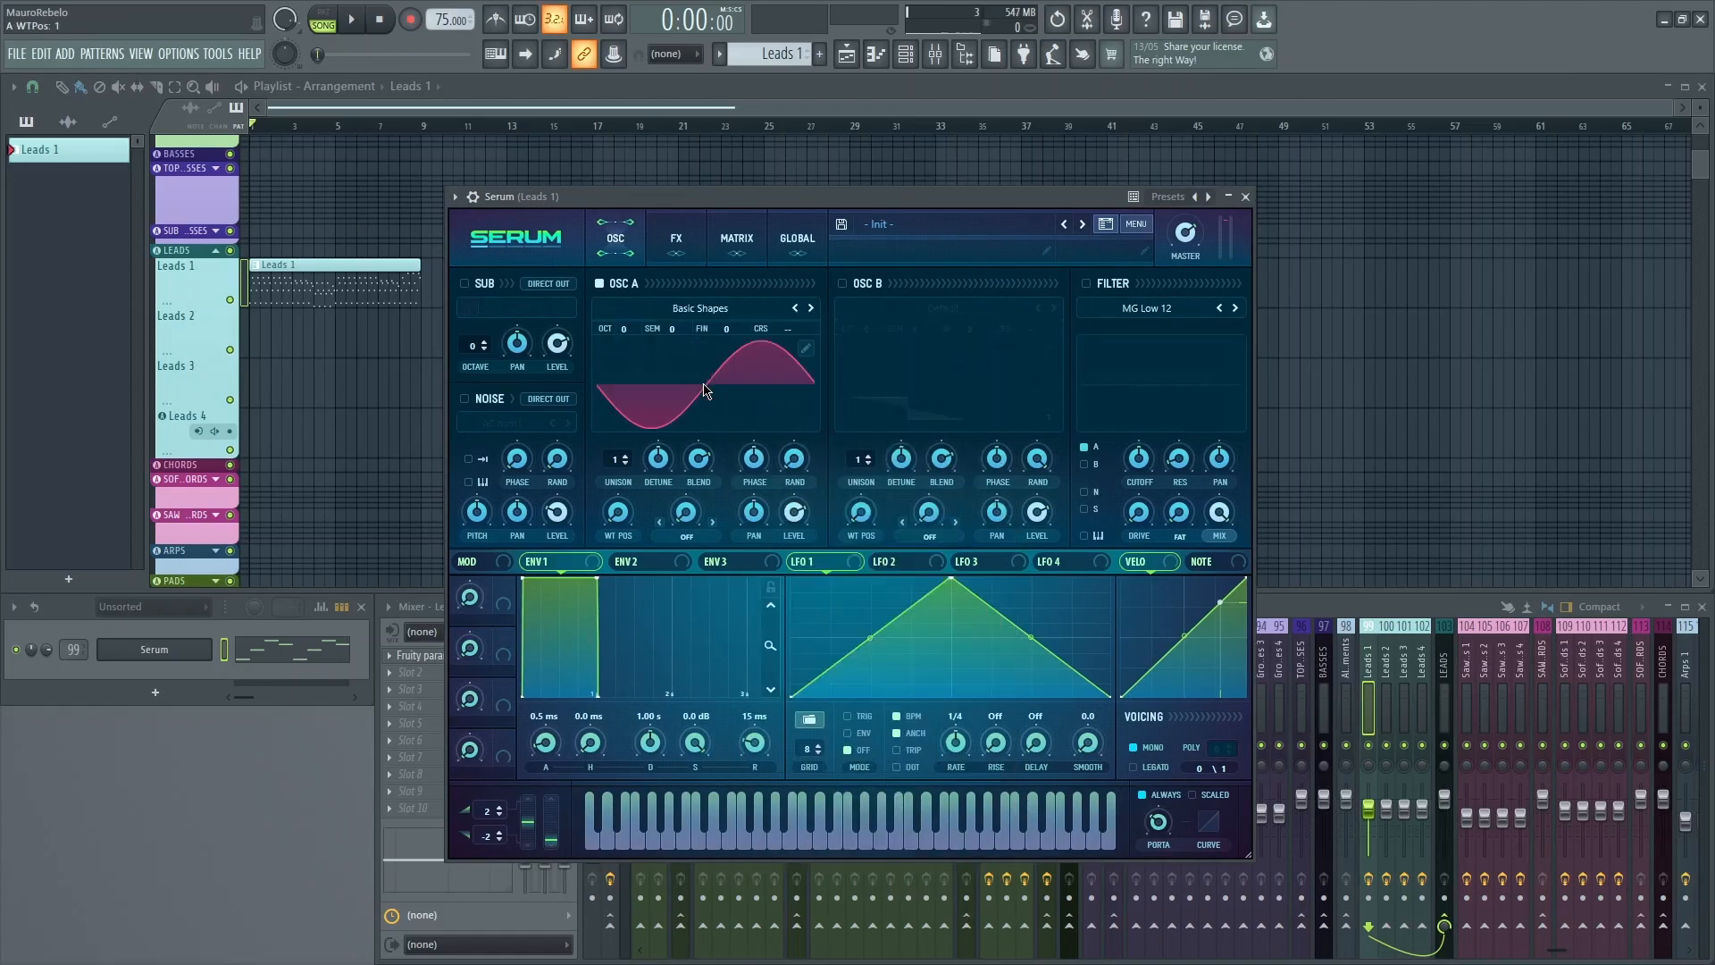
drag(612, 512, 697, 369)
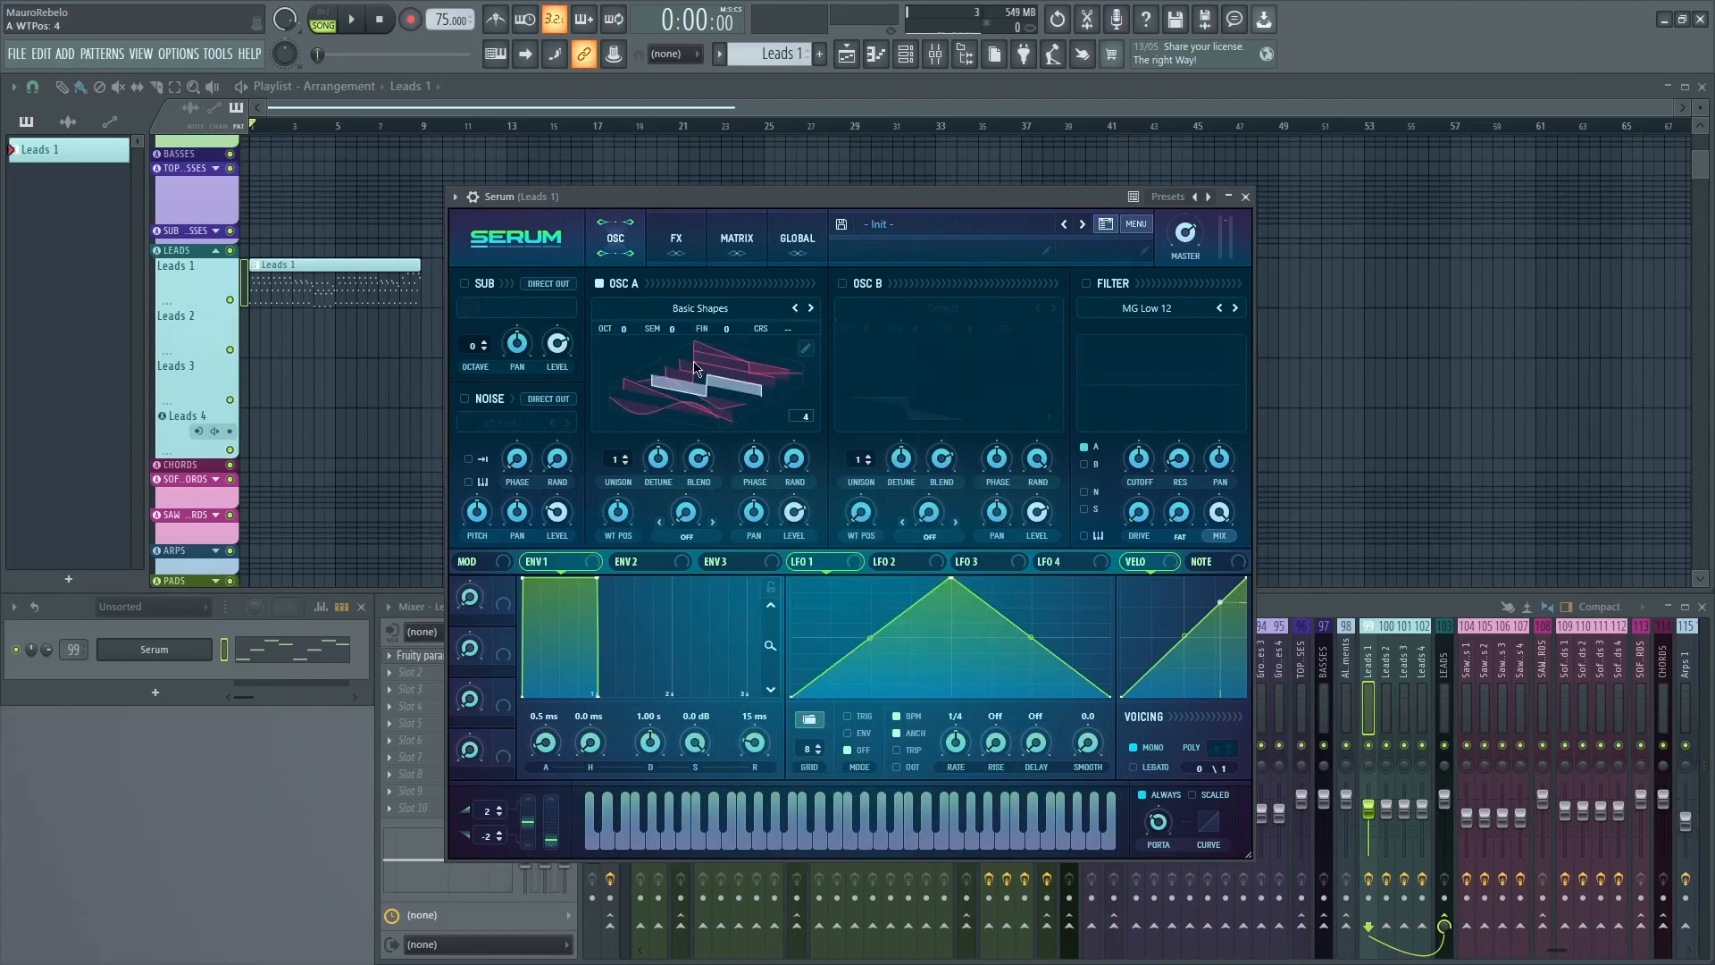
click(720, 382)
key(space)
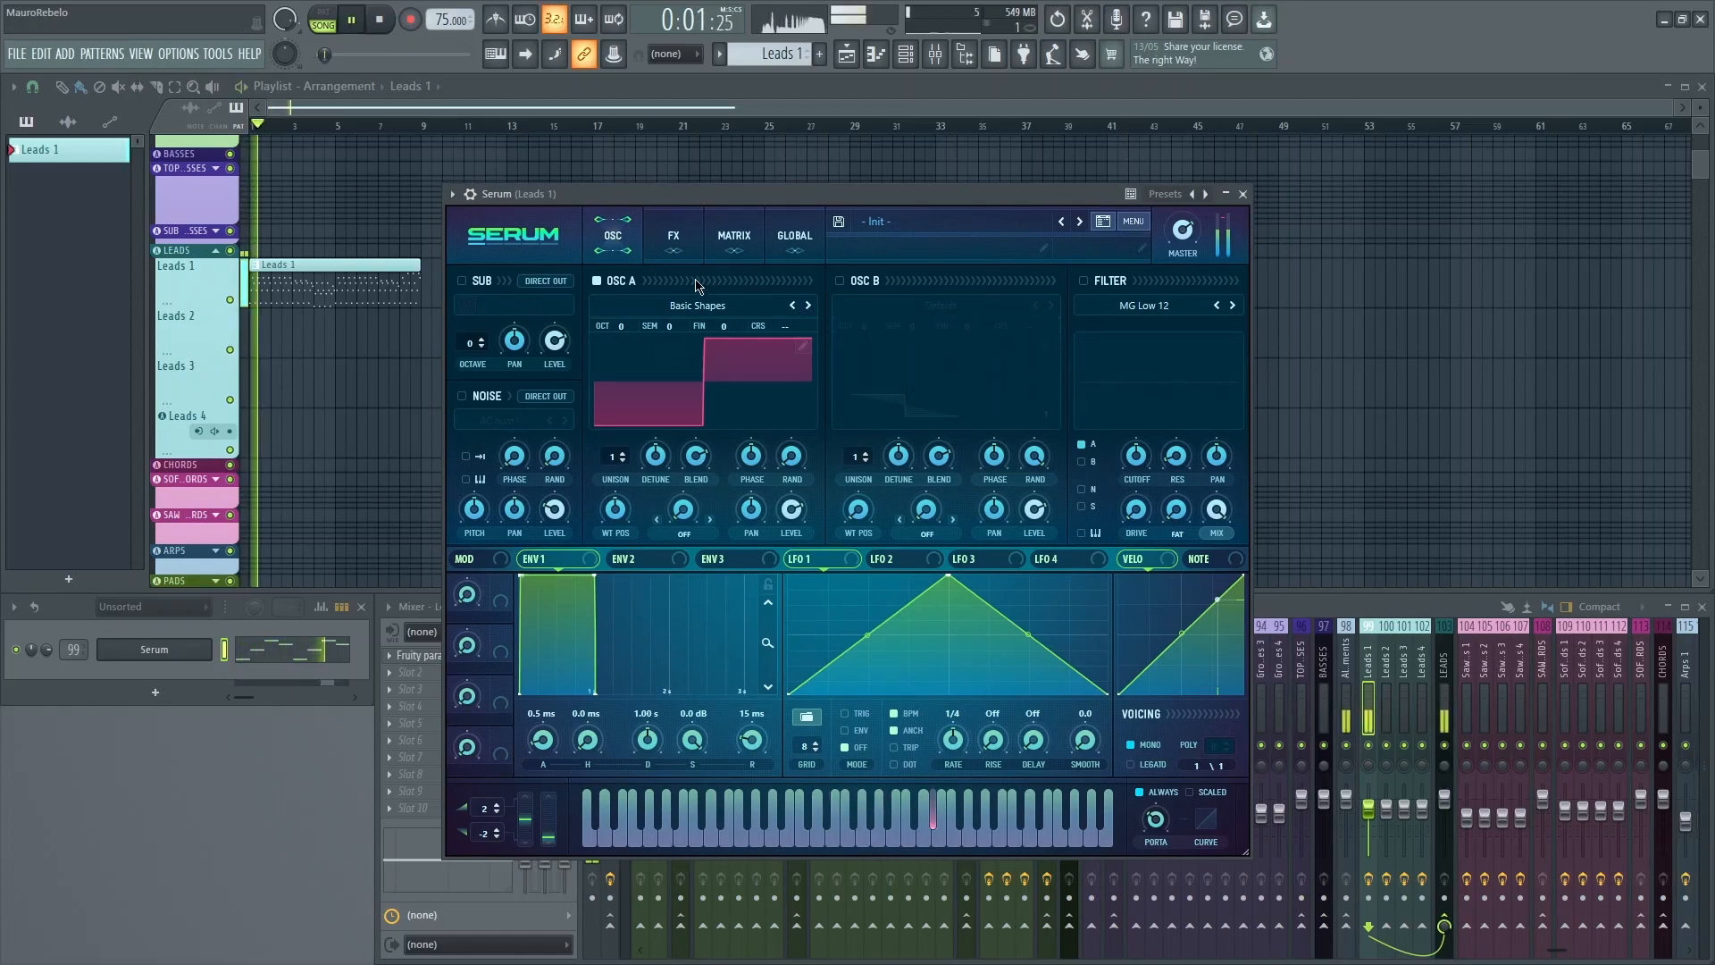
key(space)
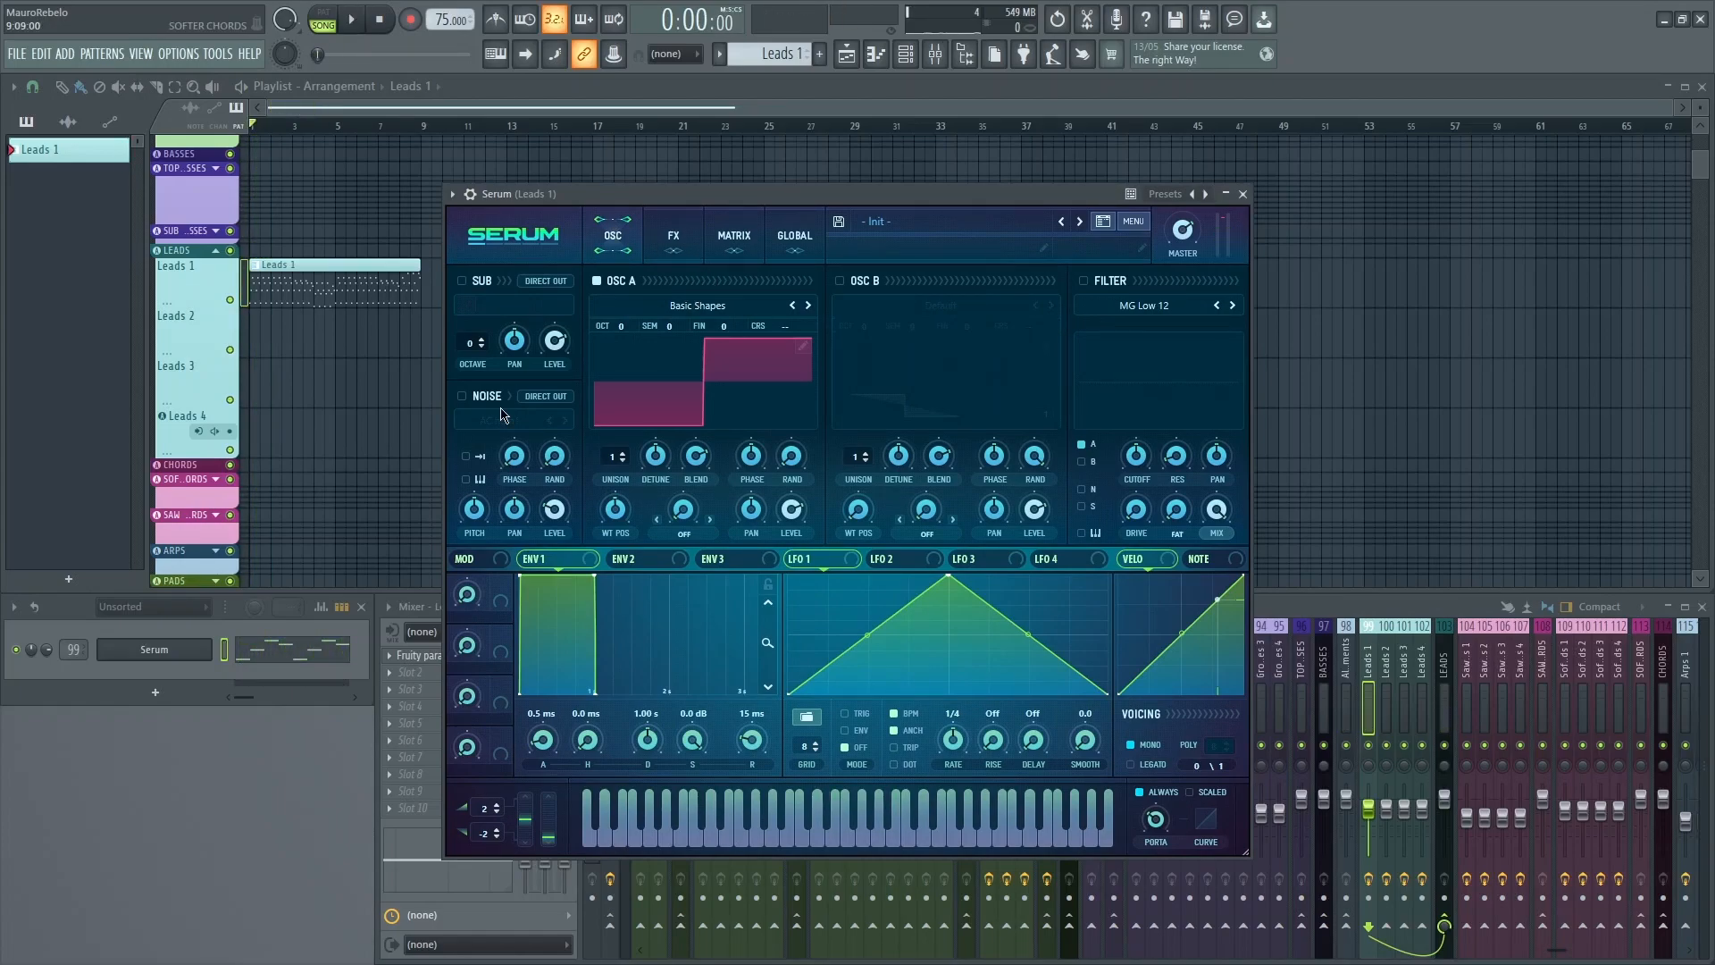
Enable the noise oscillator with the AlphaNz sample and turn its level down.
click(462, 396)
click(501, 420)
mouse_move(536, 441)
click(620, 438)
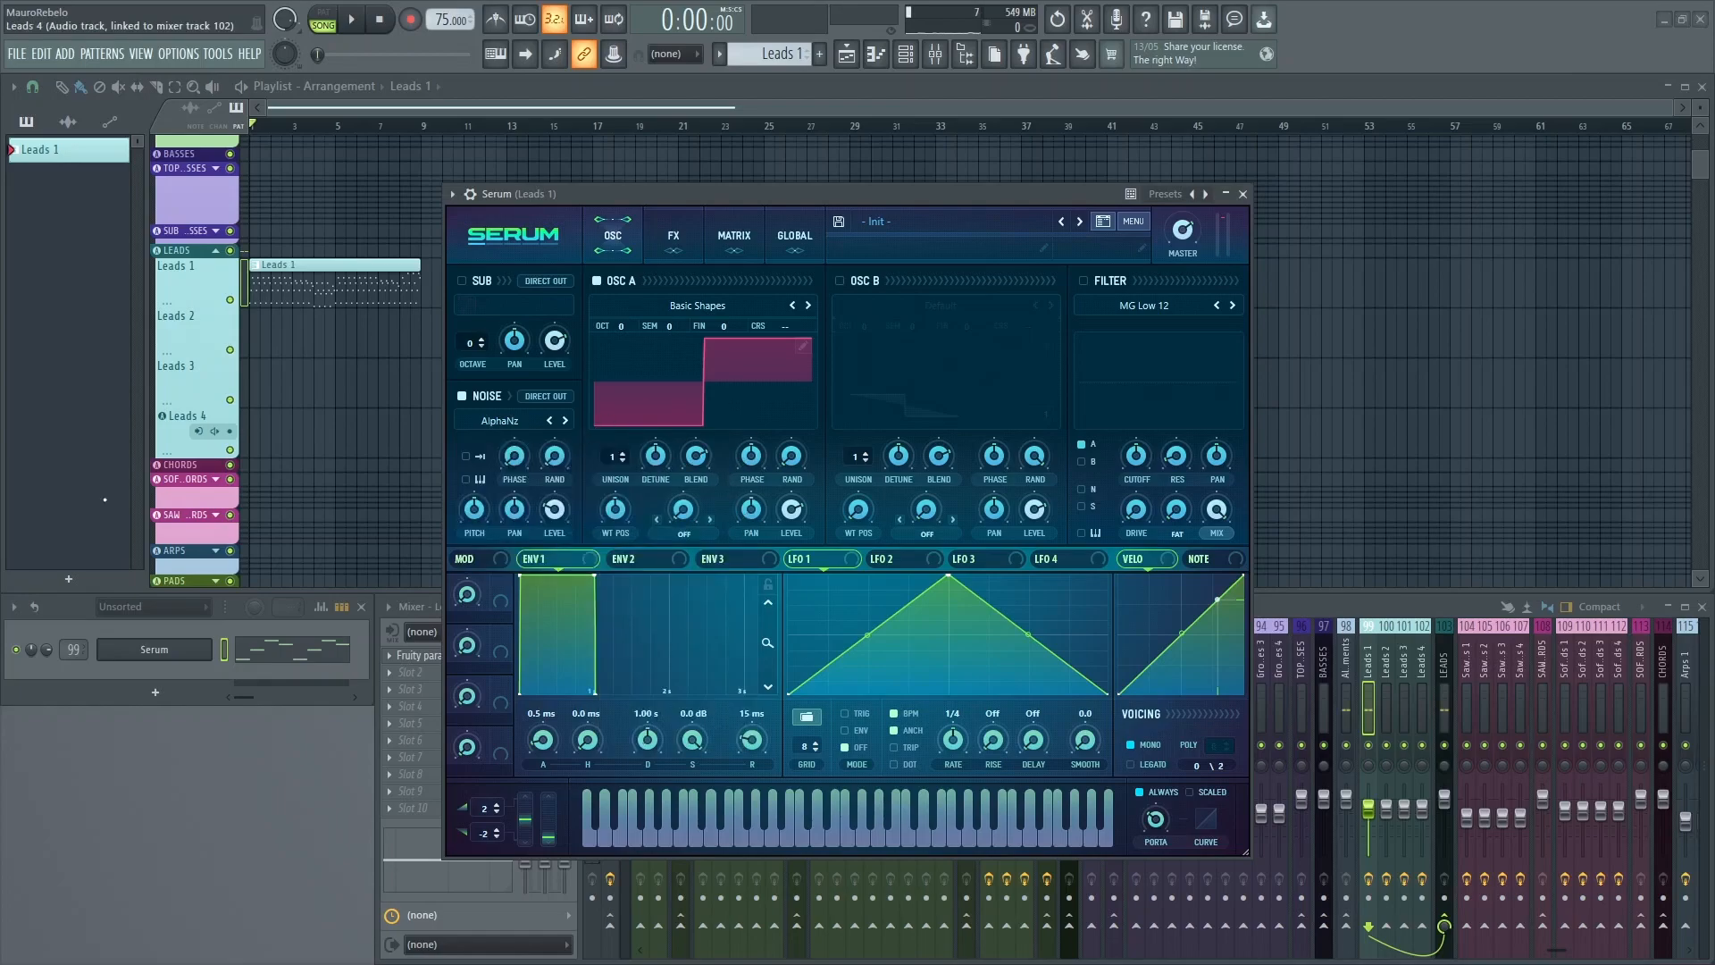
drag(554, 509, 522, 599)
Enable OSC B with the Basic Shapes wavetable and move its wavetable position to a narrow pulse shape.
click(869, 284)
click(896, 300)
click(1021, 415)
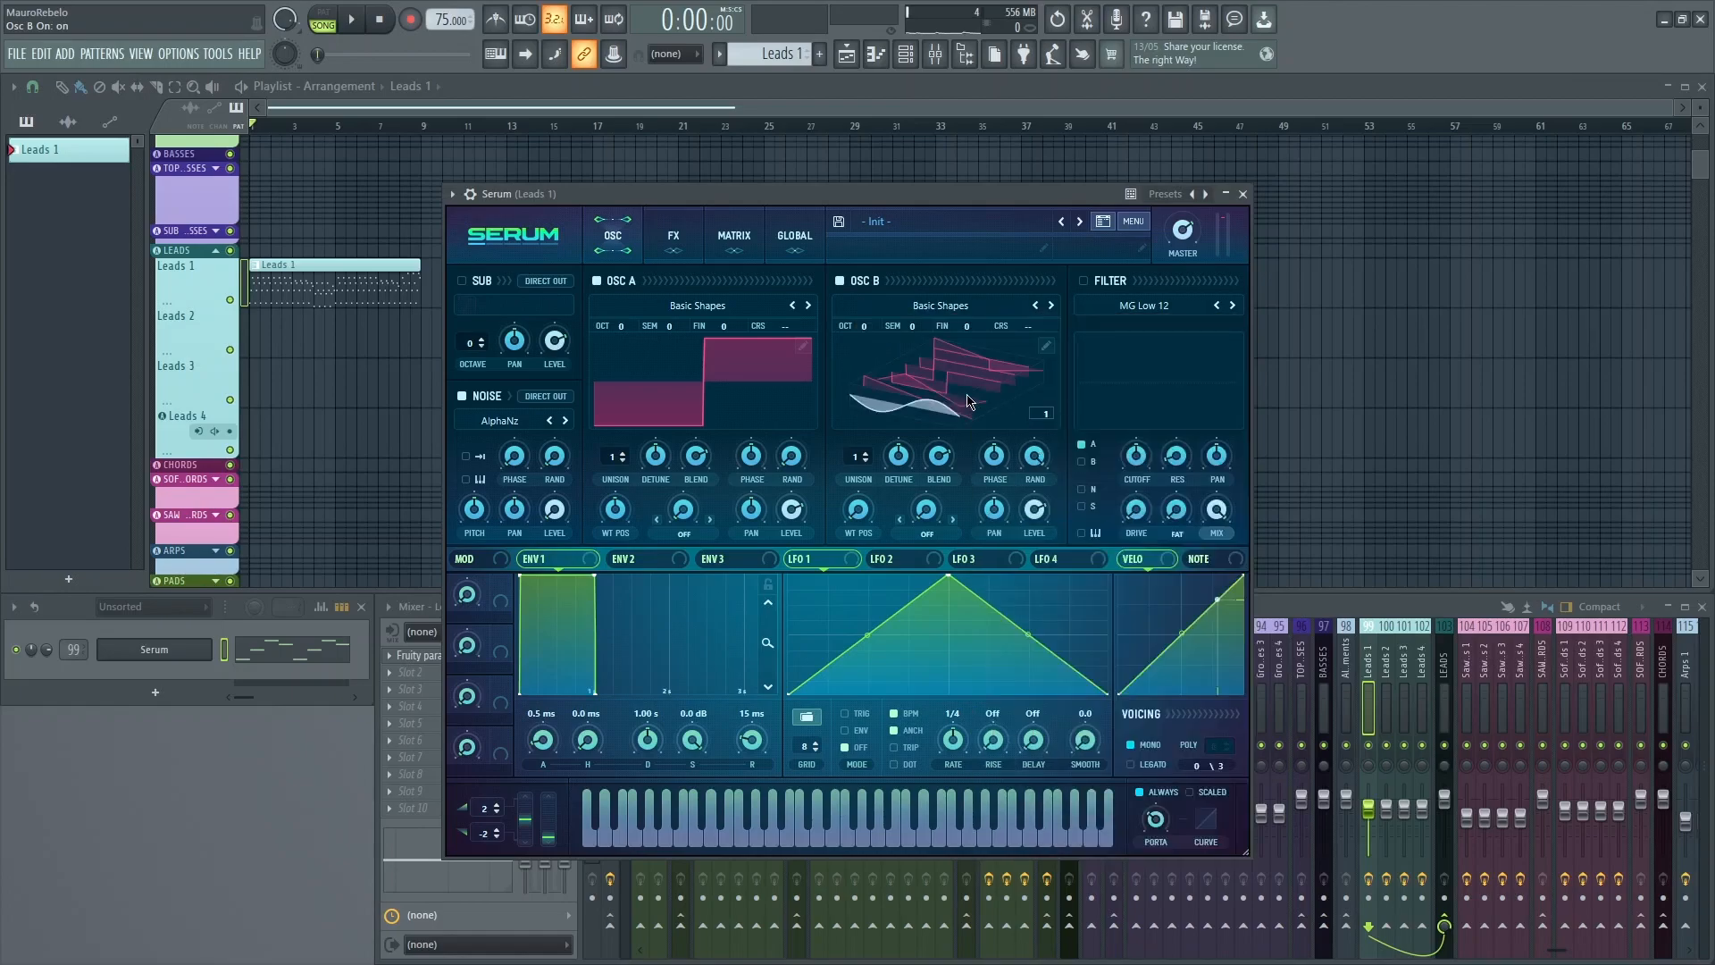
drag(874, 482, 903, 400)
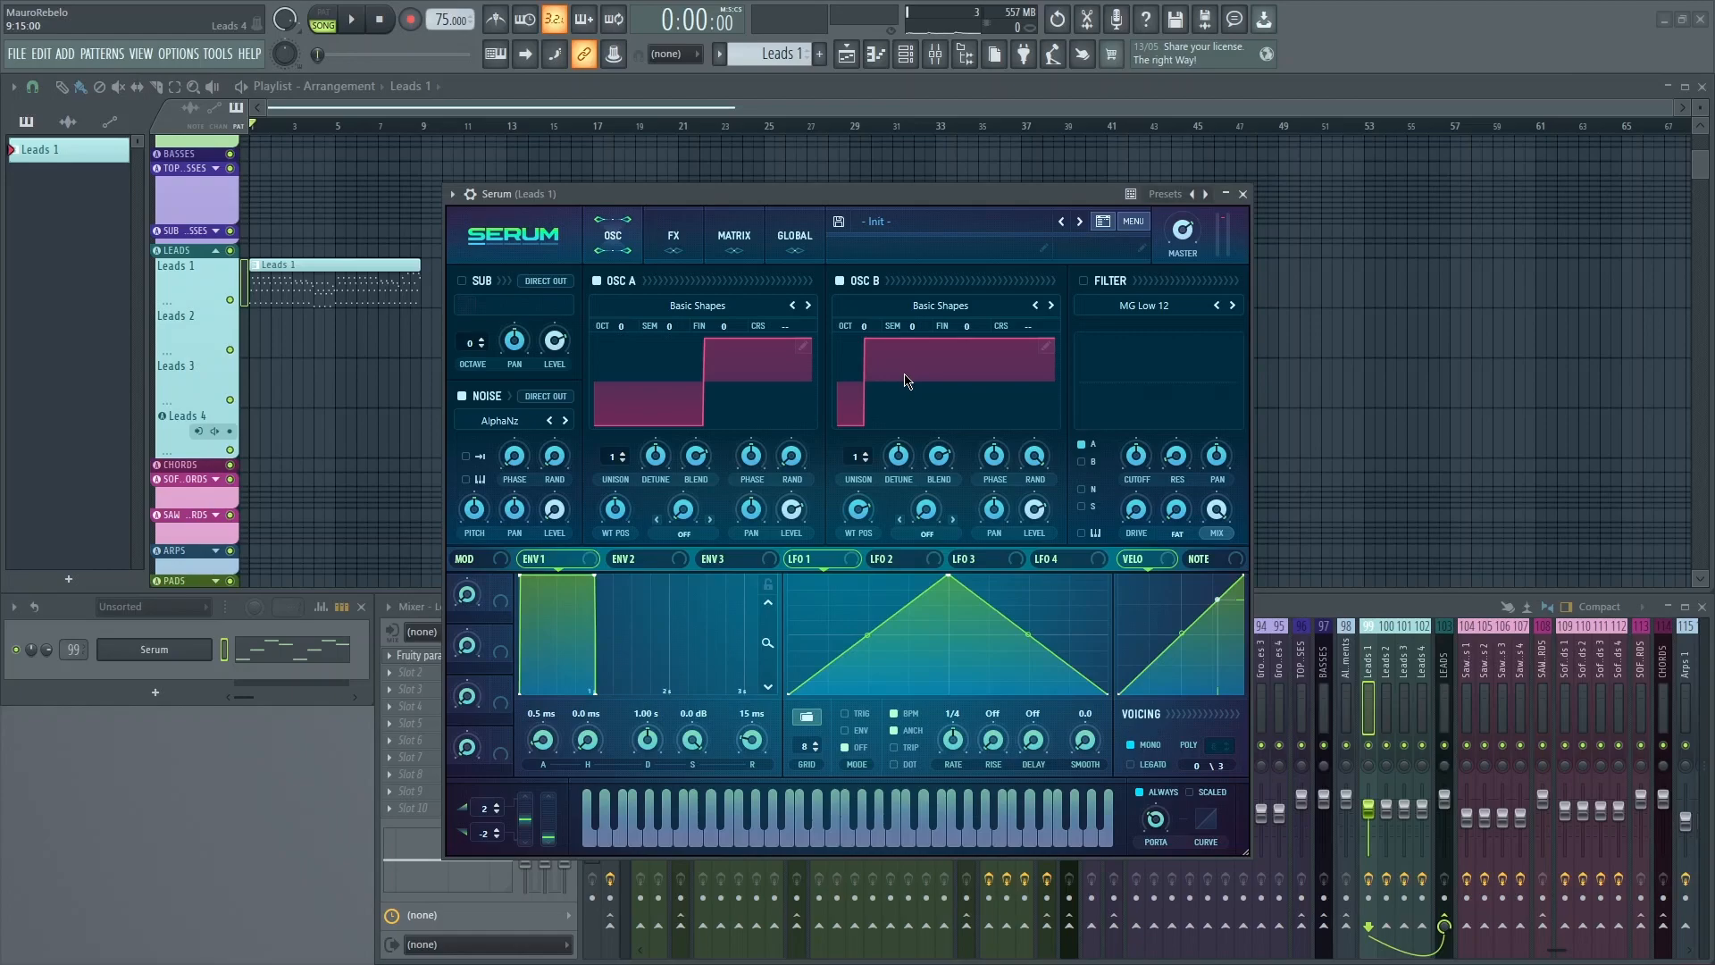
Raise OSC B's unison to 9 voices and audition the result.
click(867, 453)
click(867, 454)
click(866, 454)
click(866, 453)
click(866, 454)
click(867, 454)
click(866, 454)
click(867, 454)
key(space)
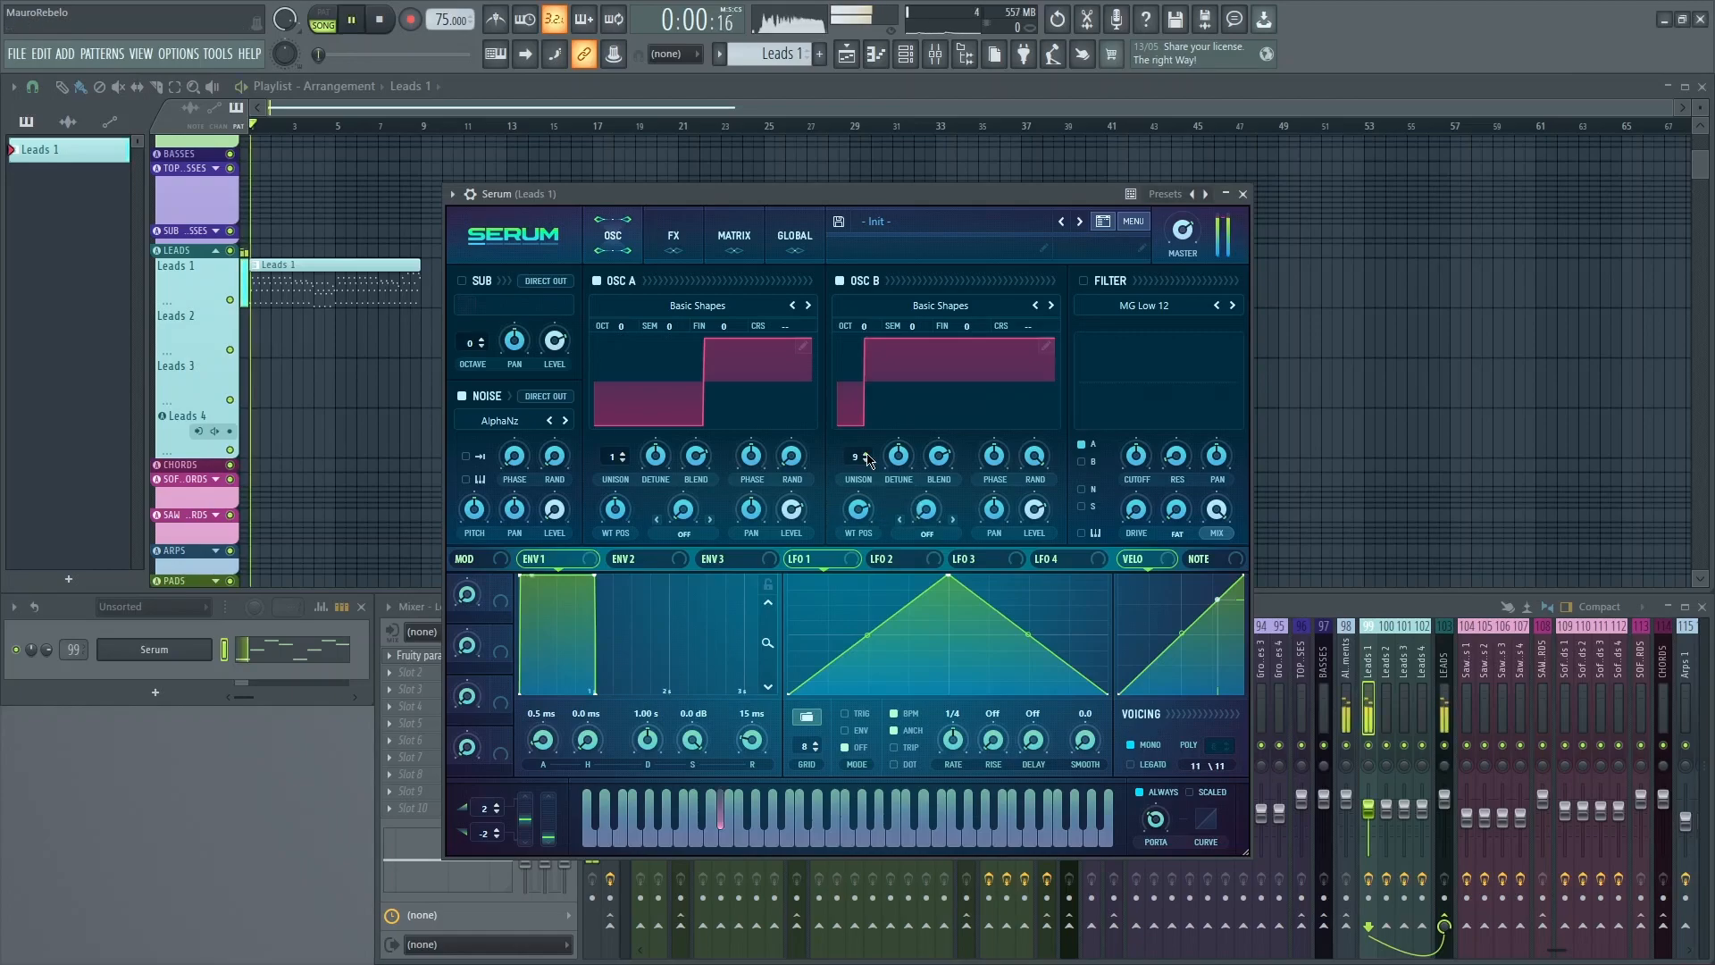
key(space)
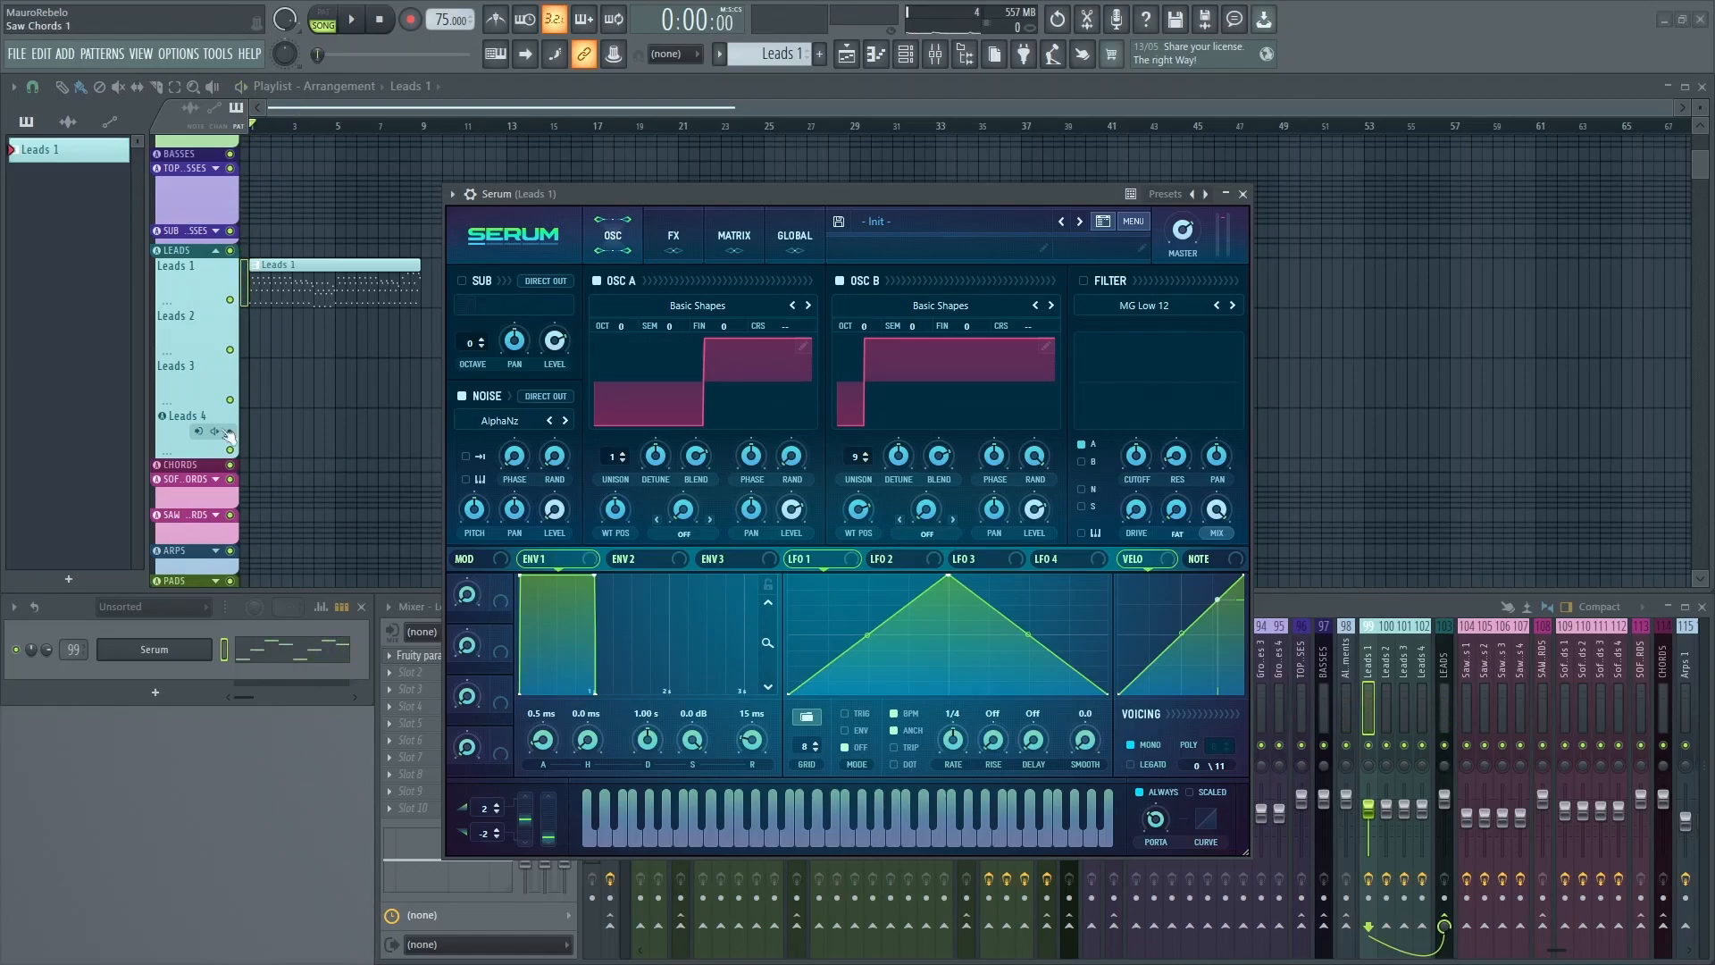
Lower OSC B's level to 49% (-12.5 dB) and audition the mix.
drag(1042, 517, 1024, 550)
key(space)
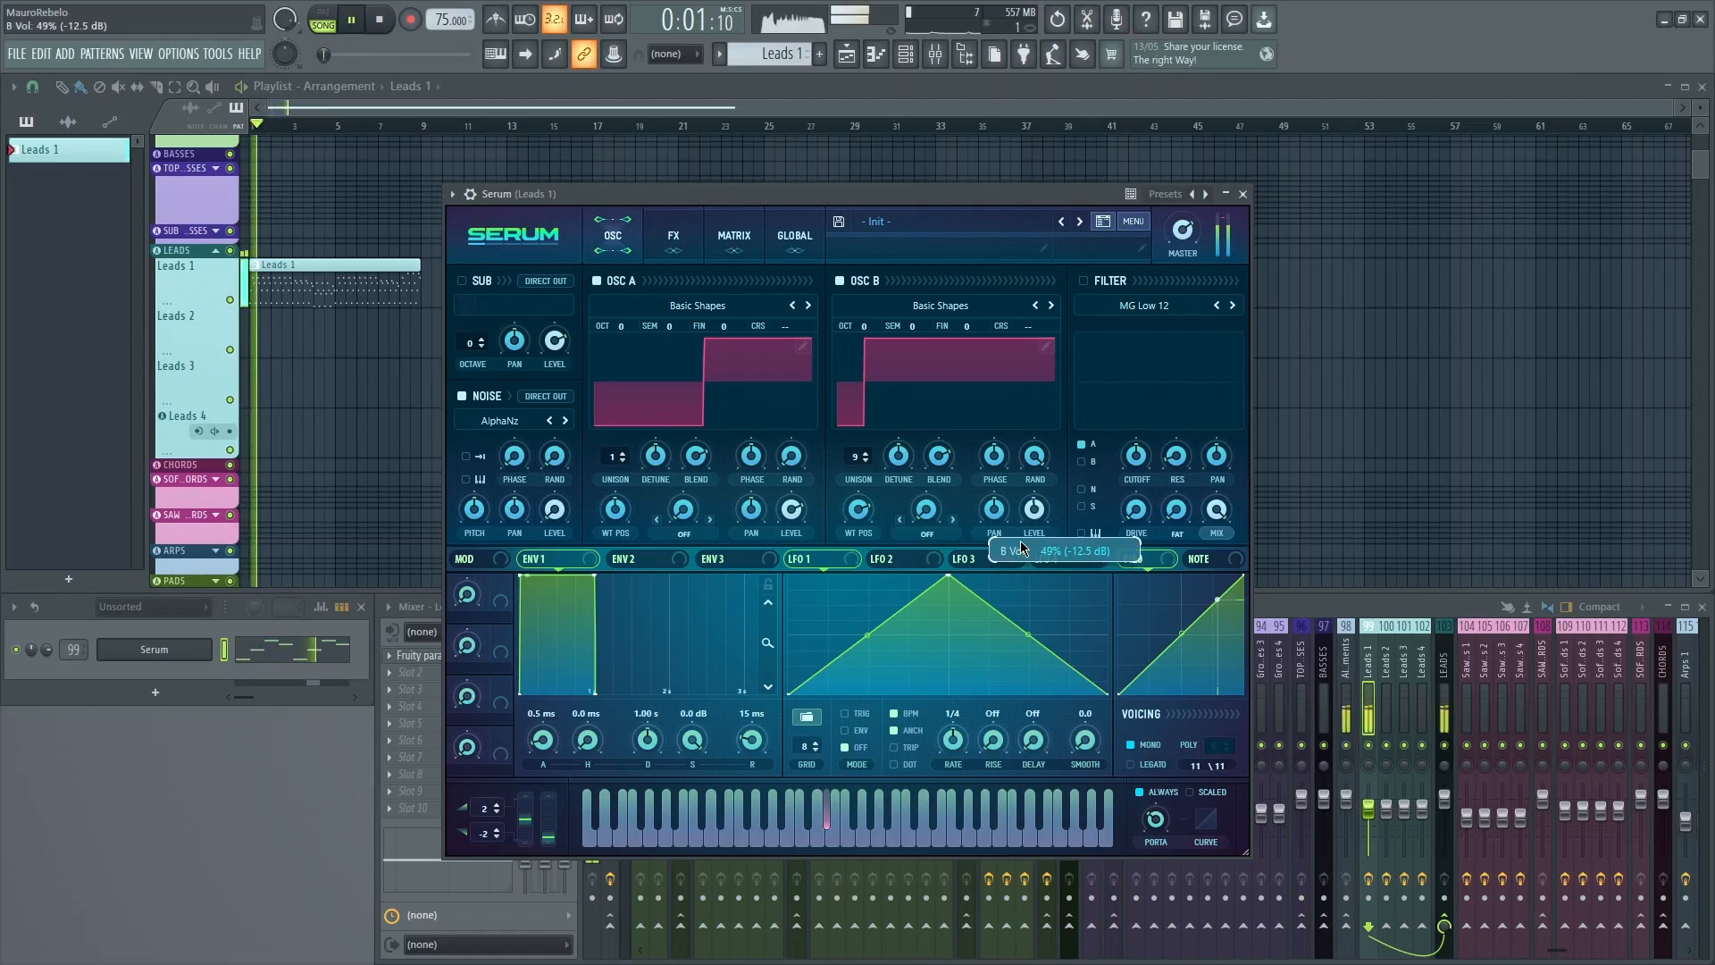
key(space)
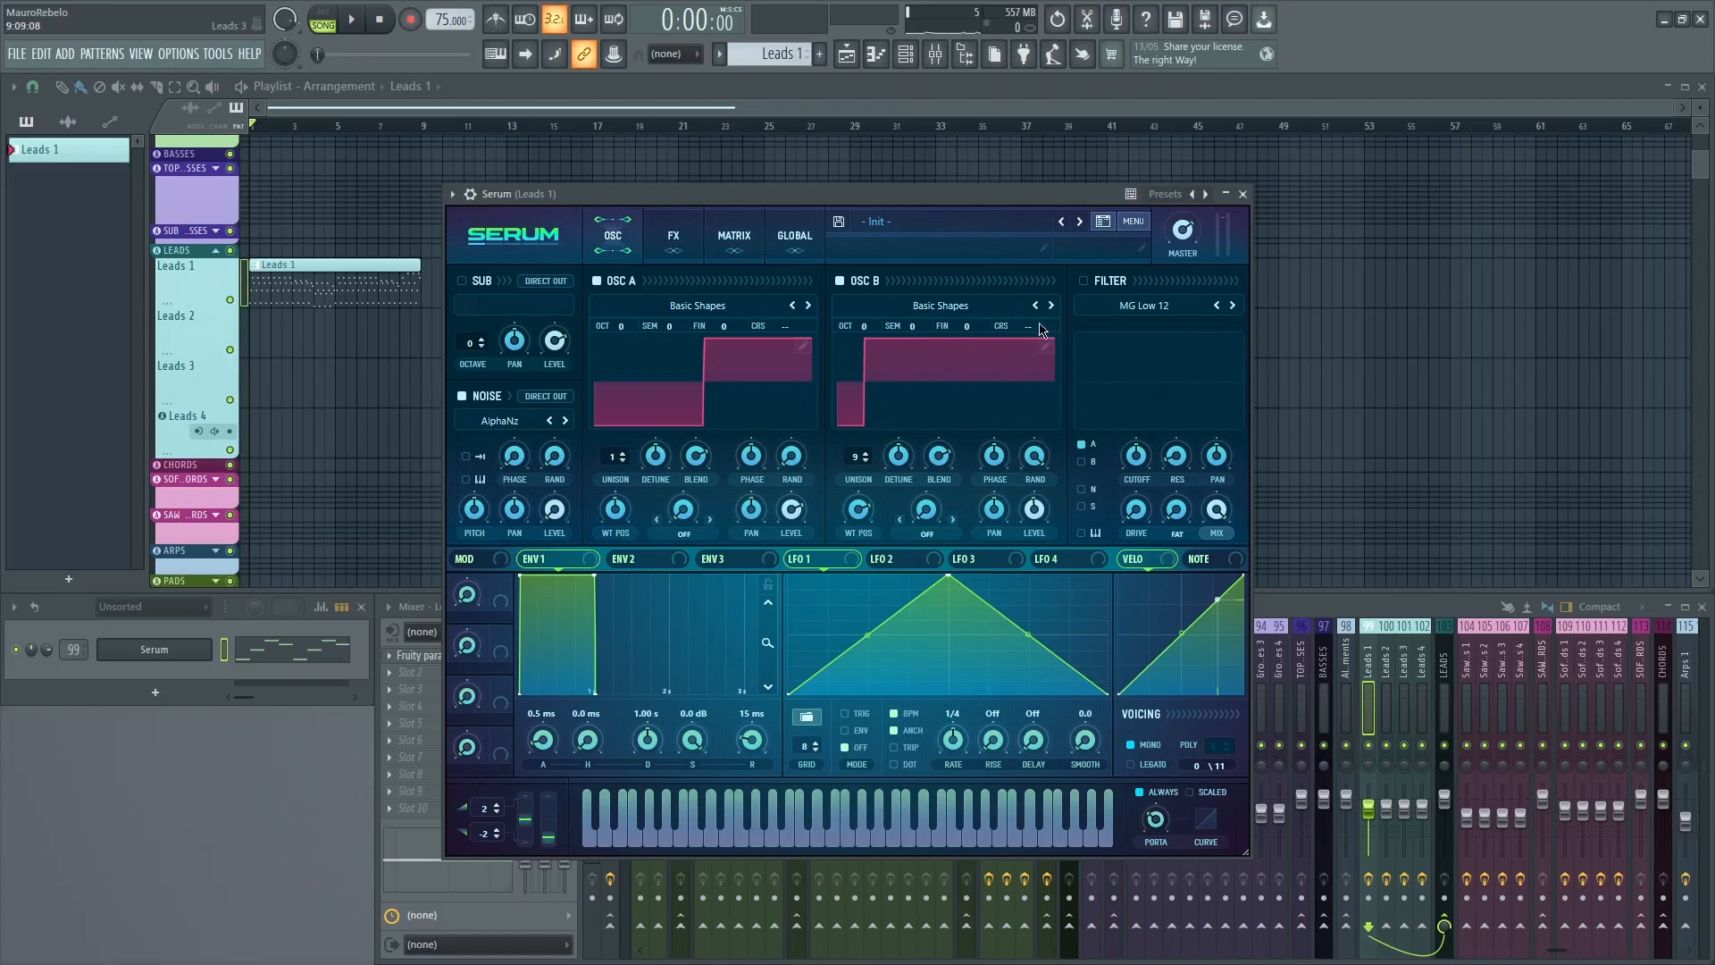
Assign Noise OSC as the modulation source for OSC B's coarse pitch, check the matrix entry and audition it.
right_click(1040, 331)
mouse_move(1124, 439)
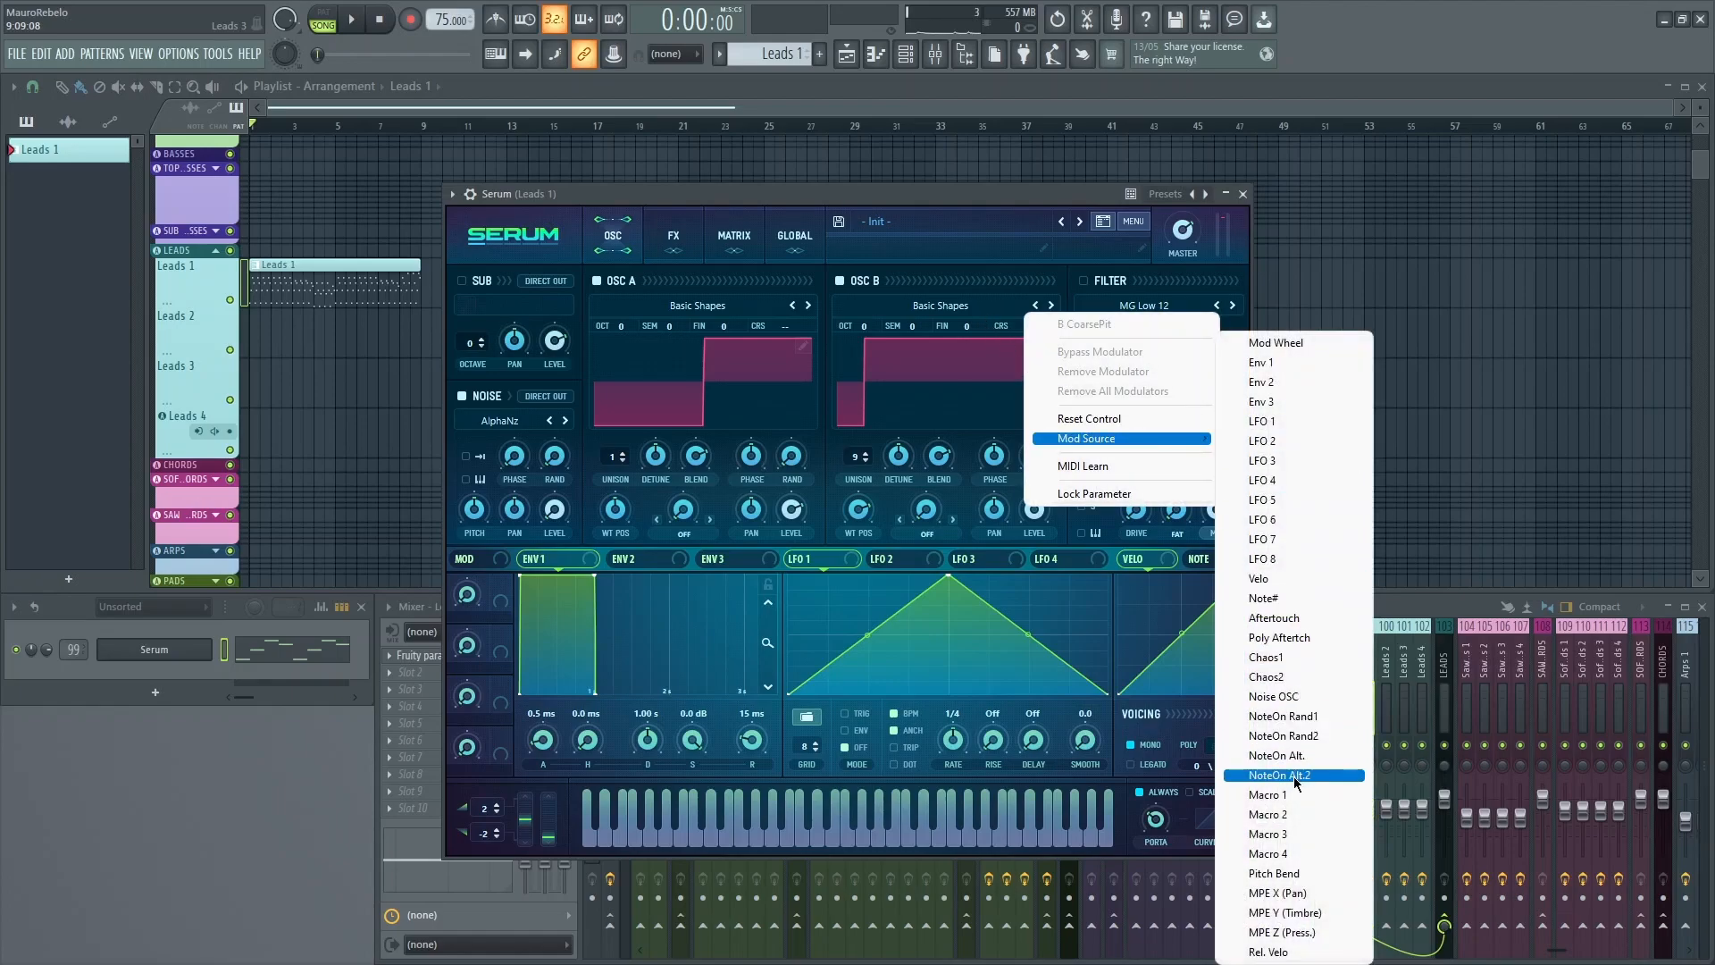
click(1283, 716)
click(735, 235)
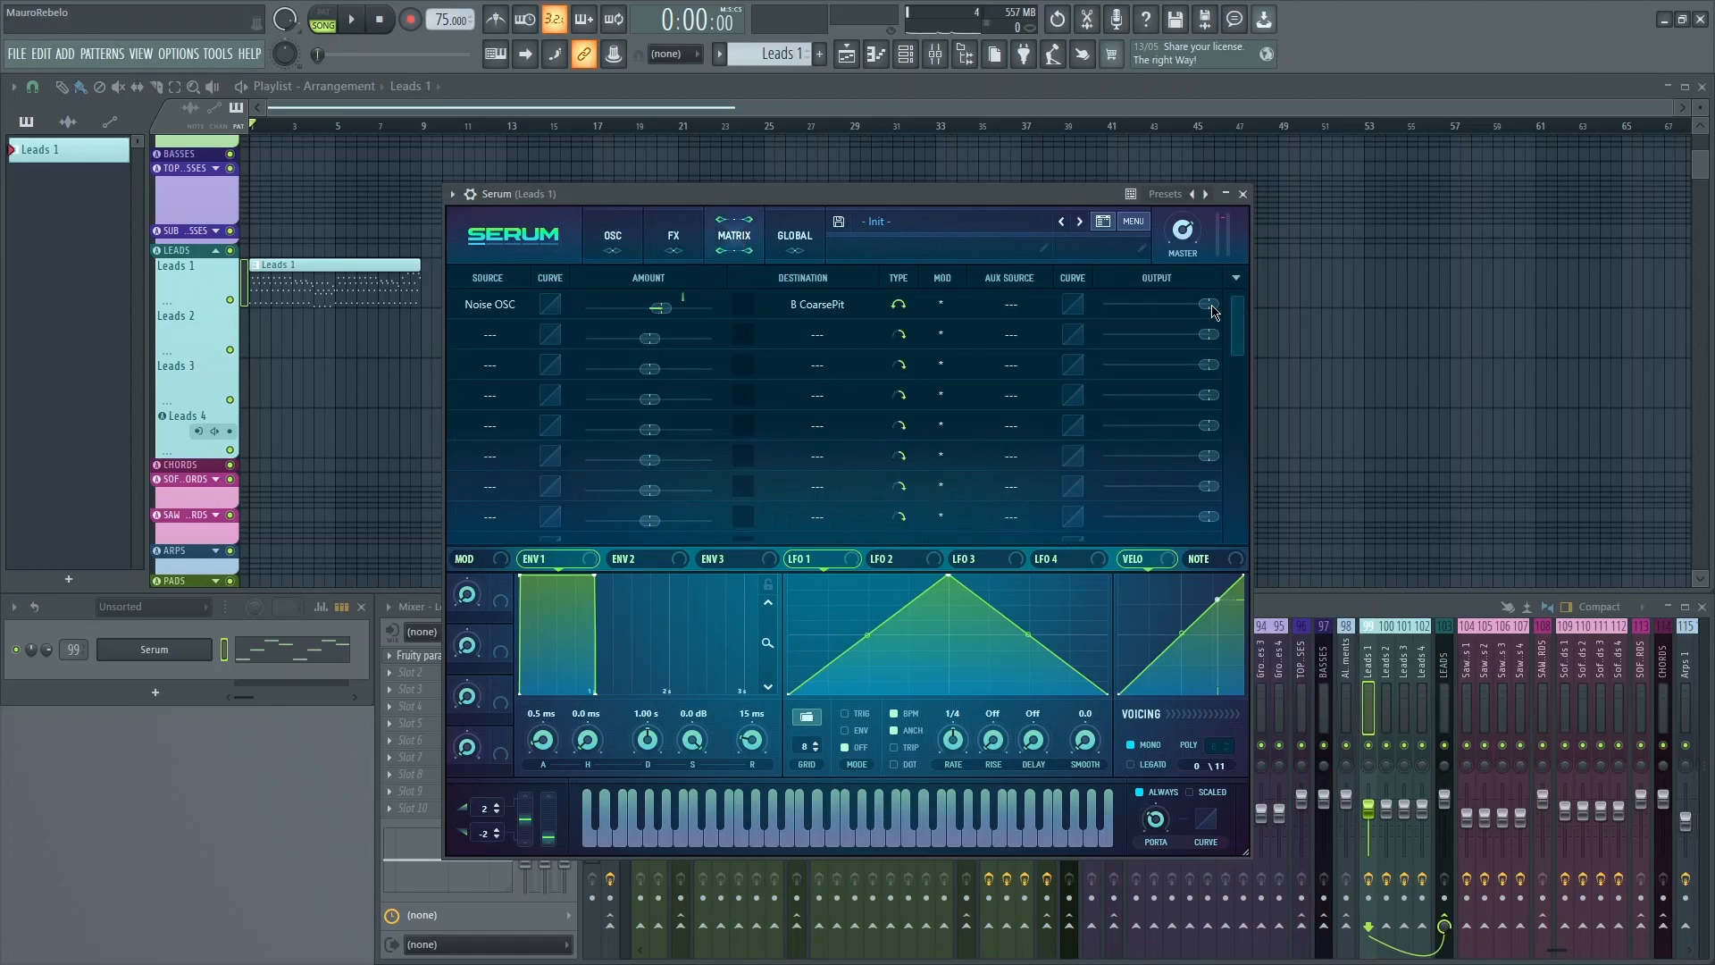
drag(1203, 311, 1270, 311)
key(space)
key(space)
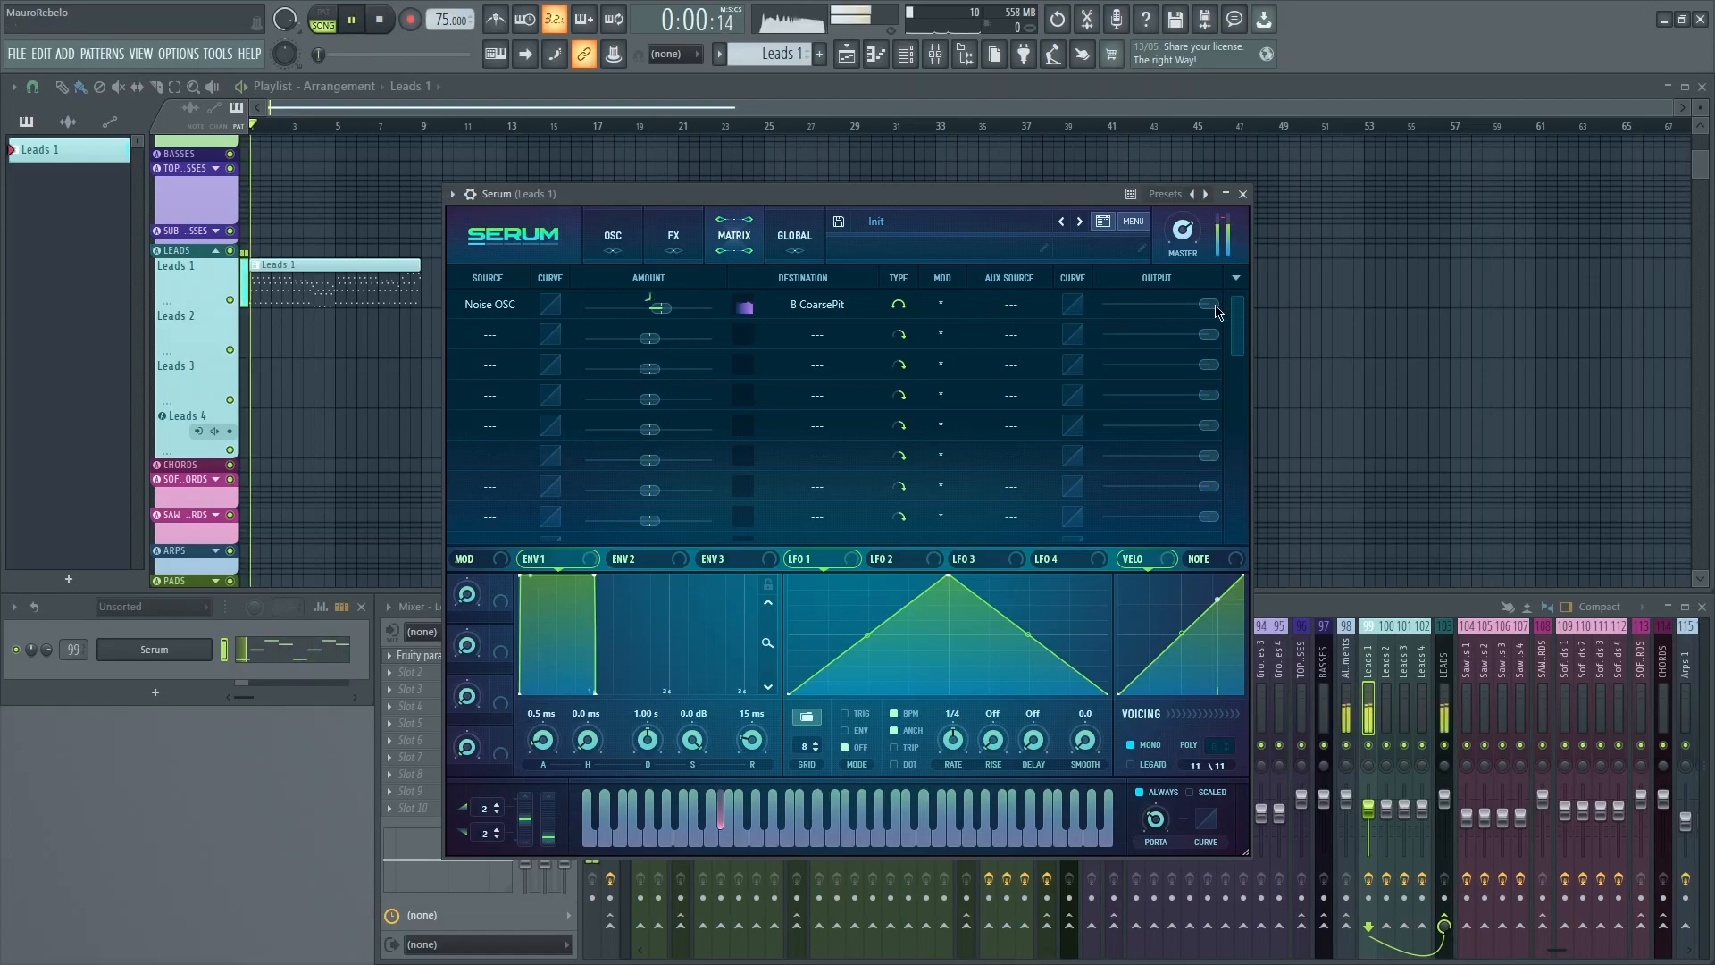
Switch off OSC A to isolate OSC B.
click(613, 236)
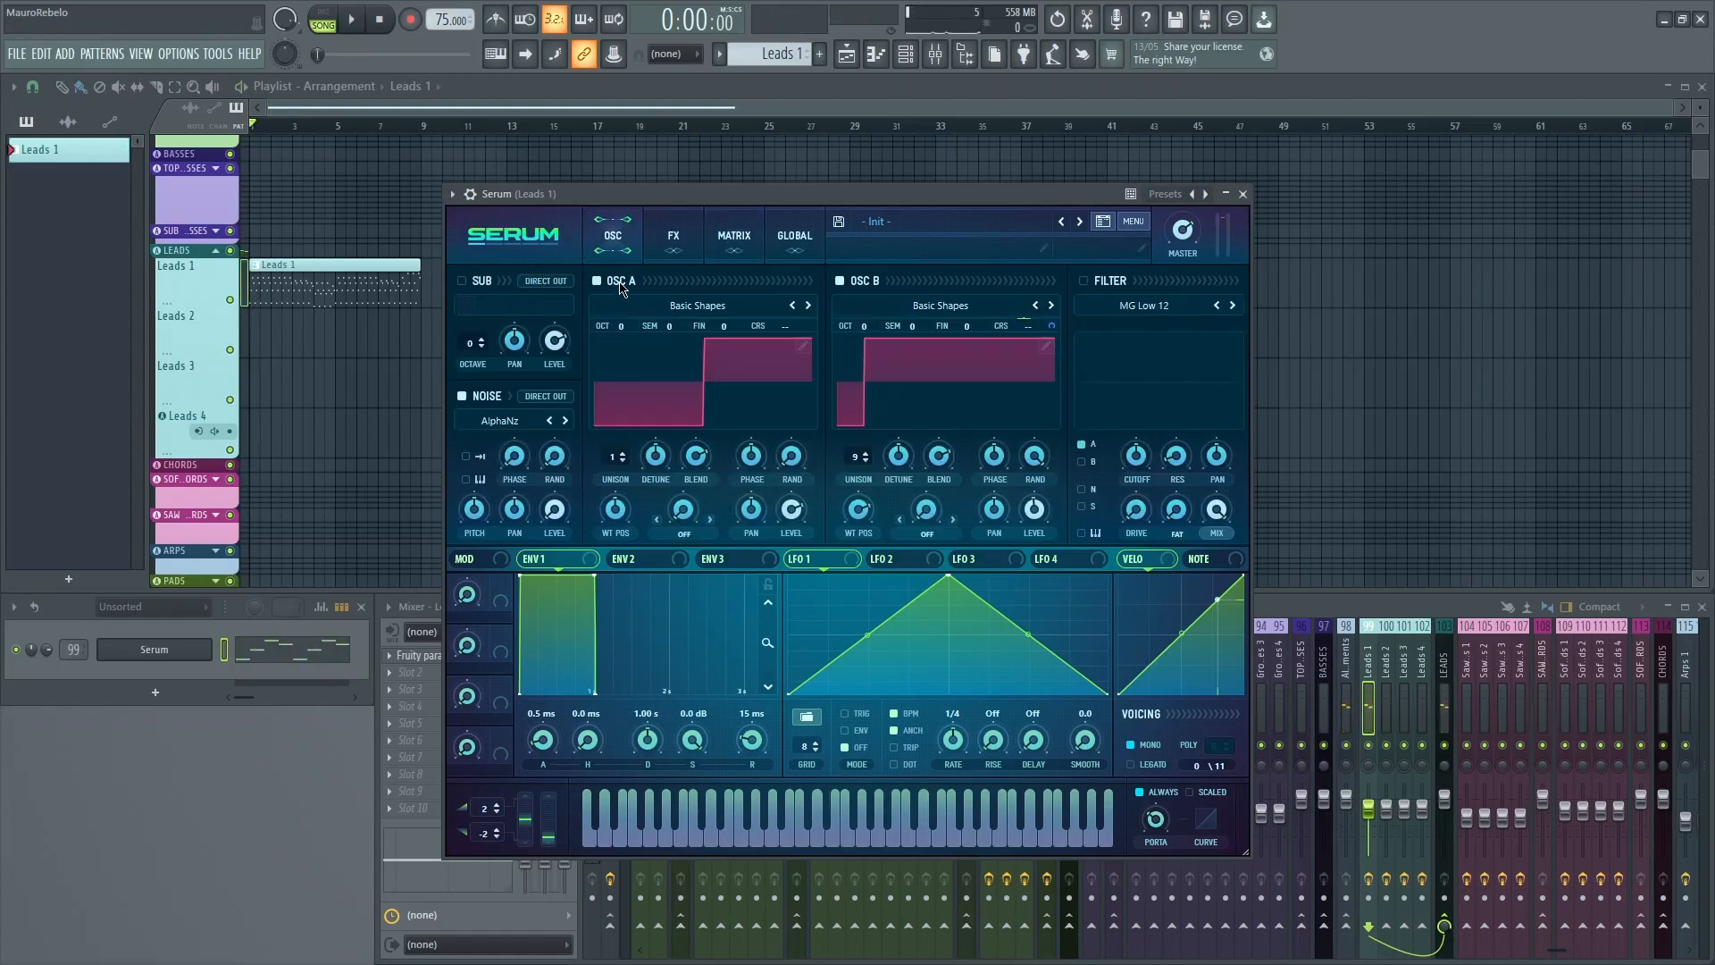
click(621, 283)
drag(665, 194, 663, 182)
Set the output of the Noise OSC modulation on OSC B's coarse pitch to 15 during playback, and return to the oscillators to re-enable OSC A.
click(729, 226)
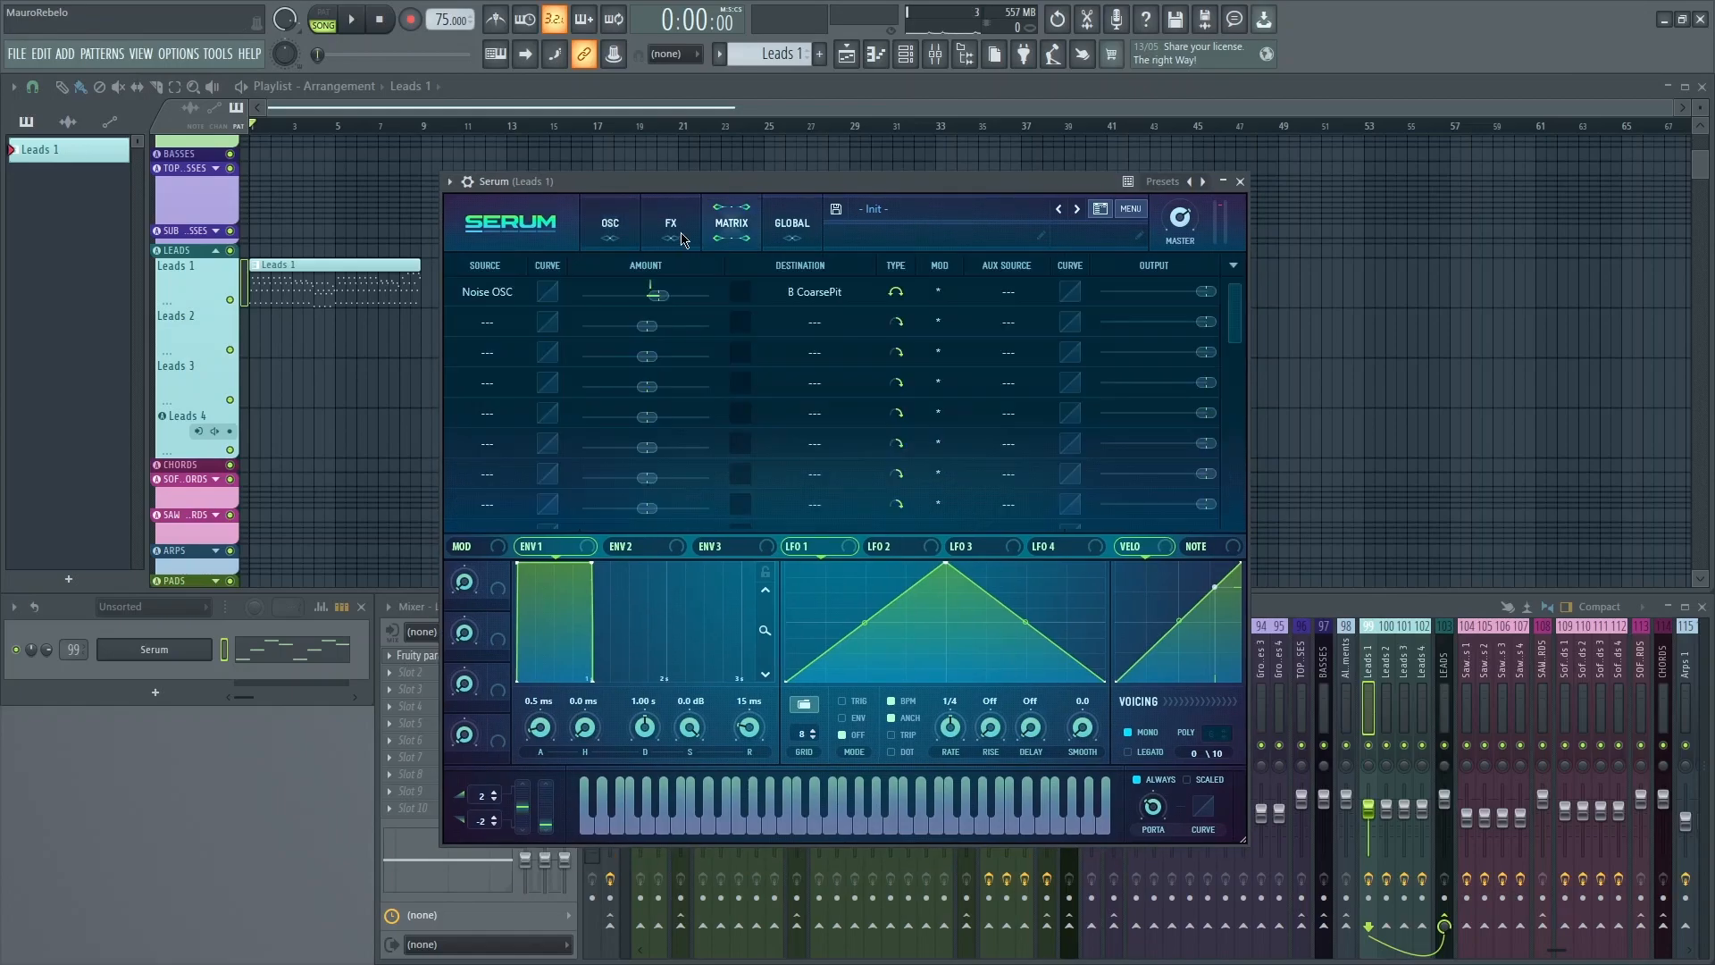
key(space)
drag(1207, 292, 1016, 297)
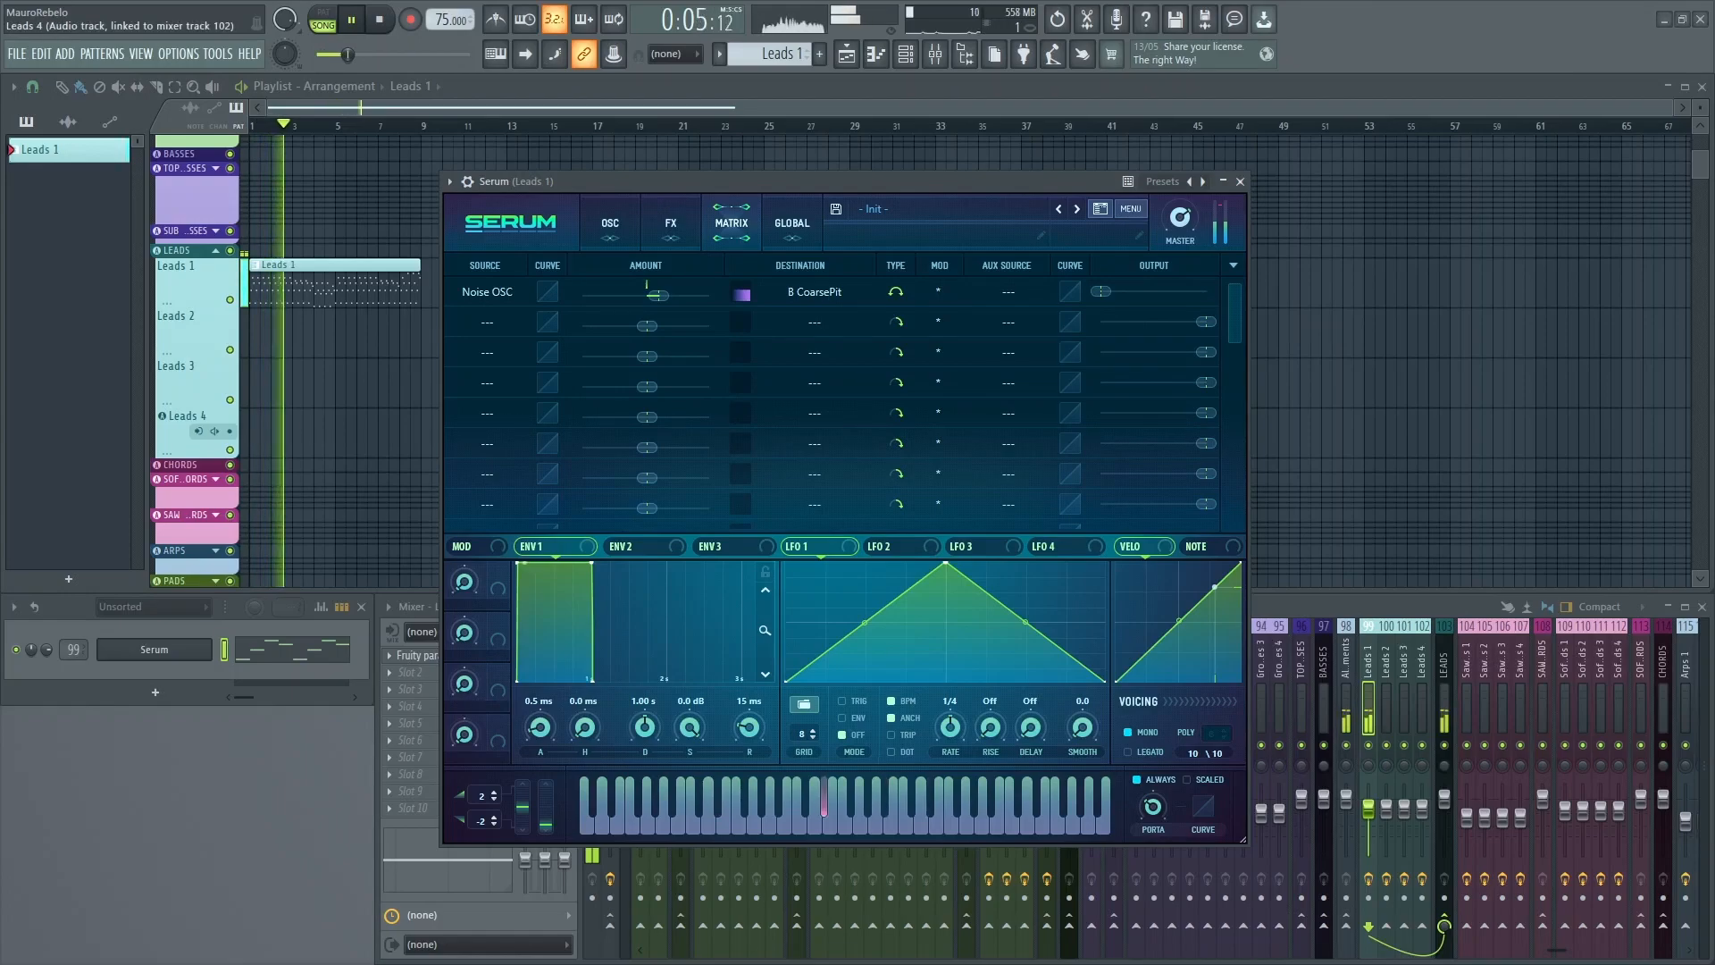
key(space)
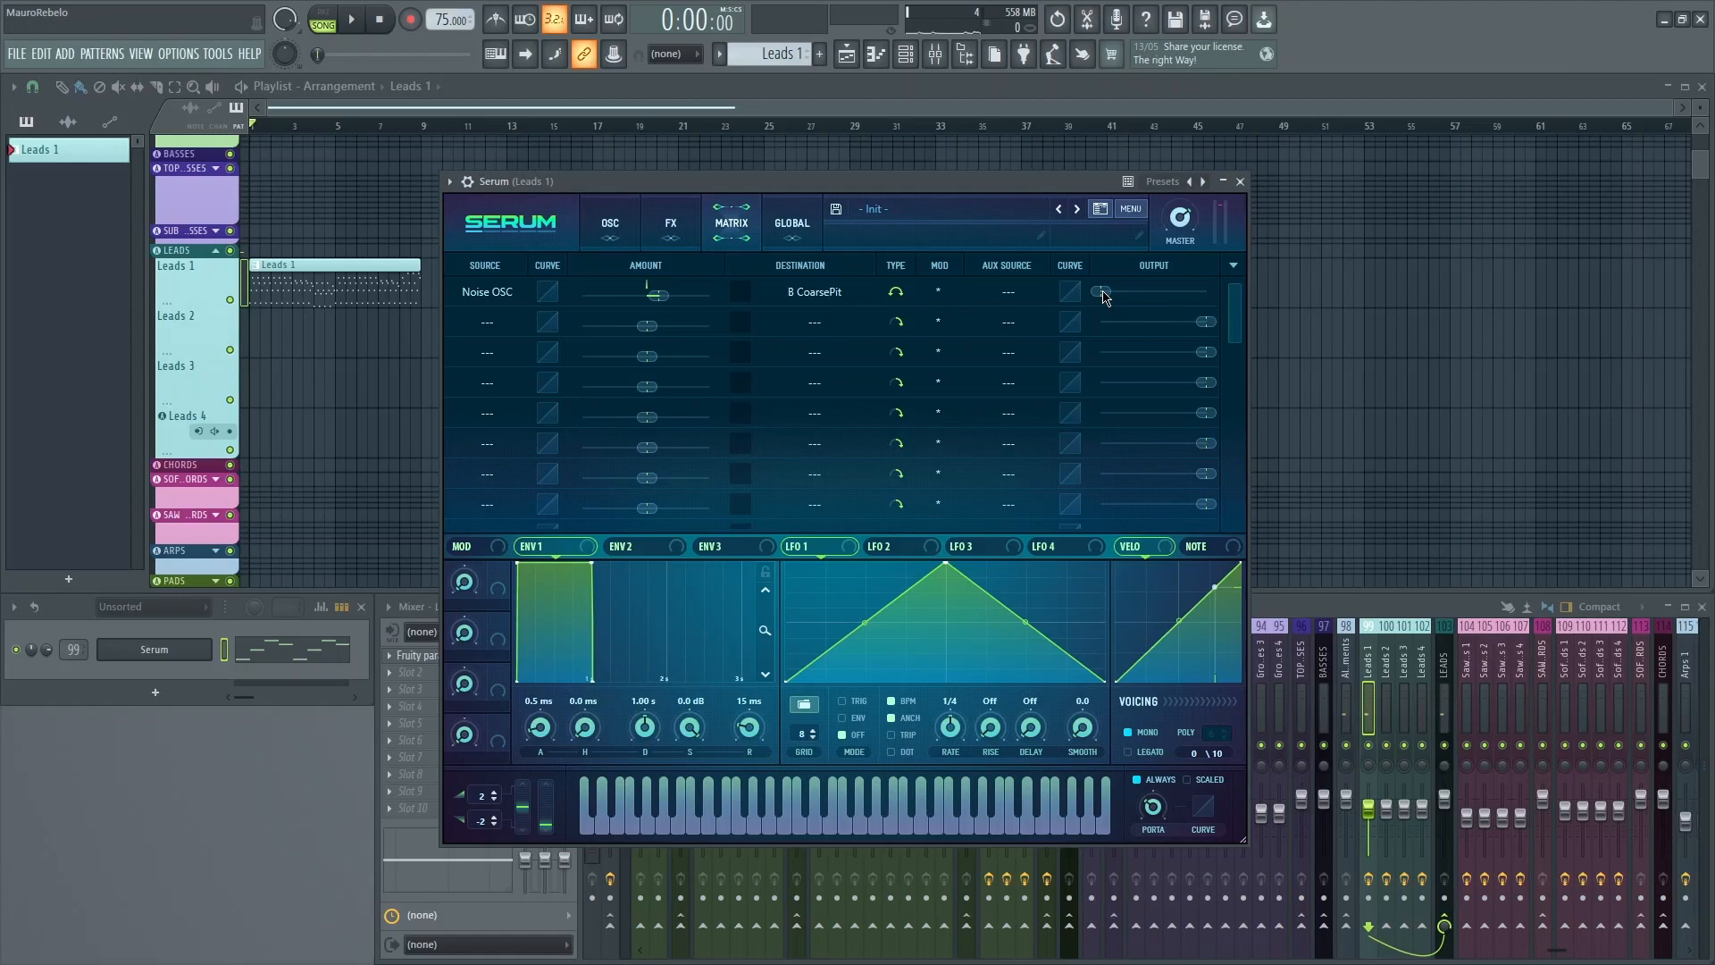
key(space)
drag(1098, 295, 1141, 298)
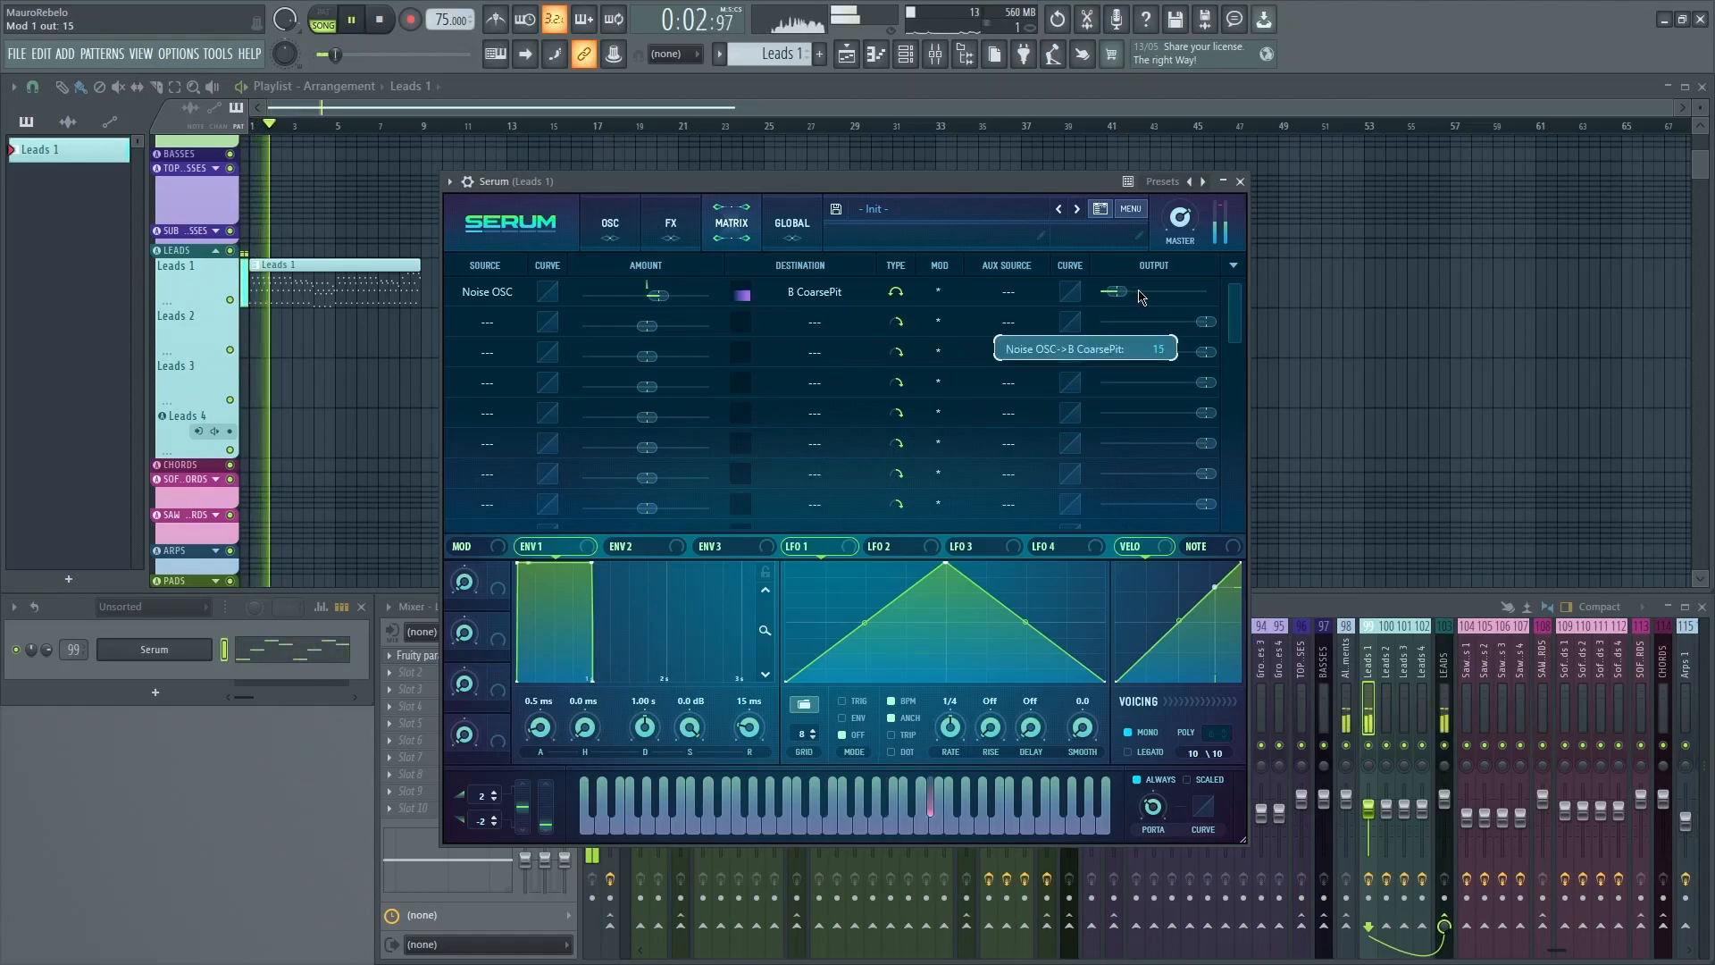
click(610, 222)
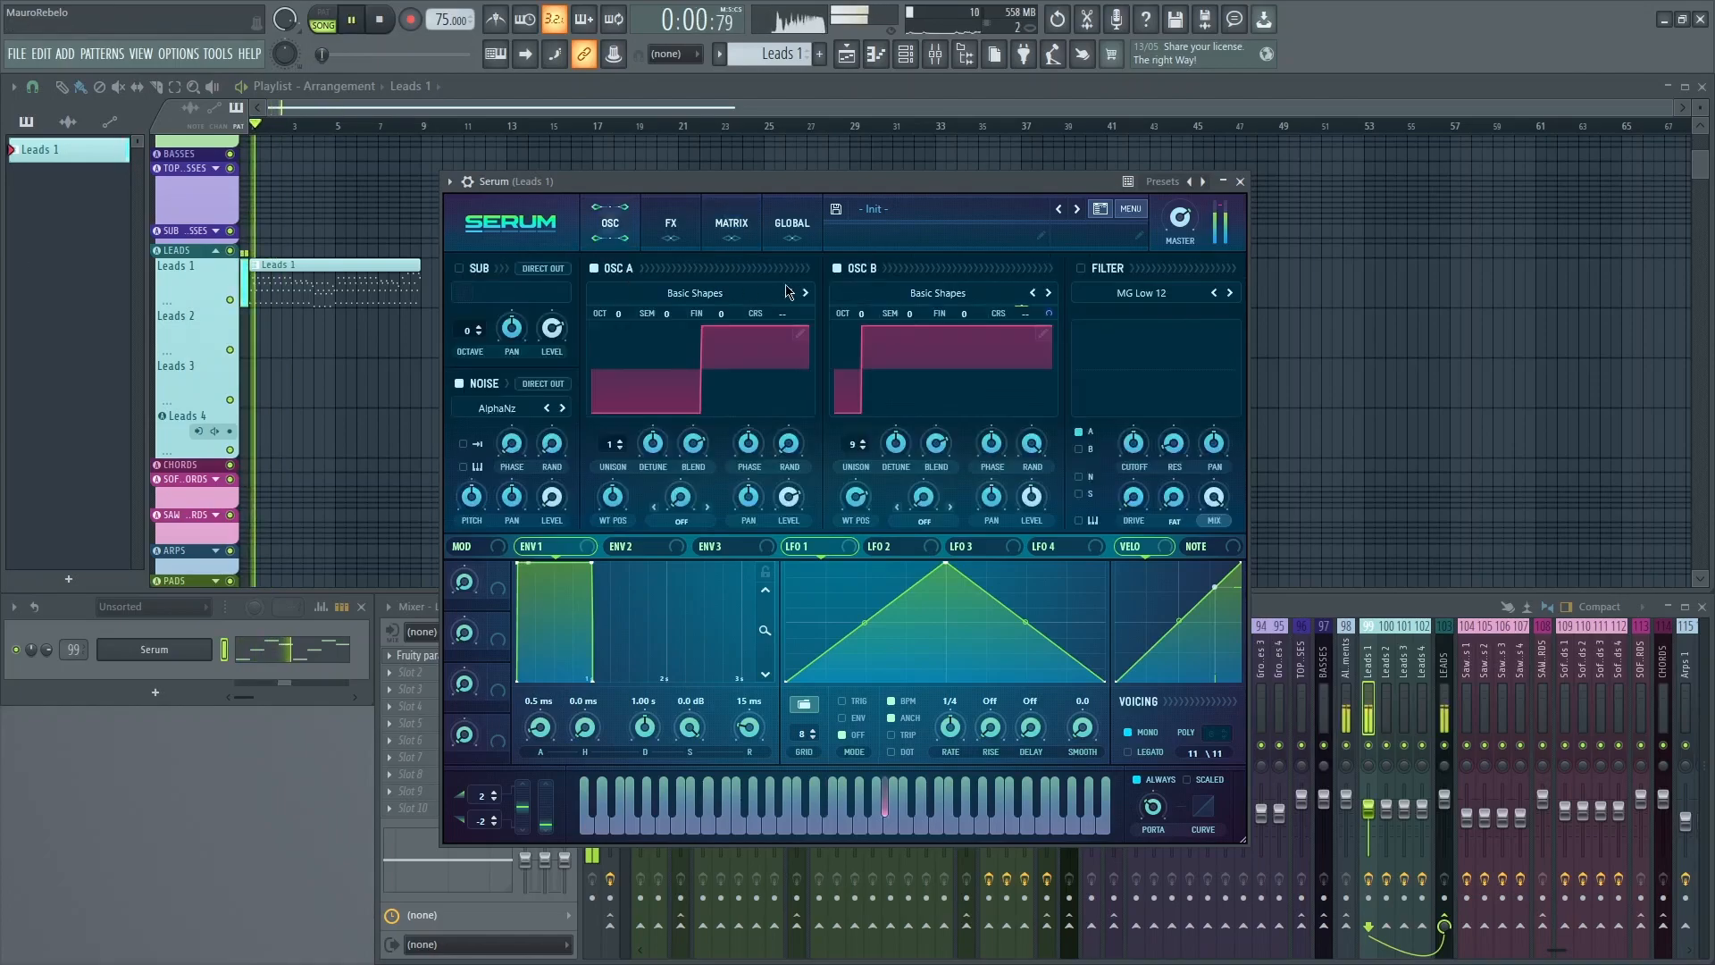
Raise OSC B's octave to +1 and audition the combined oscillators.
key(space)
scroll(867, 322, up, 1)
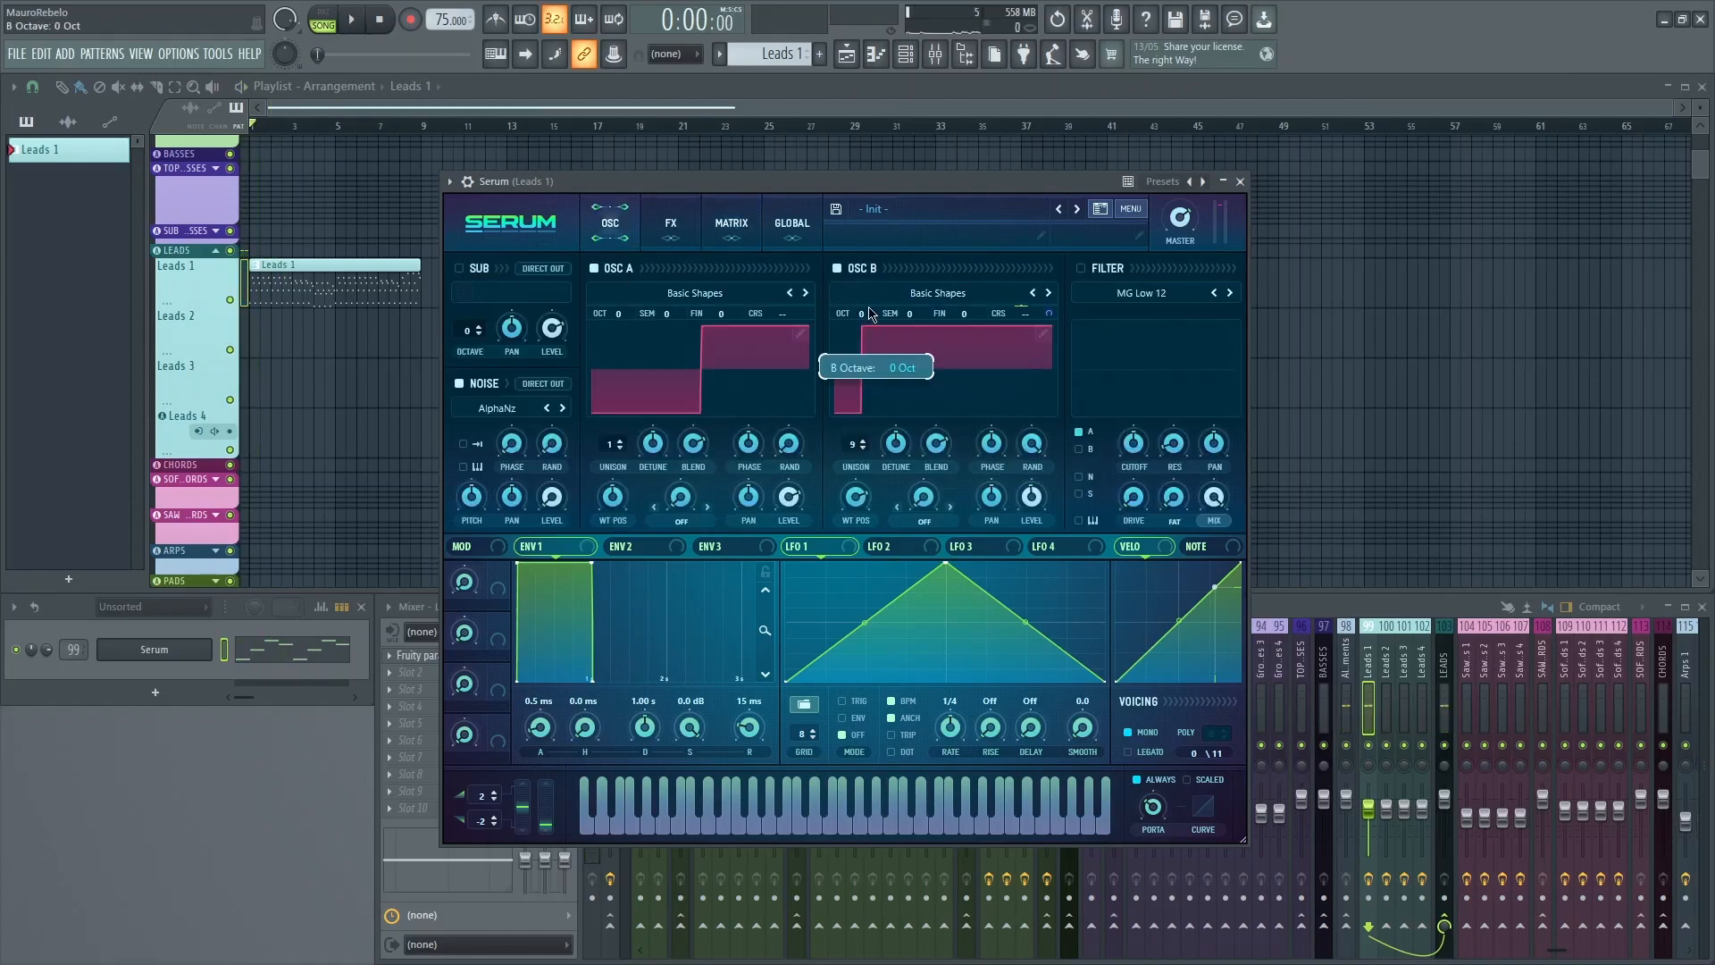
key(space)
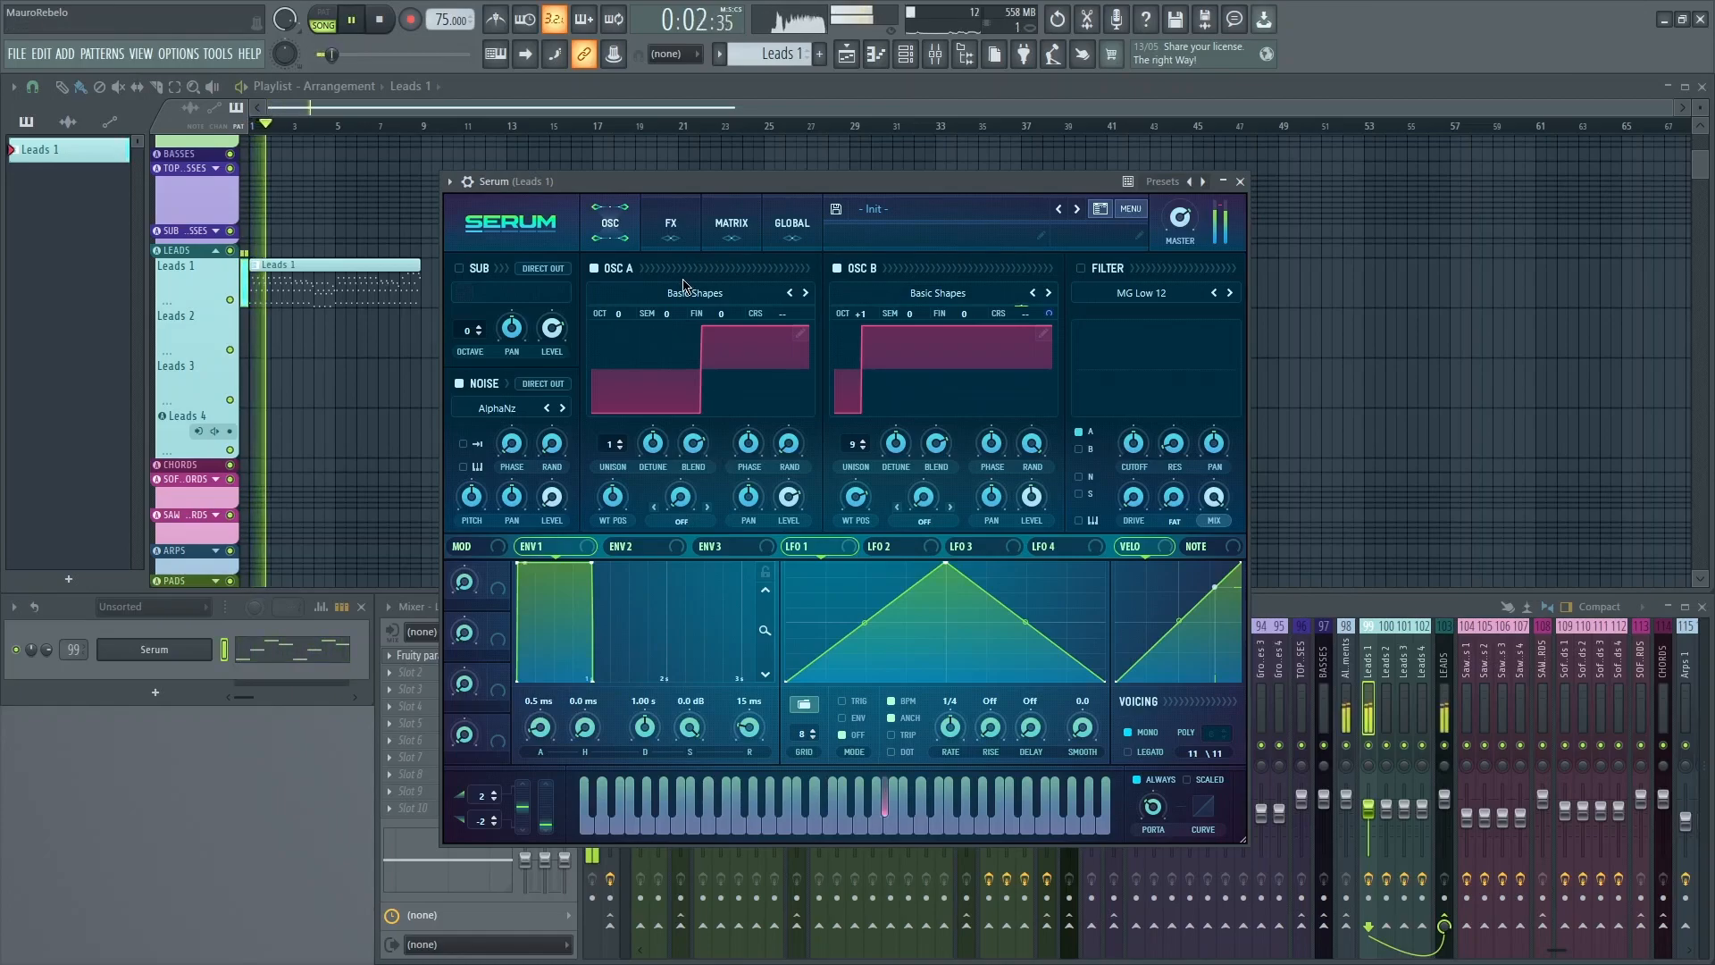
key(space)
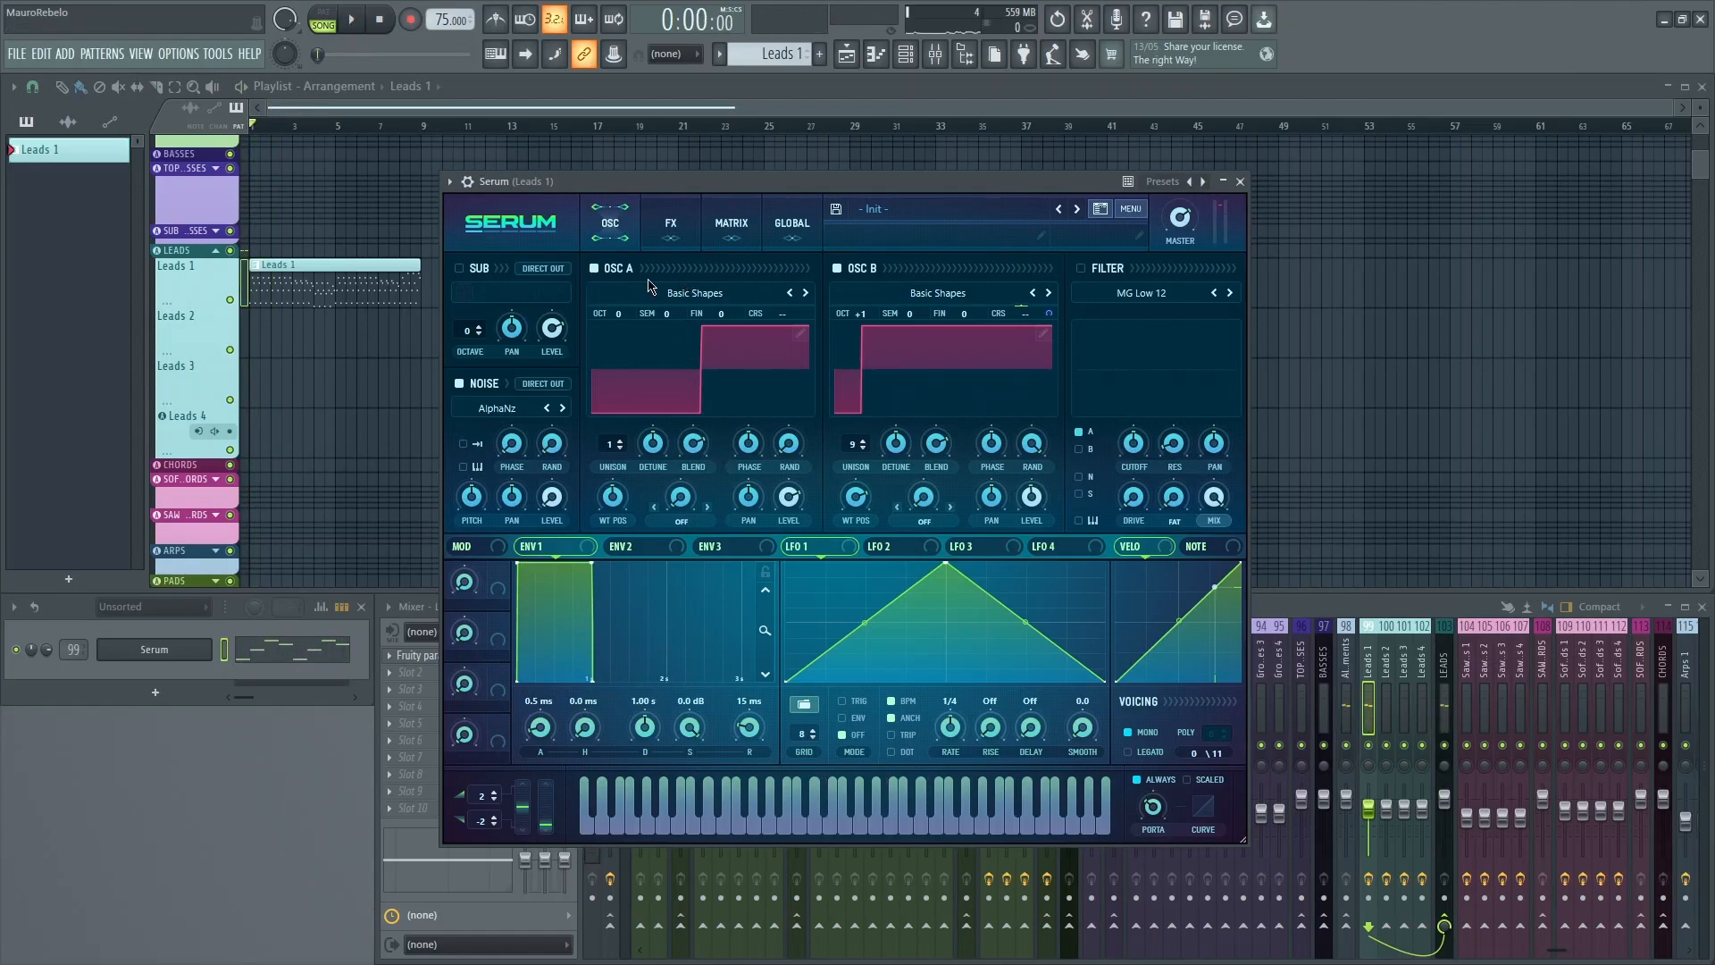
Enable the filter, set its type to MG Low 24, and route both OSC A and OSC B through it.
drag(752, 182, 750, 185)
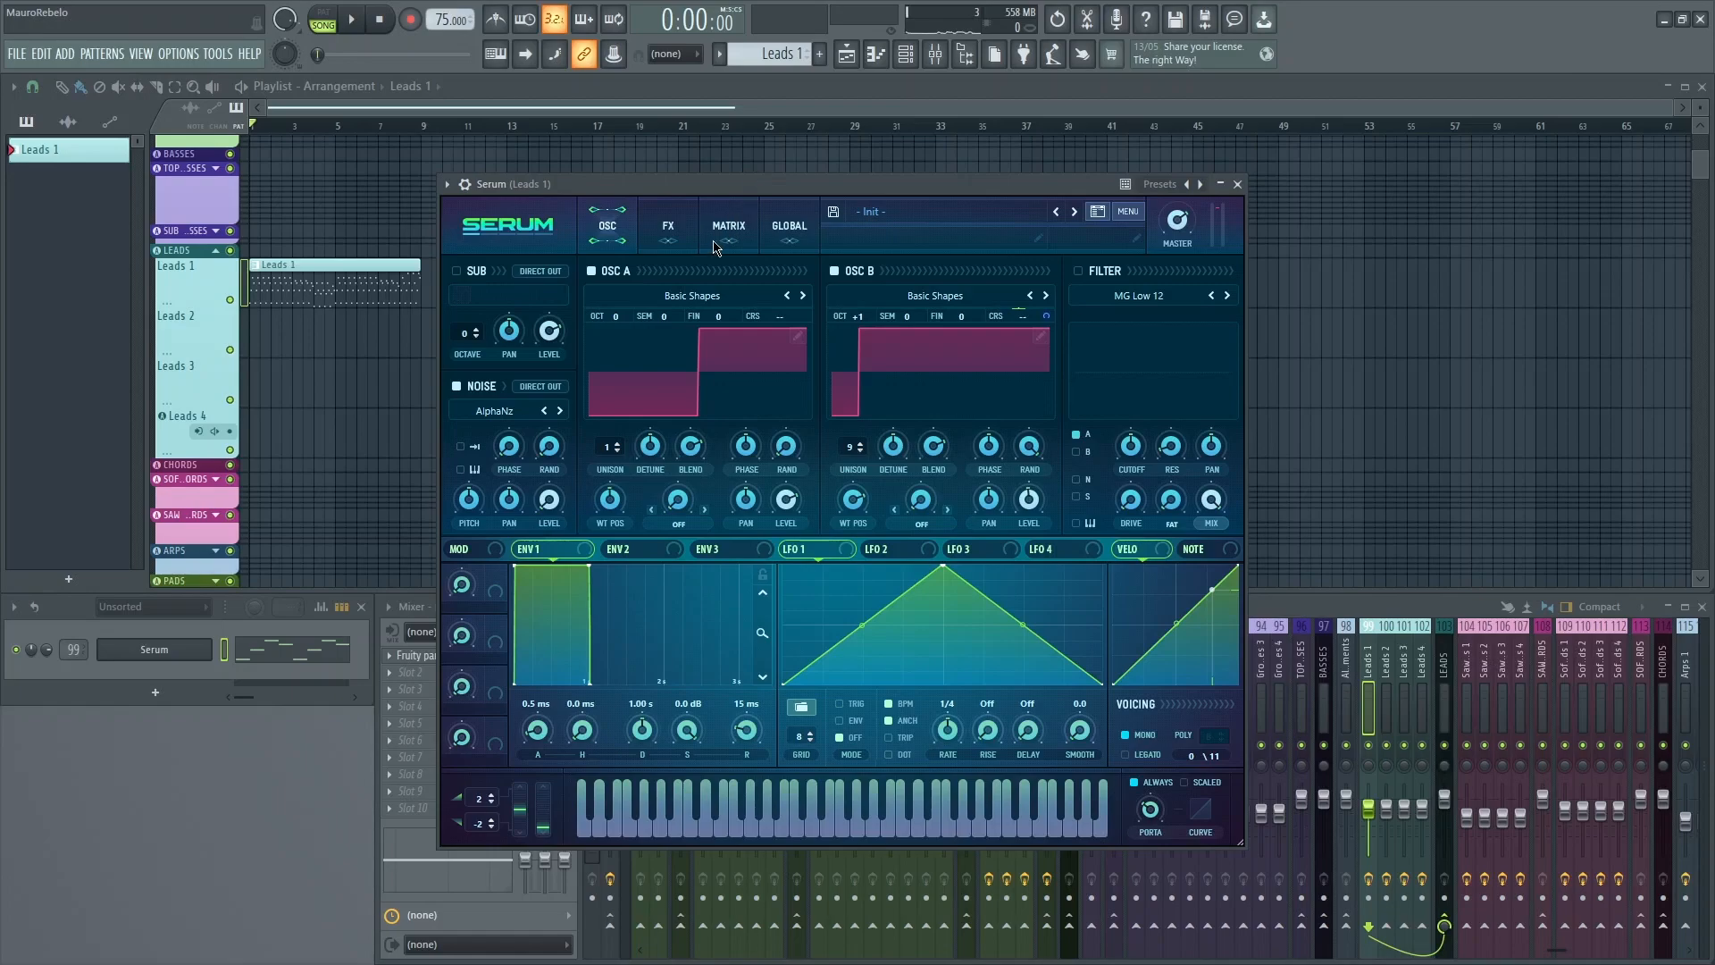
drag(768, 182, 767, 185)
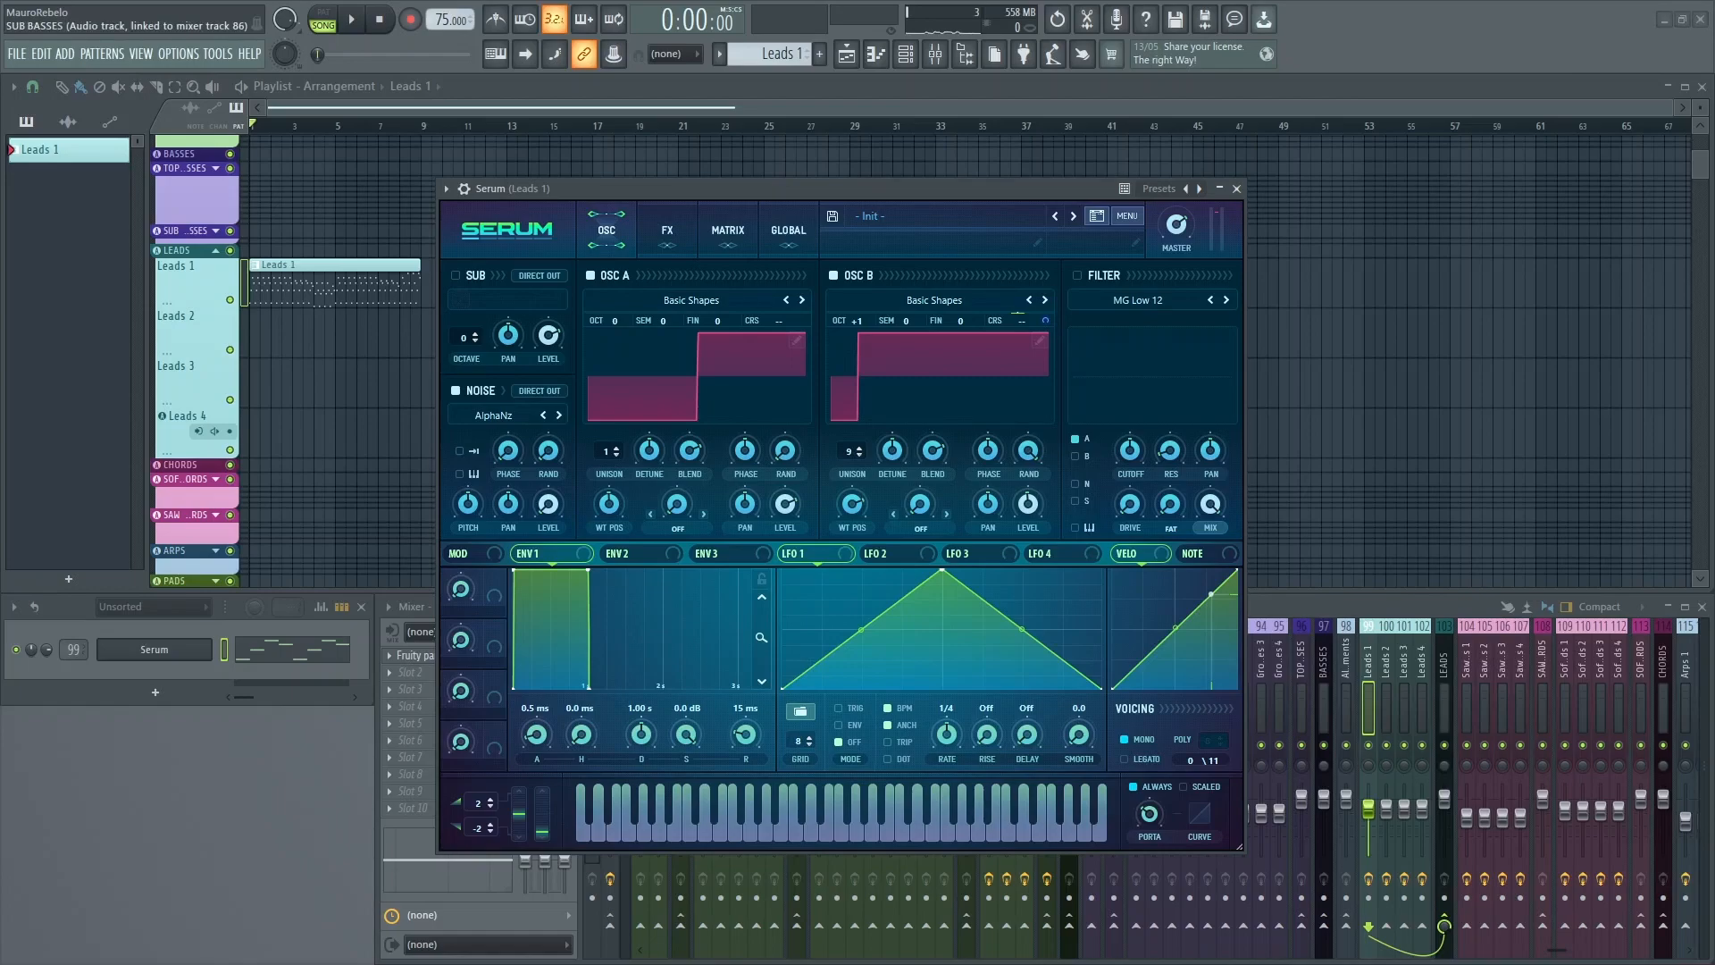
click(1079, 276)
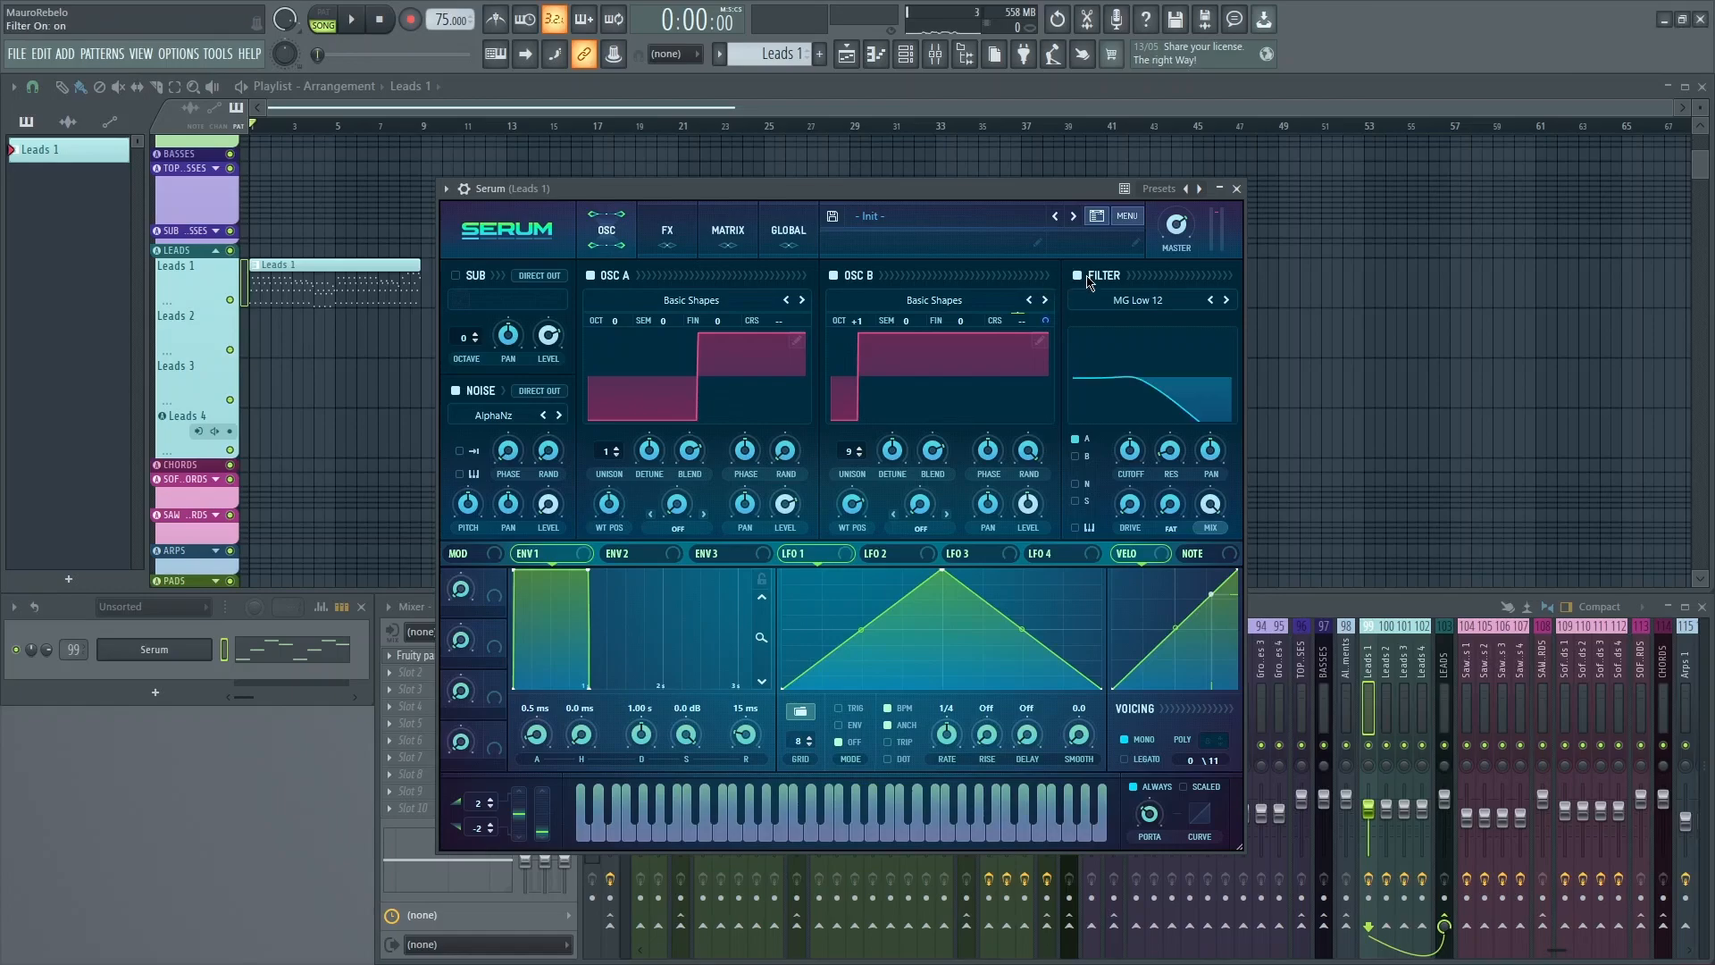
click(1226, 301)
click(1127, 302)
click(1139, 284)
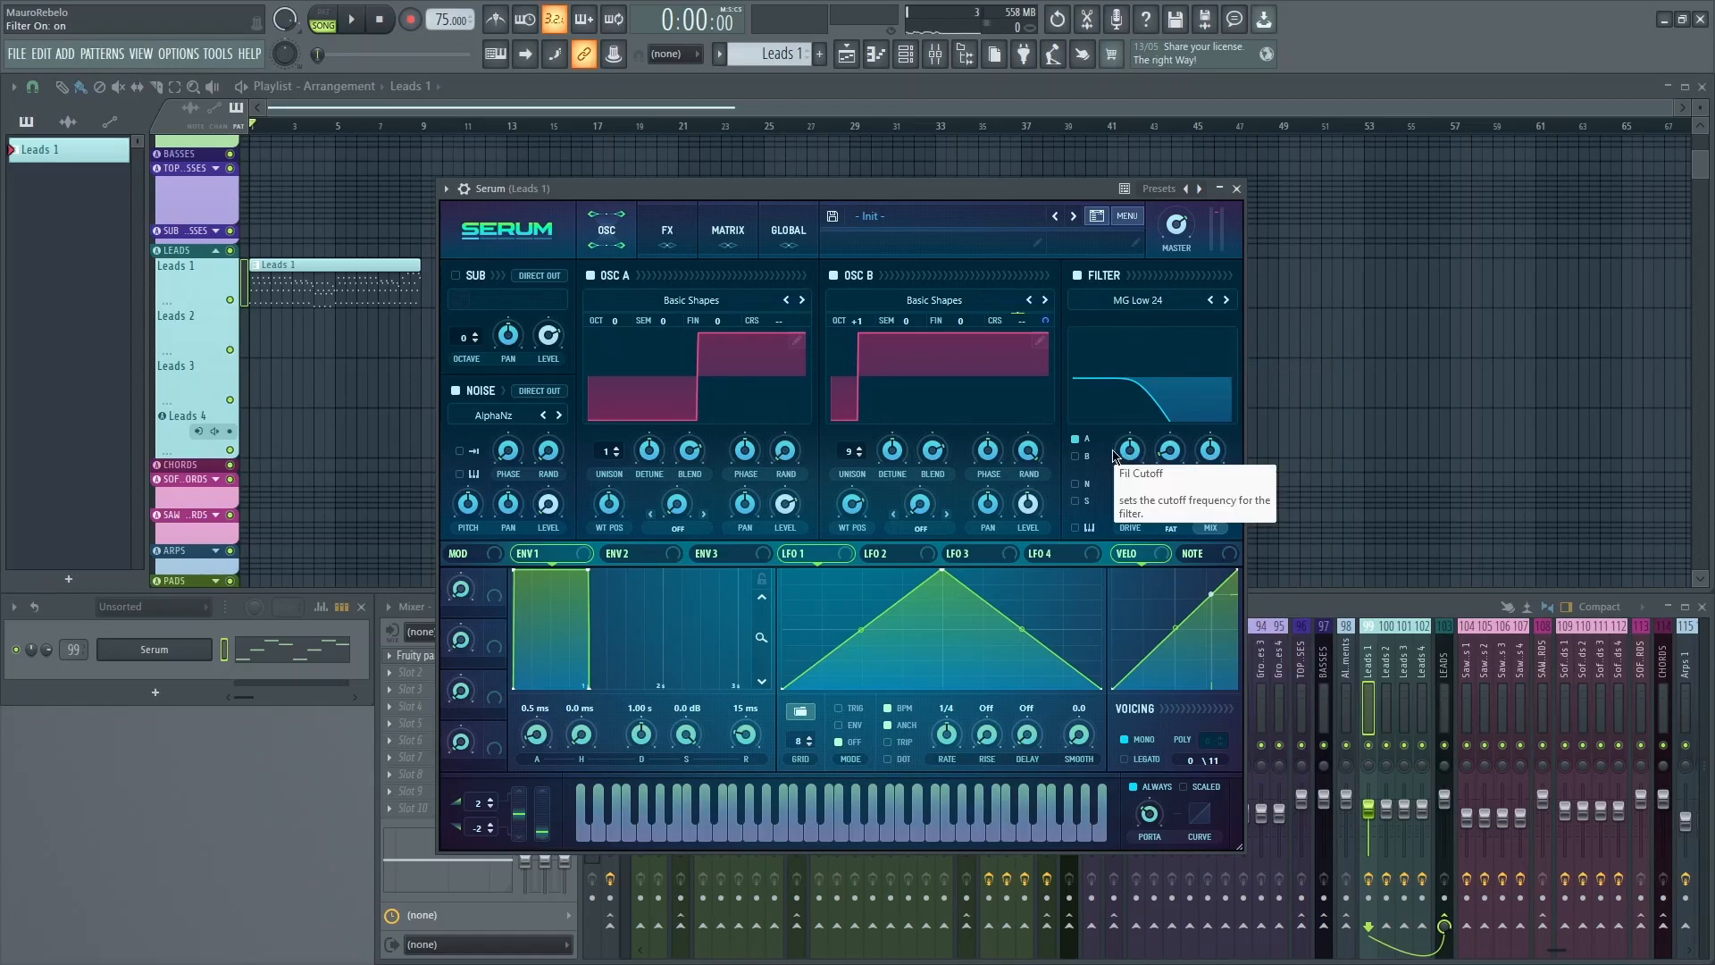
click(1076, 456)
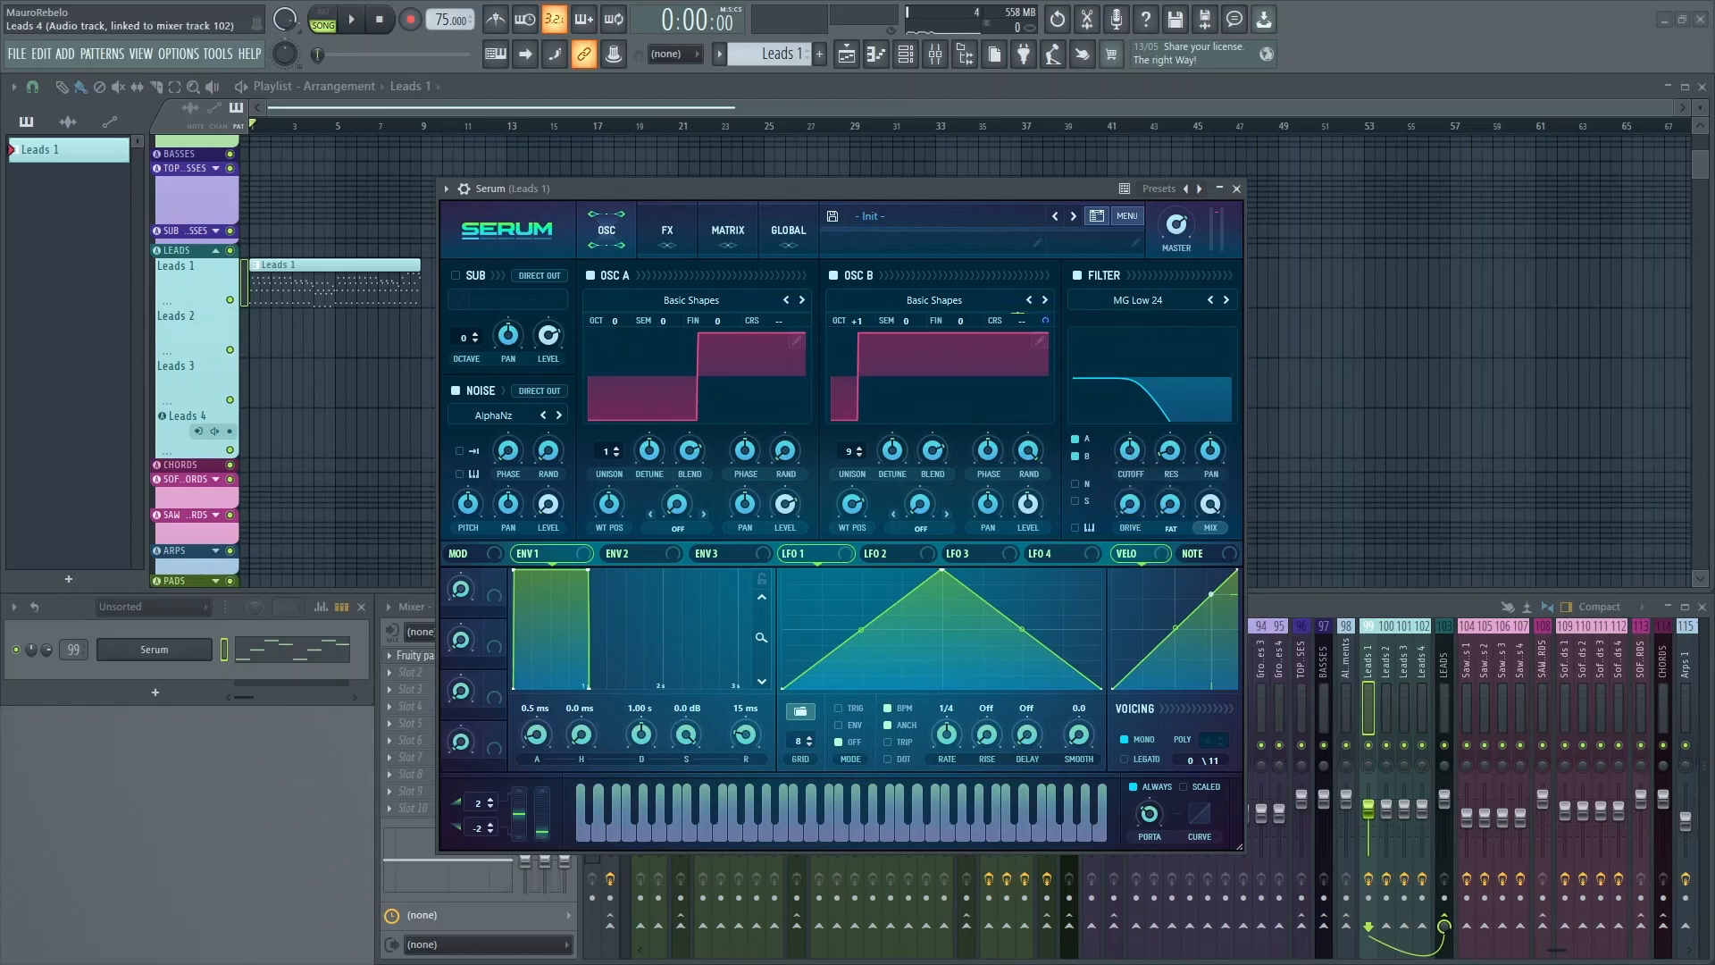
Open the filter cutoff almost fully, assign Note as its modulation source, and audition the sound.
drag(1169, 380, 1171, 358)
click(1200, 554)
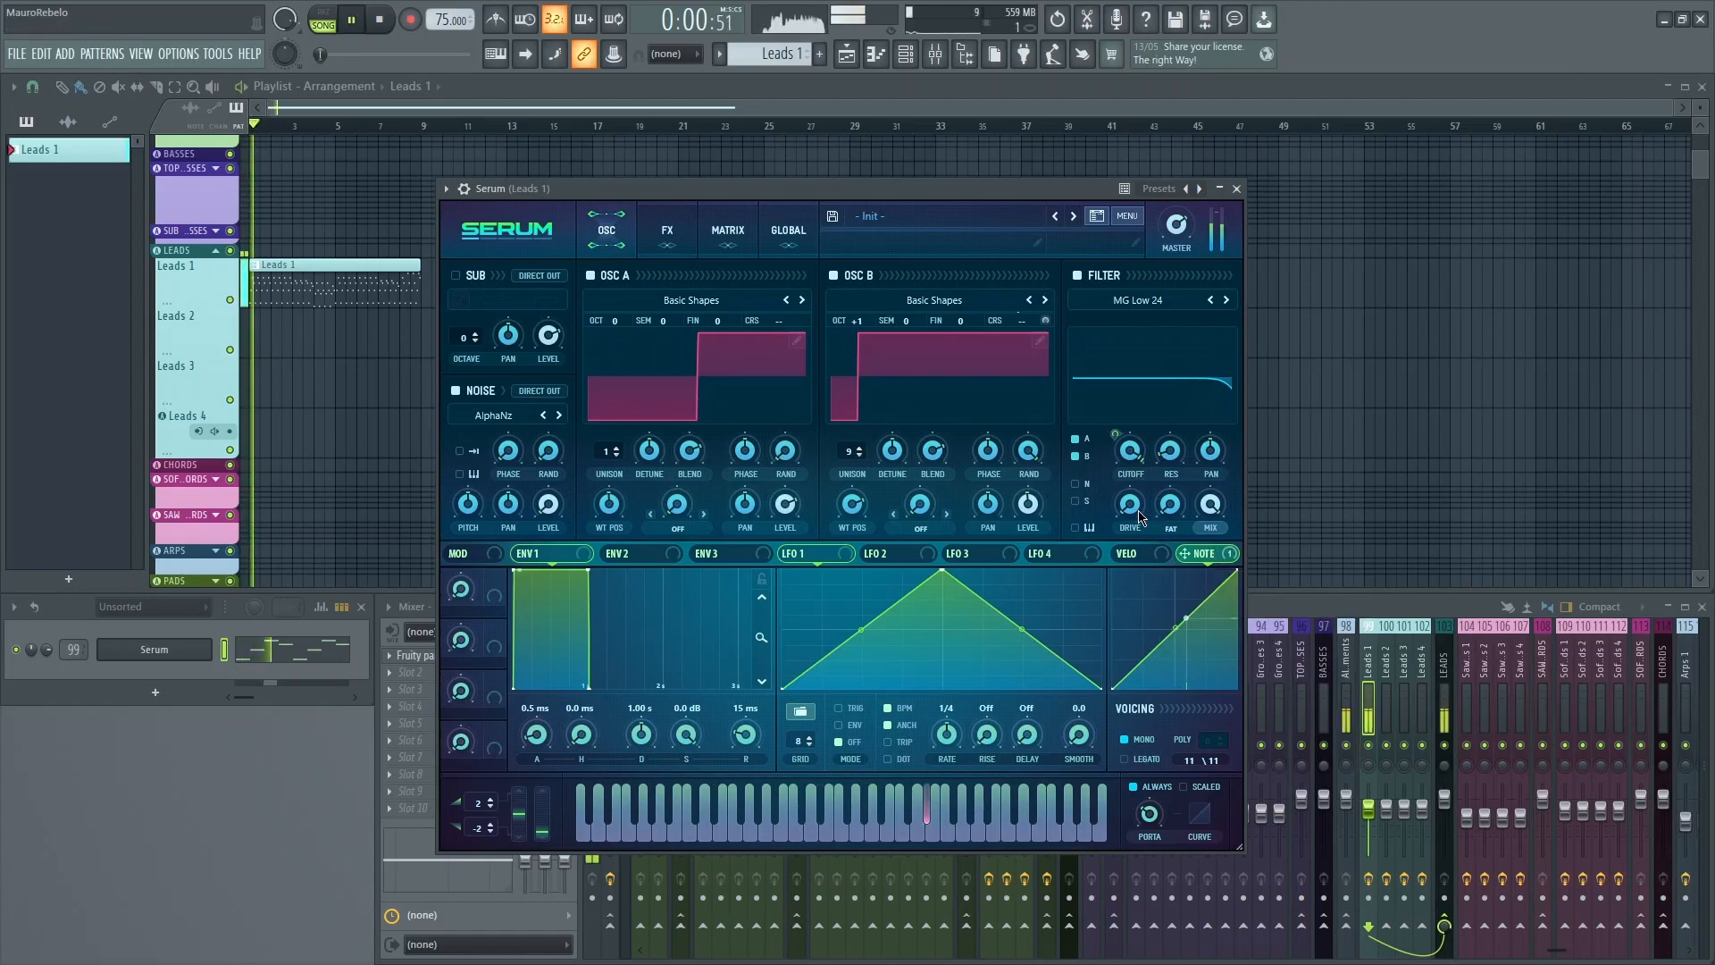
key(space)
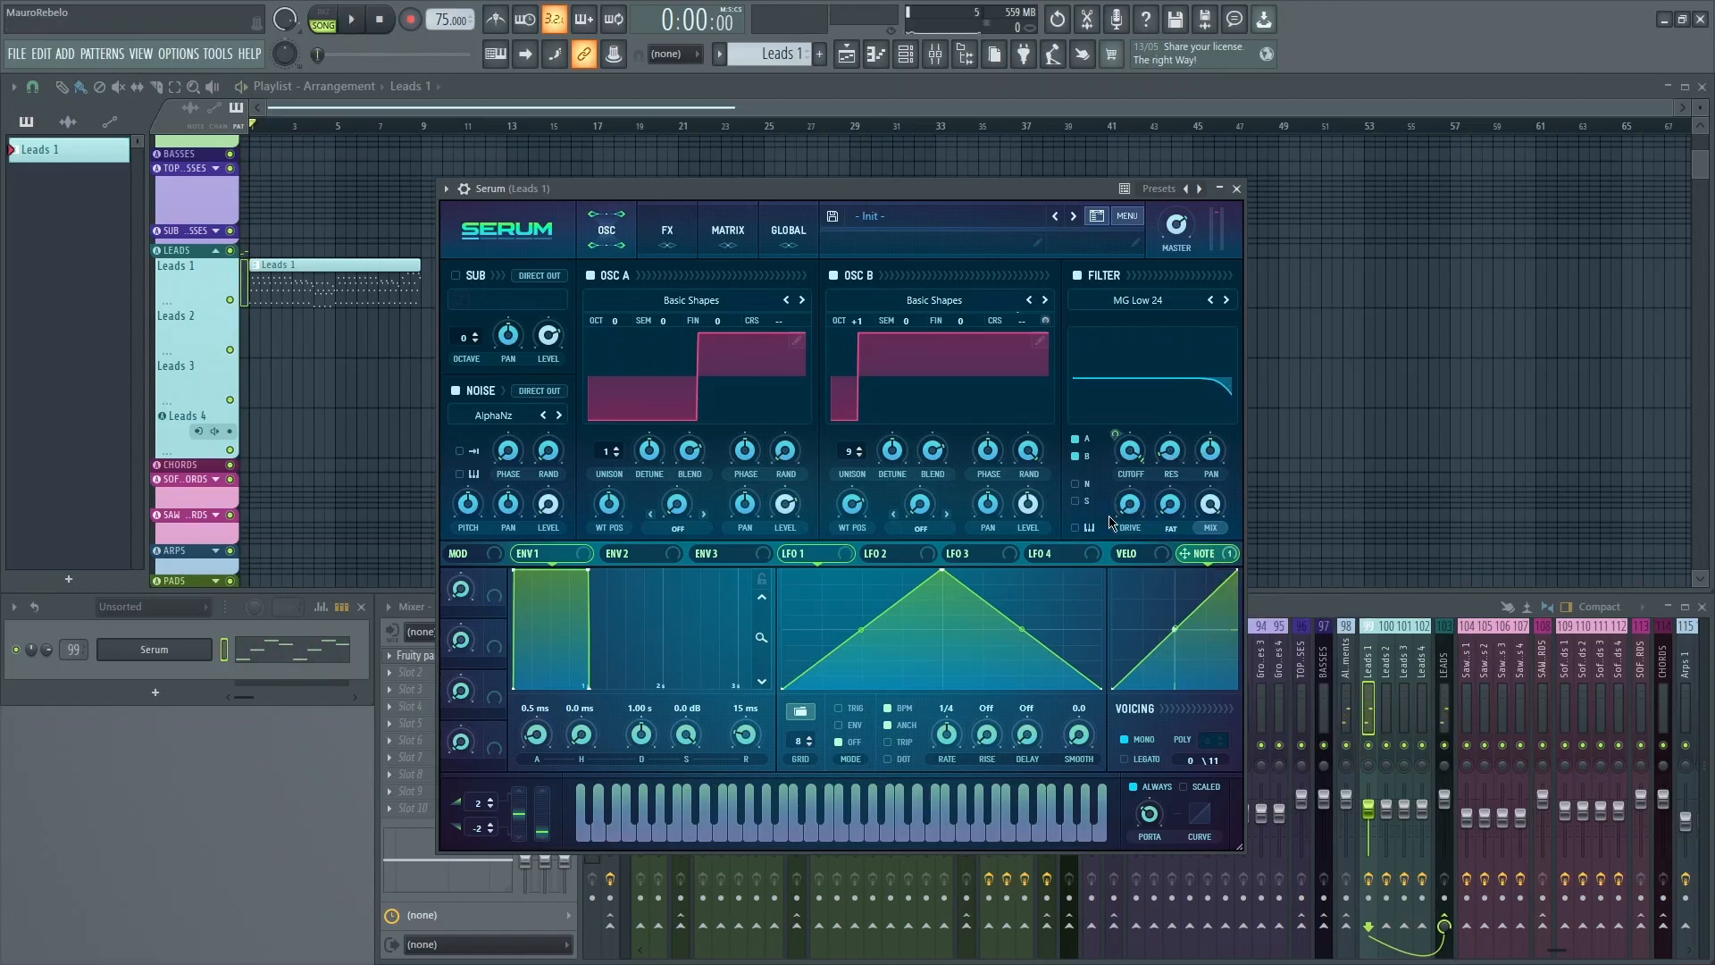
Enable the Tube distortion as the first effect in the chain and adjust its drive while auditioning.
click(666, 234)
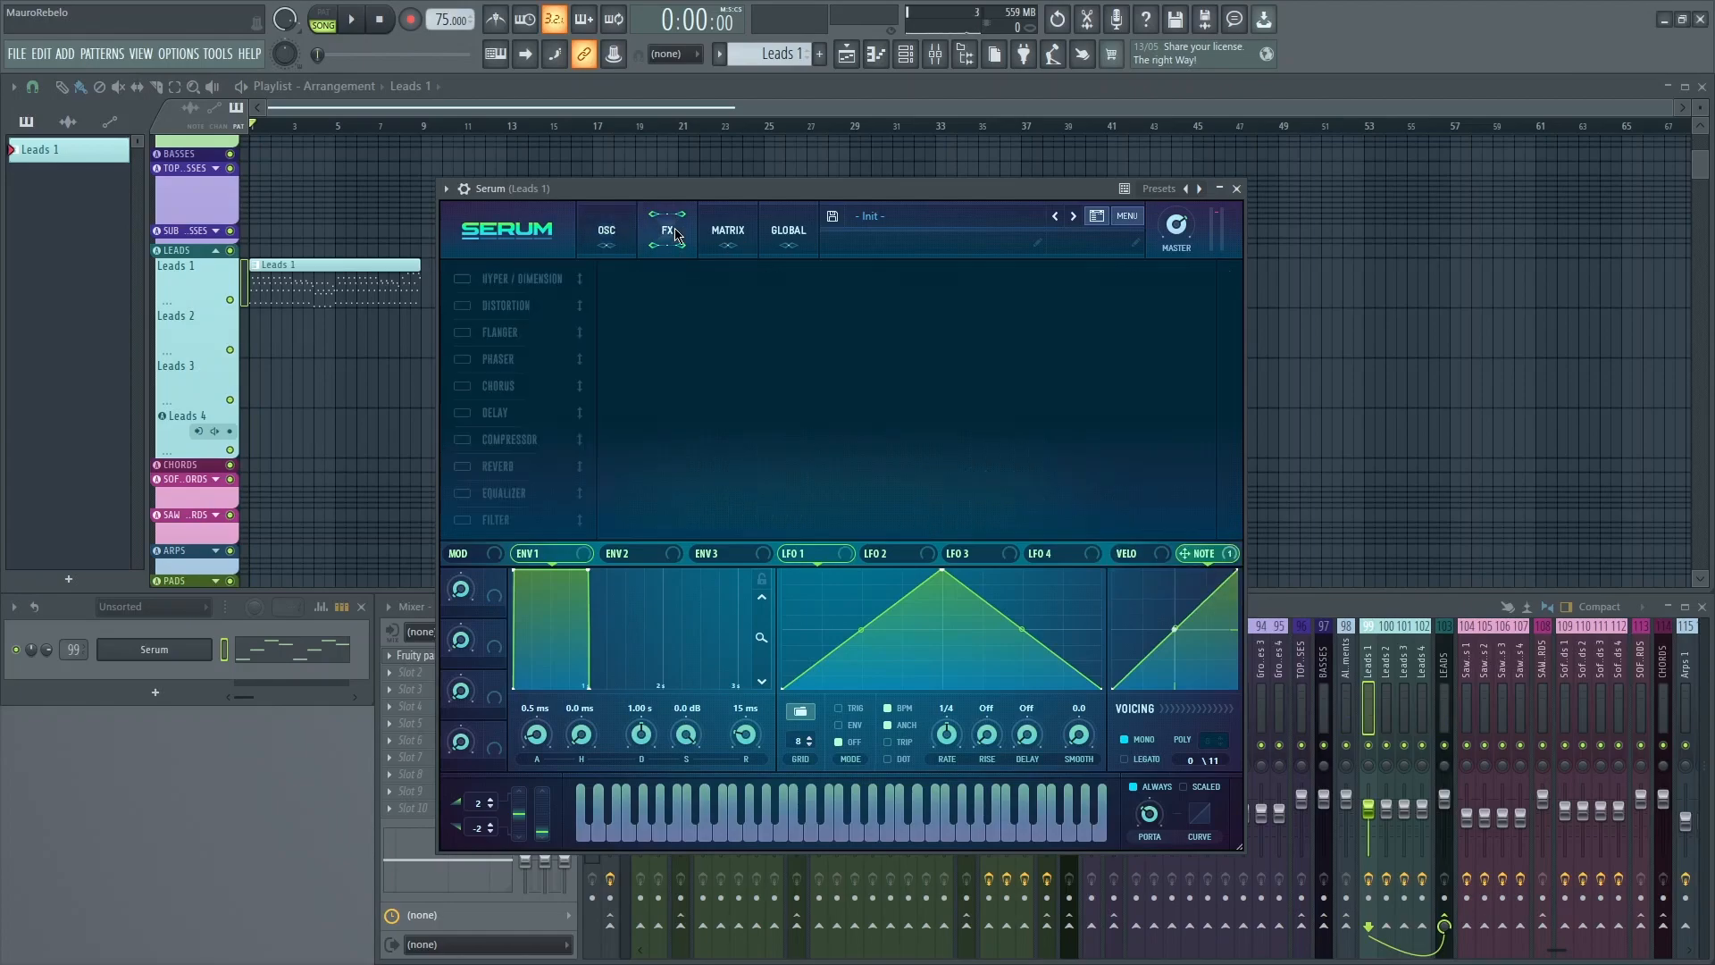
click(459, 307)
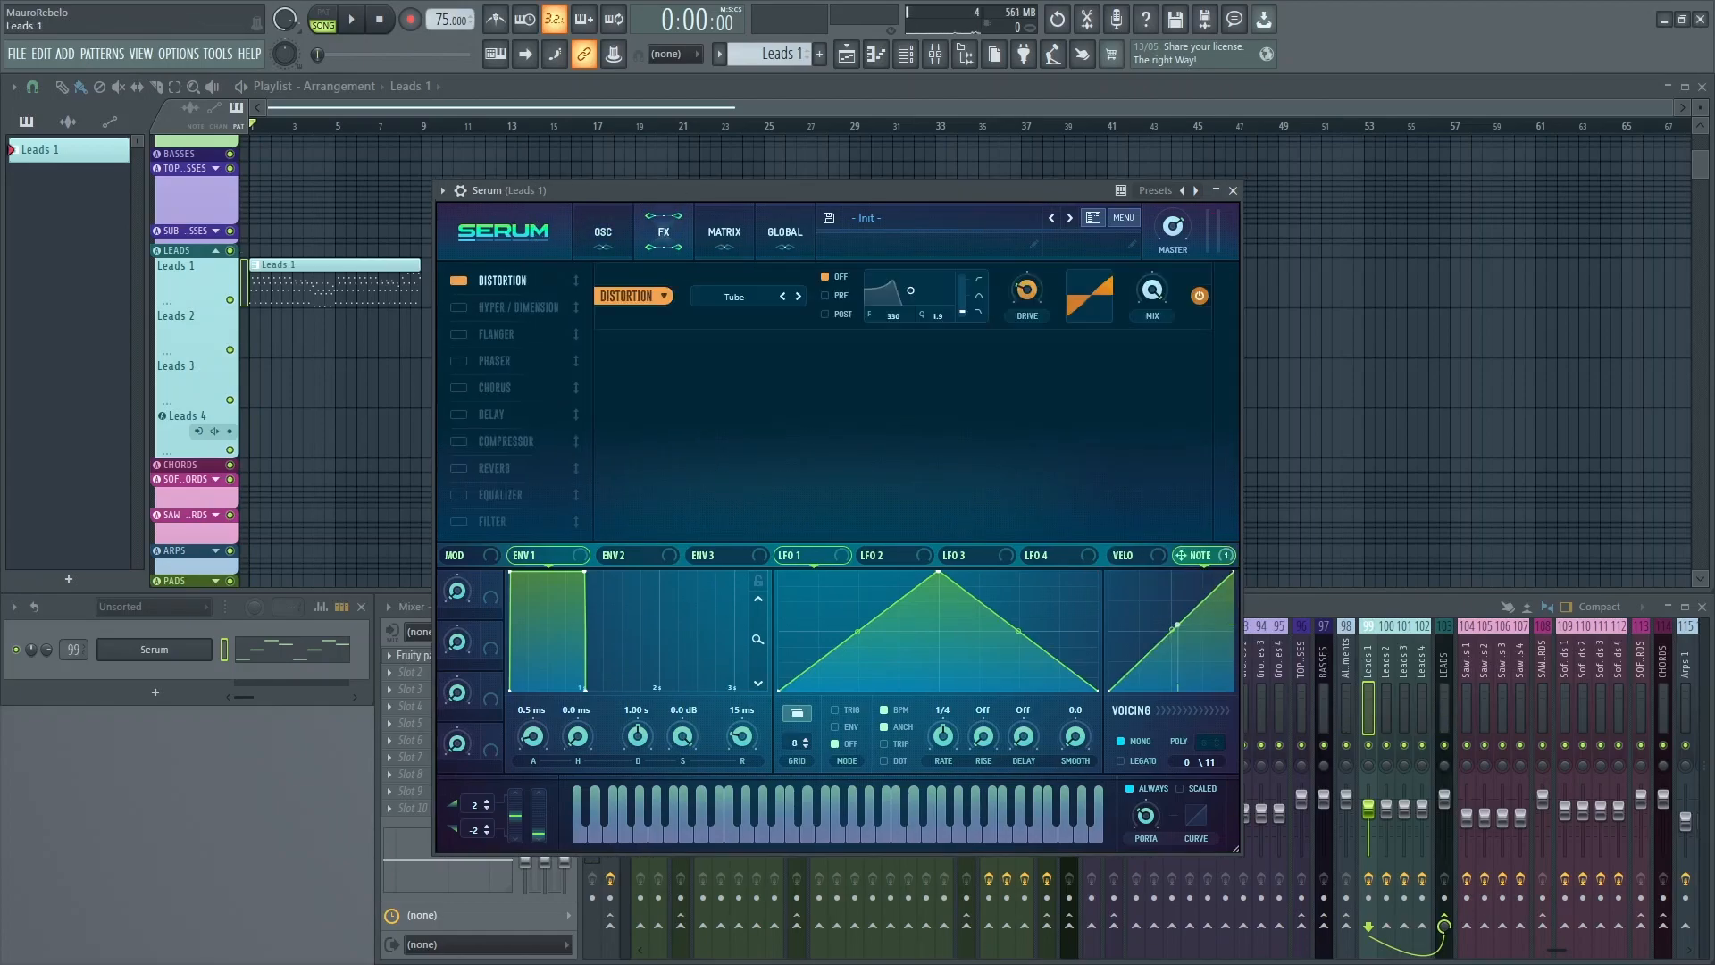
drag(1032, 293, 1061, 186)
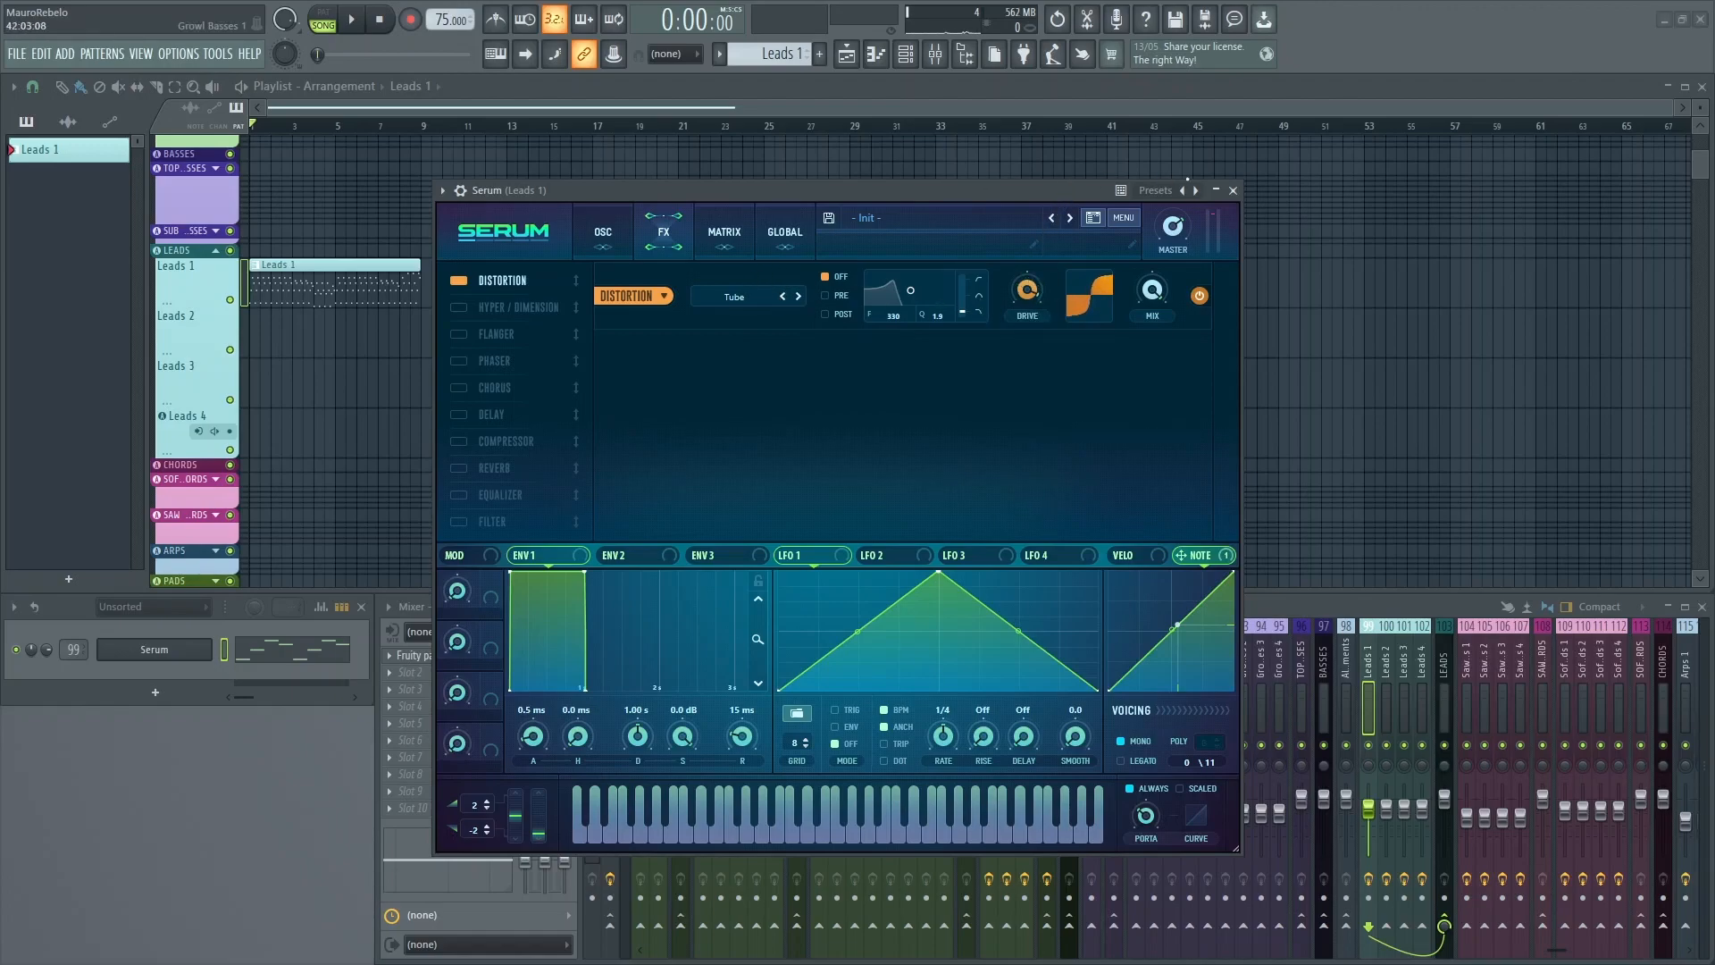
key(space)
drag(1030, 290, 1014, 323)
key(space)
Set the distortion's mix to 35% and audition it.
drag(1153, 290, 1144, 382)
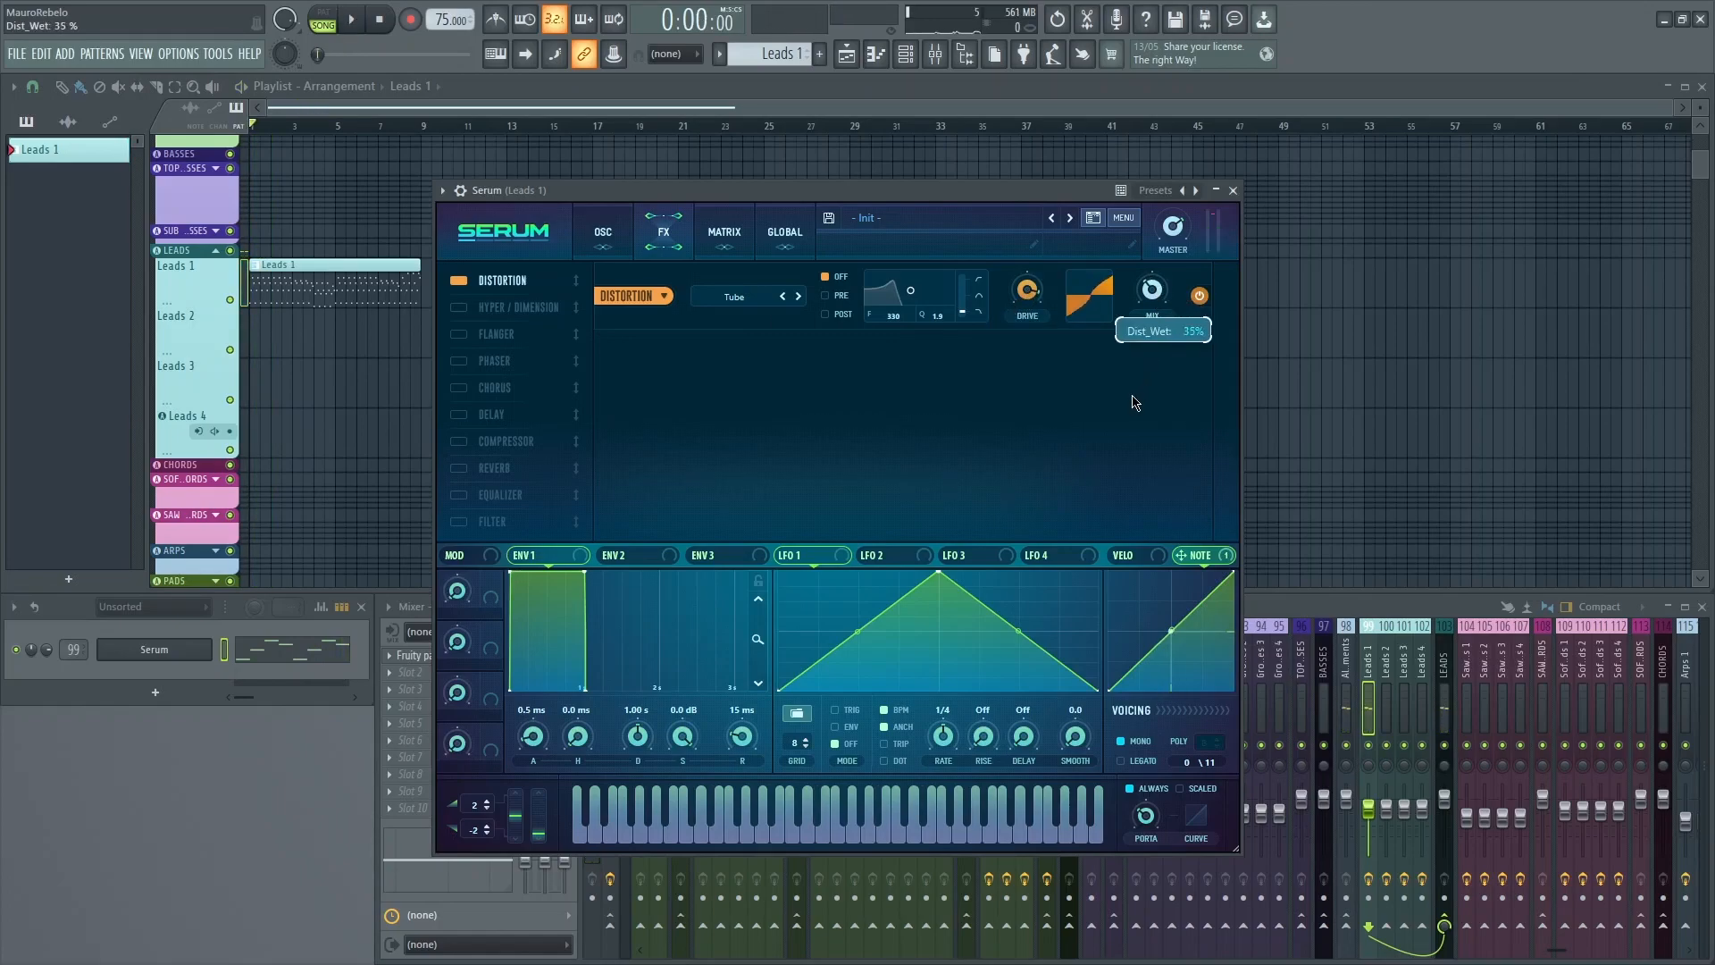
key(space)
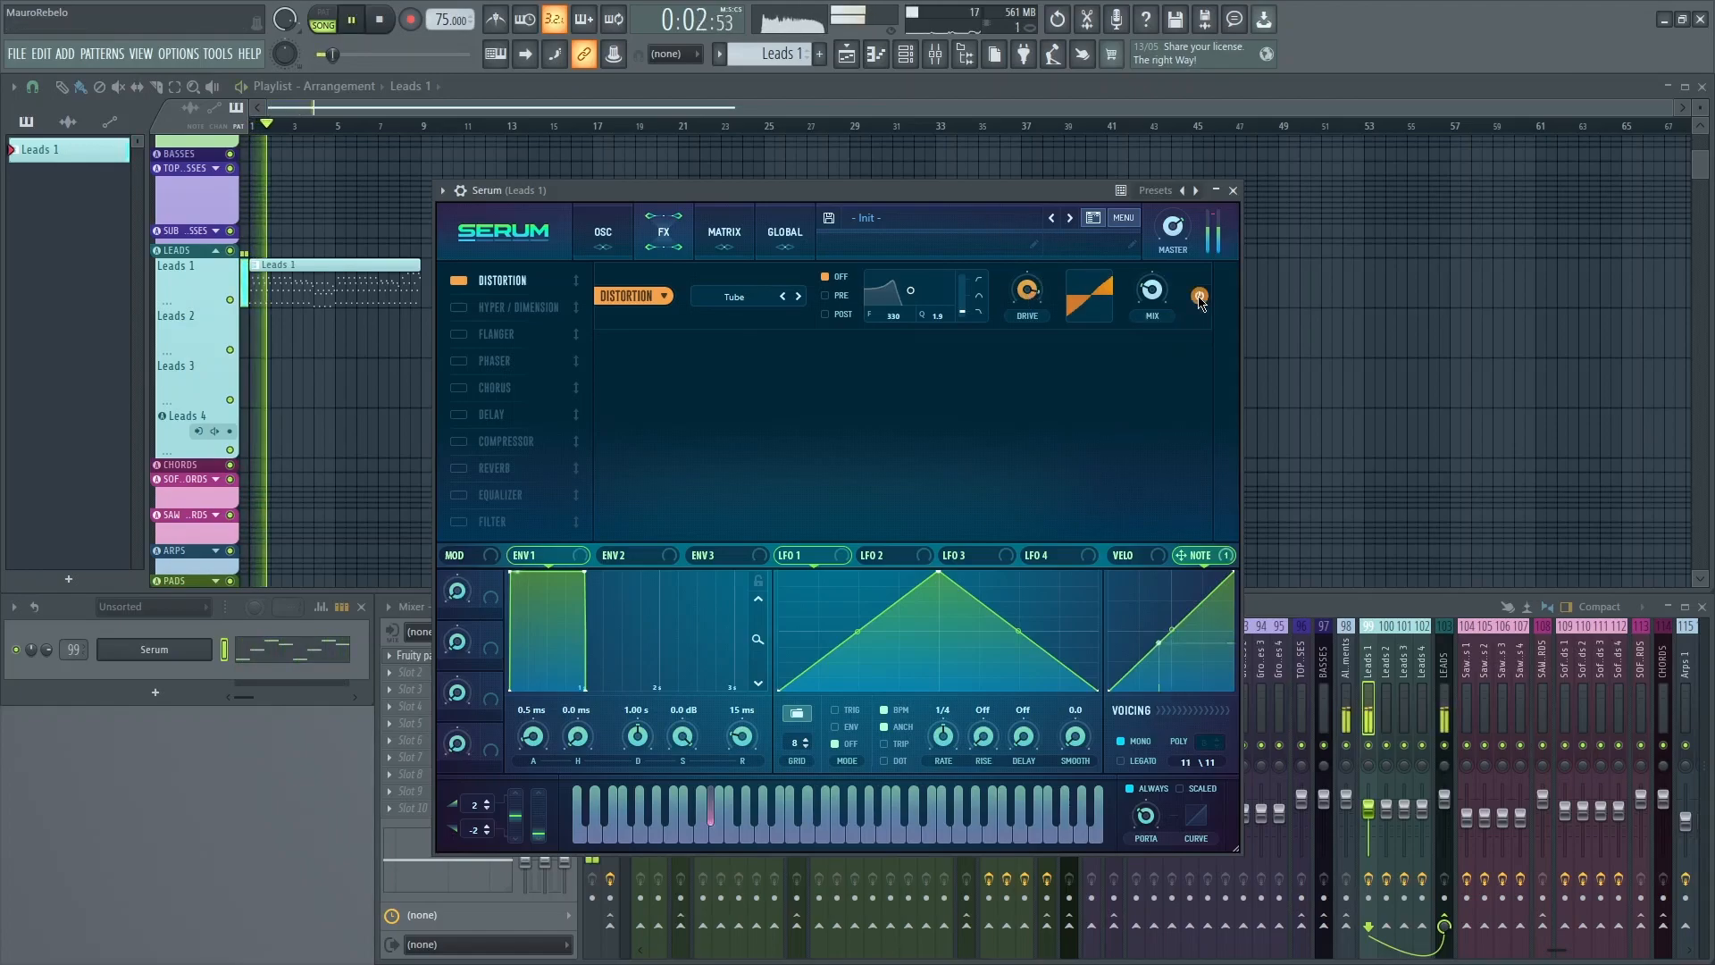
key(space)
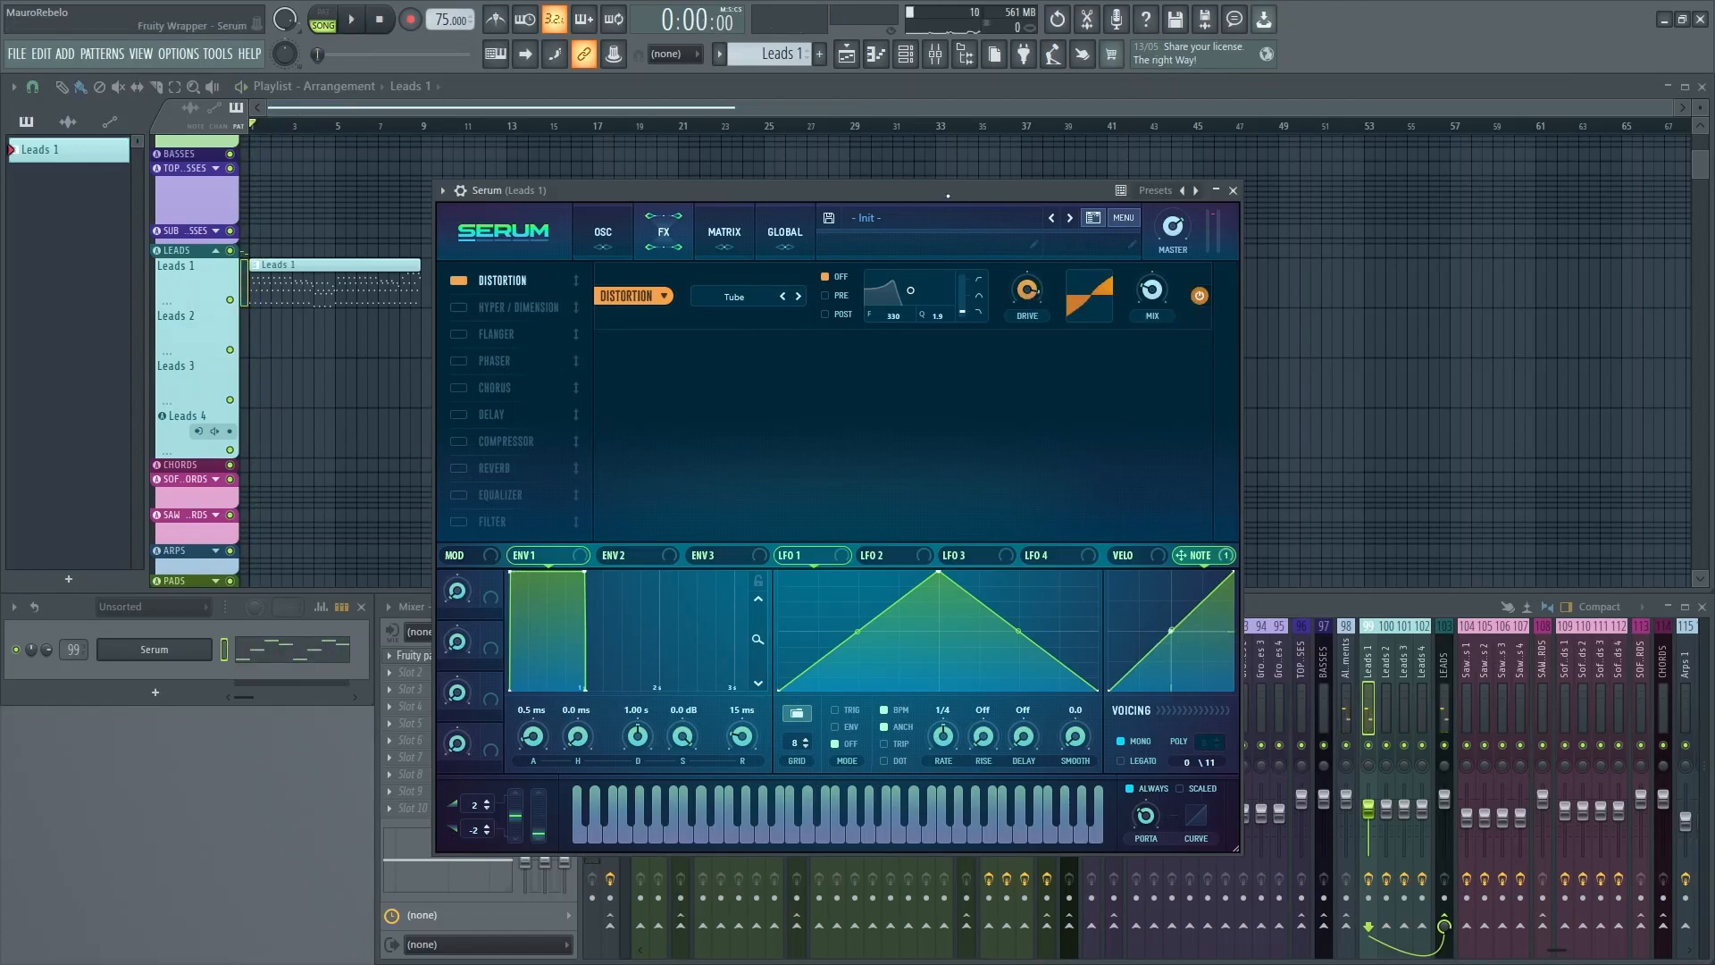
Set the distortion's filter to Post, shape it as a high-frequency low-pass with Q 0.1, and audition it.
click(840, 315)
drag(910, 290, 980, 310)
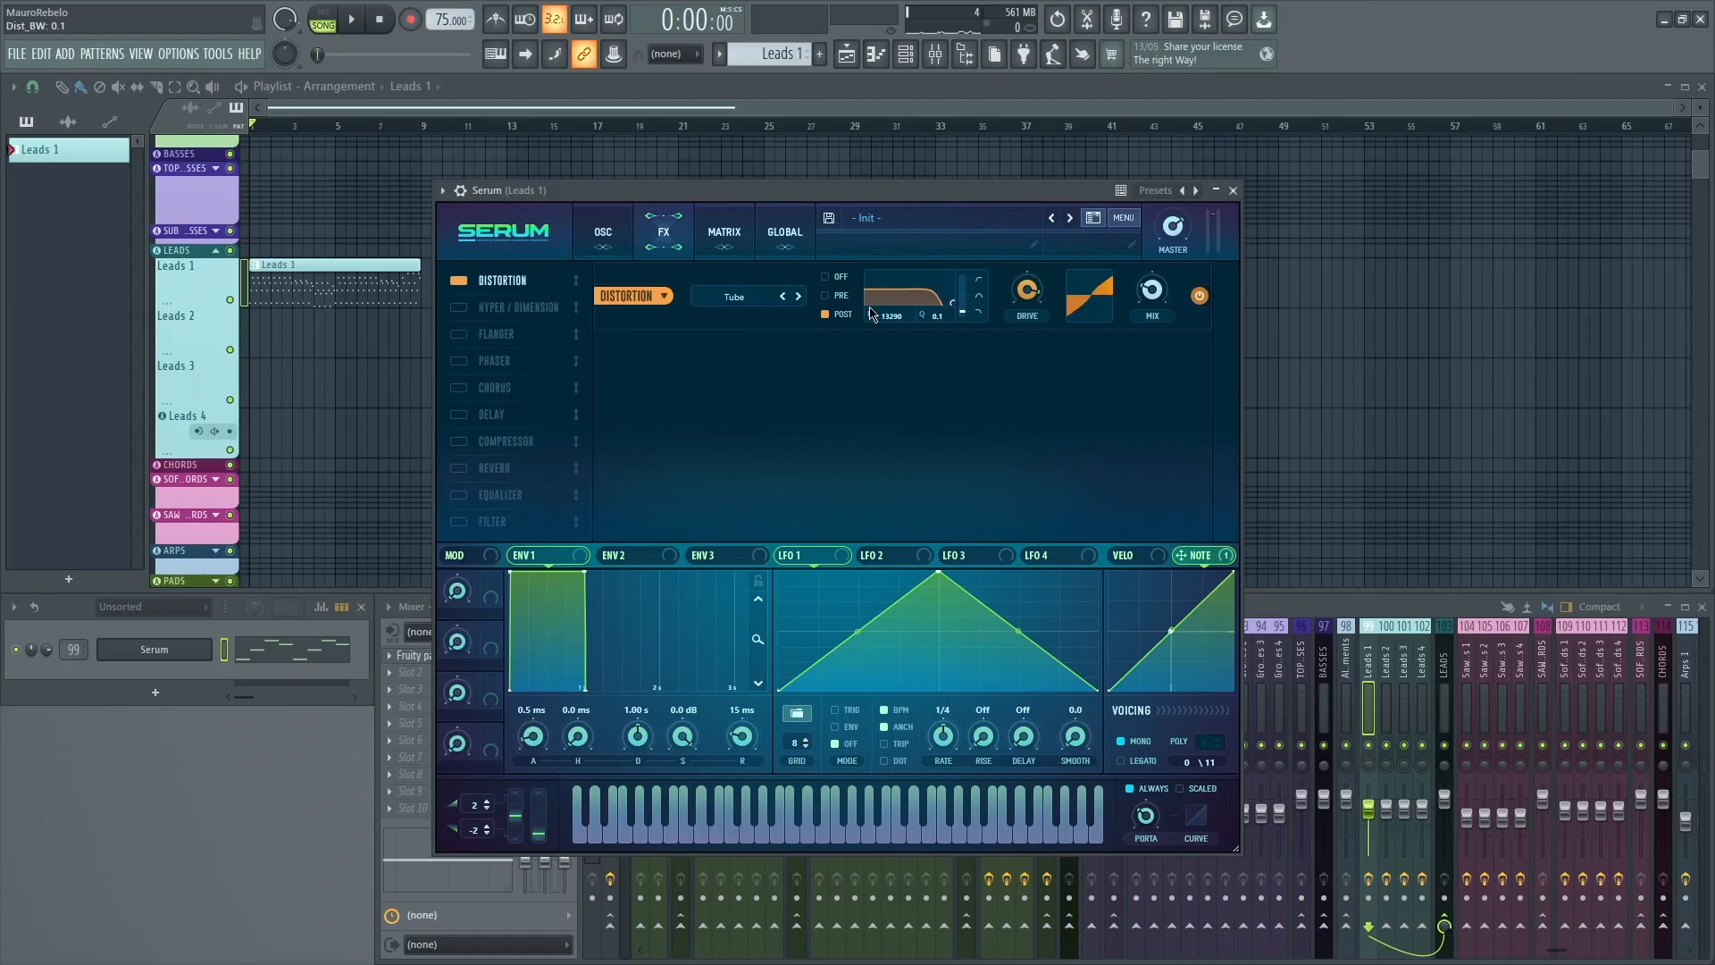
key(space)
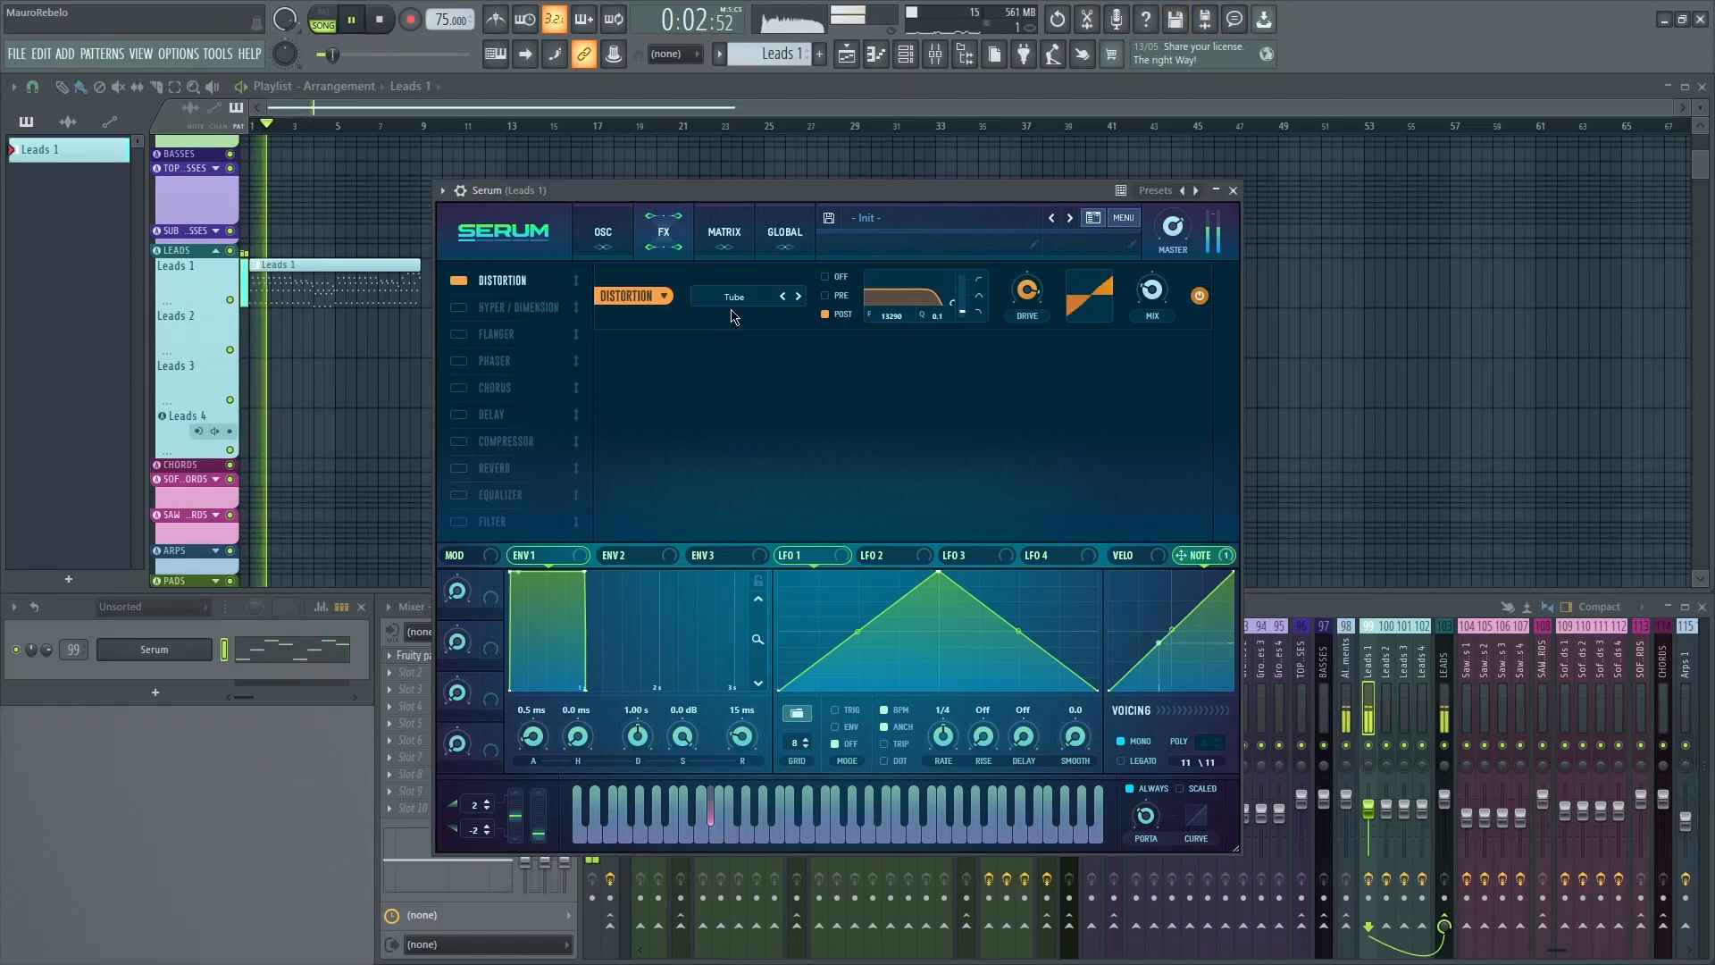
key(space)
Enable the Hyper/Dimension effect after the distortion and adjust its mix while auditioning.
click(460, 309)
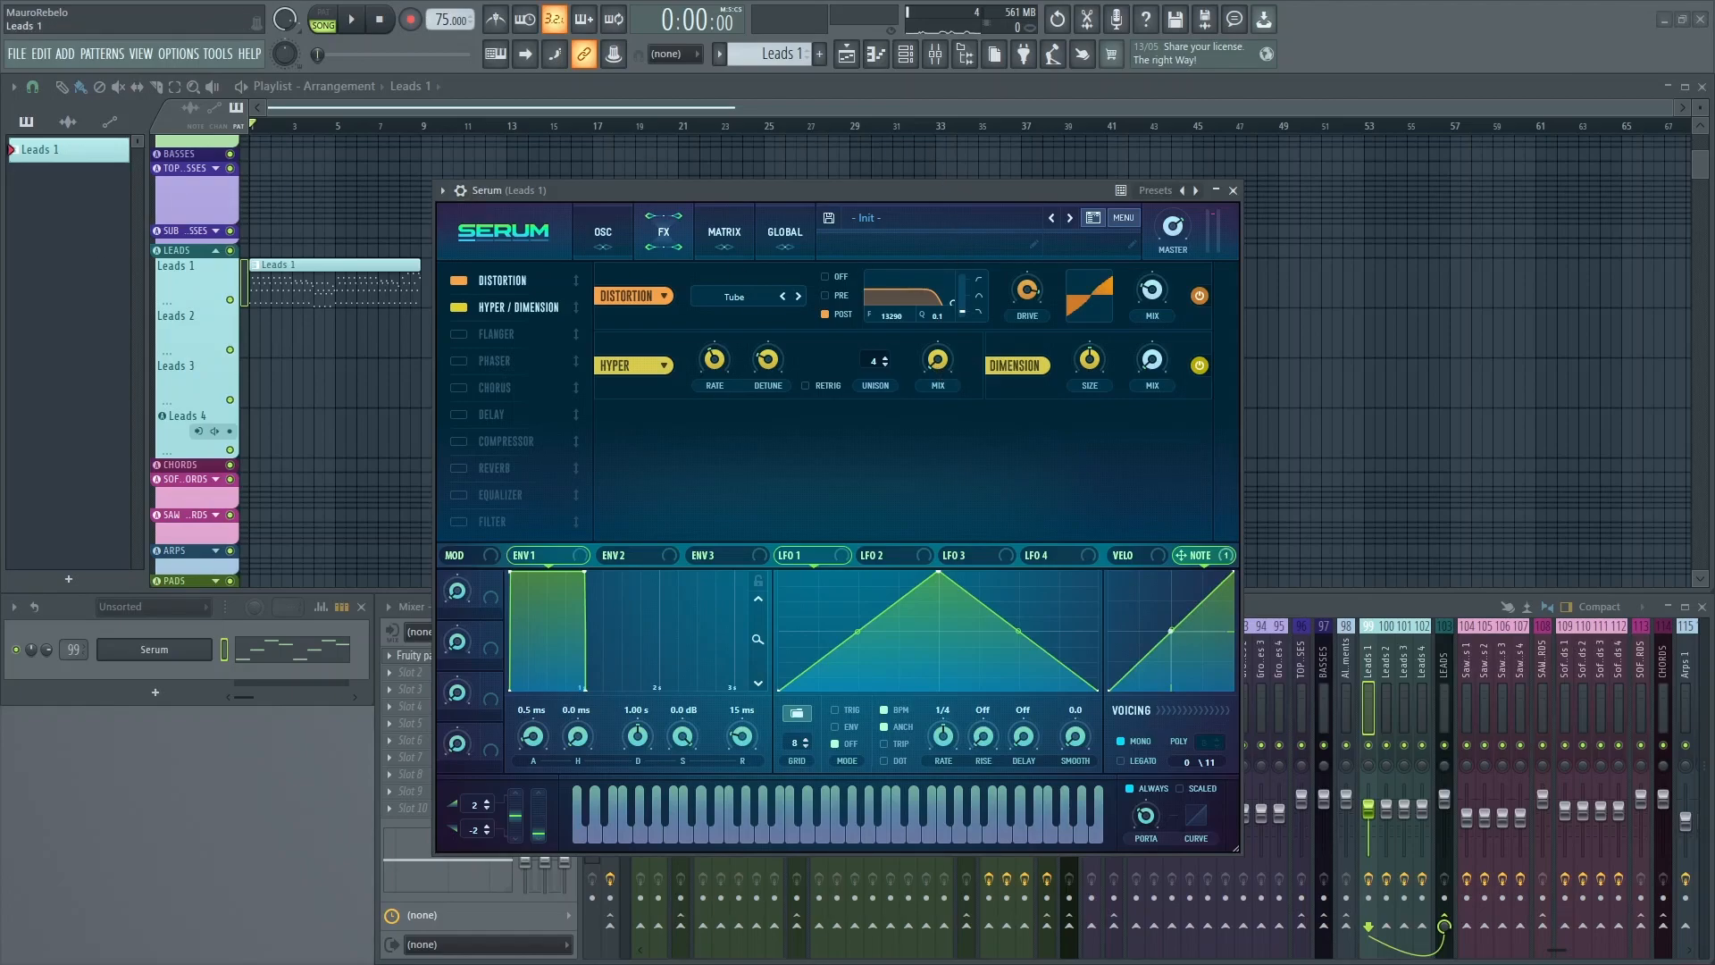
key(space)
drag(1161, 325, 1176, 295)
key(space)
Enable the compressor, place it directly after Hyper/Dimension, and turn on its multiband mode.
click(459, 441)
drag(514, 443, 521, 336)
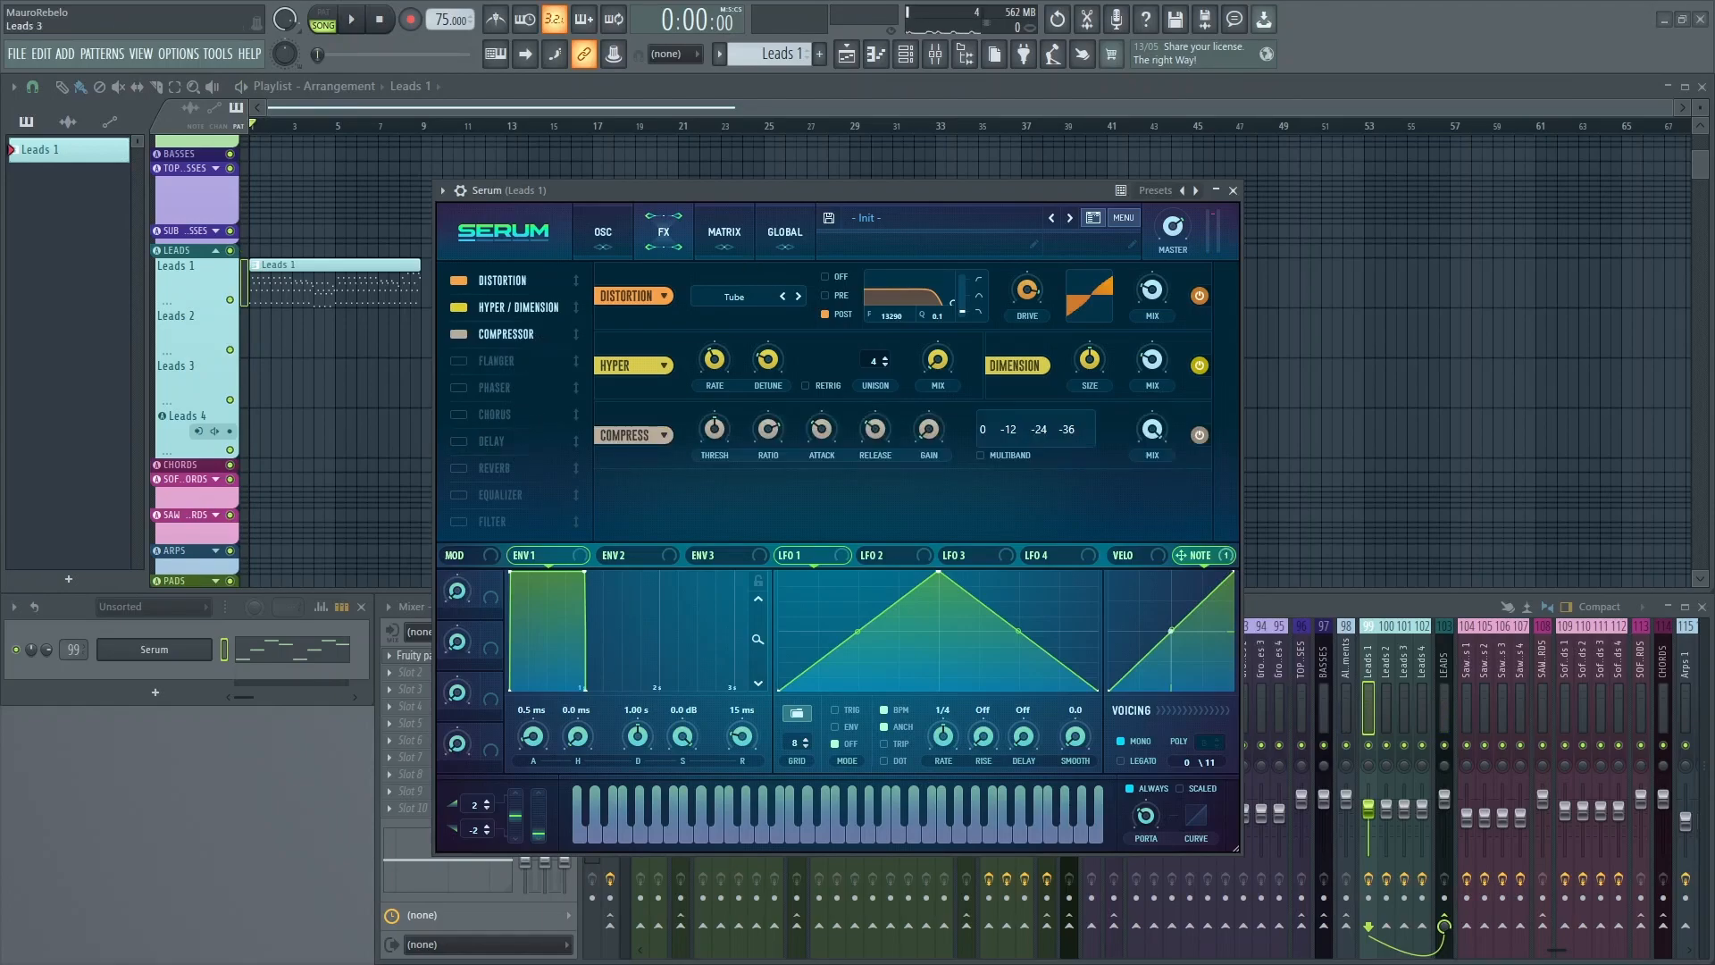
click(1013, 456)
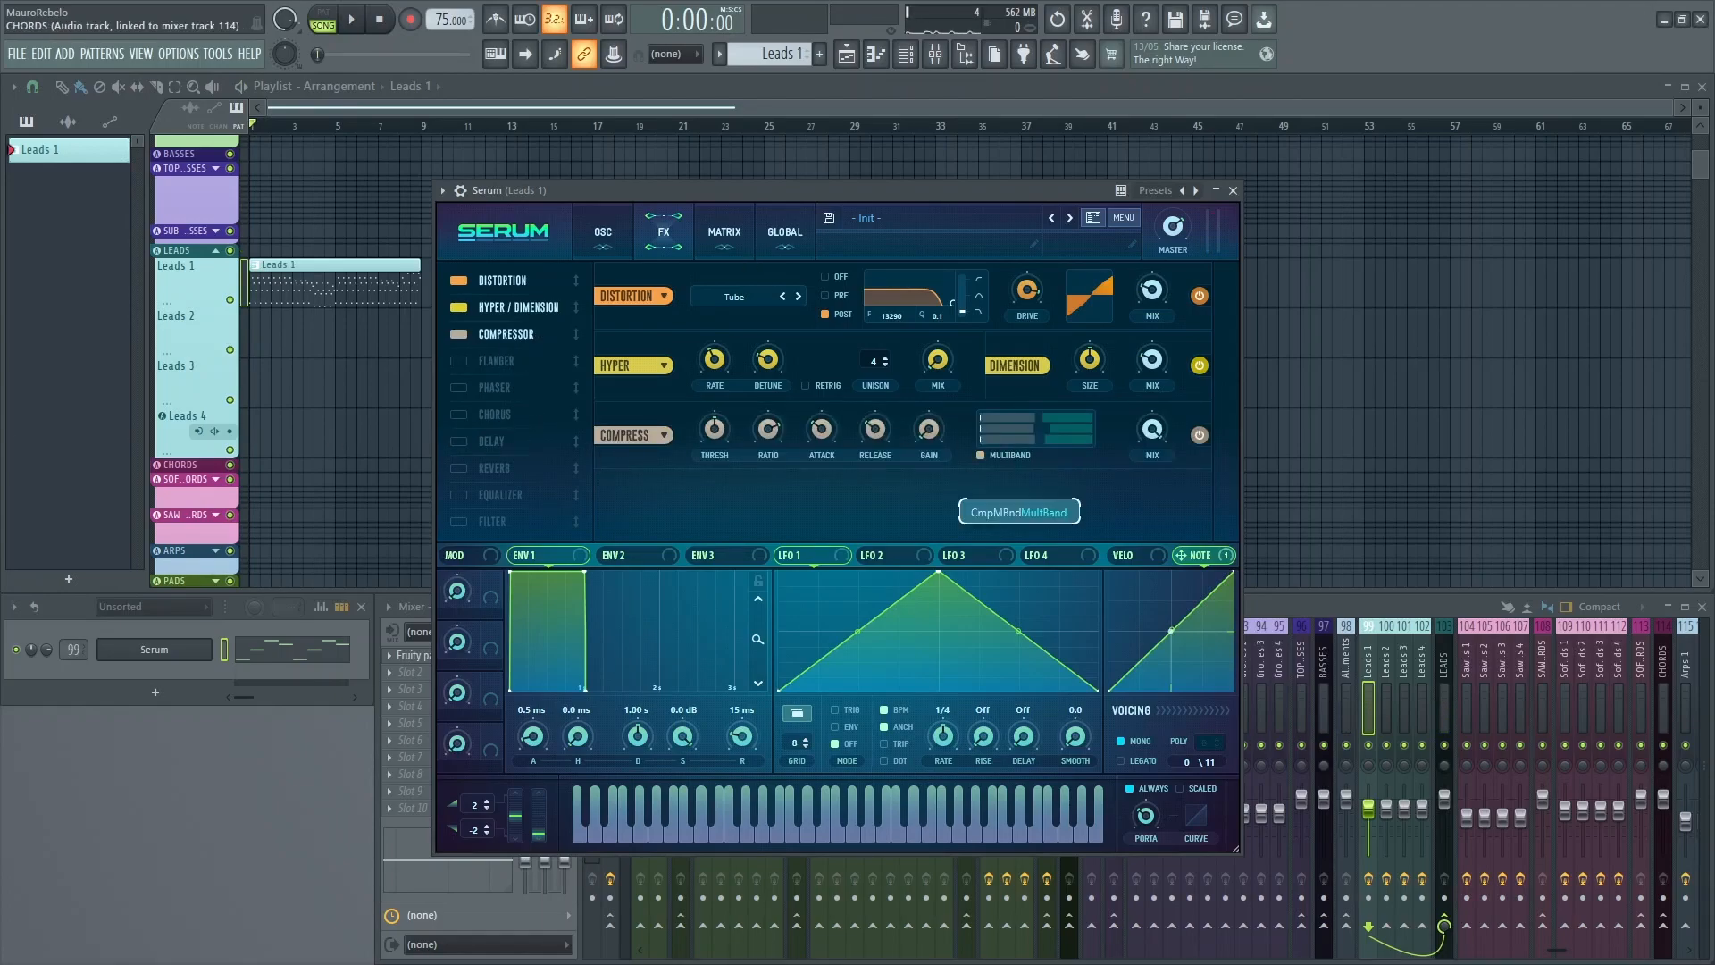
mouse_move(718, 437)
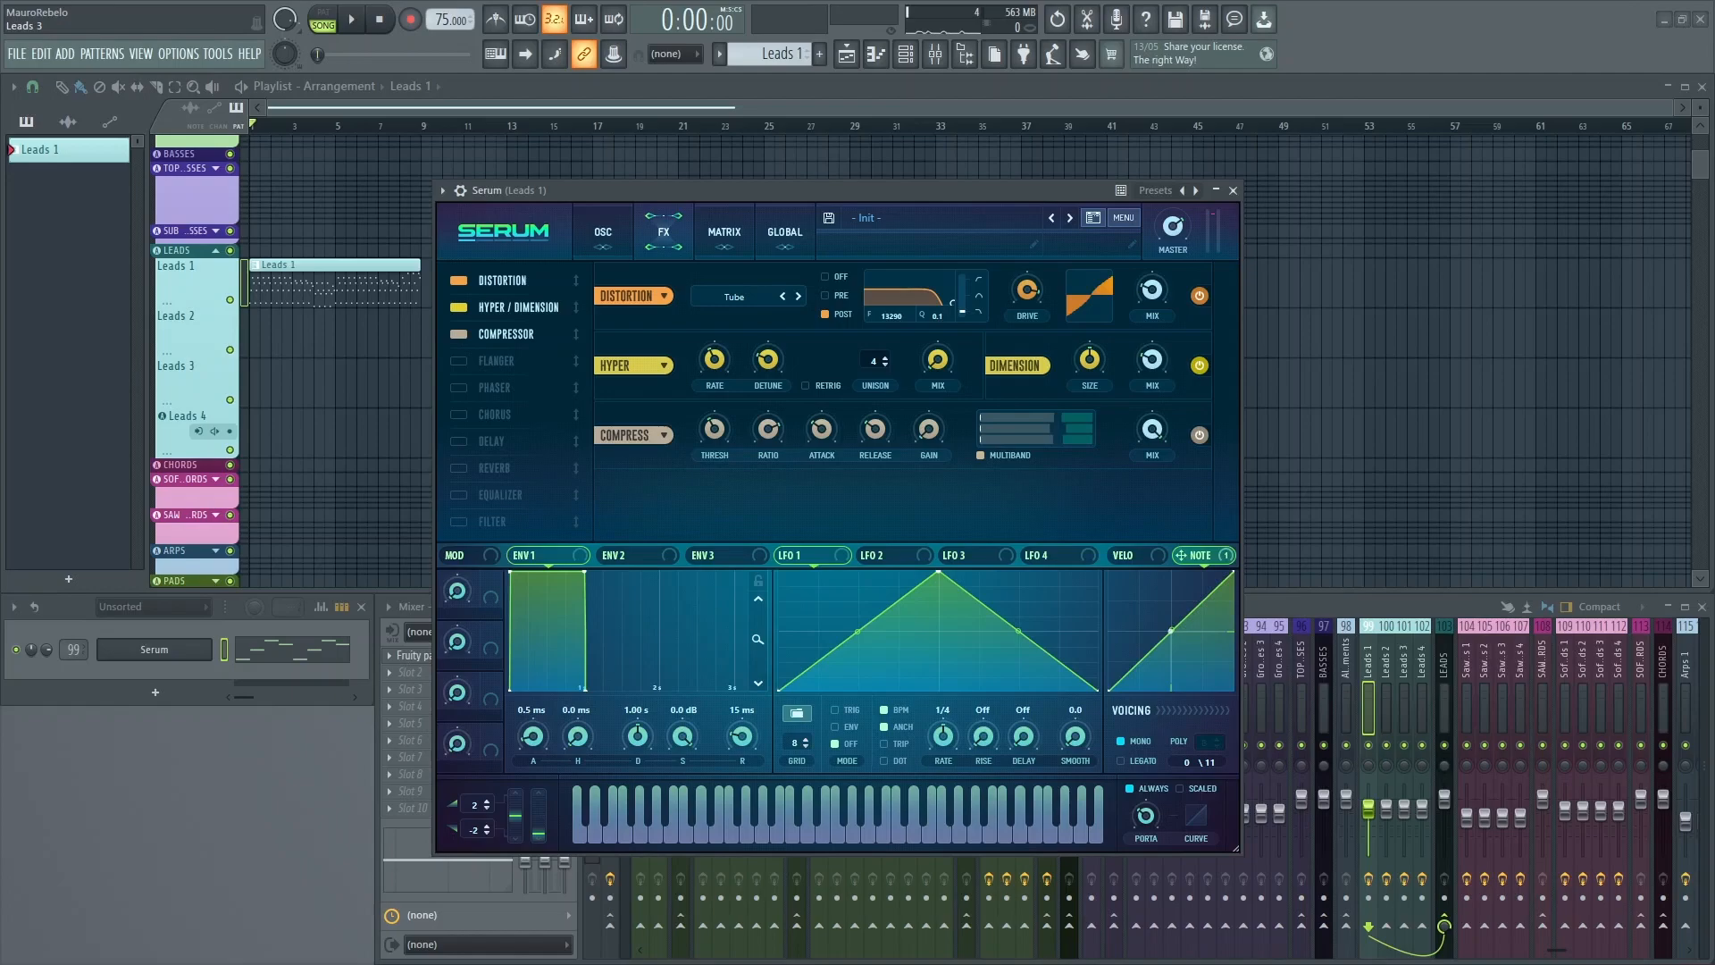
Adjust the compressor's ratio and lengthen its release to 553.2 ms while auditioning.
drag(766, 438, 745, 492)
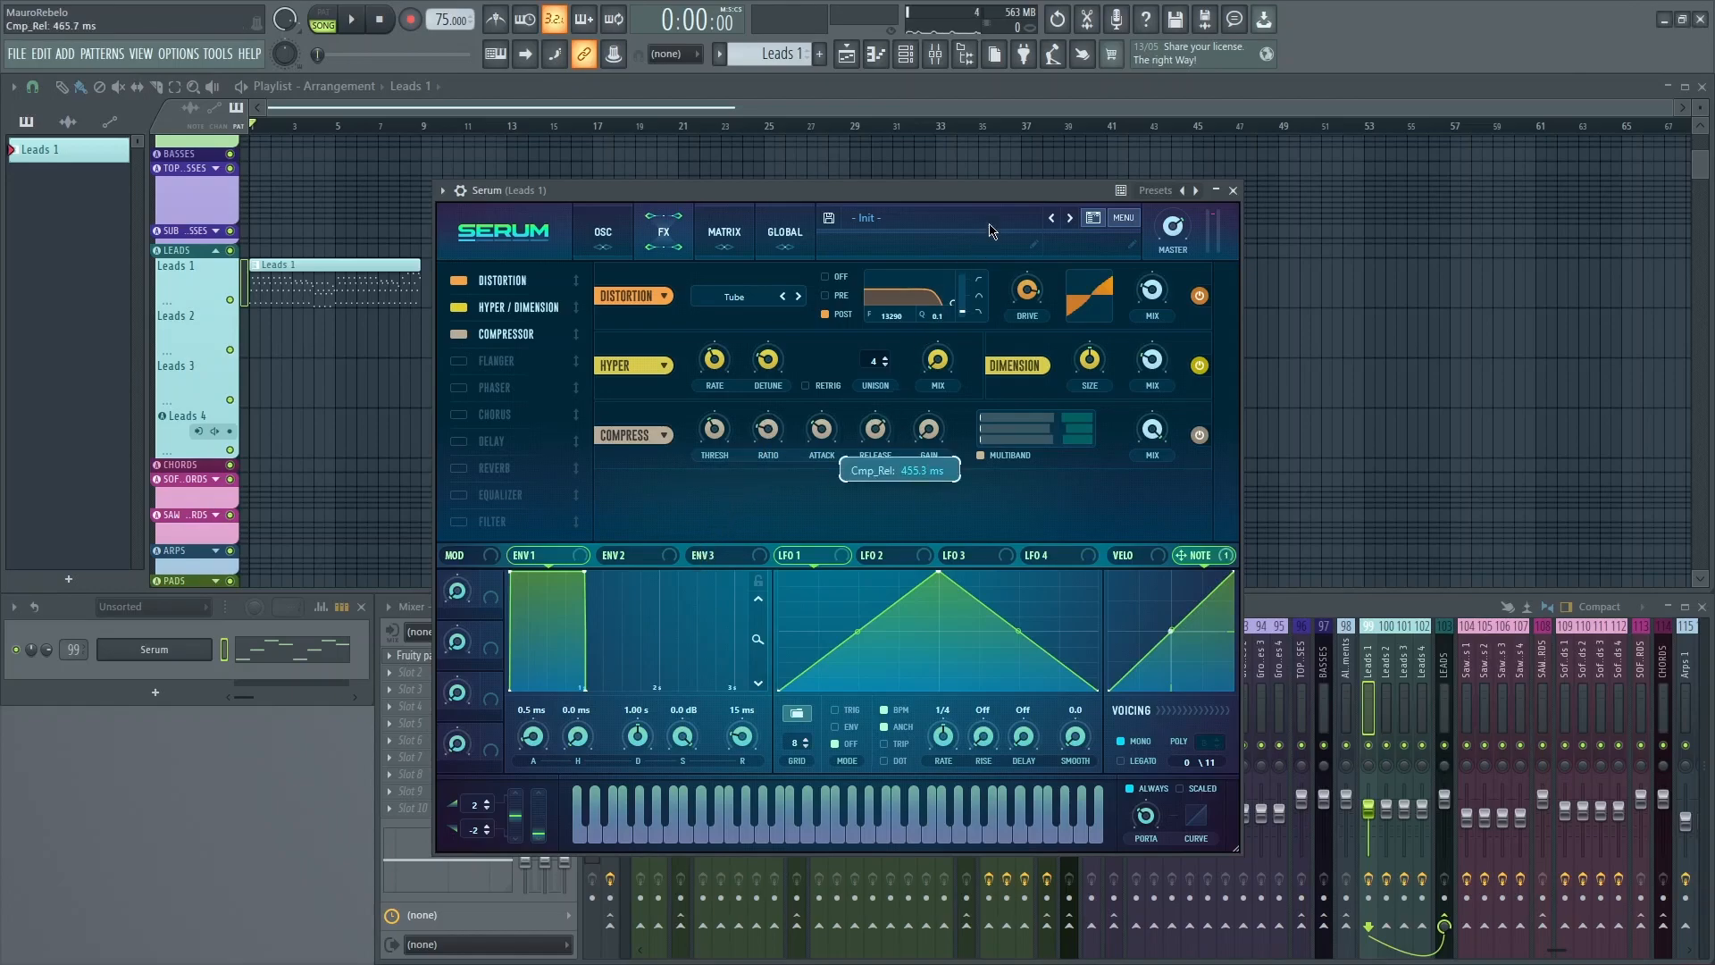
key(space)
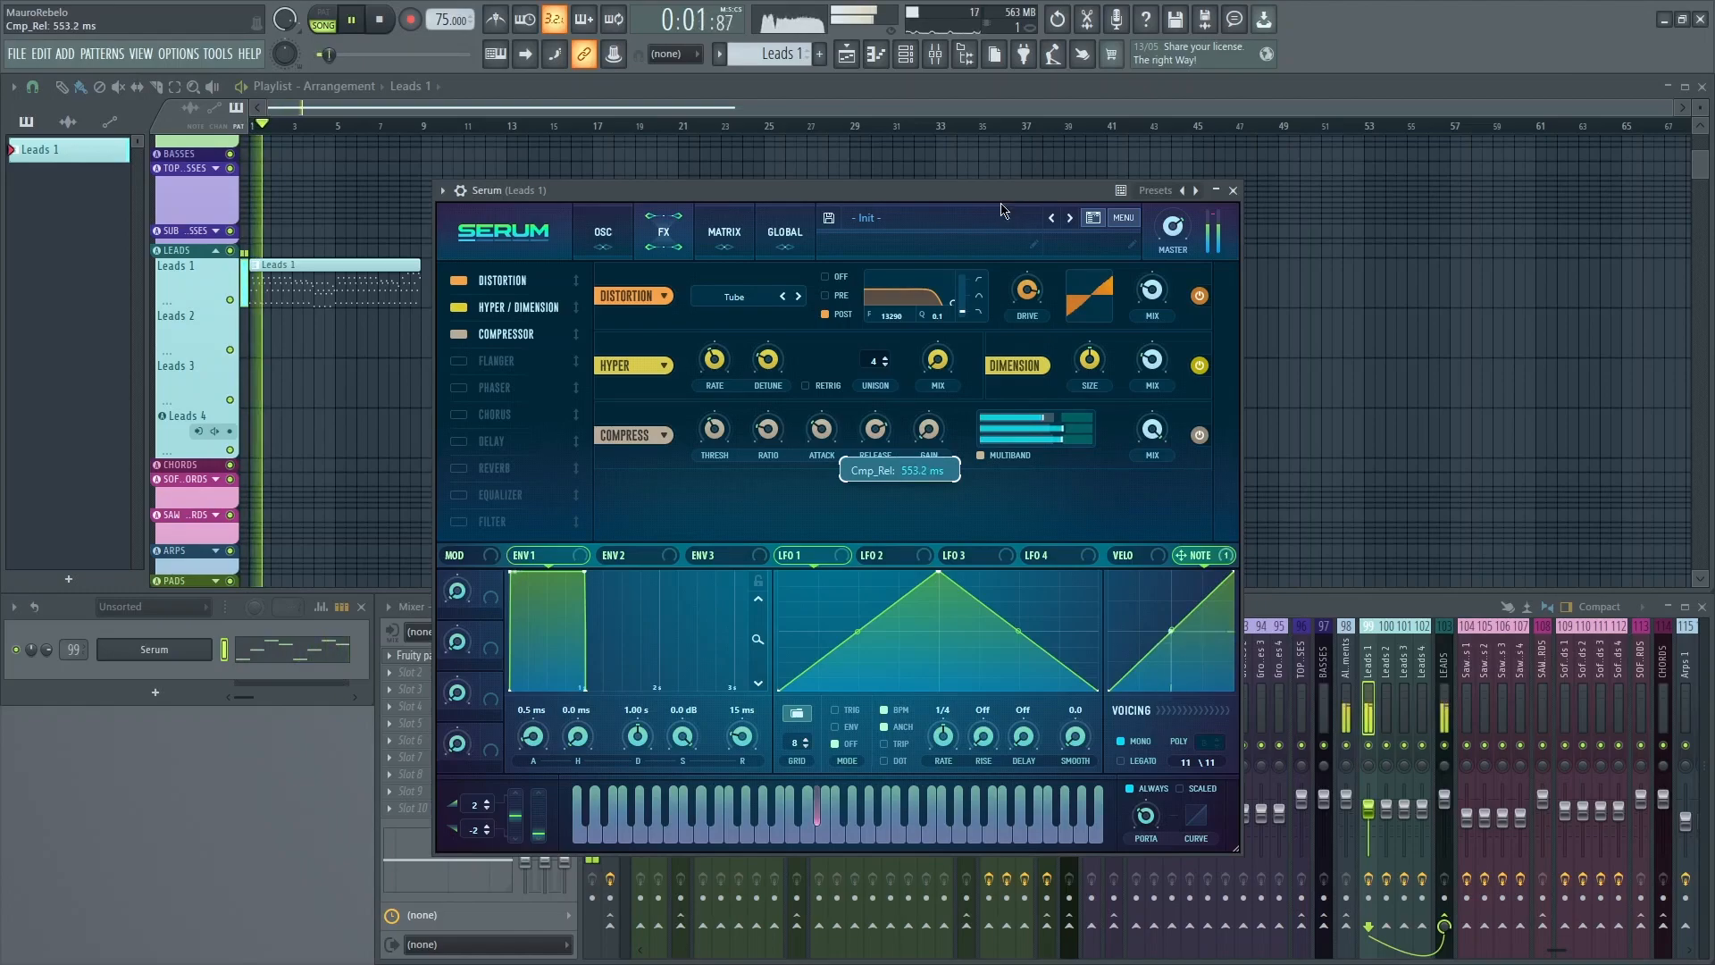
key(space)
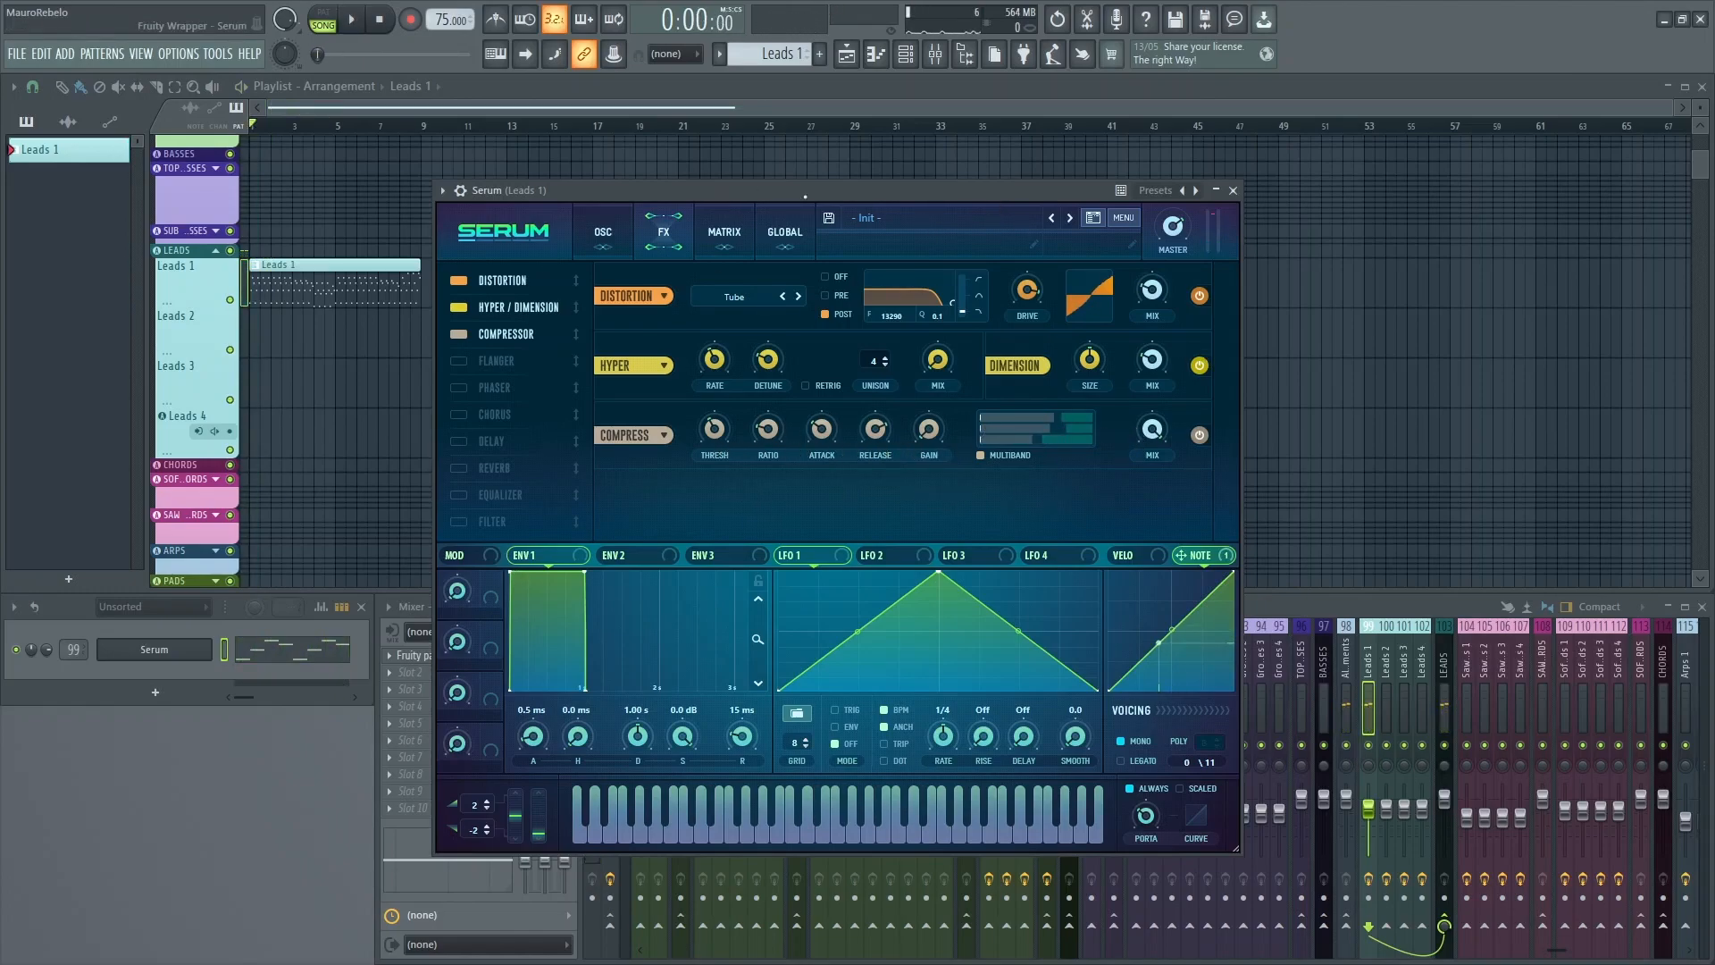
Try the multiband compressor's low band at 200% and 0% during playback.
key(space)
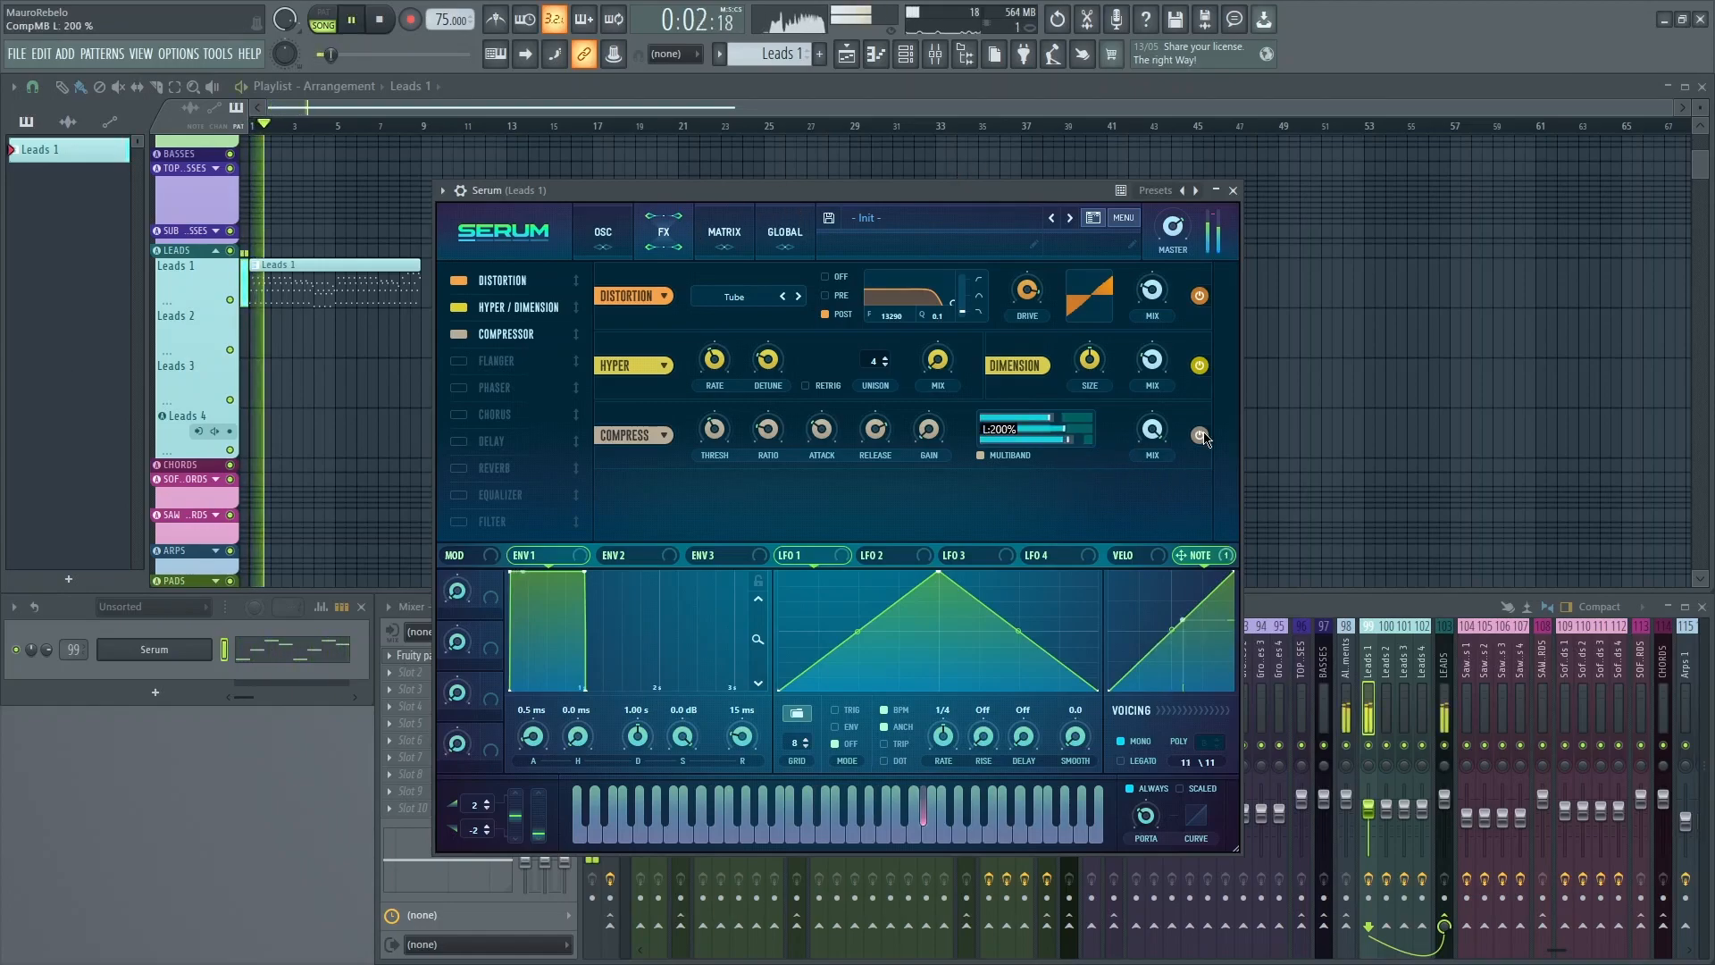
key(space)
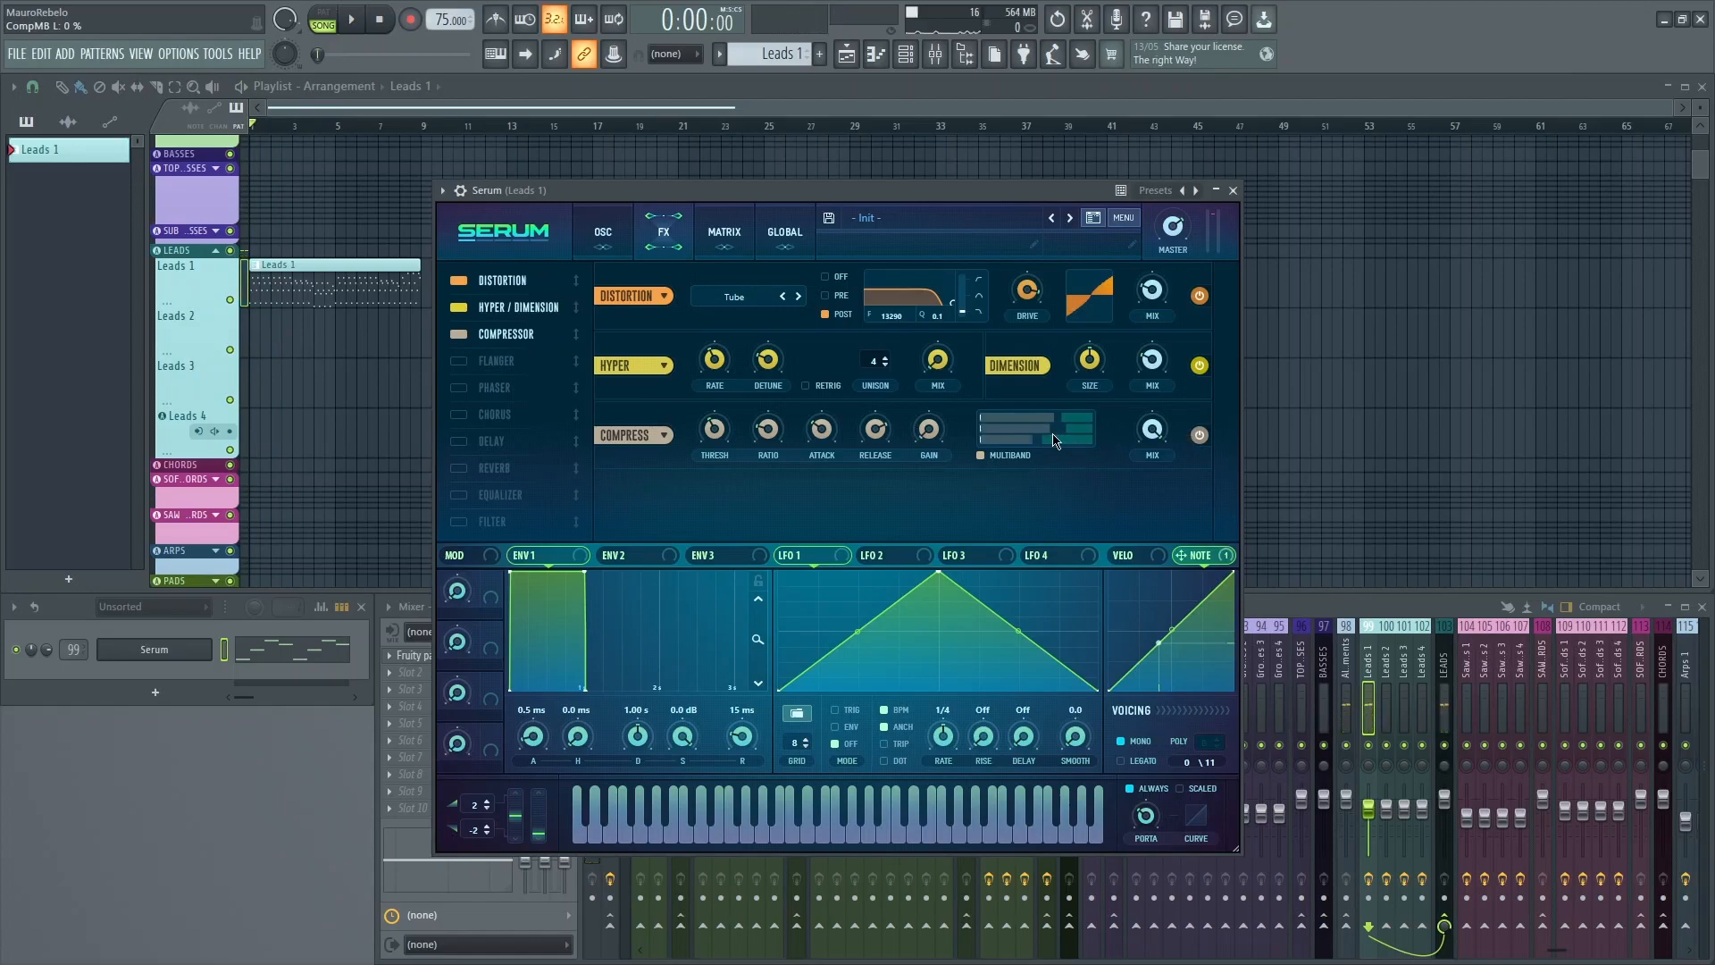
Check the Leads 1 mixer track and bring the multiband compressor's low band to about 37% while auditioning.
click(1347, 706)
click(1368, 706)
click(462, 658)
click(389, 656)
click(426, 556)
click(908, 547)
click(902, 196)
key(space)
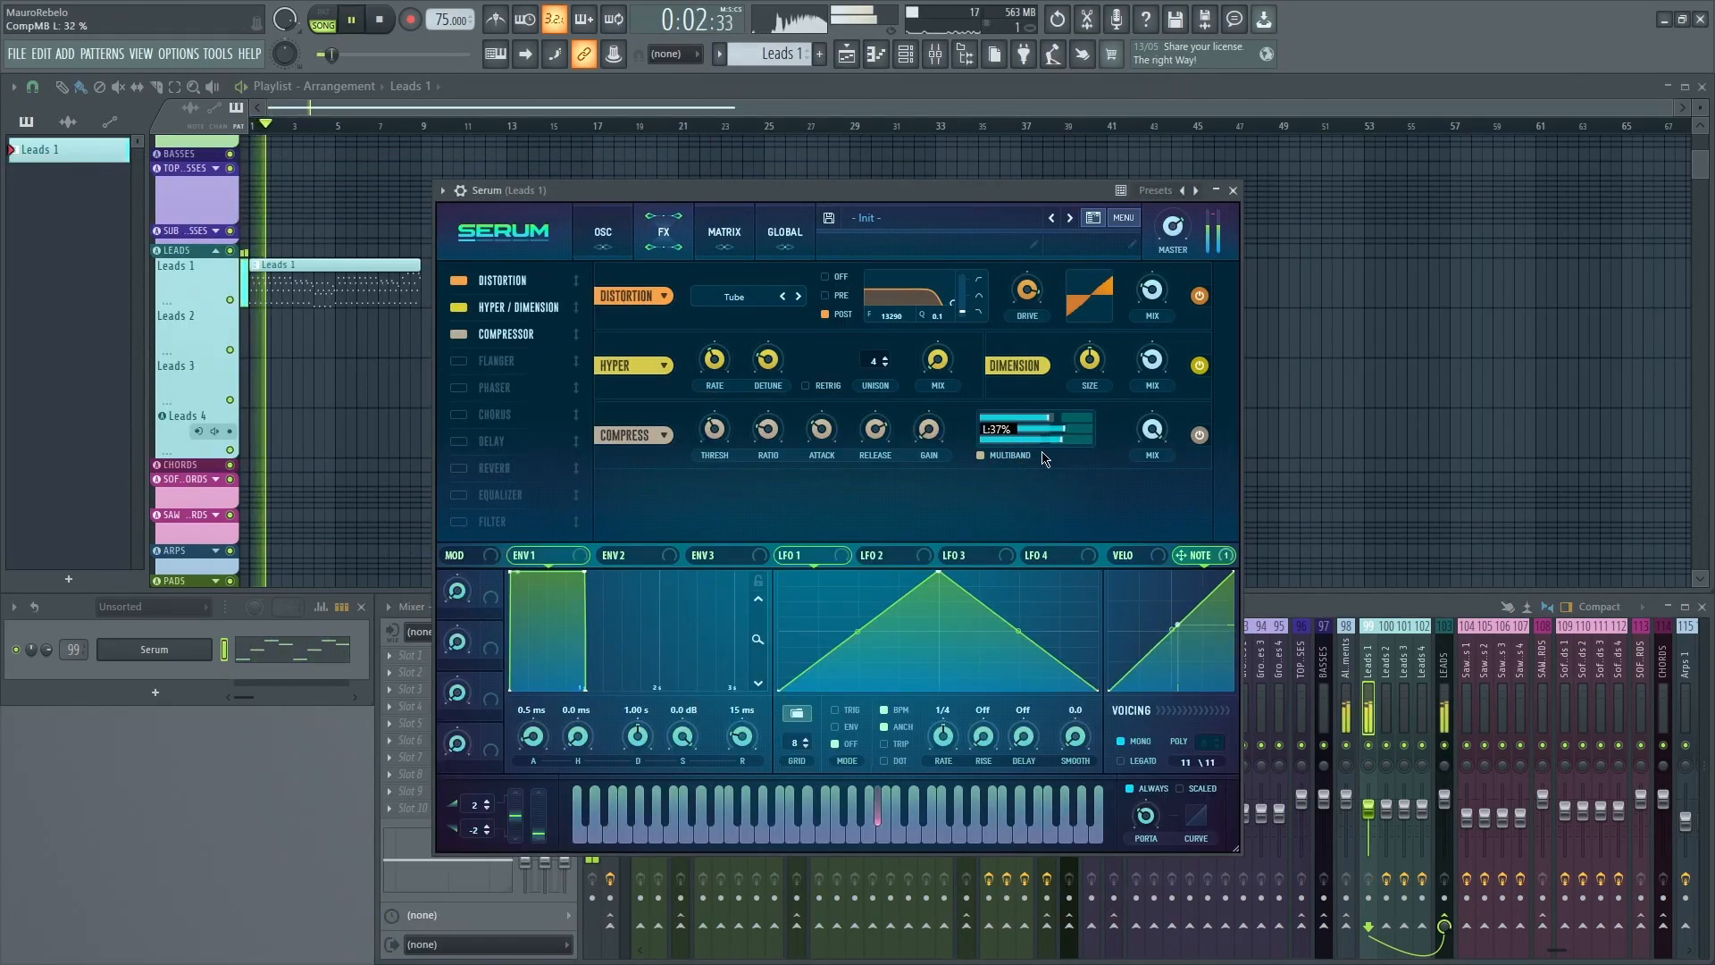
key(space)
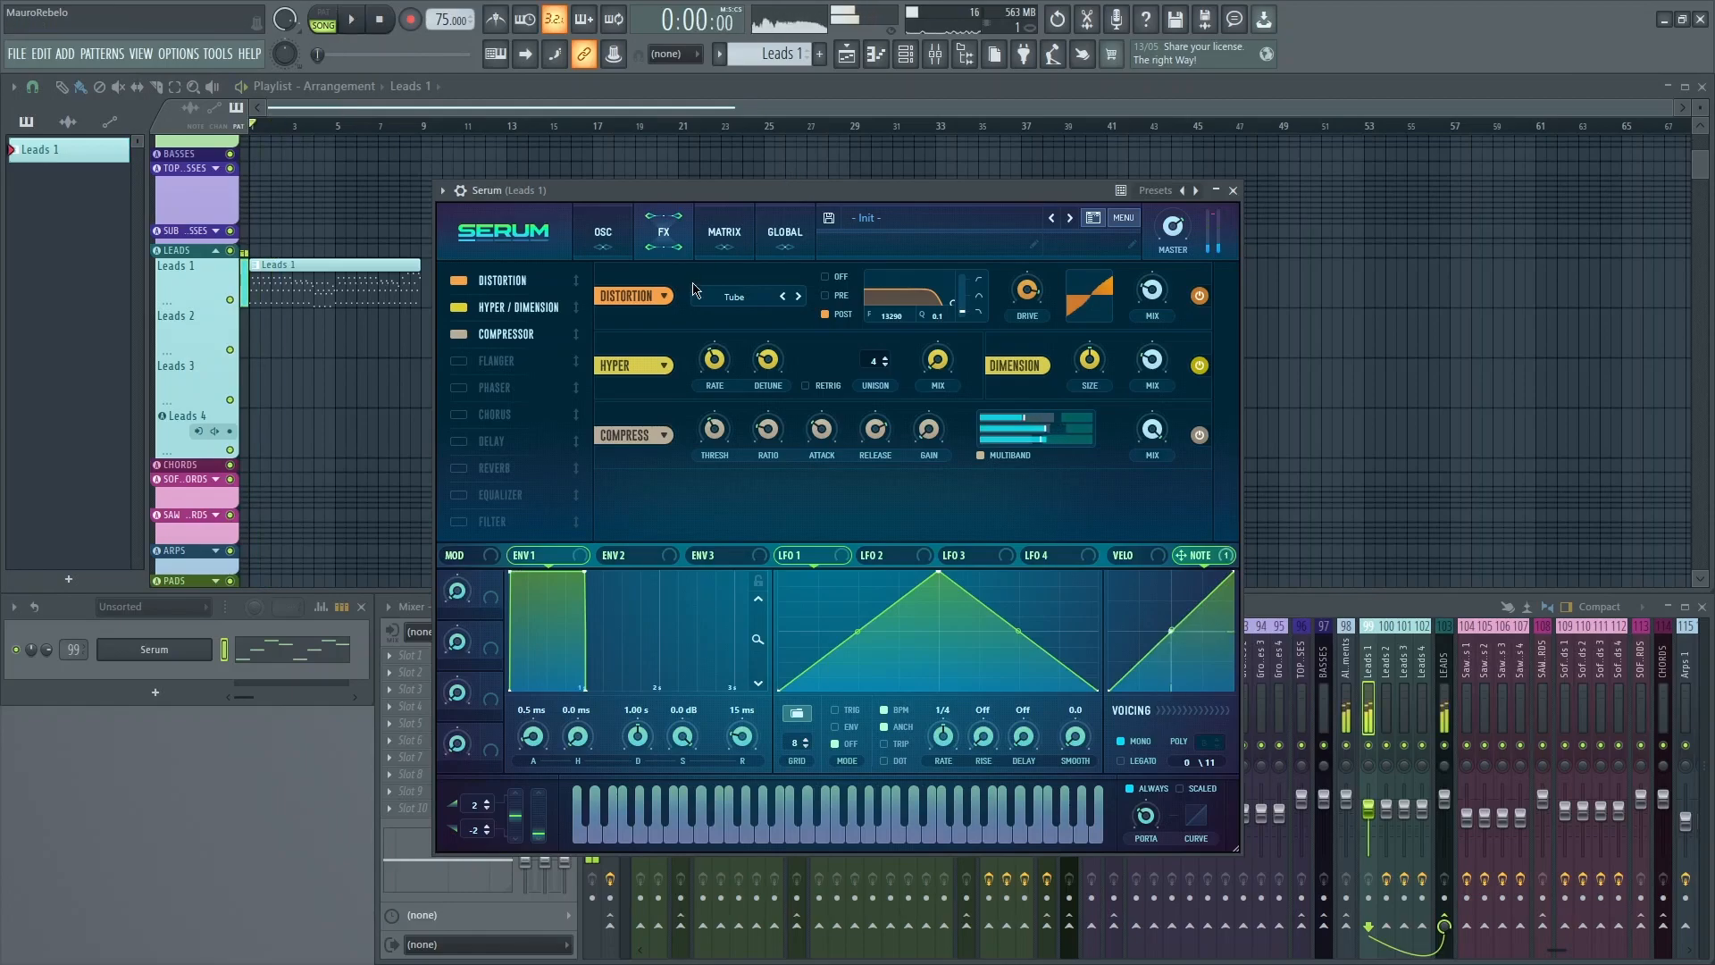
Enable the equalizer directly after the compressor and shape its low band as a high-pass with adjusted frequency, Q and gain.
click(459, 494)
drag(750, 502, 748, 520)
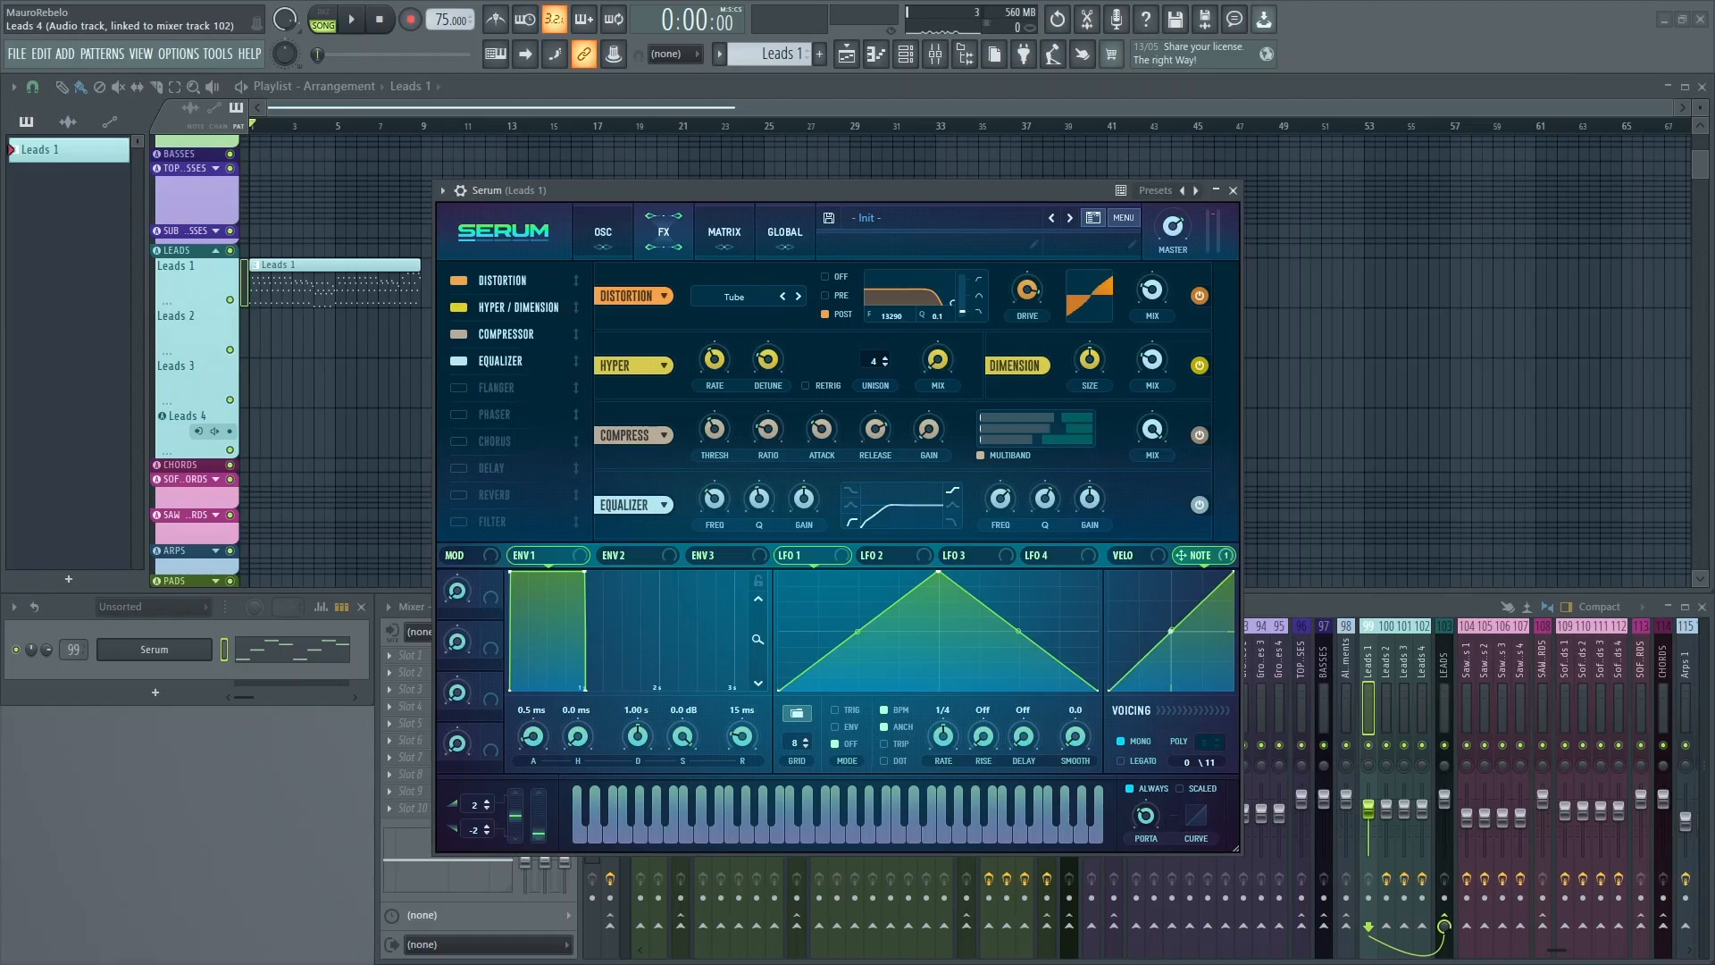
drag(711, 495, 709, 515)
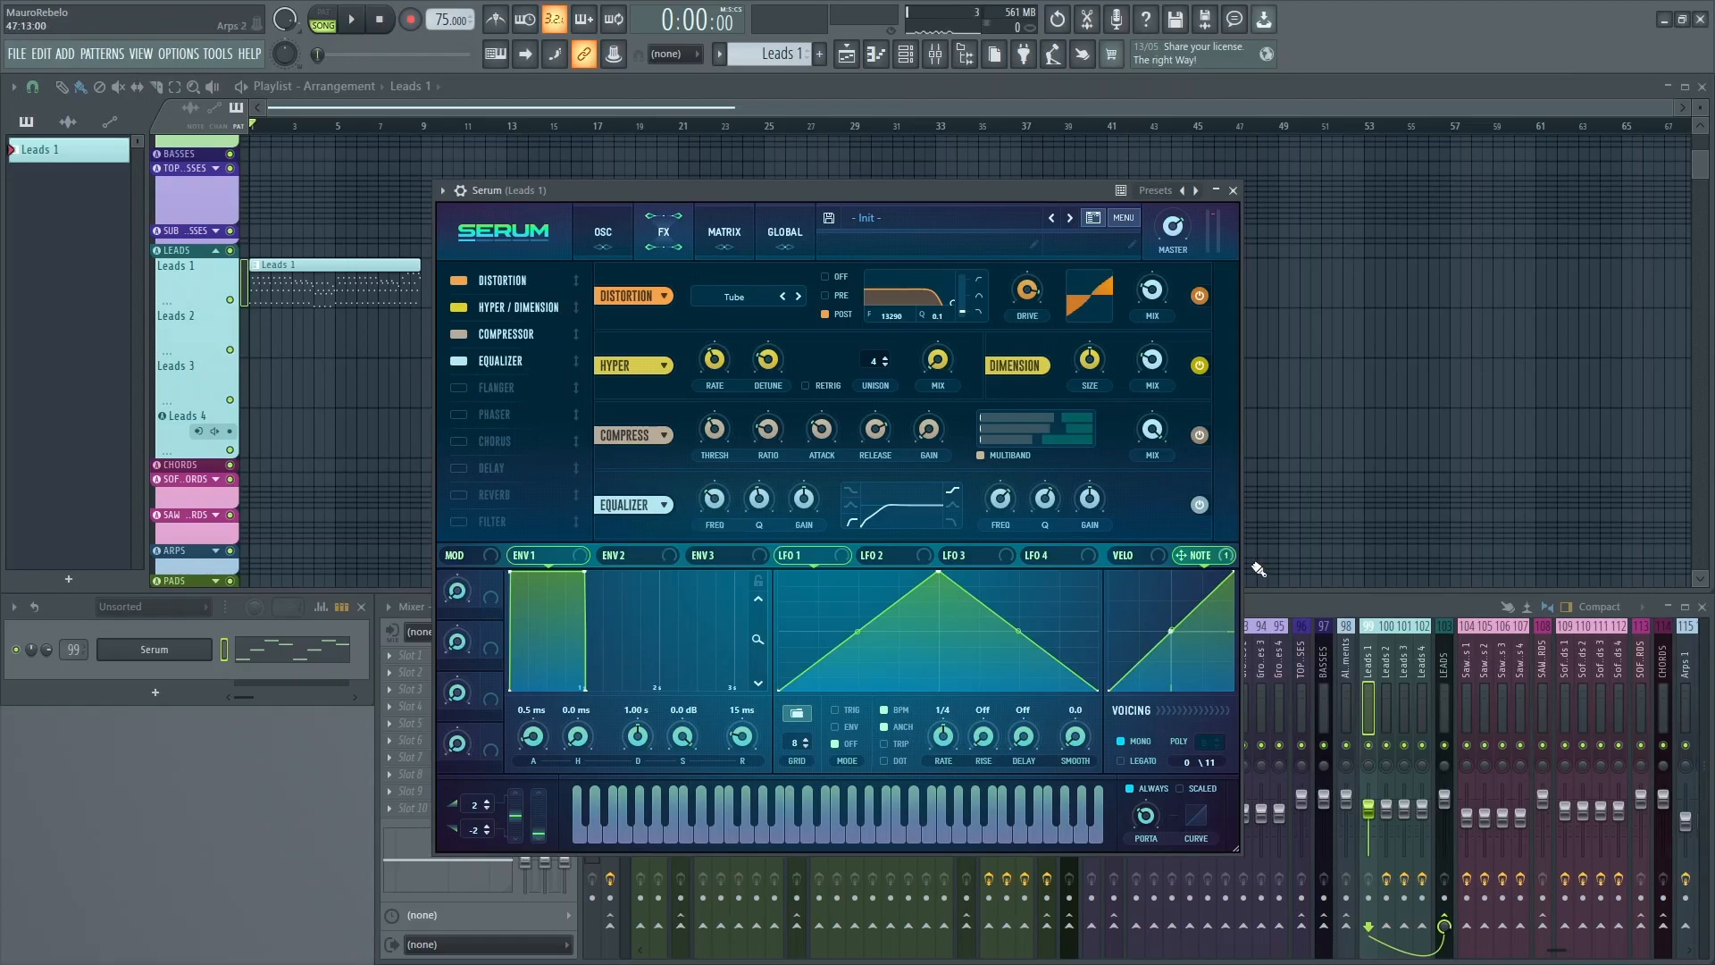
drag(800, 498, 715, 498)
Assign Note as the modulation source for the equalizer's low-band frequency and audition it.
drag(700, 483, 668, 536)
key(space)
key(space)
Switch the equalizer's high band to a low-pass with lower Q, set the low-band gain to -1.6 dB, and audition it.
click(962, 524)
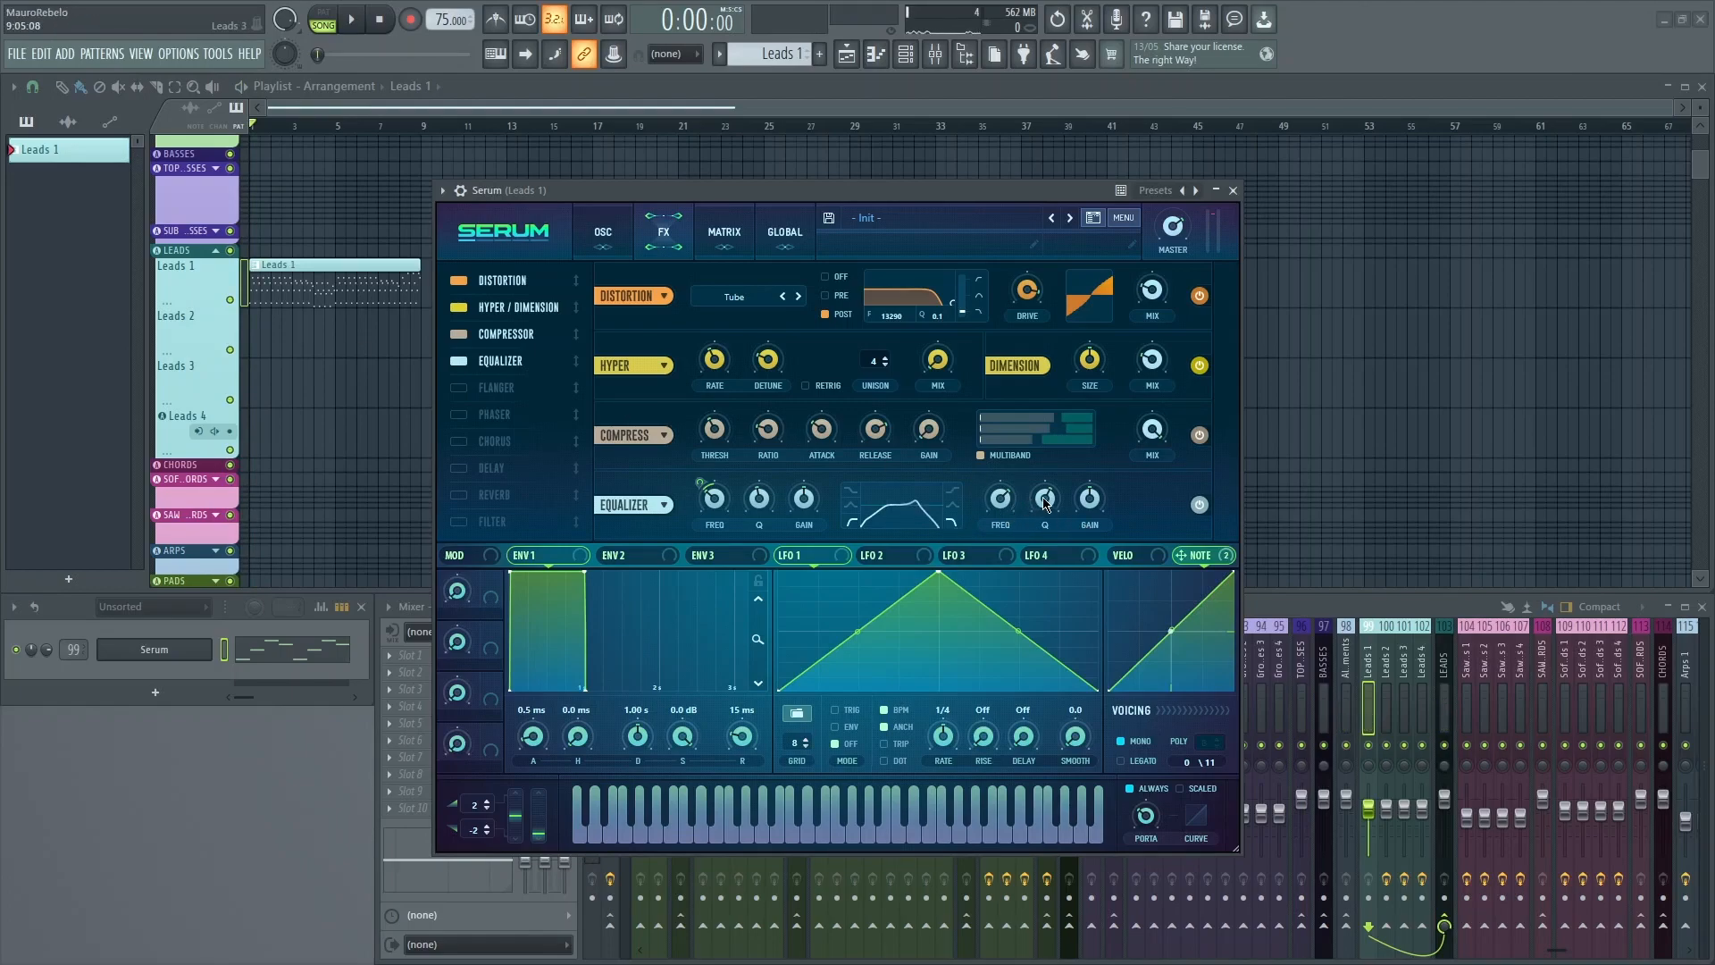
drag(1042, 505, 1035, 542)
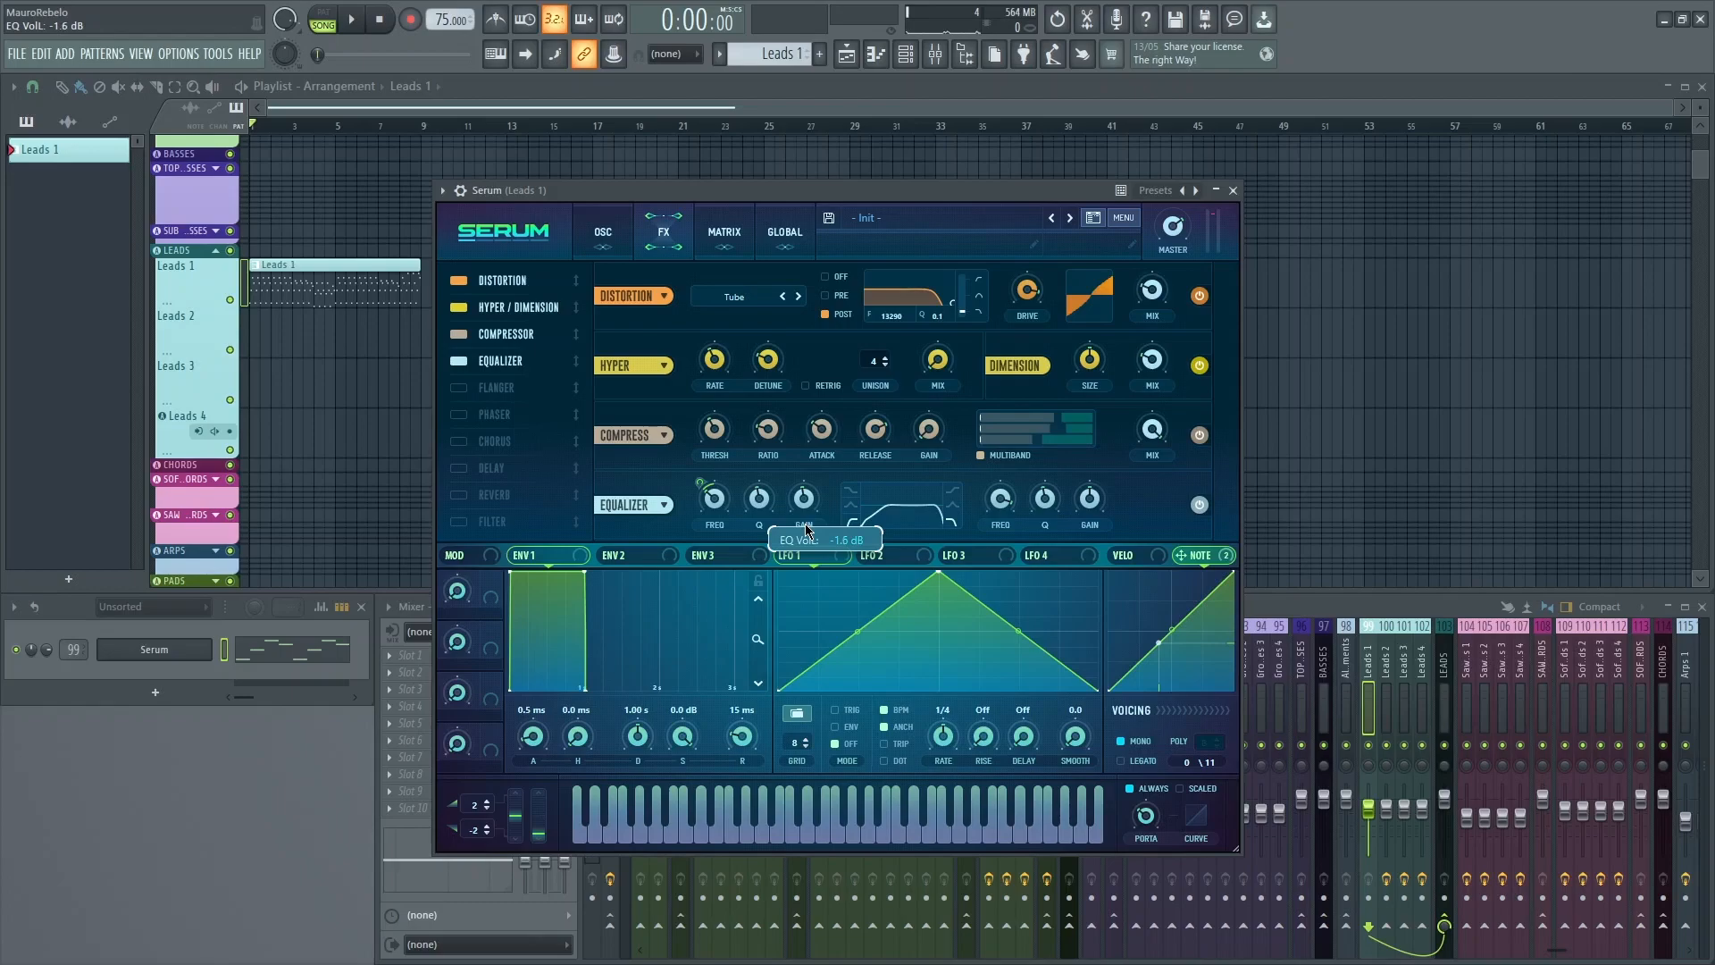
key(space)
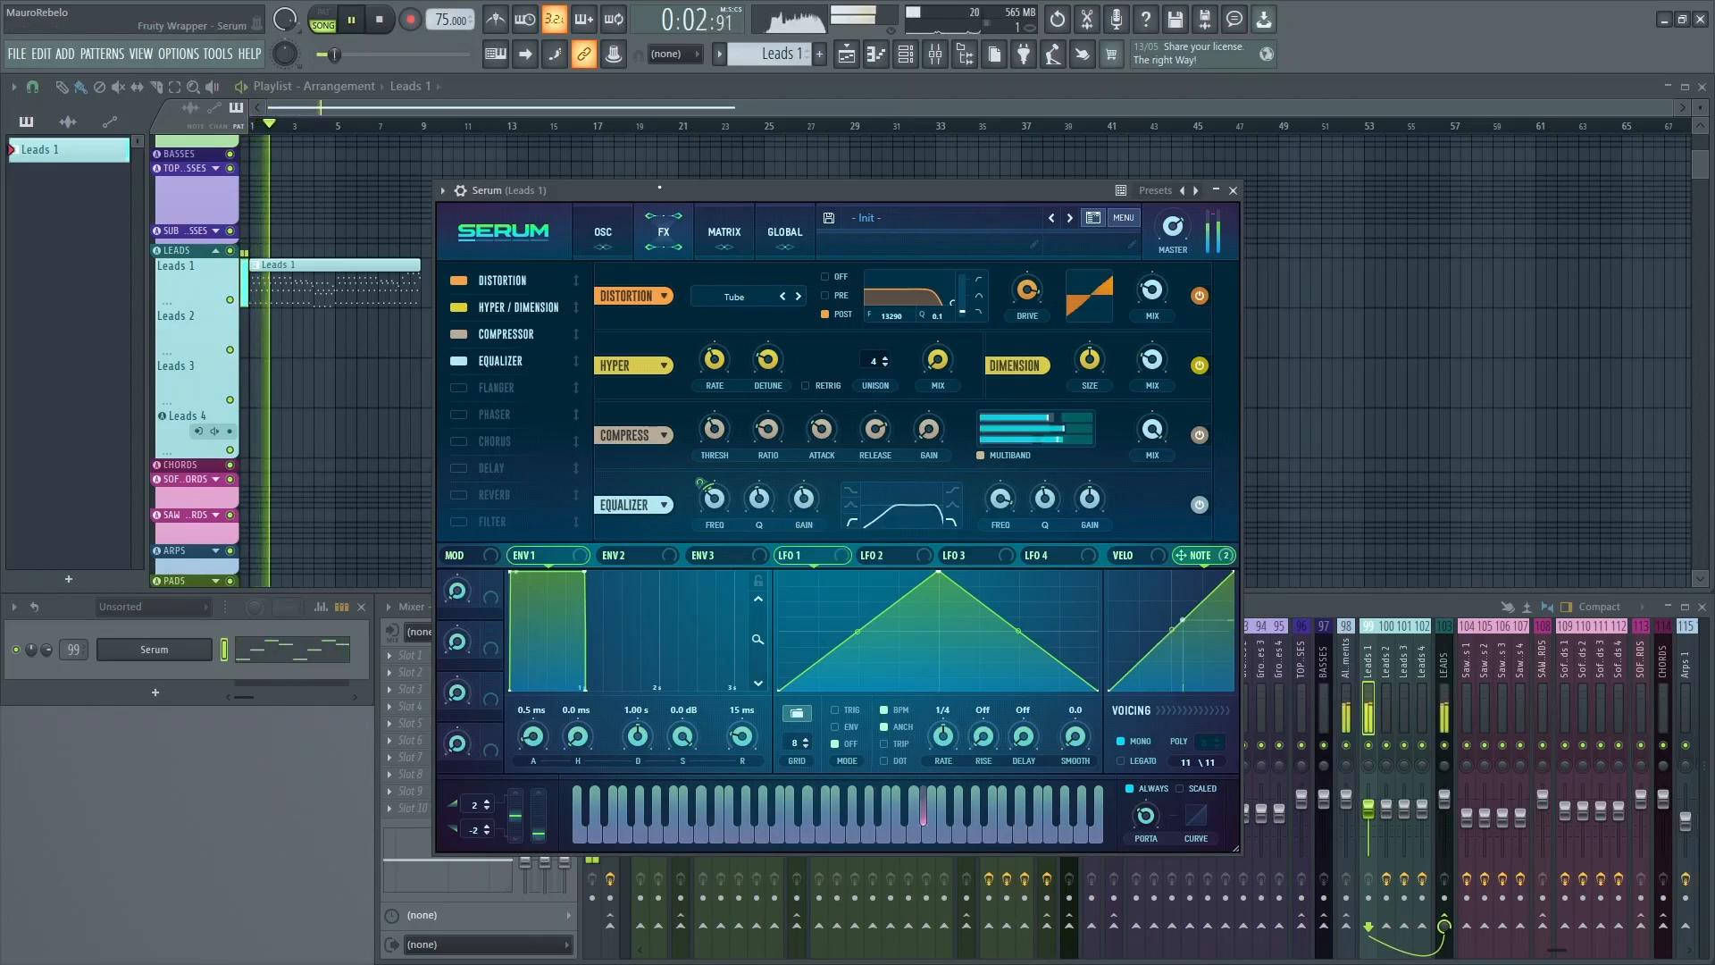
key(space)
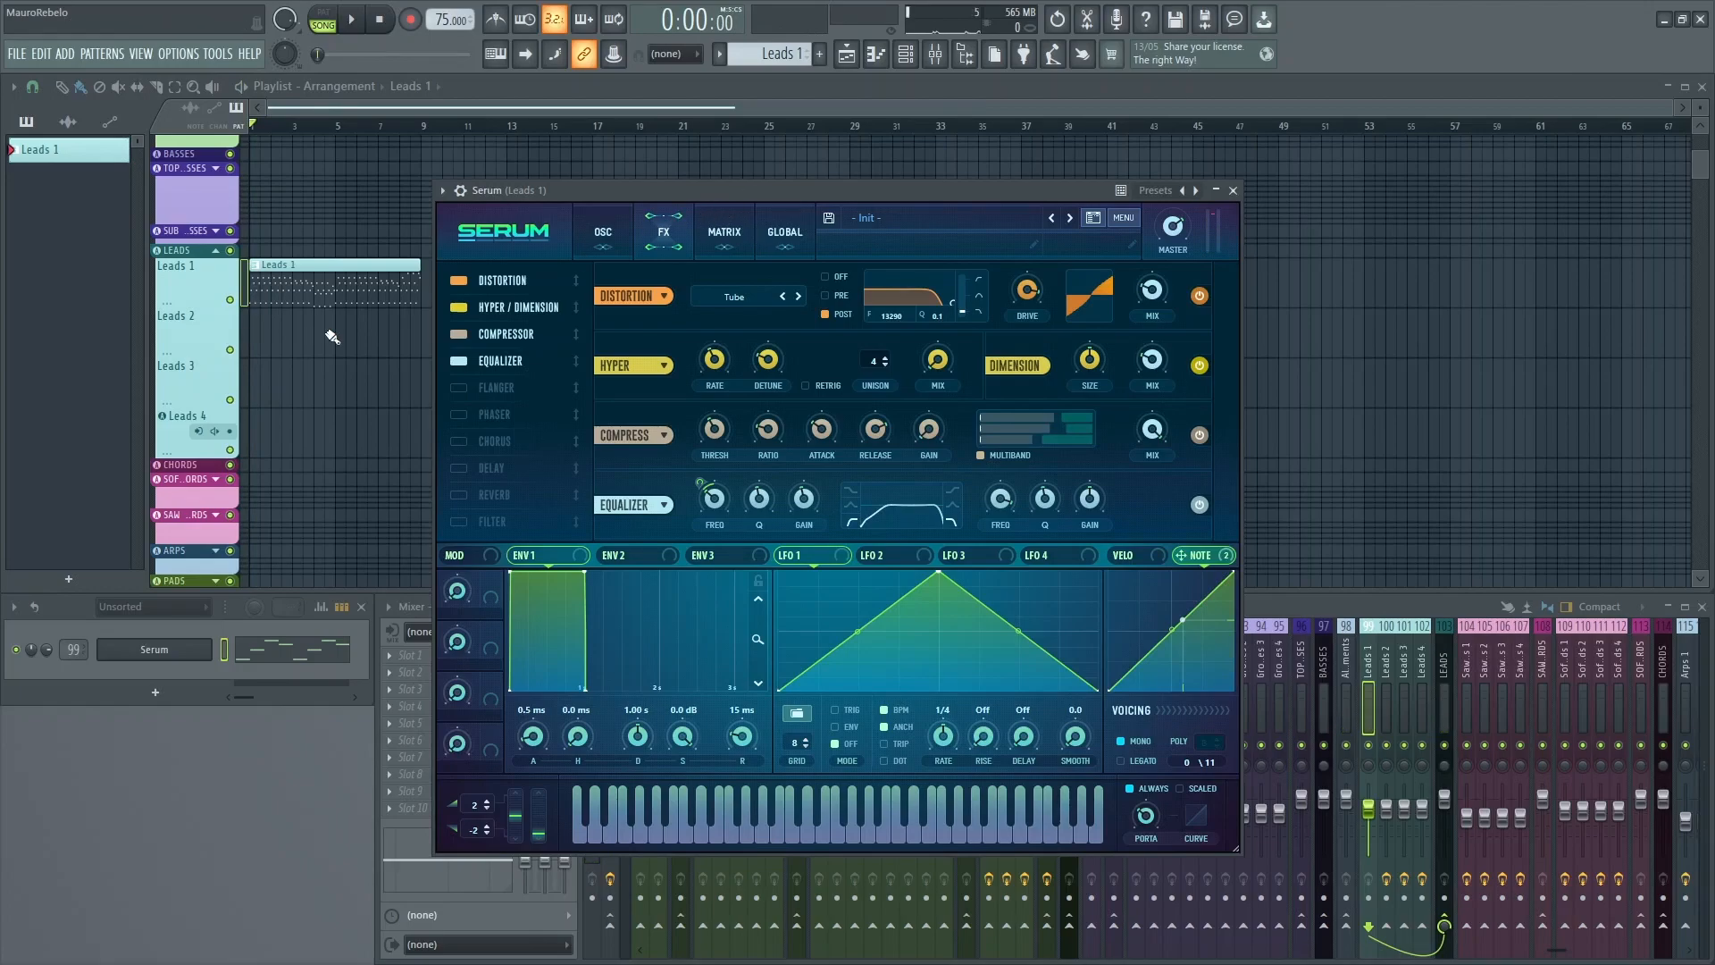
Enable the delay in ping-pong mode with dotted 1/8 times on both sides, set its filter Q to 0.8, and audition it.
click(500, 467)
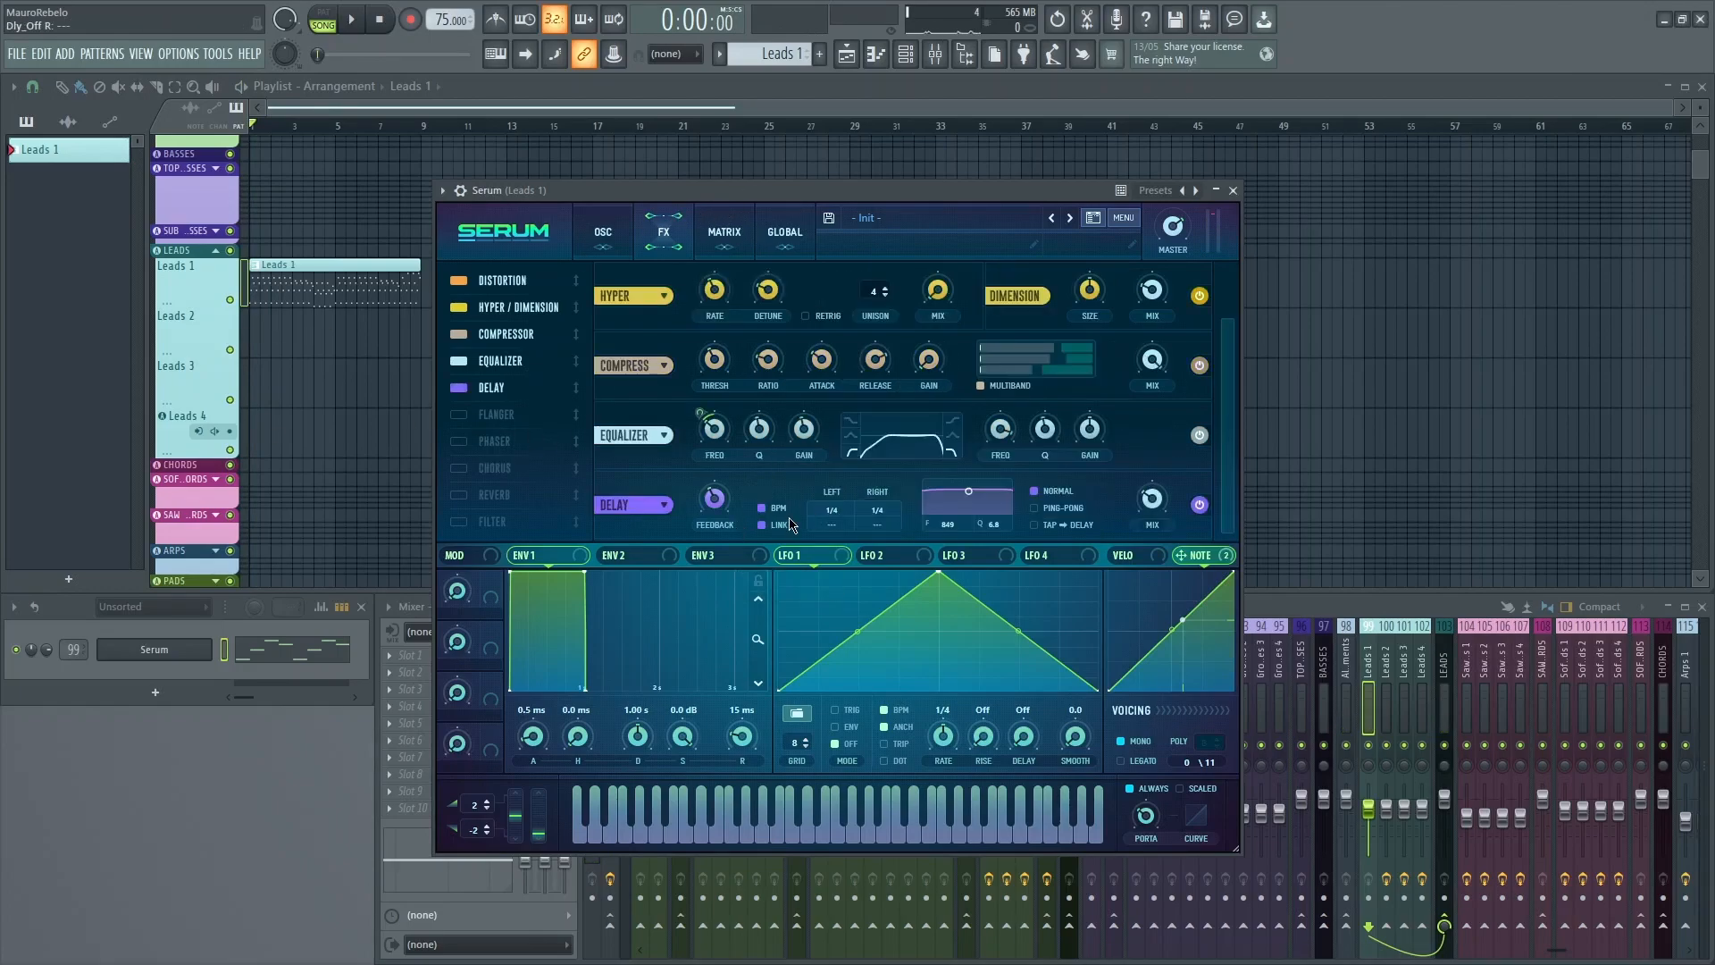
click(1057, 507)
drag(976, 491, 976, 534)
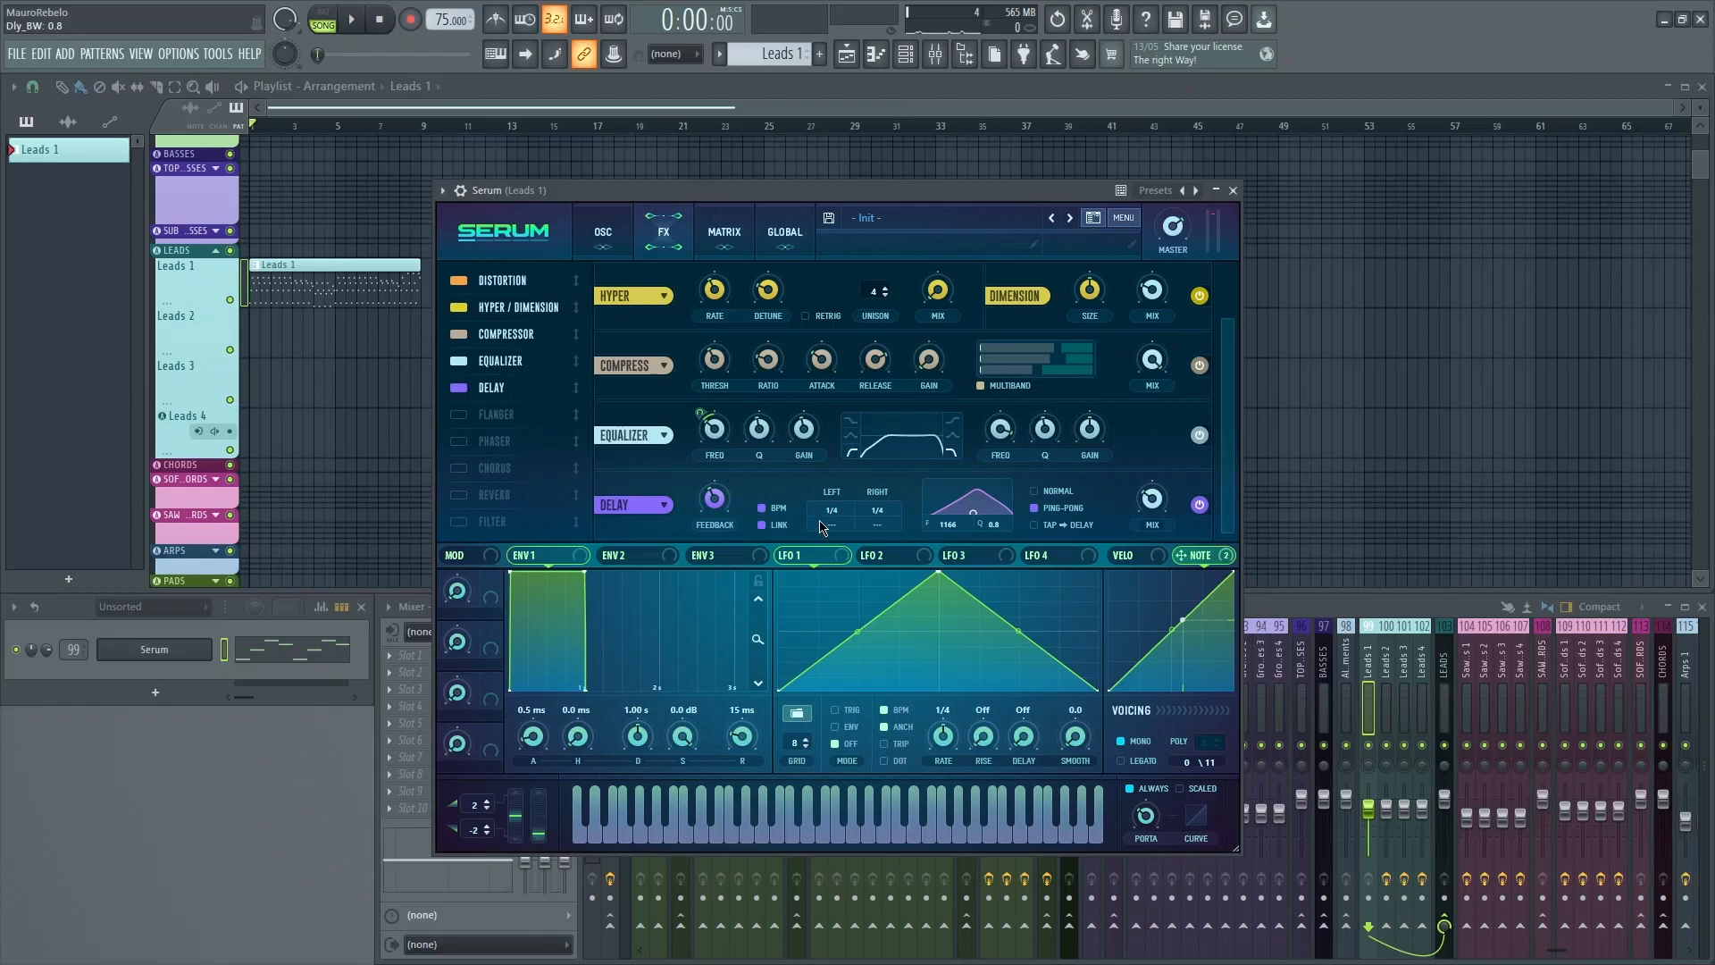
drag(824, 515, 802, 489)
key(space)
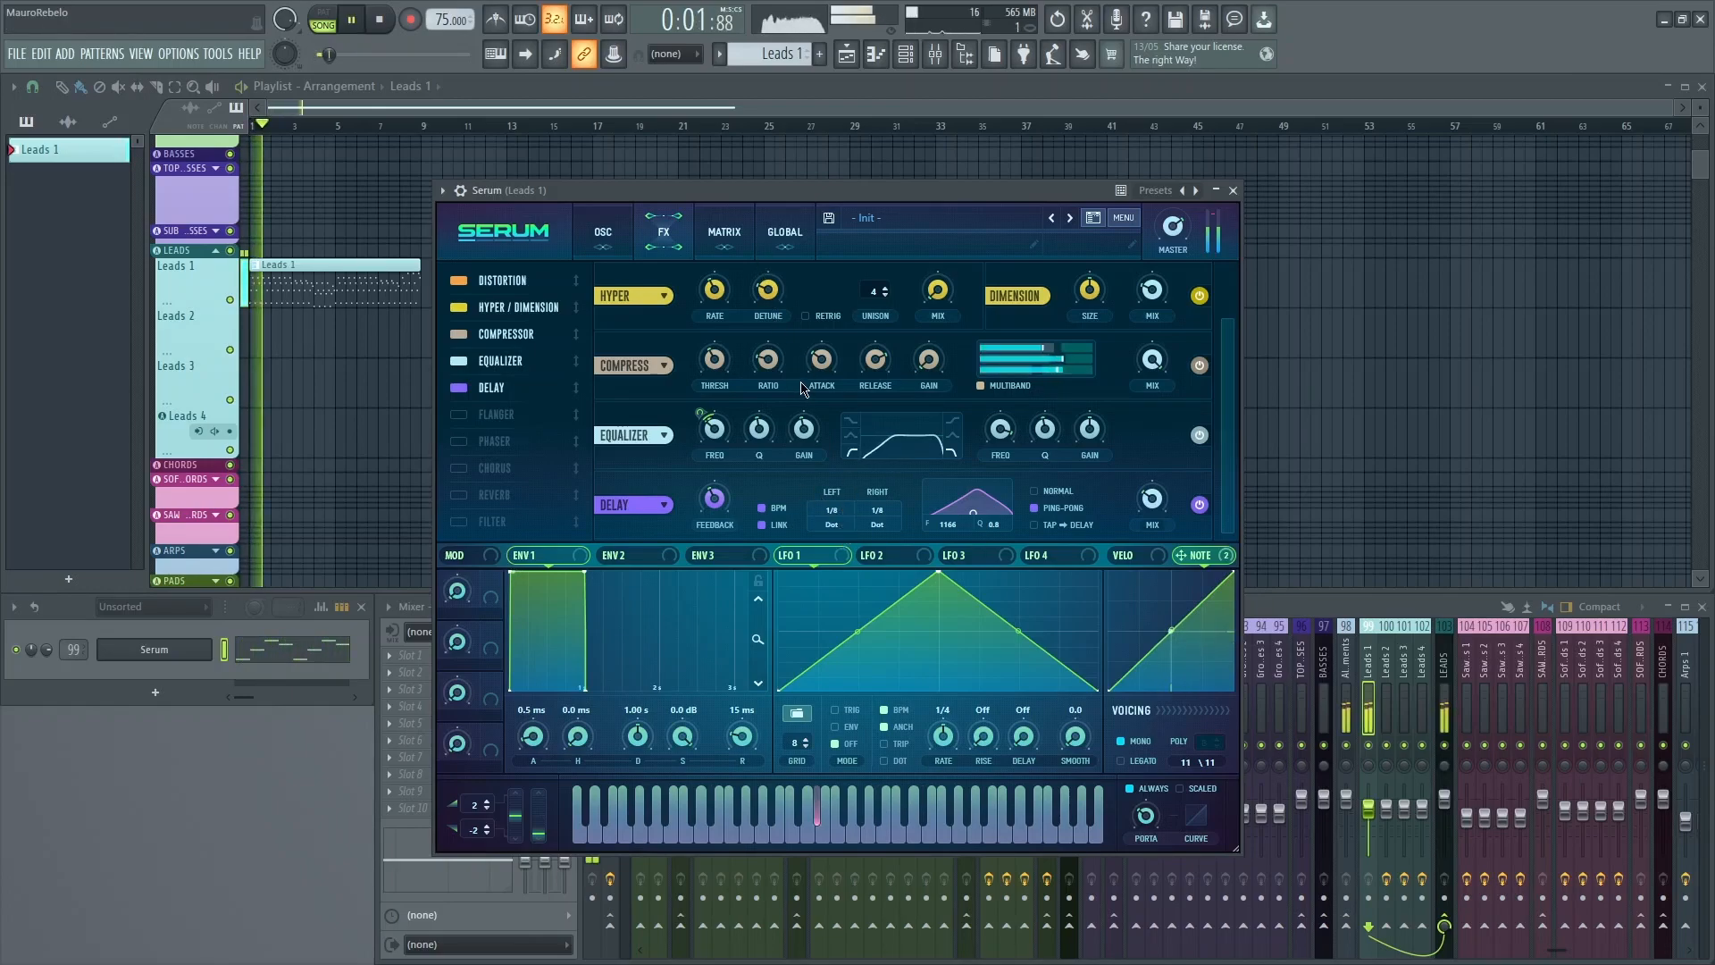
key(space)
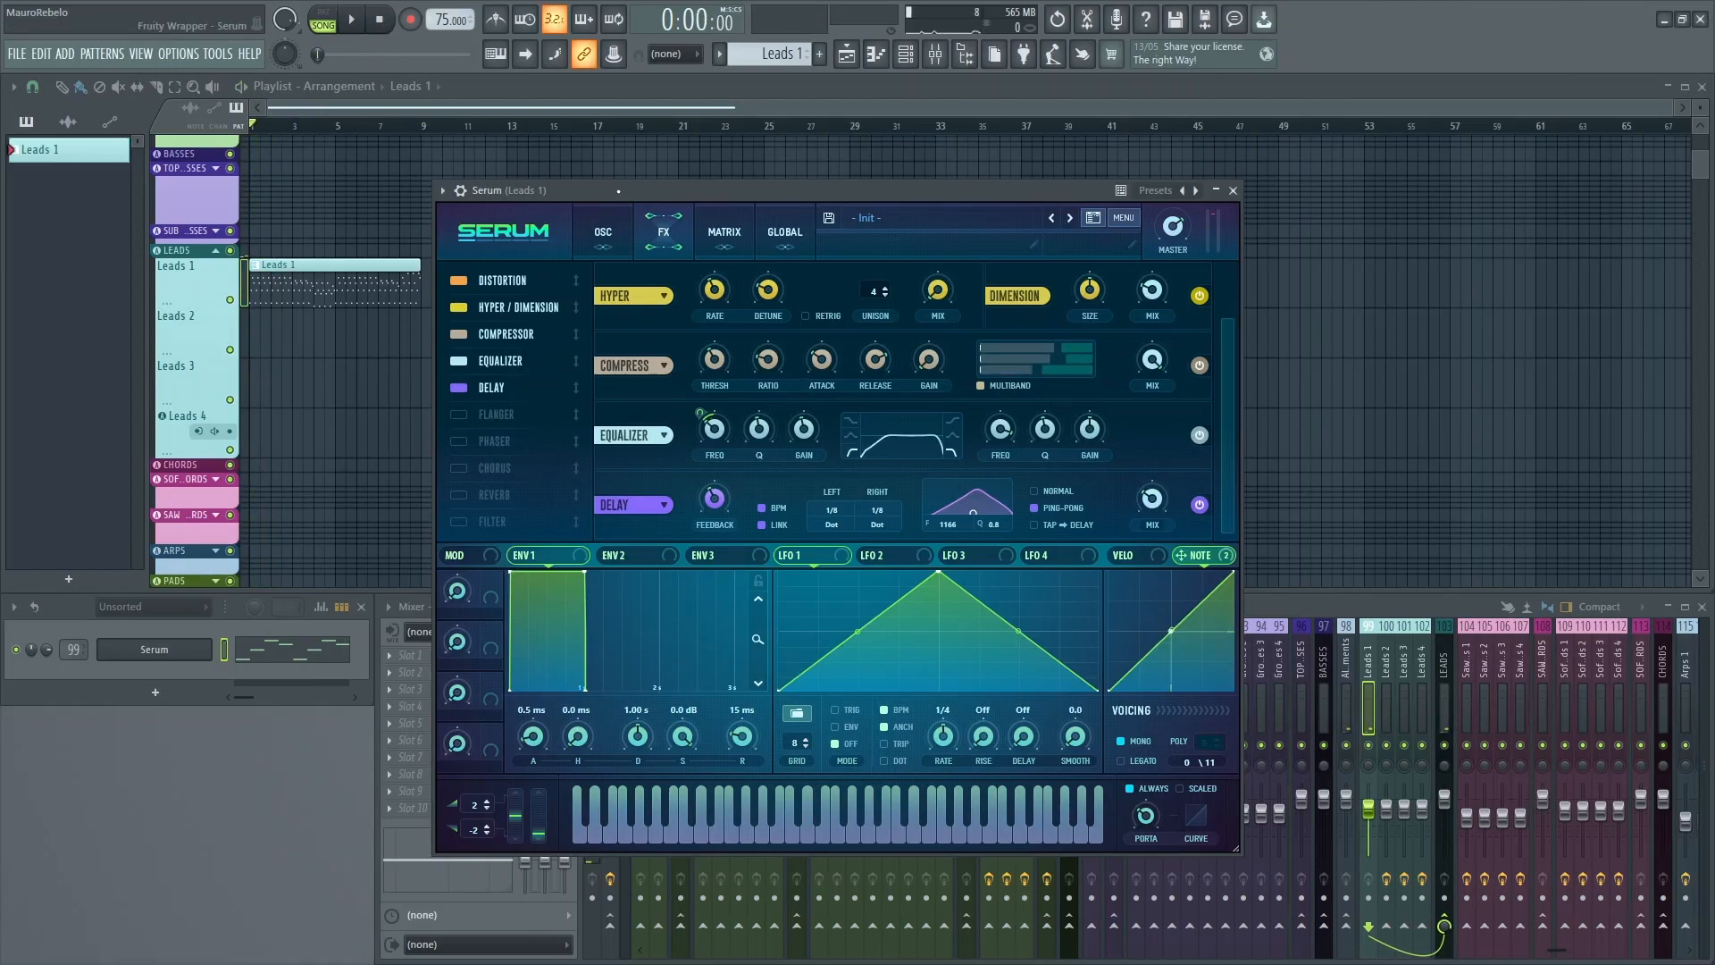
Enable the reverb, then set its low cut to about 35% and adjust its high cut while auditioning.
click(460, 495)
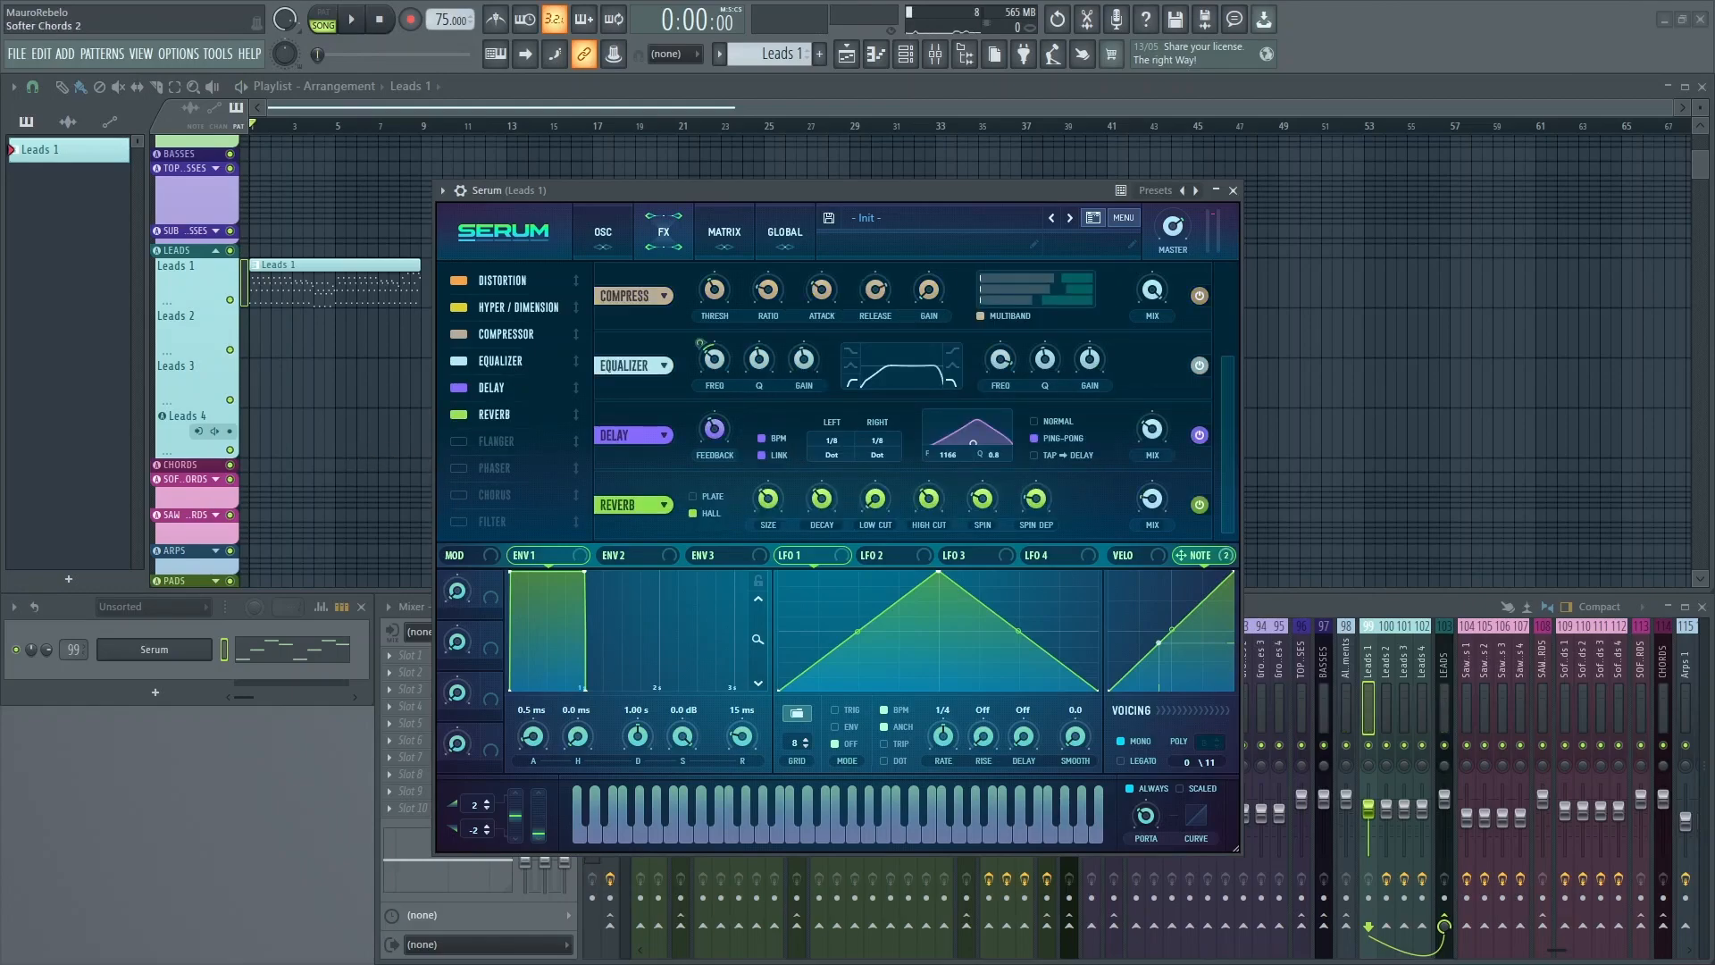
key(space)
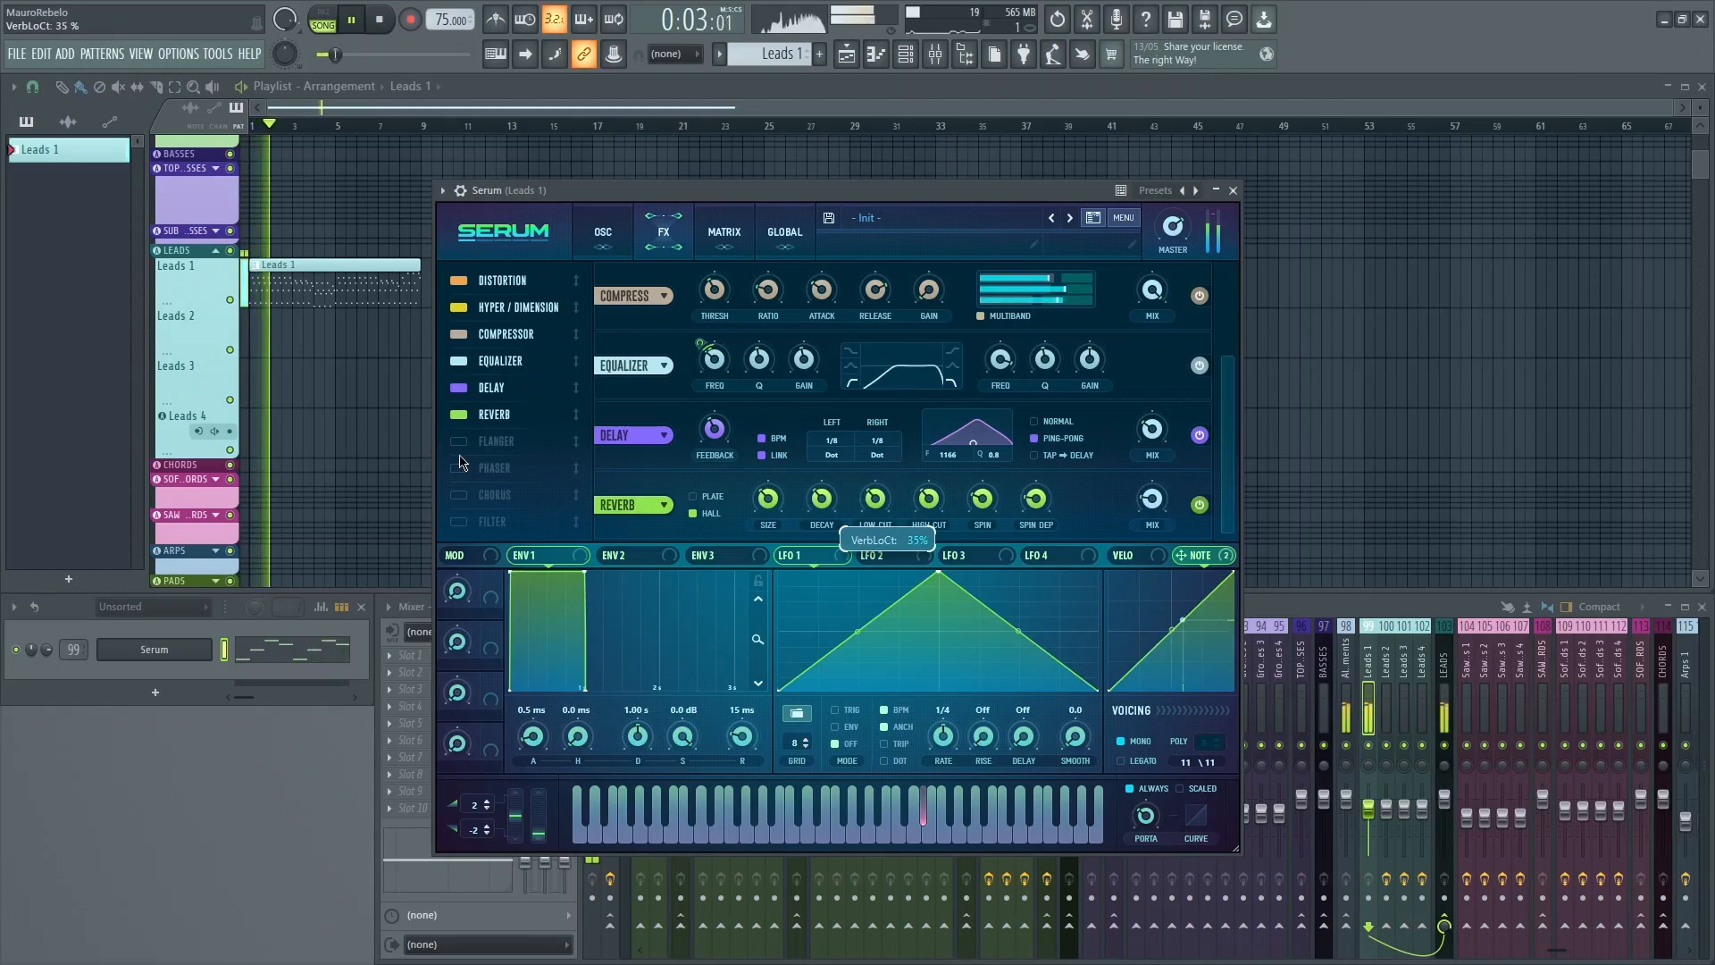
key(space)
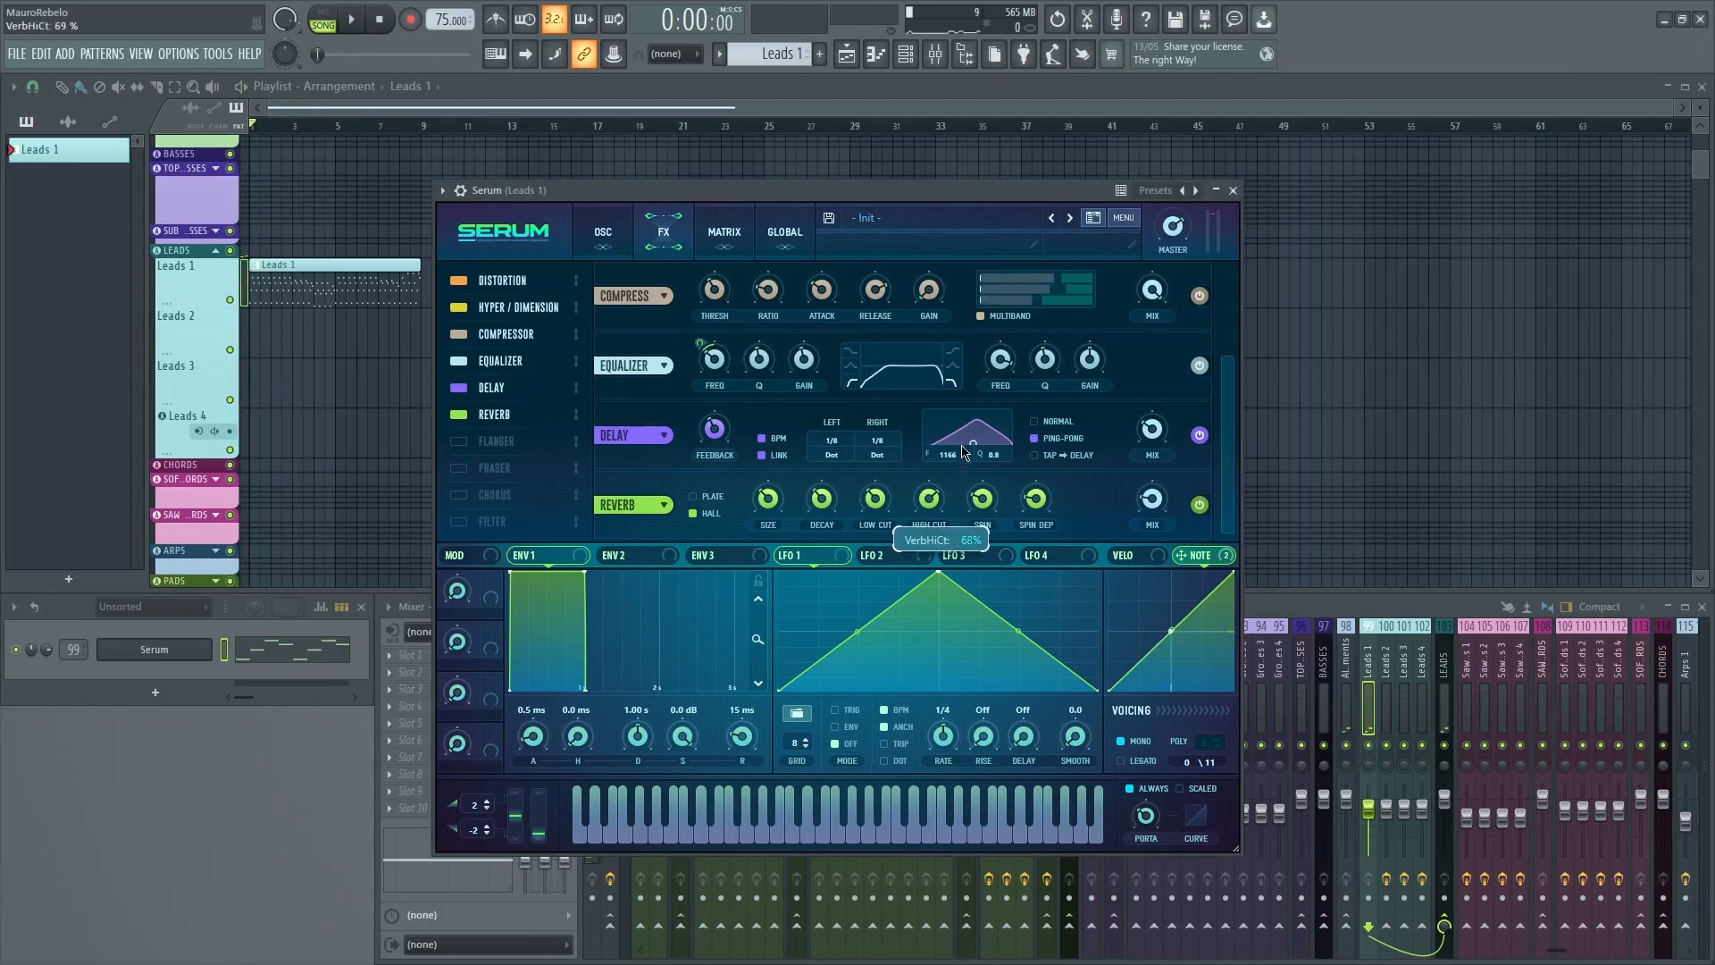
Set the reverb's mix to about 44% and audition the lead.
key(space)
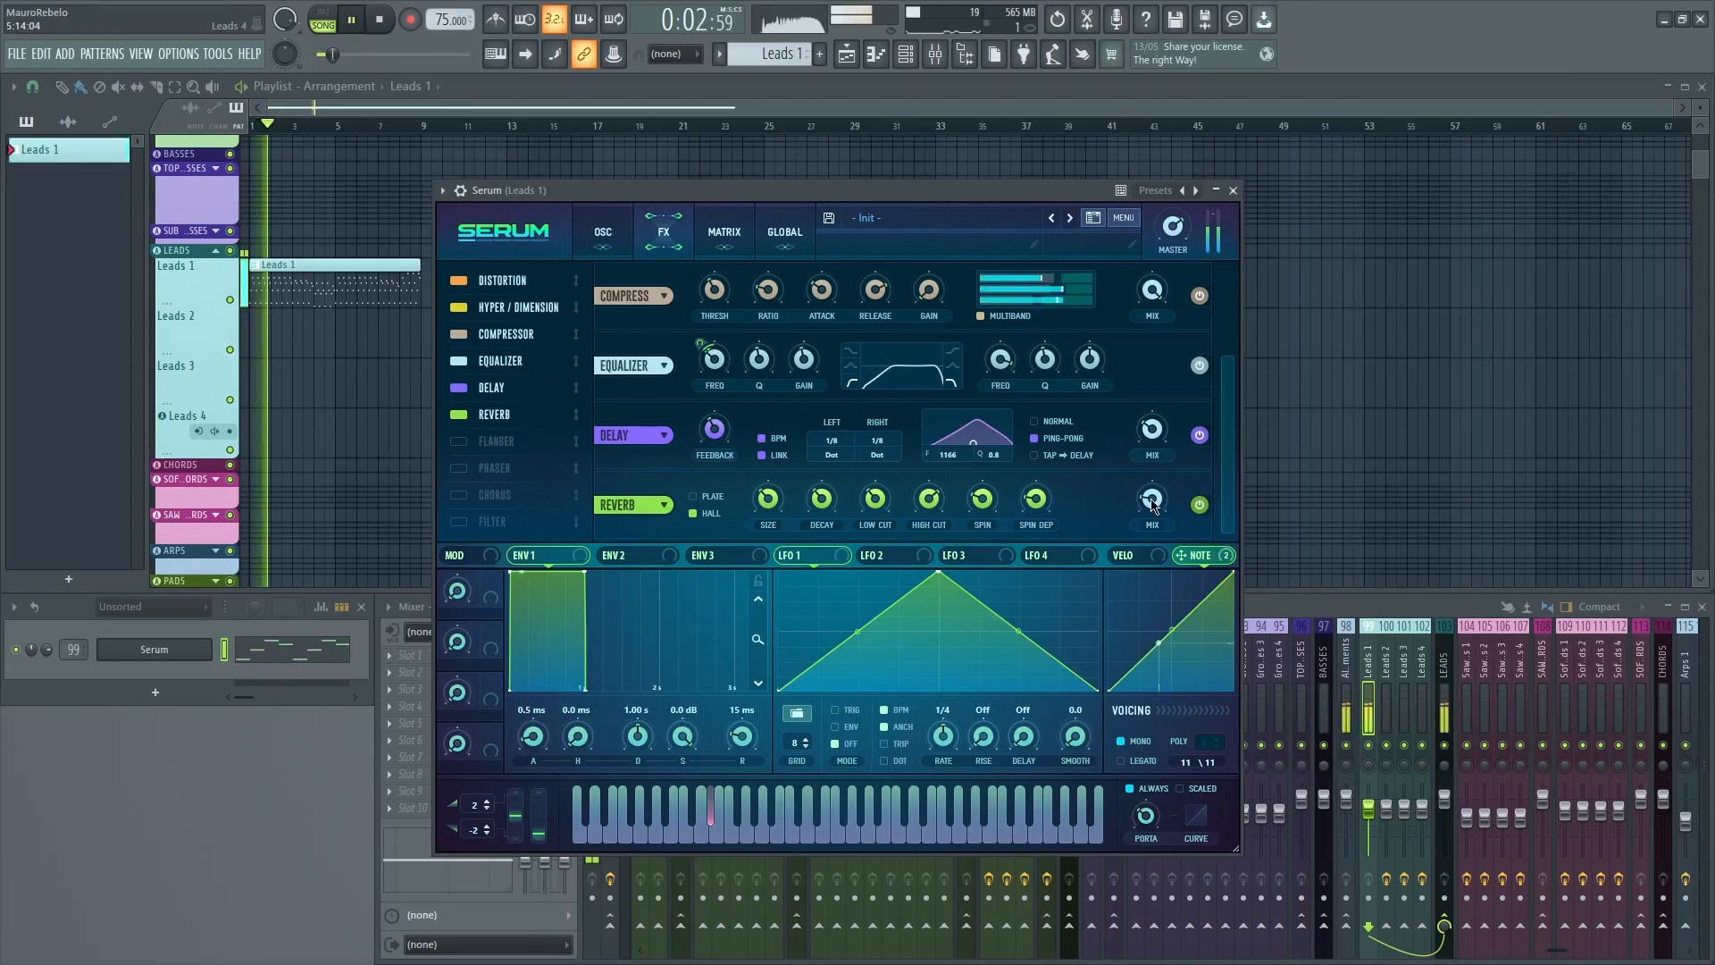
key(space)
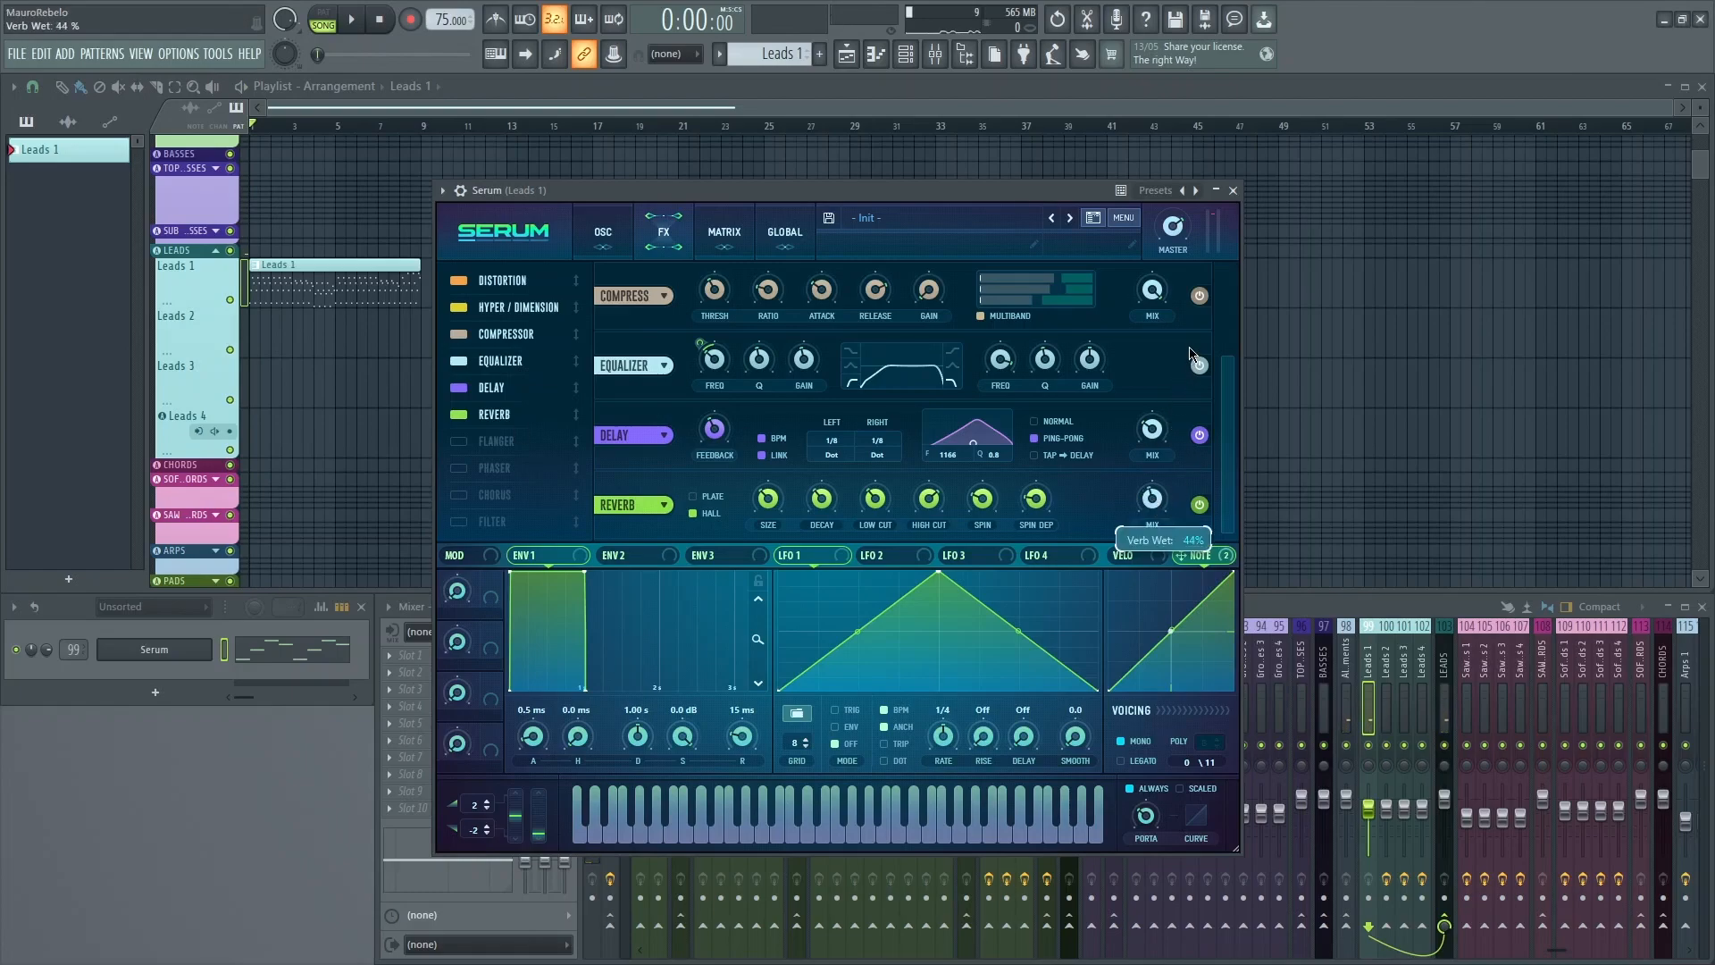
key(space)
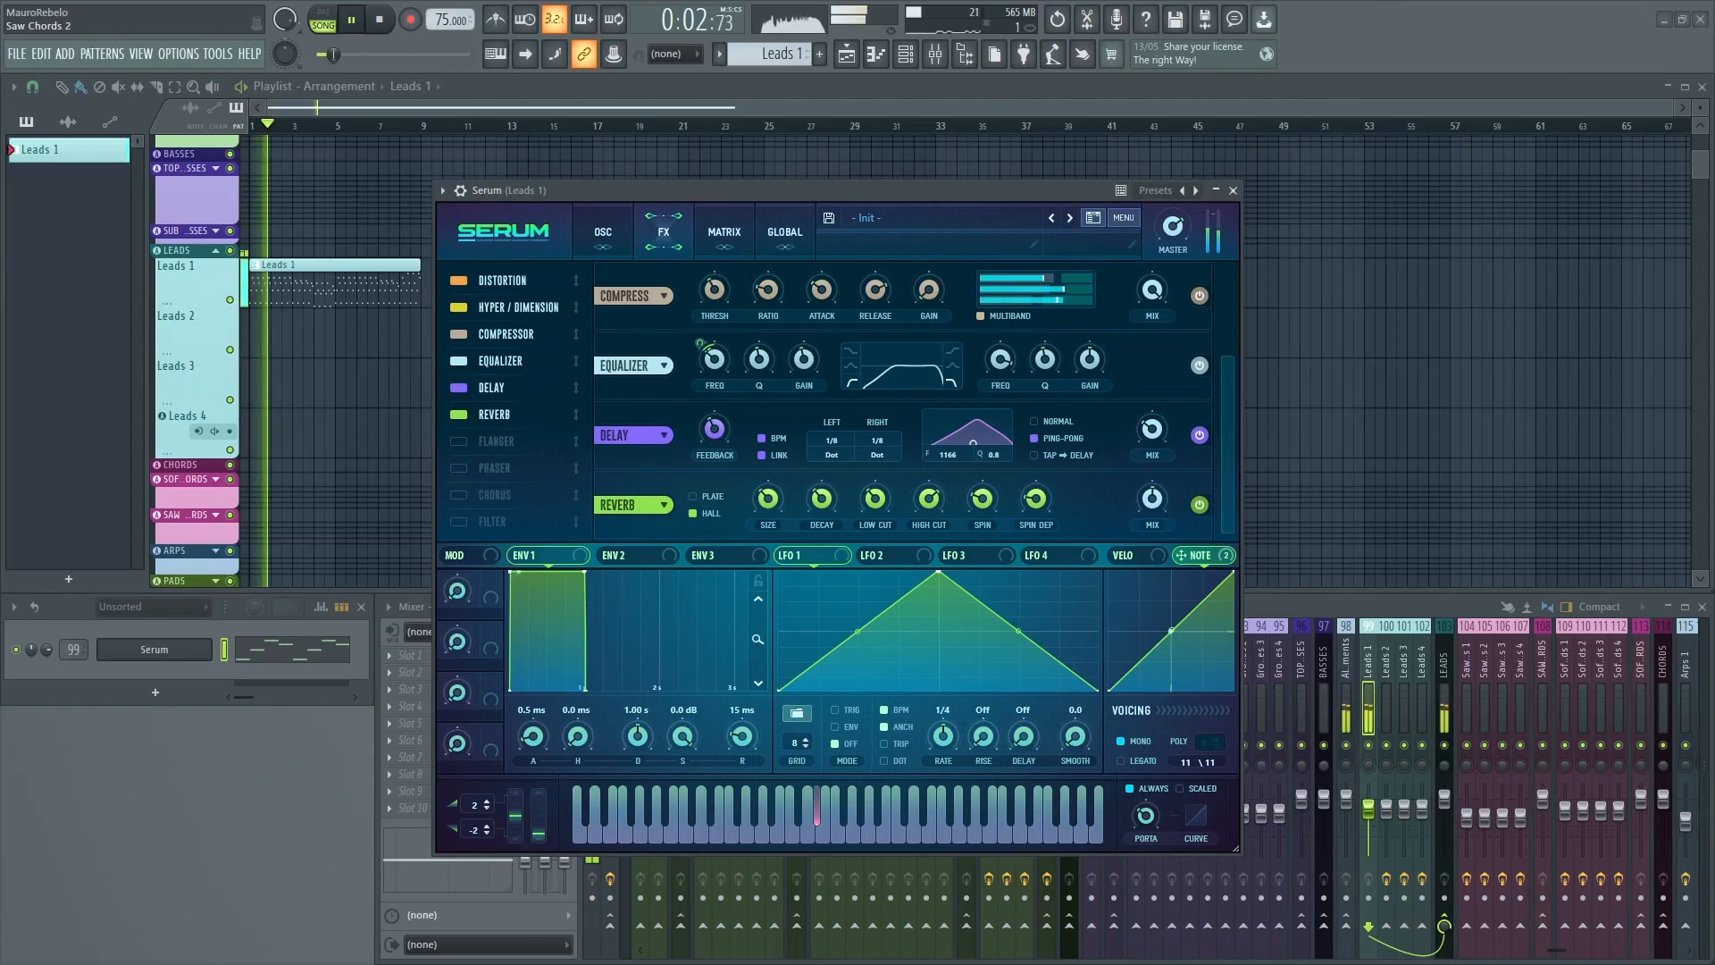
key(space)
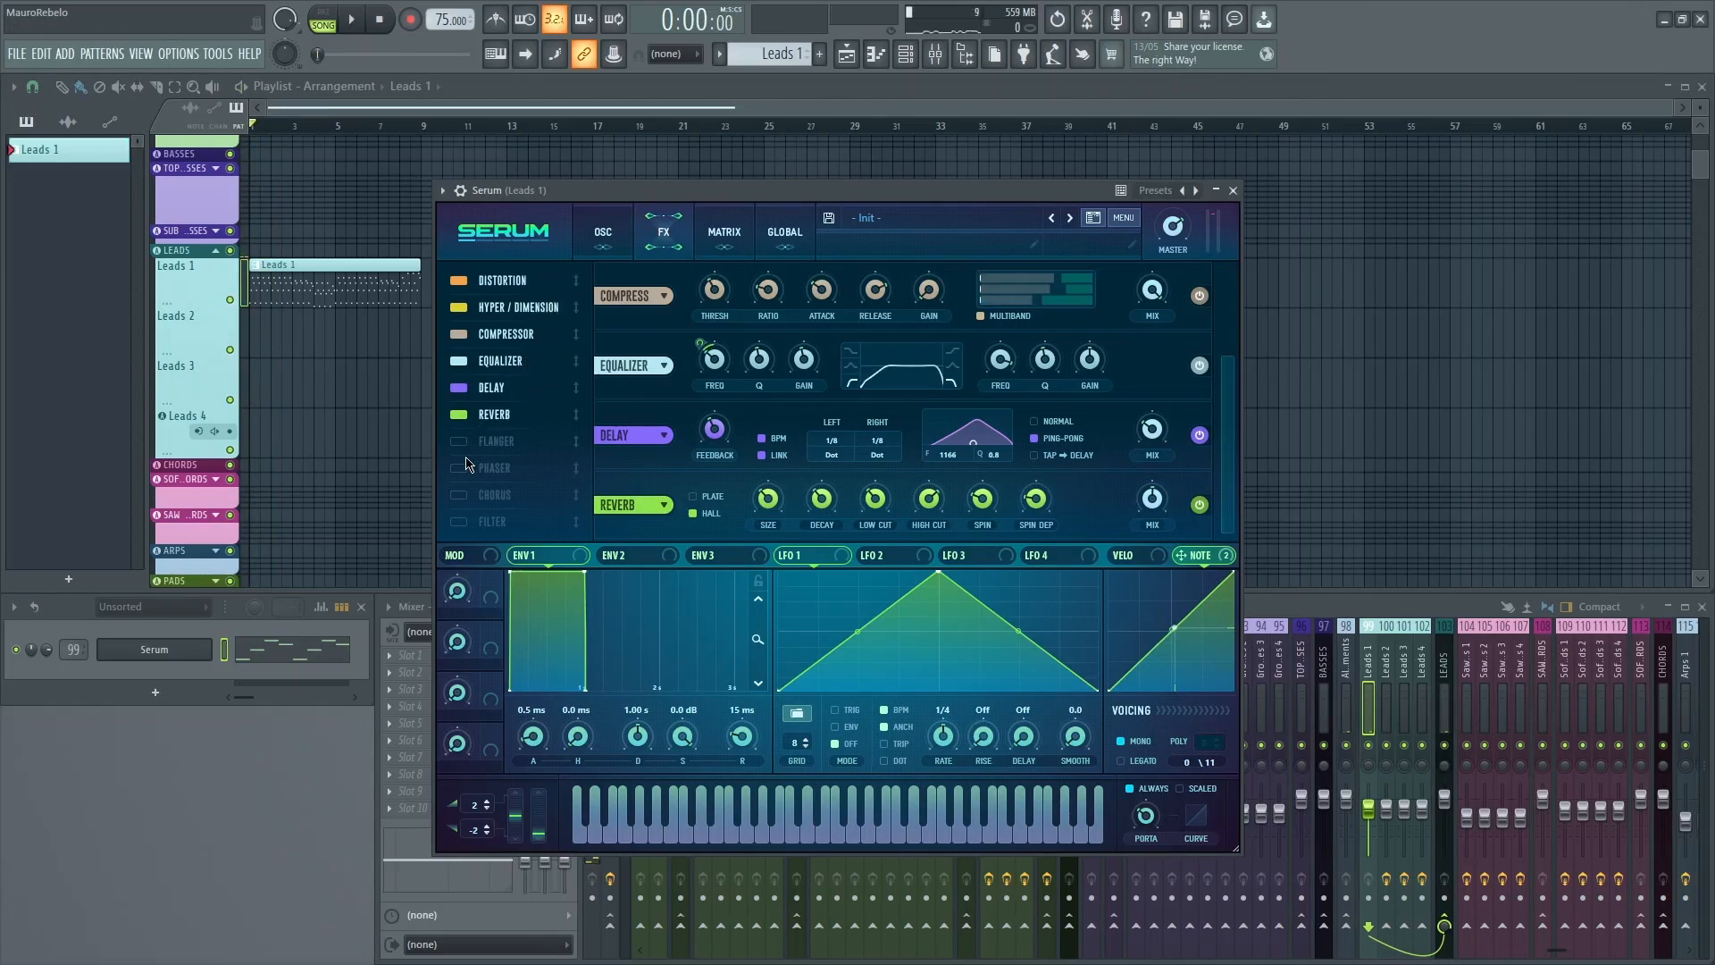
Enable a filter effect directly after the distortion, with its cutoff at about 172 Hz modulated by a descending-ramp LFO 1 at about 41.
click(460, 523)
drag(465, 528, 506, 298)
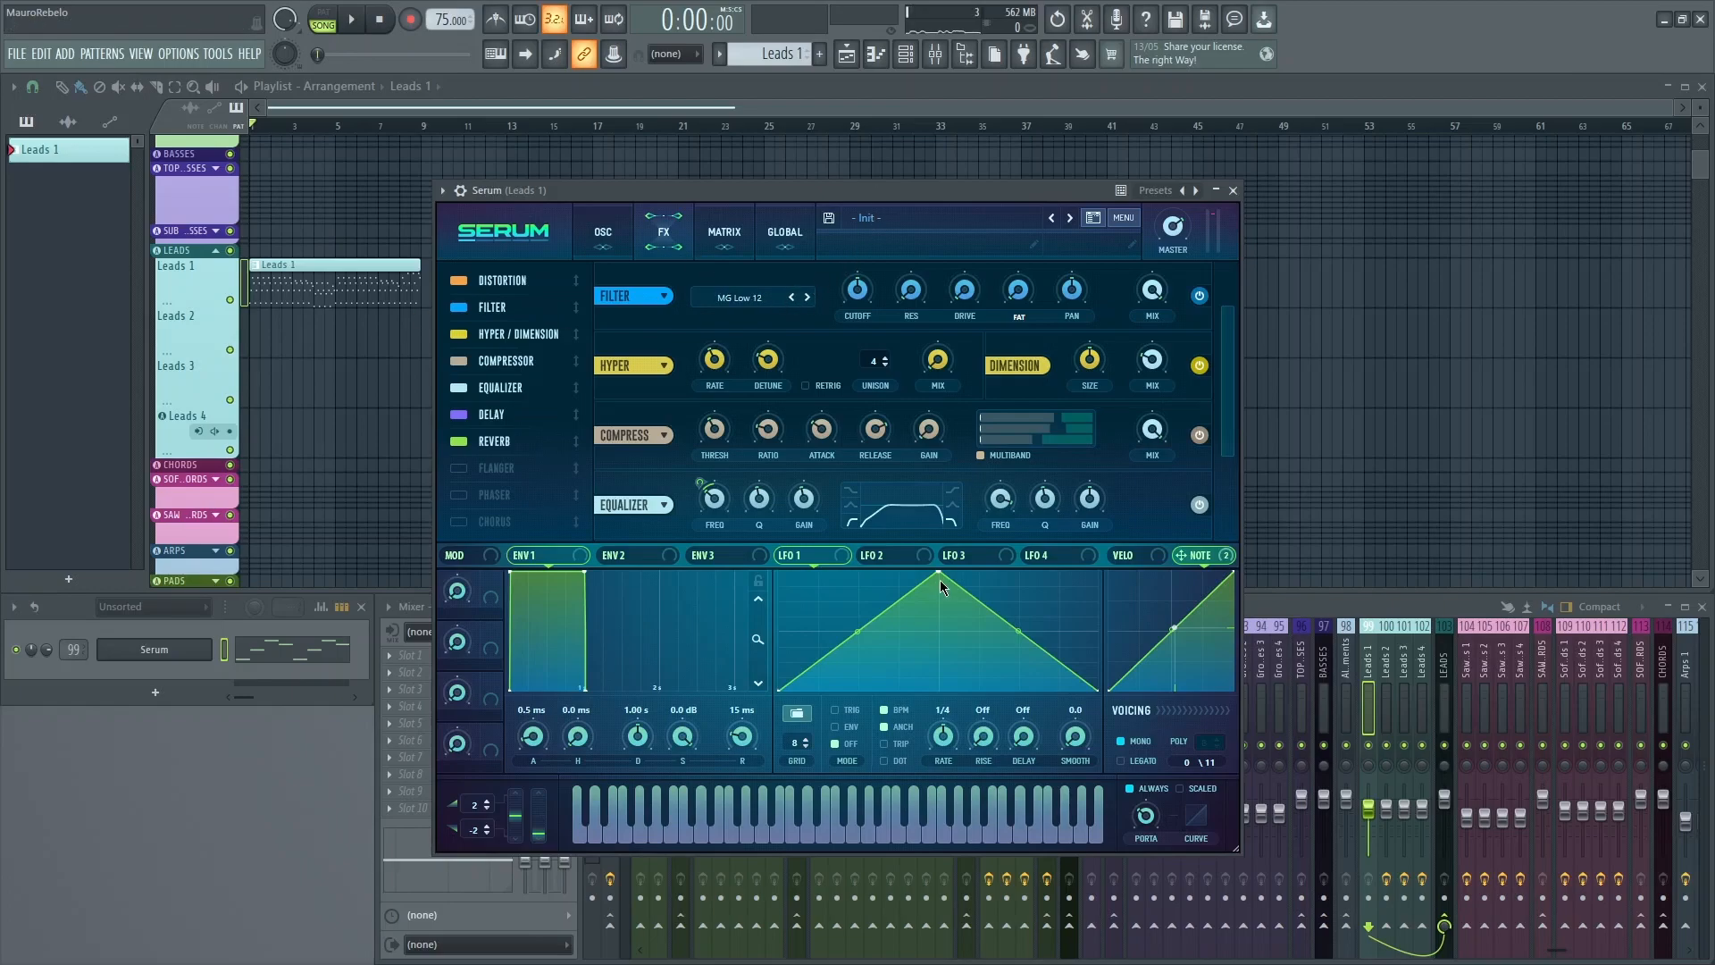
drag(940, 576, 706, 502)
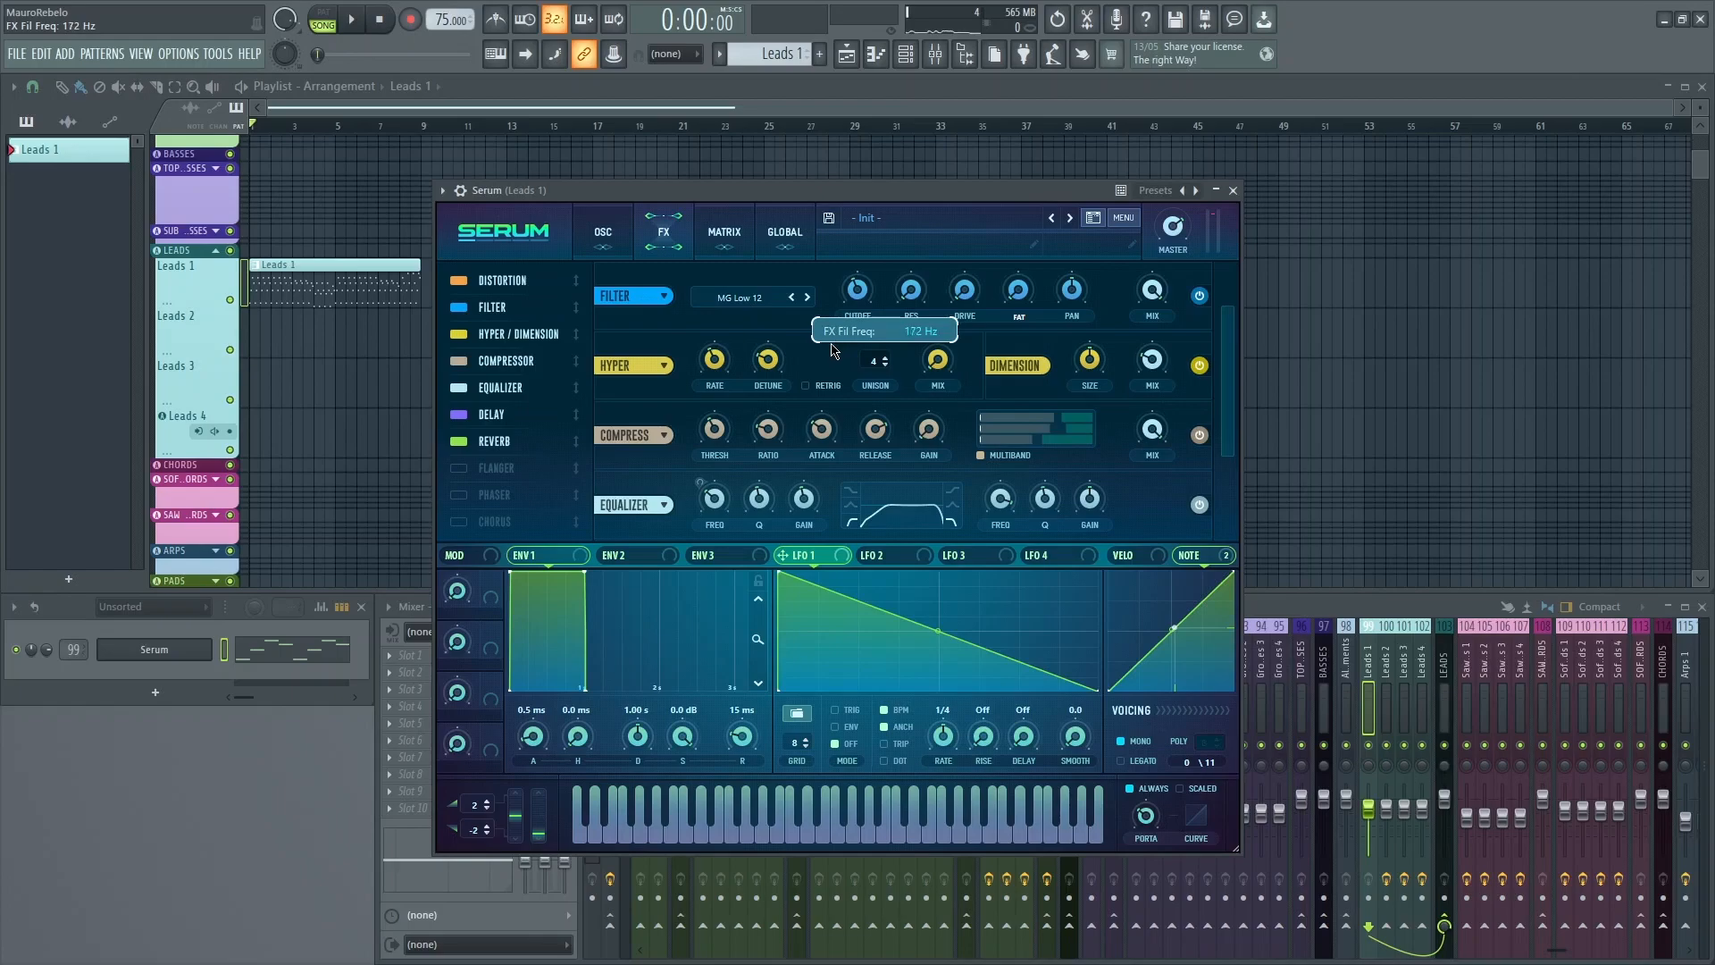
drag(785, 555, 844, 283)
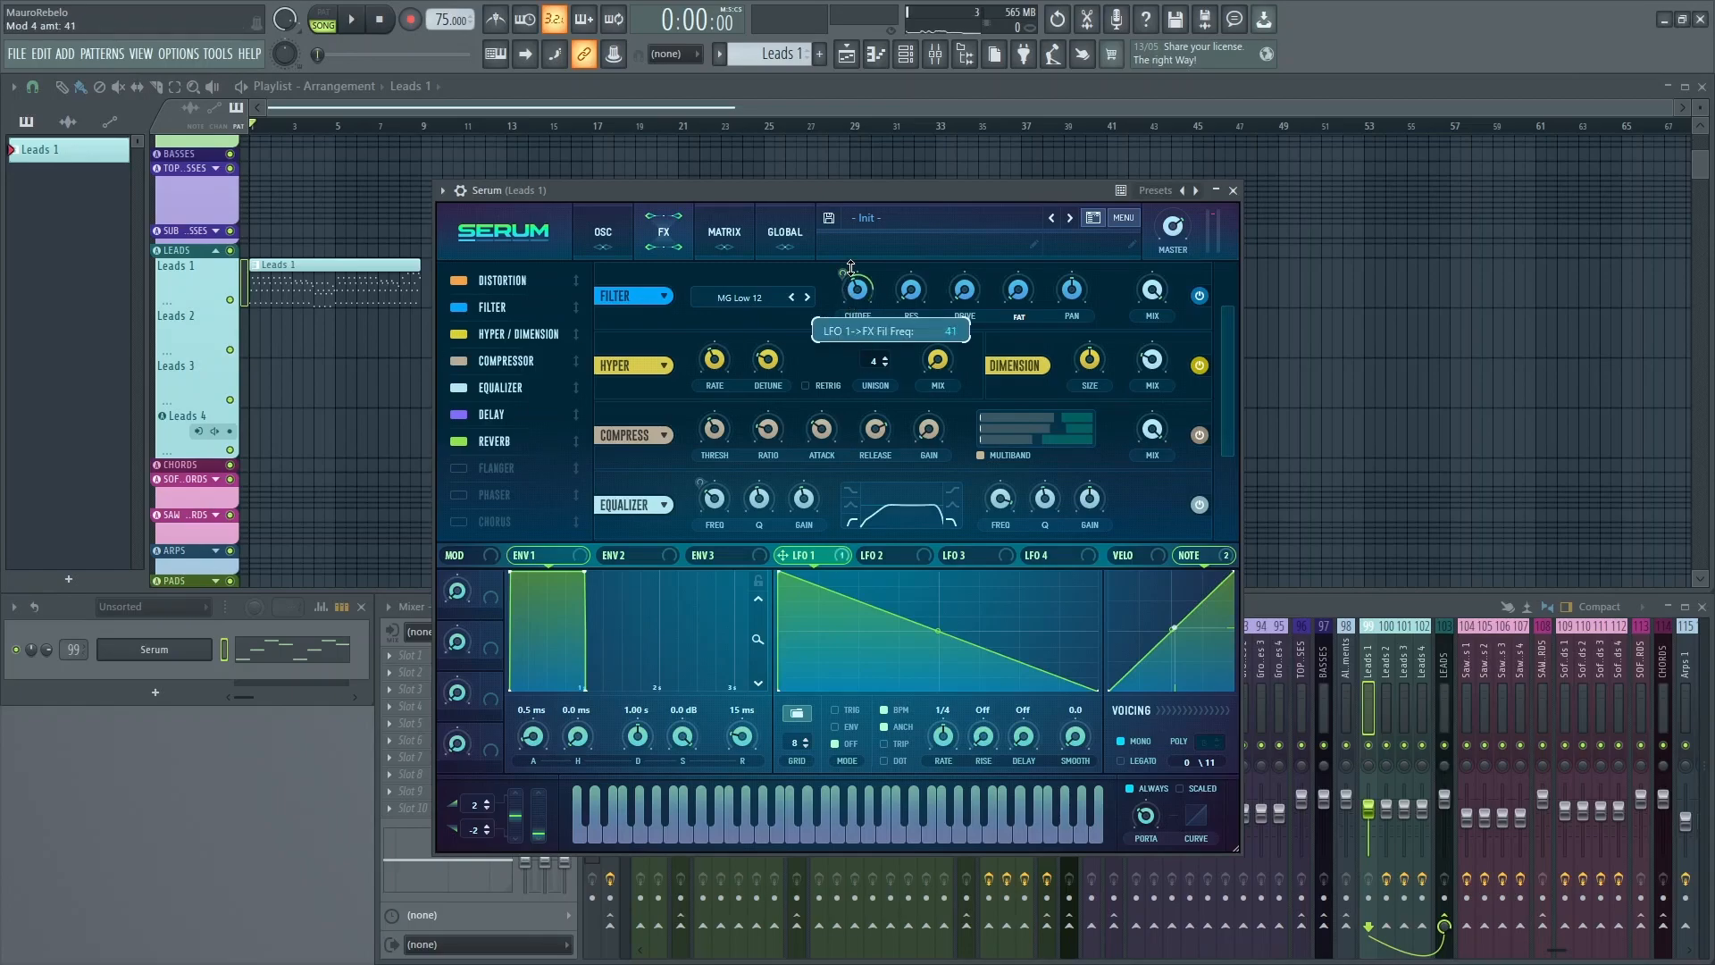
Switch LFO 1 to envelope mode with a 1/16 rate and audition the filter movement.
click(845, 726)
drag(944, 735, 953, 713)
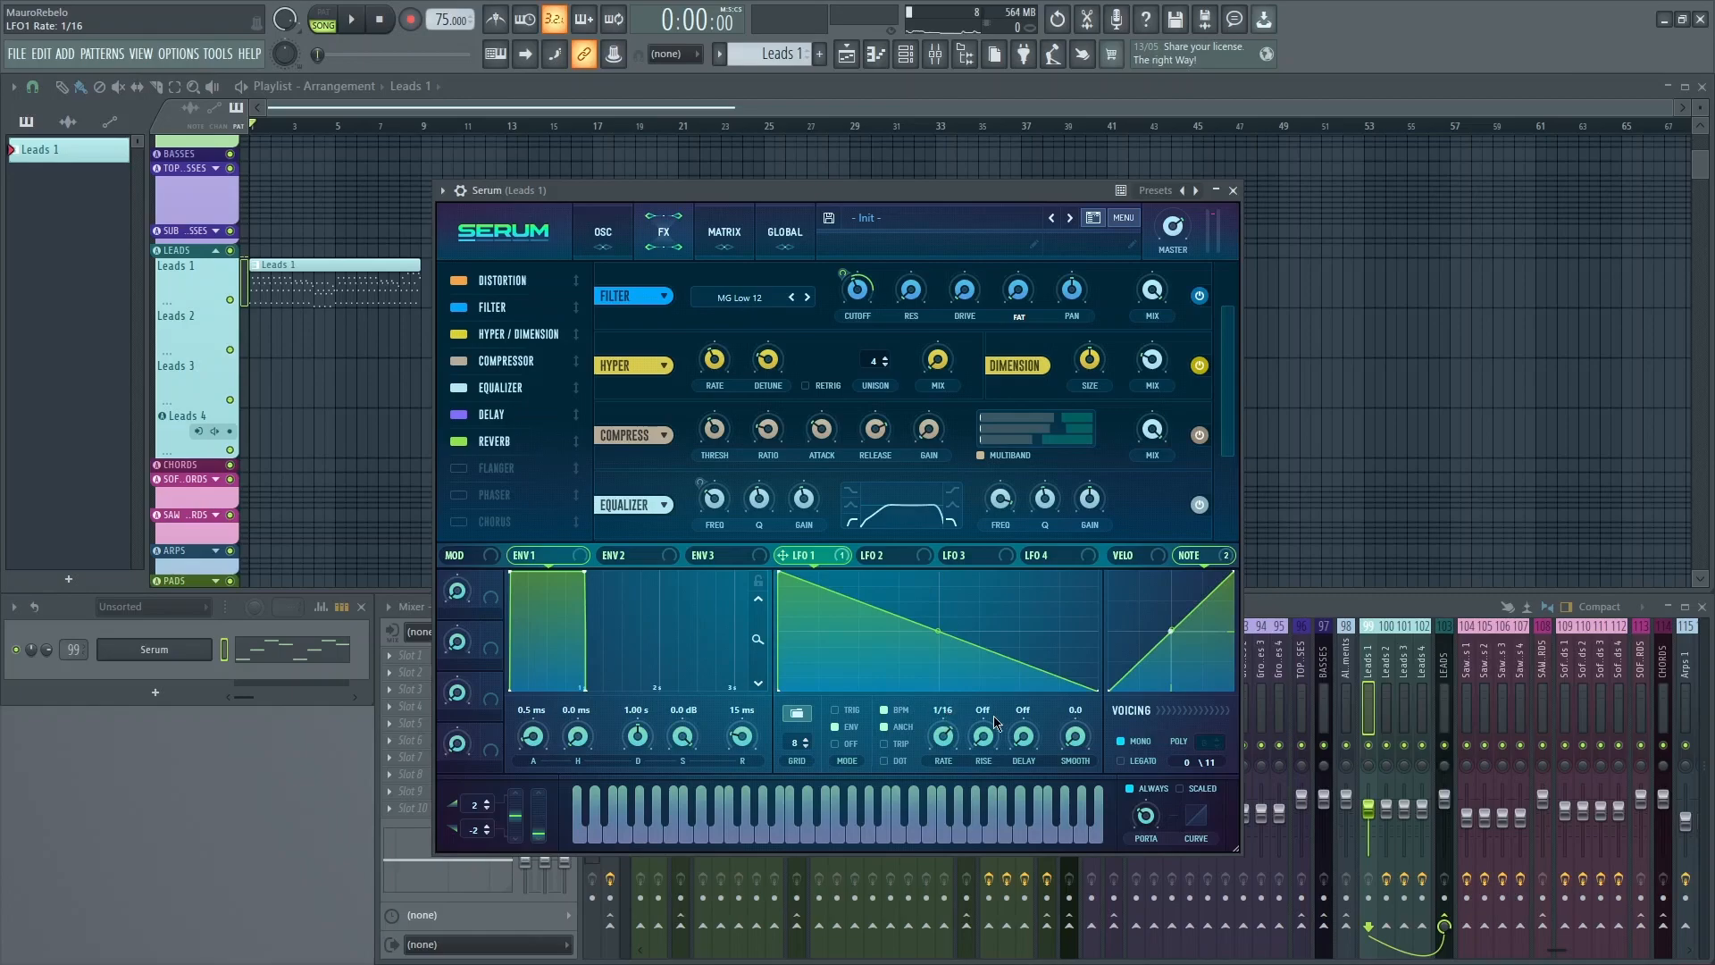
key(space)
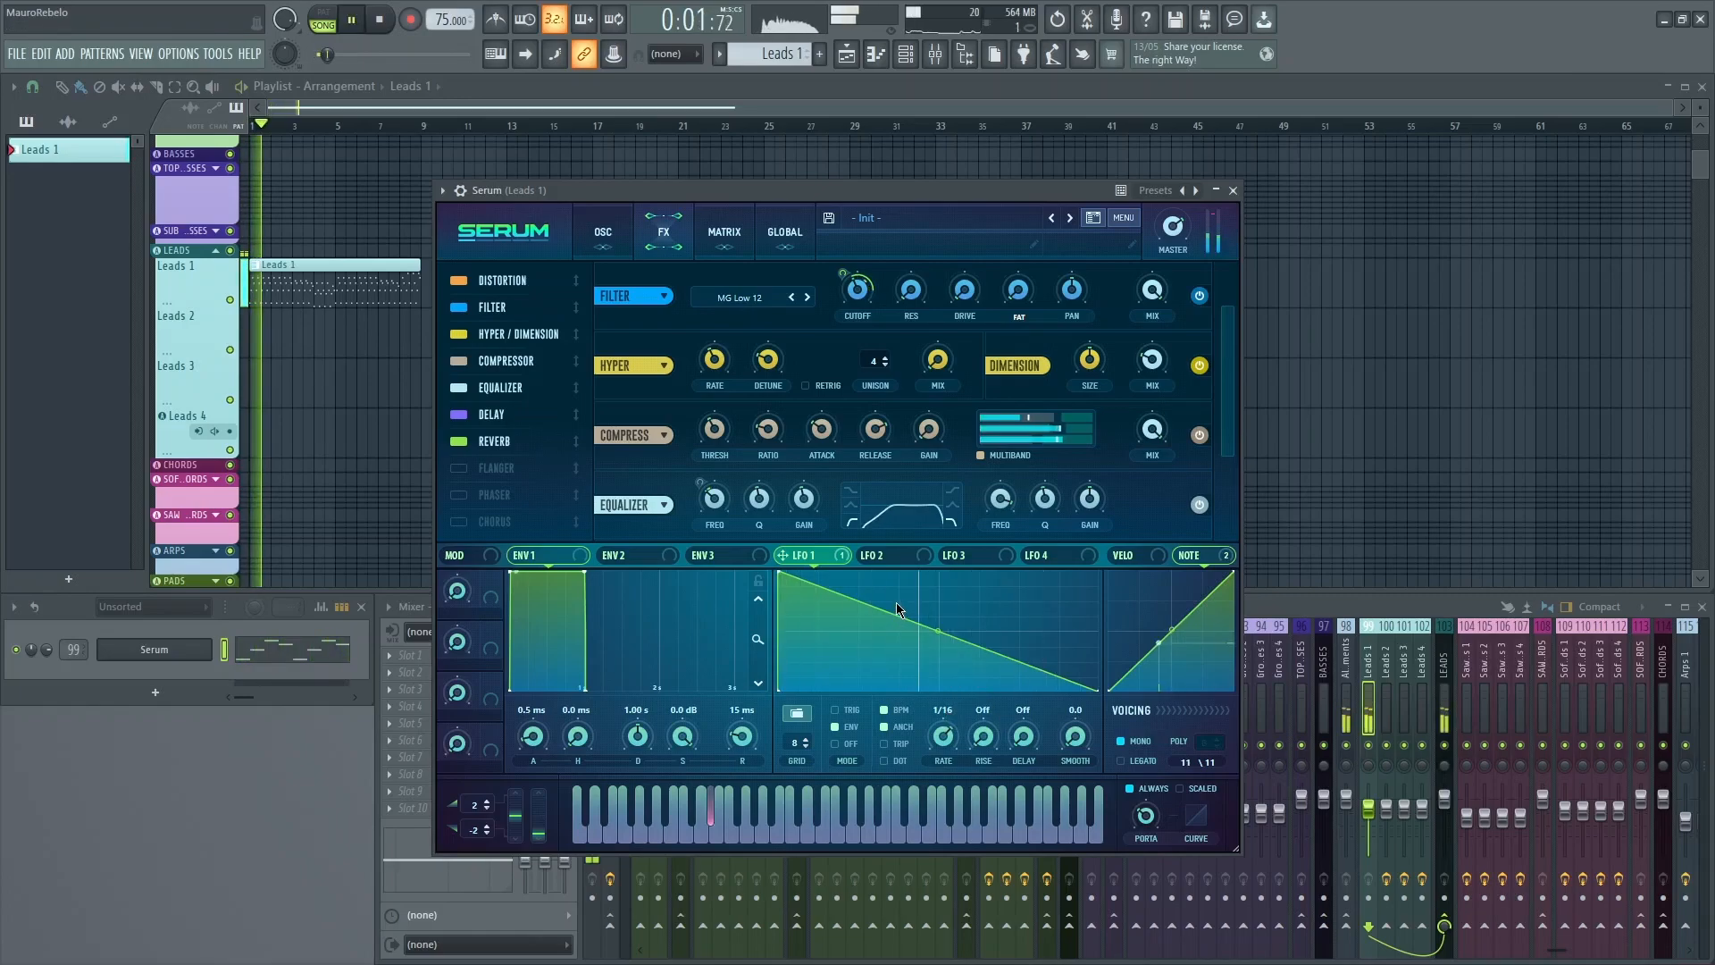
key(space)
Sweep the effects filter's cutoff during playback, leave it at about 174 Hz, and assign Macro 1 to it.
click(871, 555)
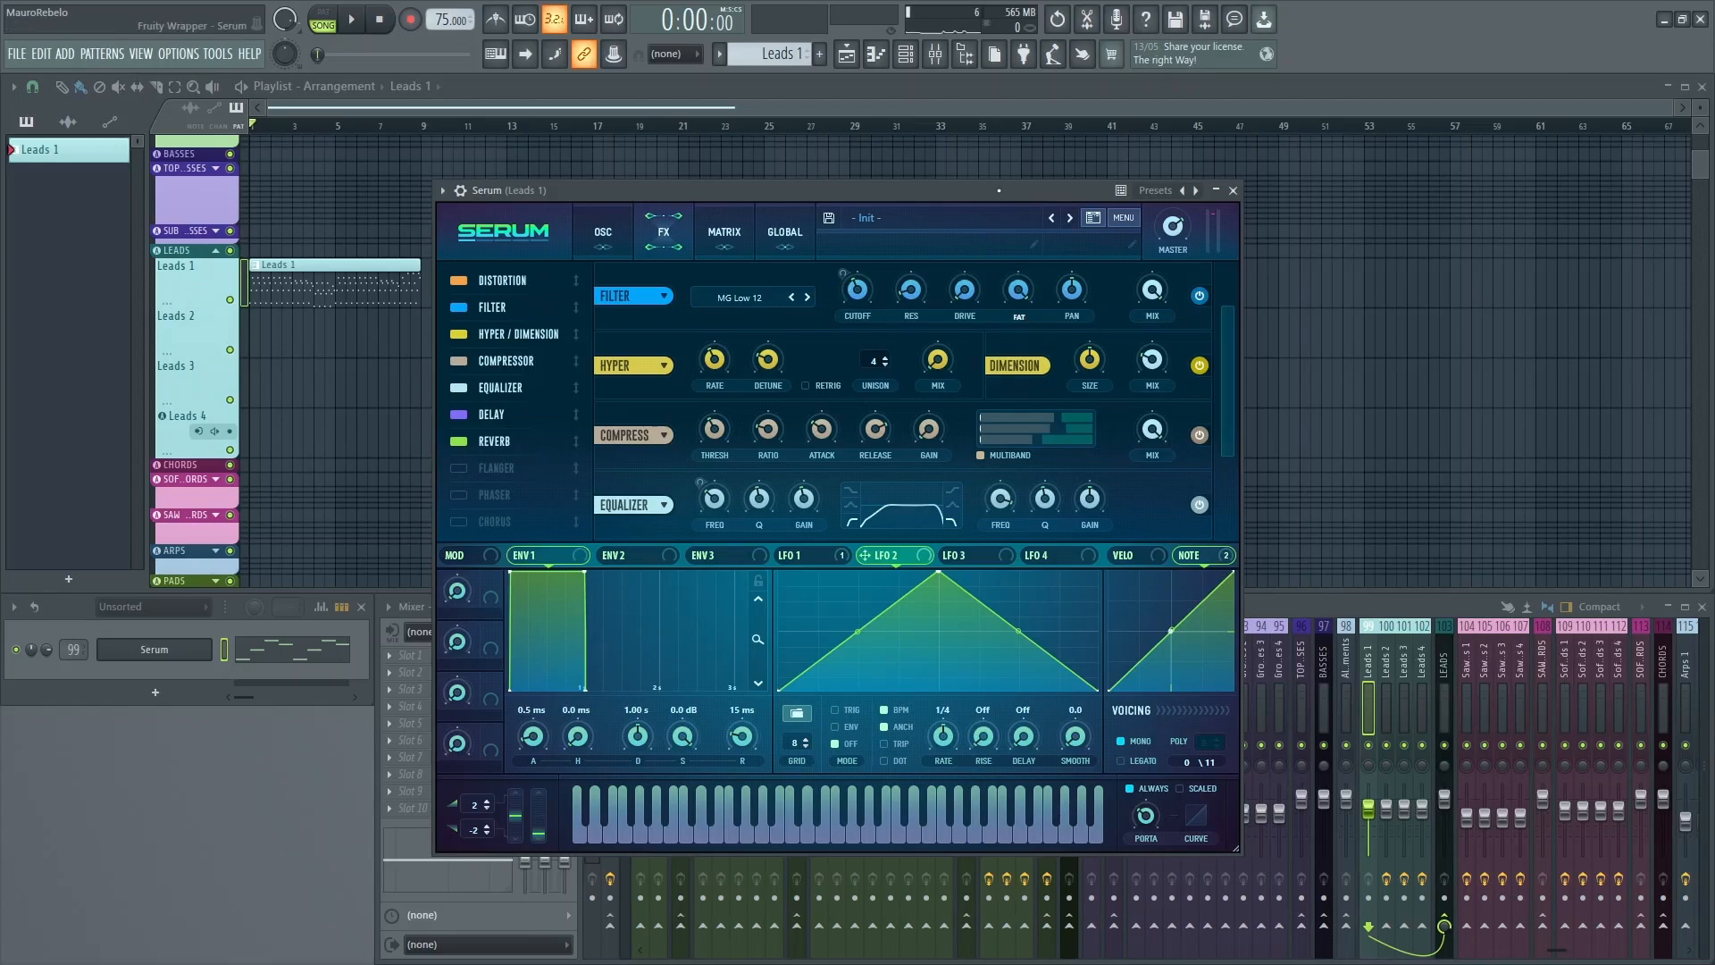
key(space)
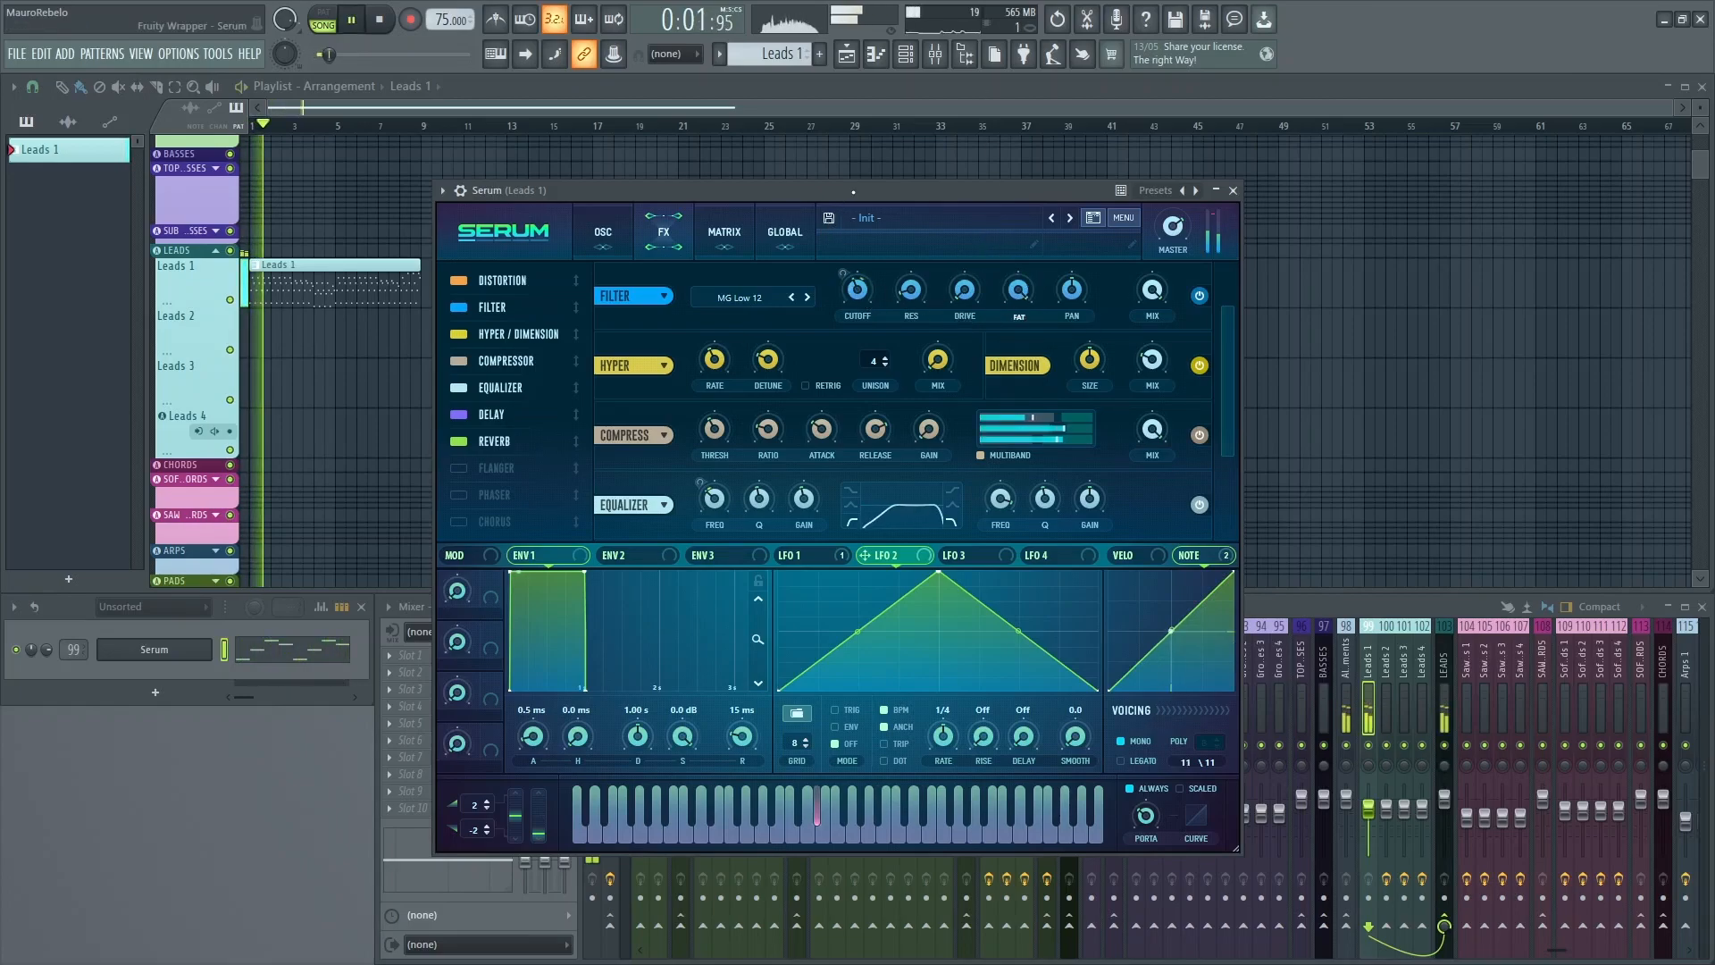
drag(854, 292, 909, 290)
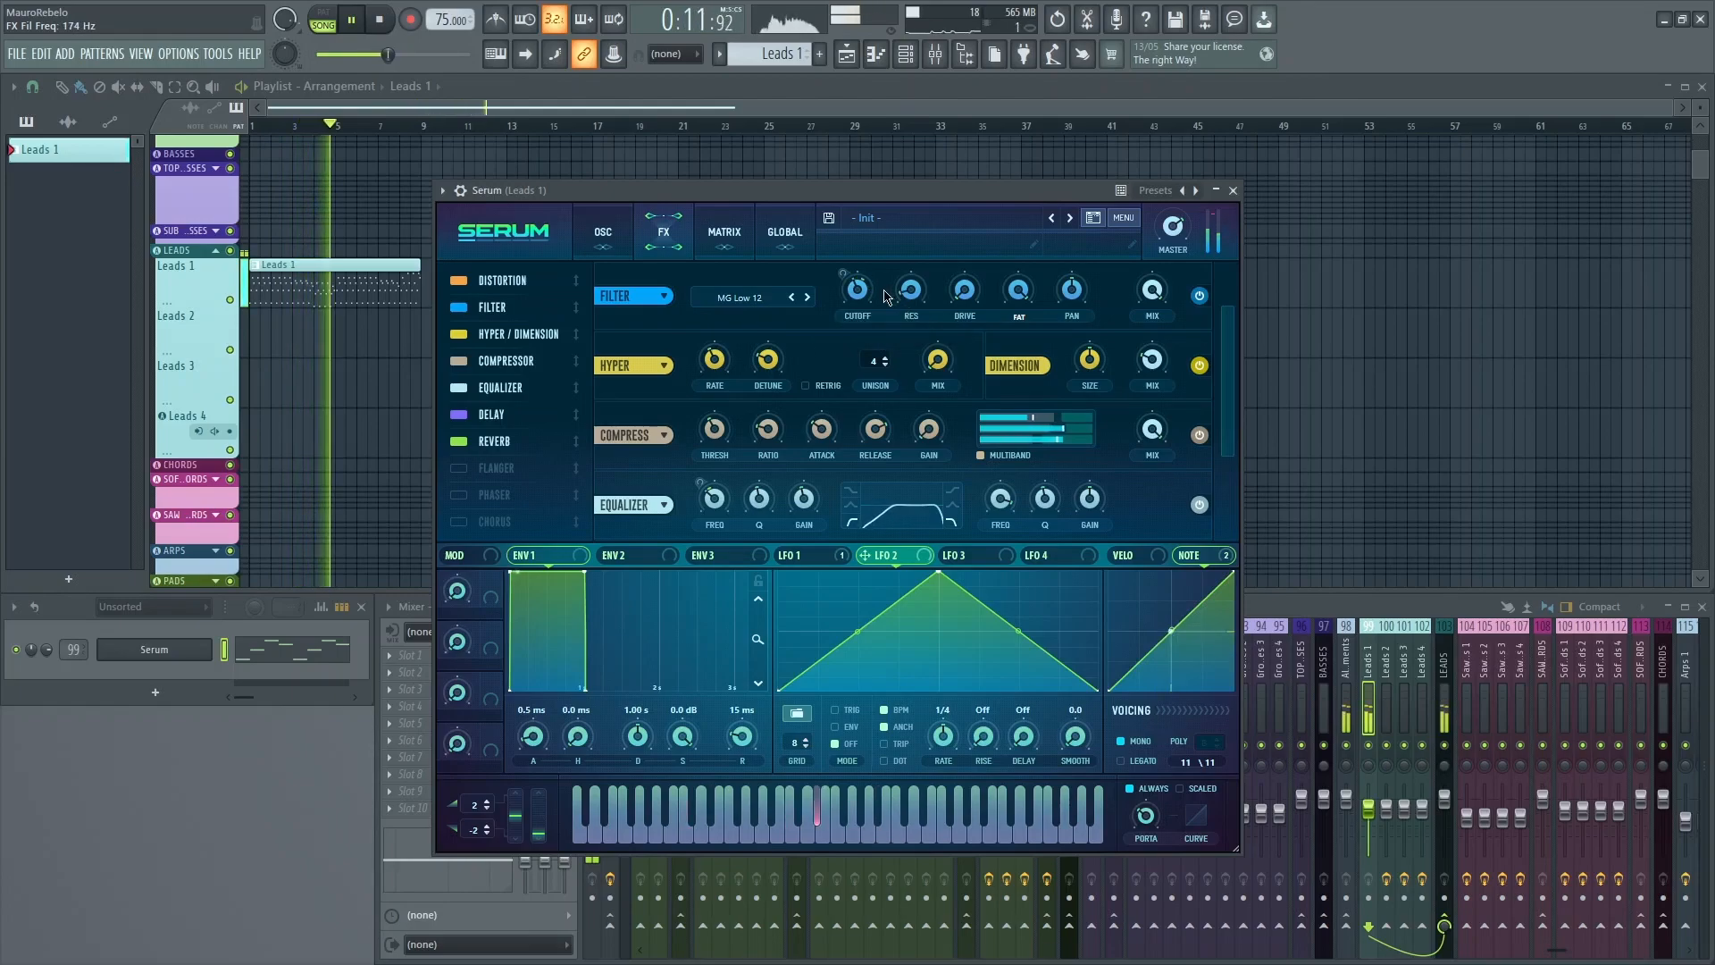
key(space)
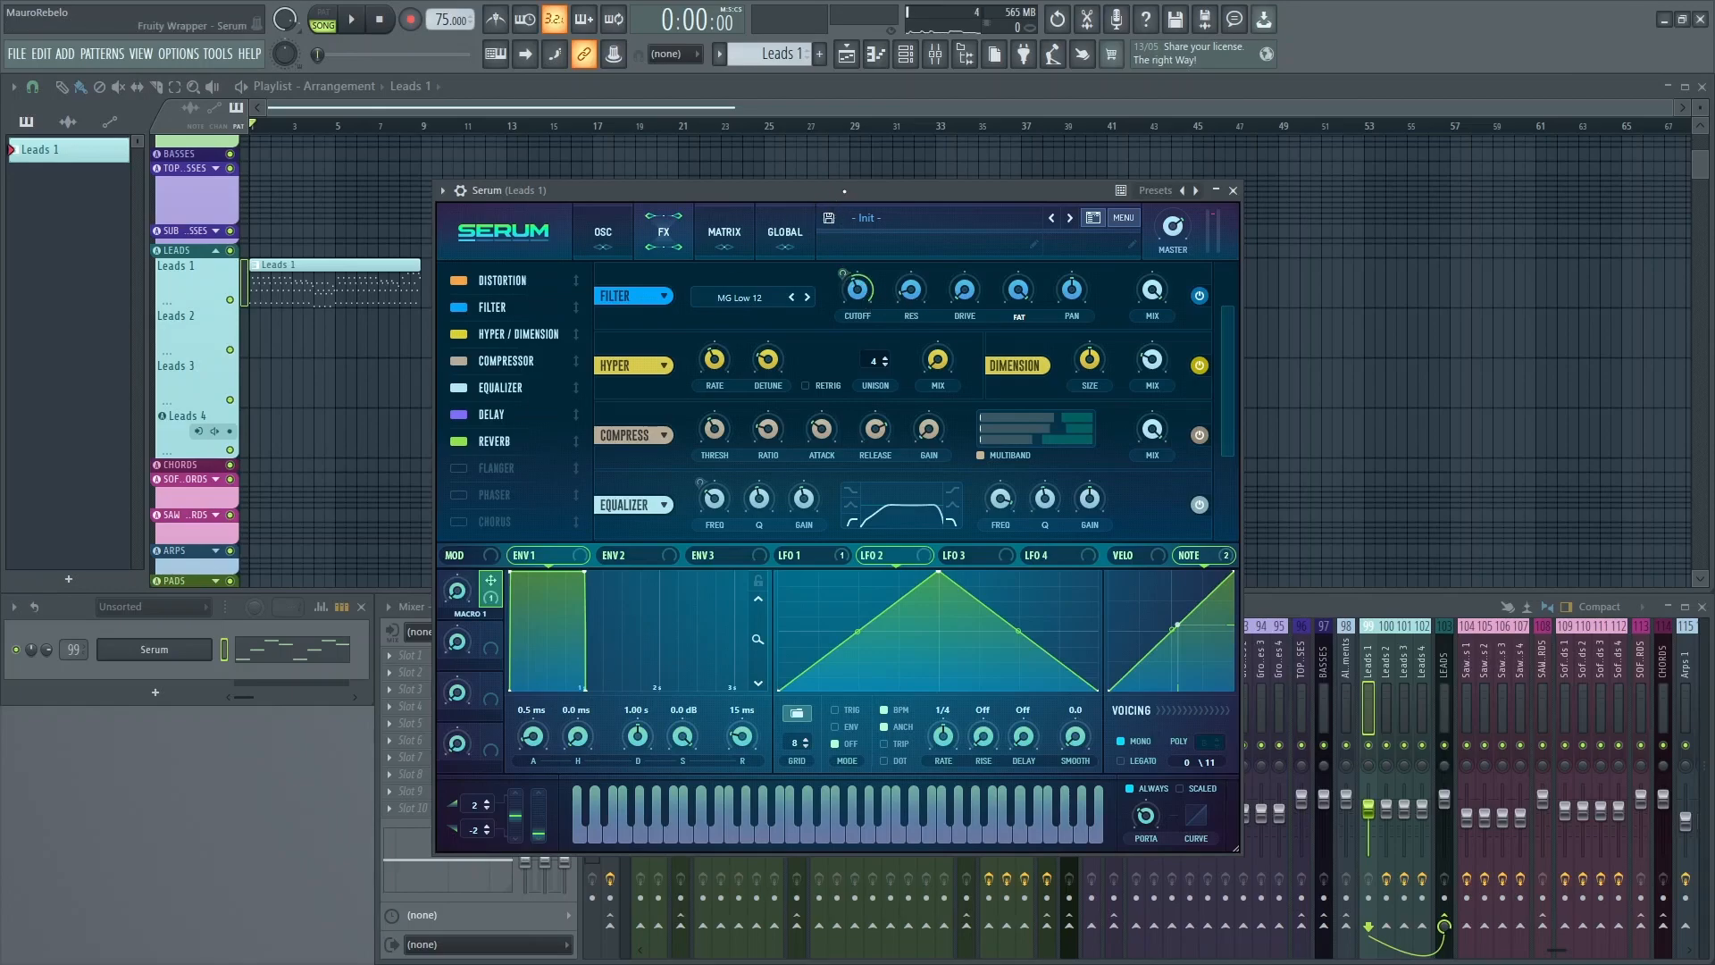
Audition the lead at different Macro 1 amounts and rename the macro CUTOFF.
key(space)
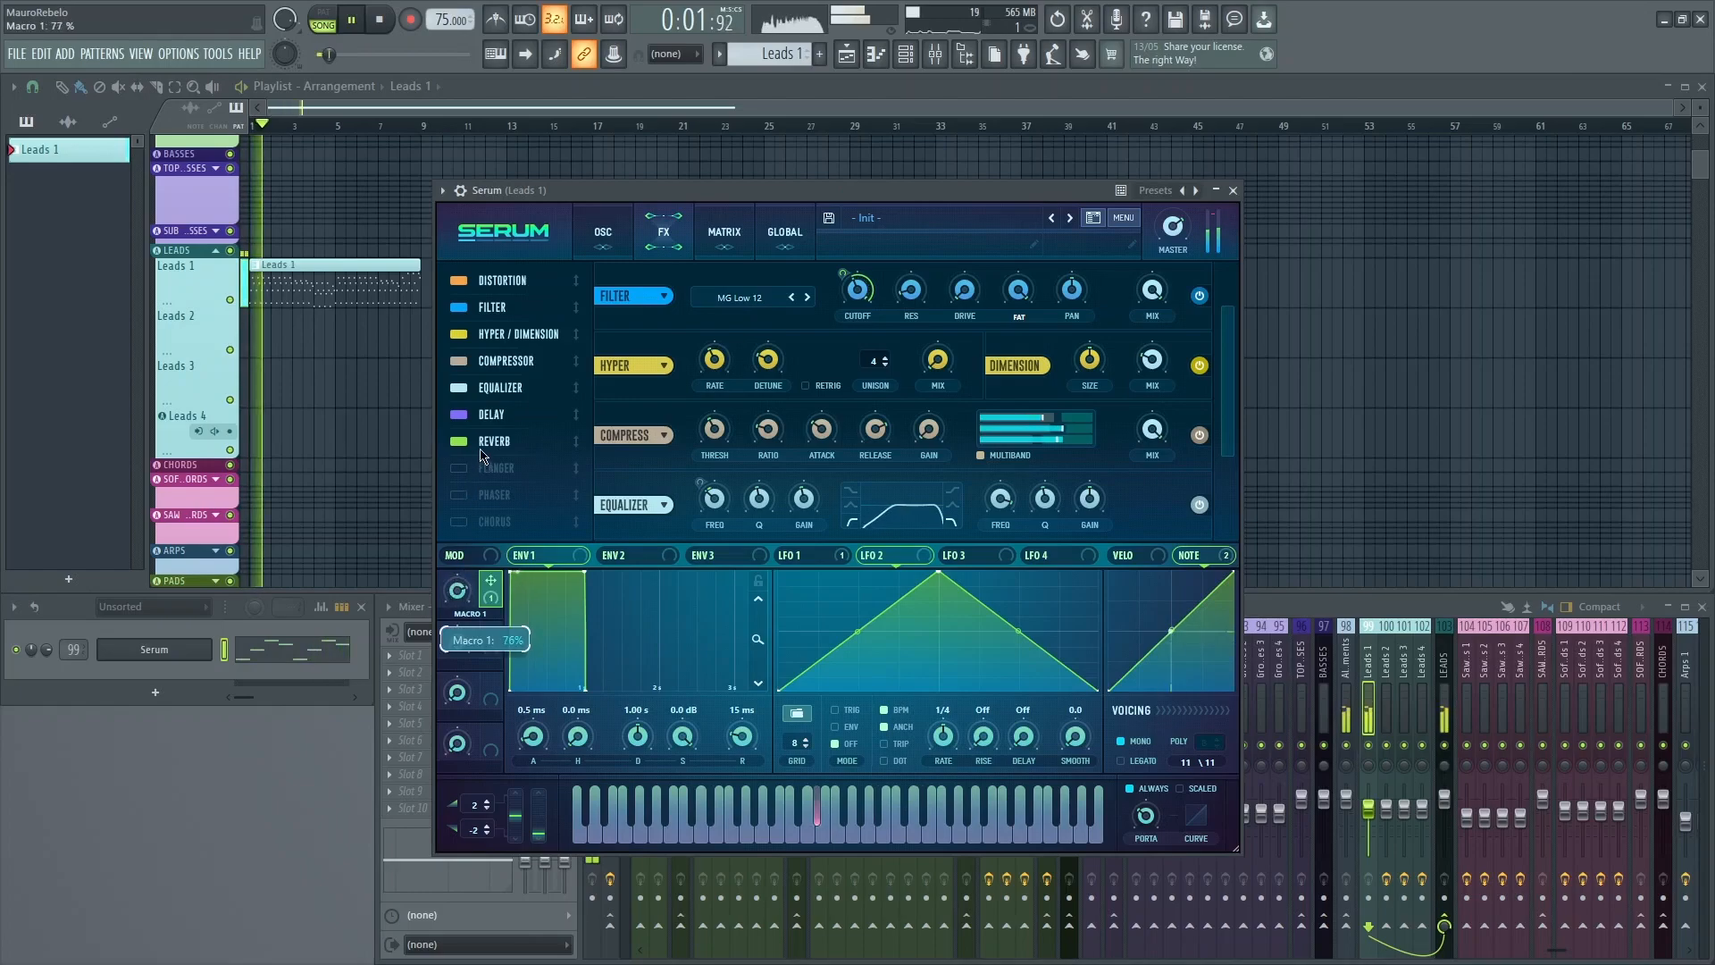
key(space)
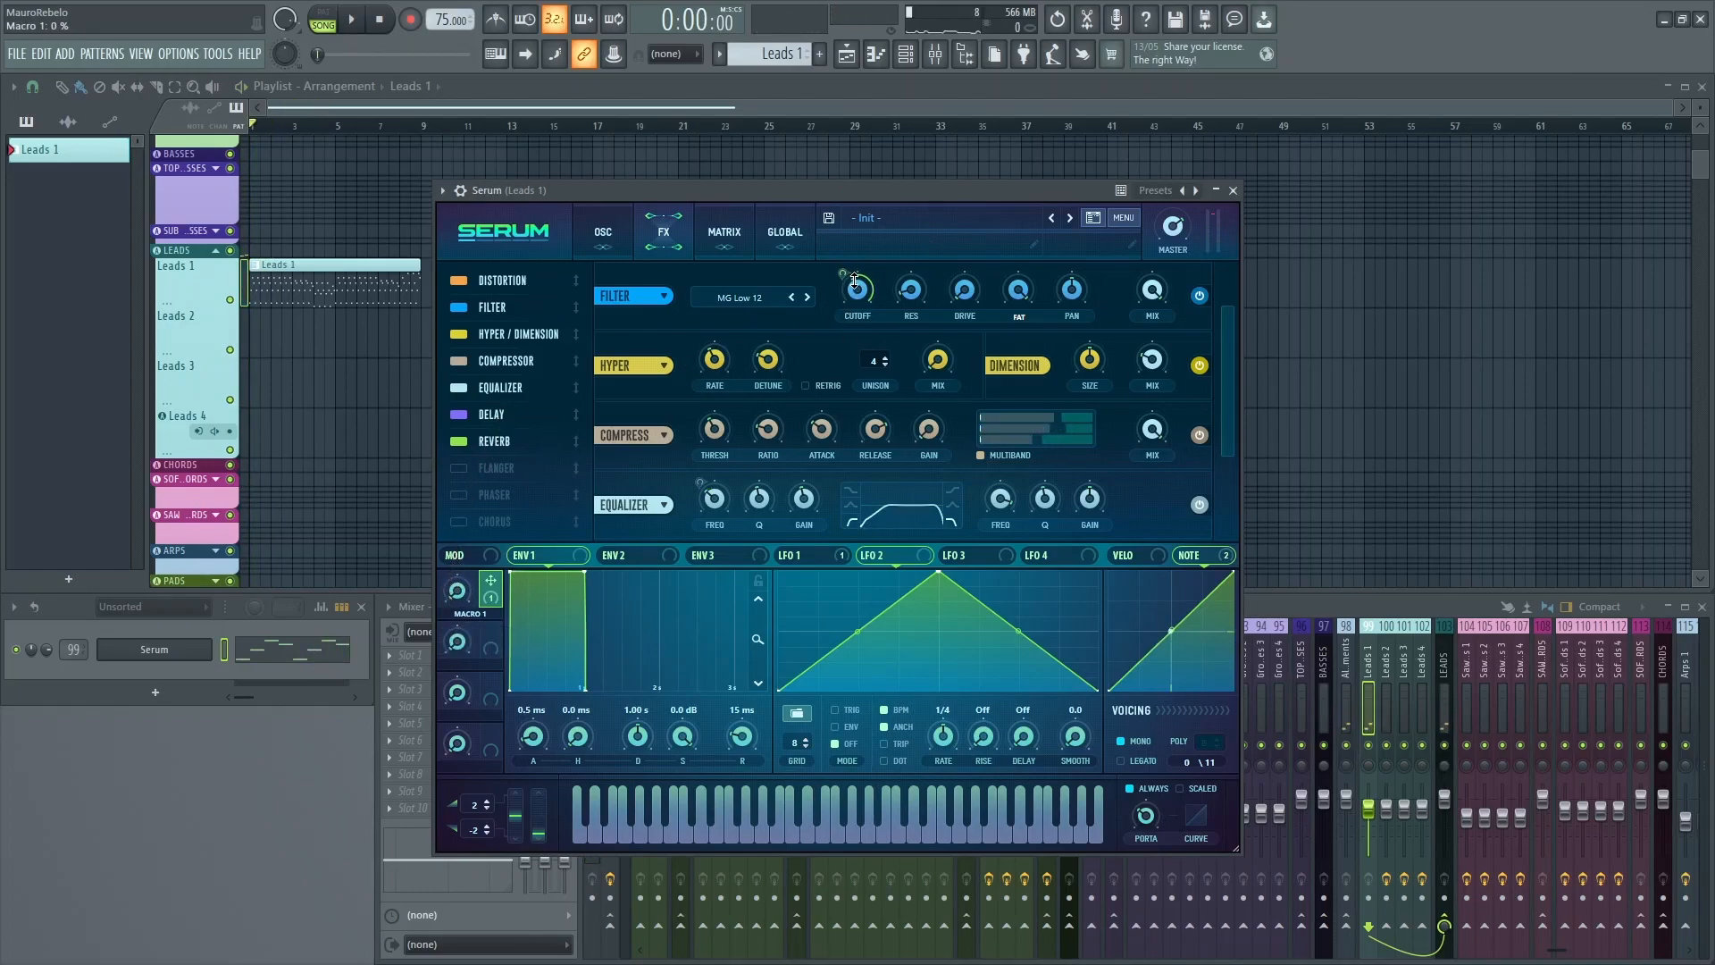
key(space)
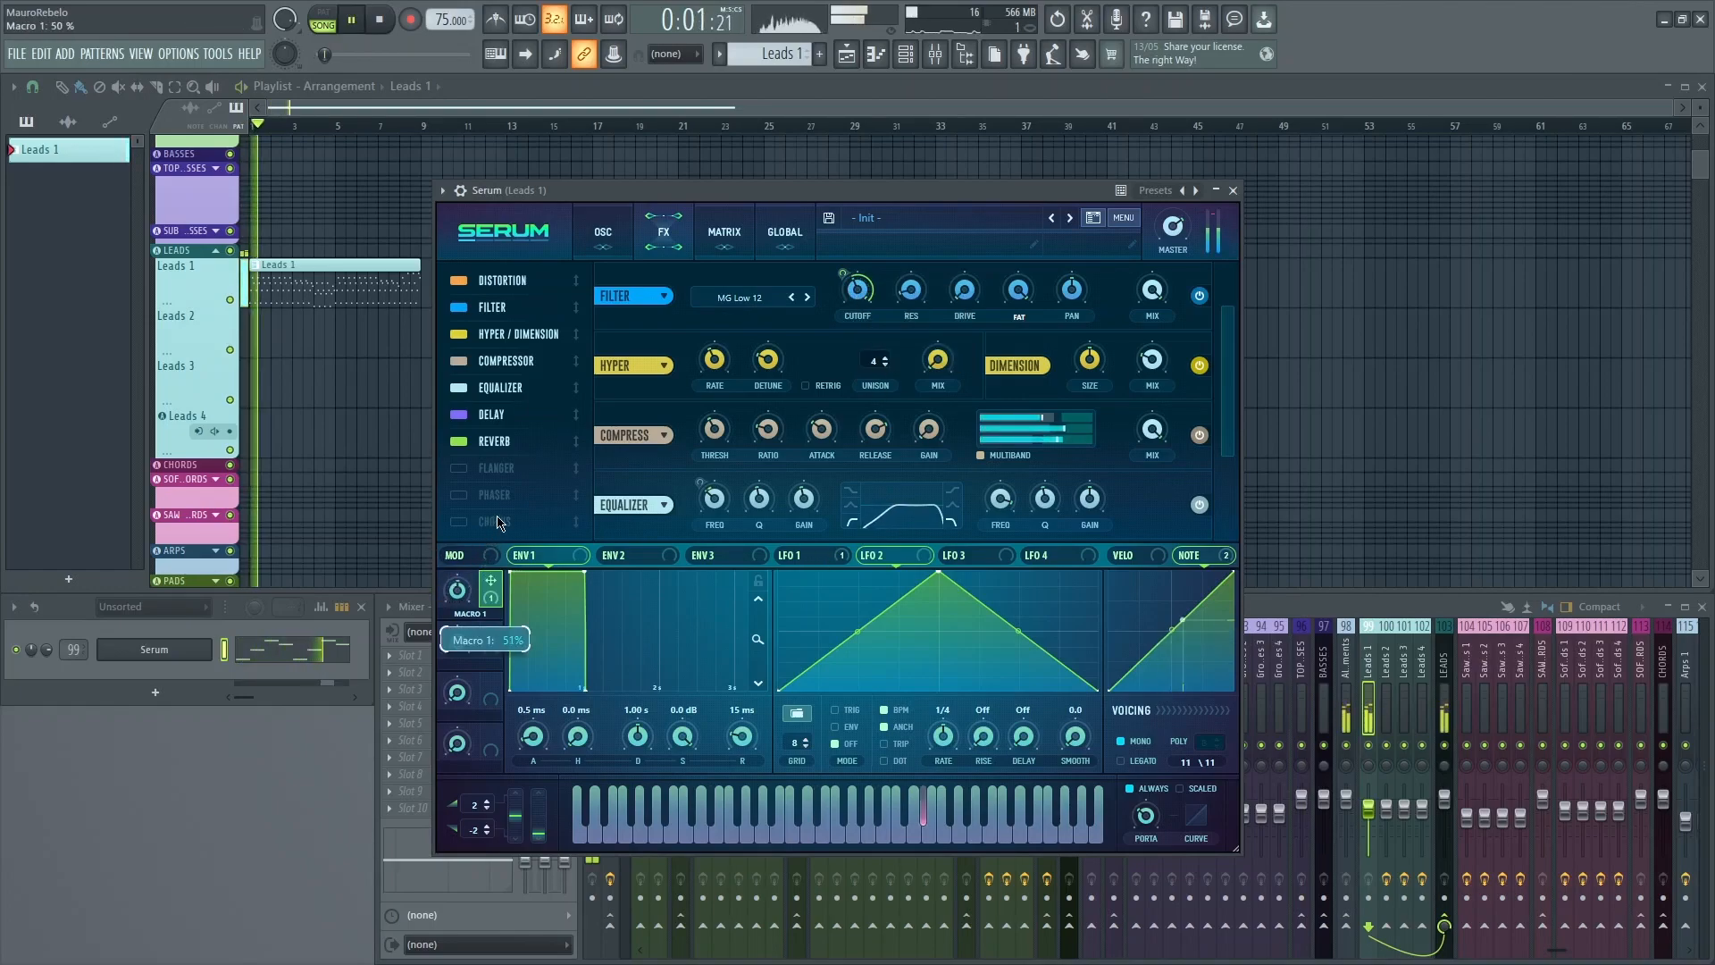
key(space)
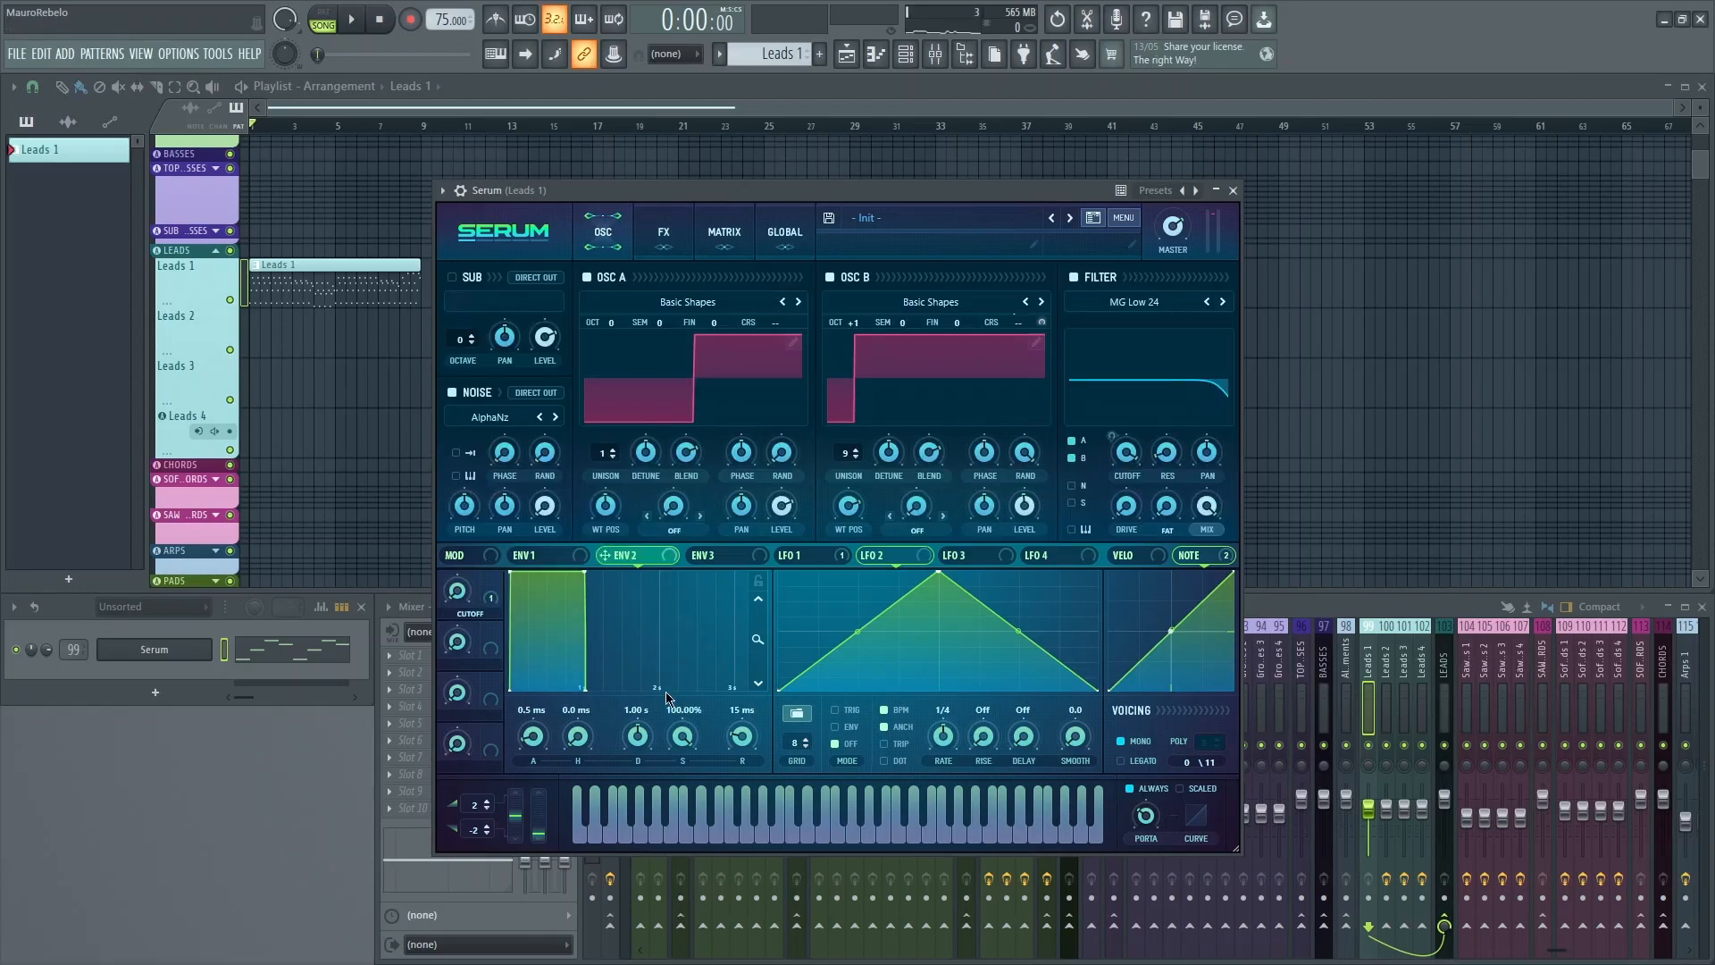
Give Env 2 a decay of 18 ms and 0% sustain, assign it to oscillator A's coarse pitch, and adjust the modulation amount.
drag(685, 747, 615, 841)
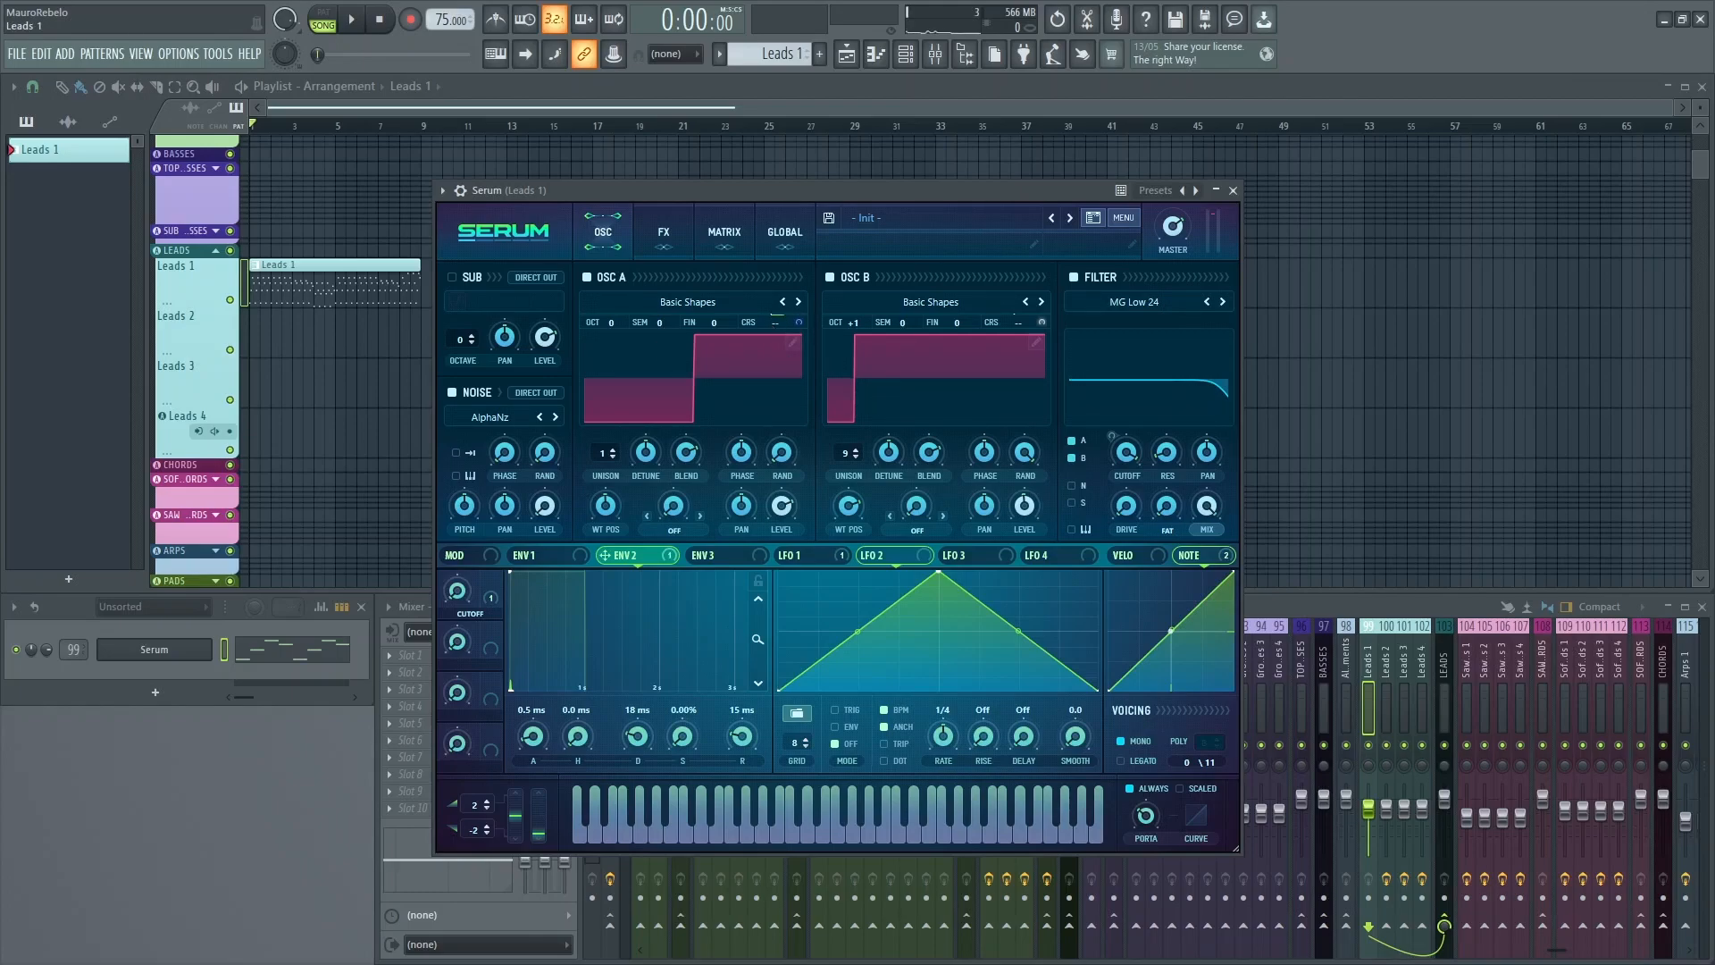
click(722, 234)
double_click(655, 458)
text(2)
key(Return)
Audition the lead with the Env 2 pitch modulation on oscillator A.
key(space)
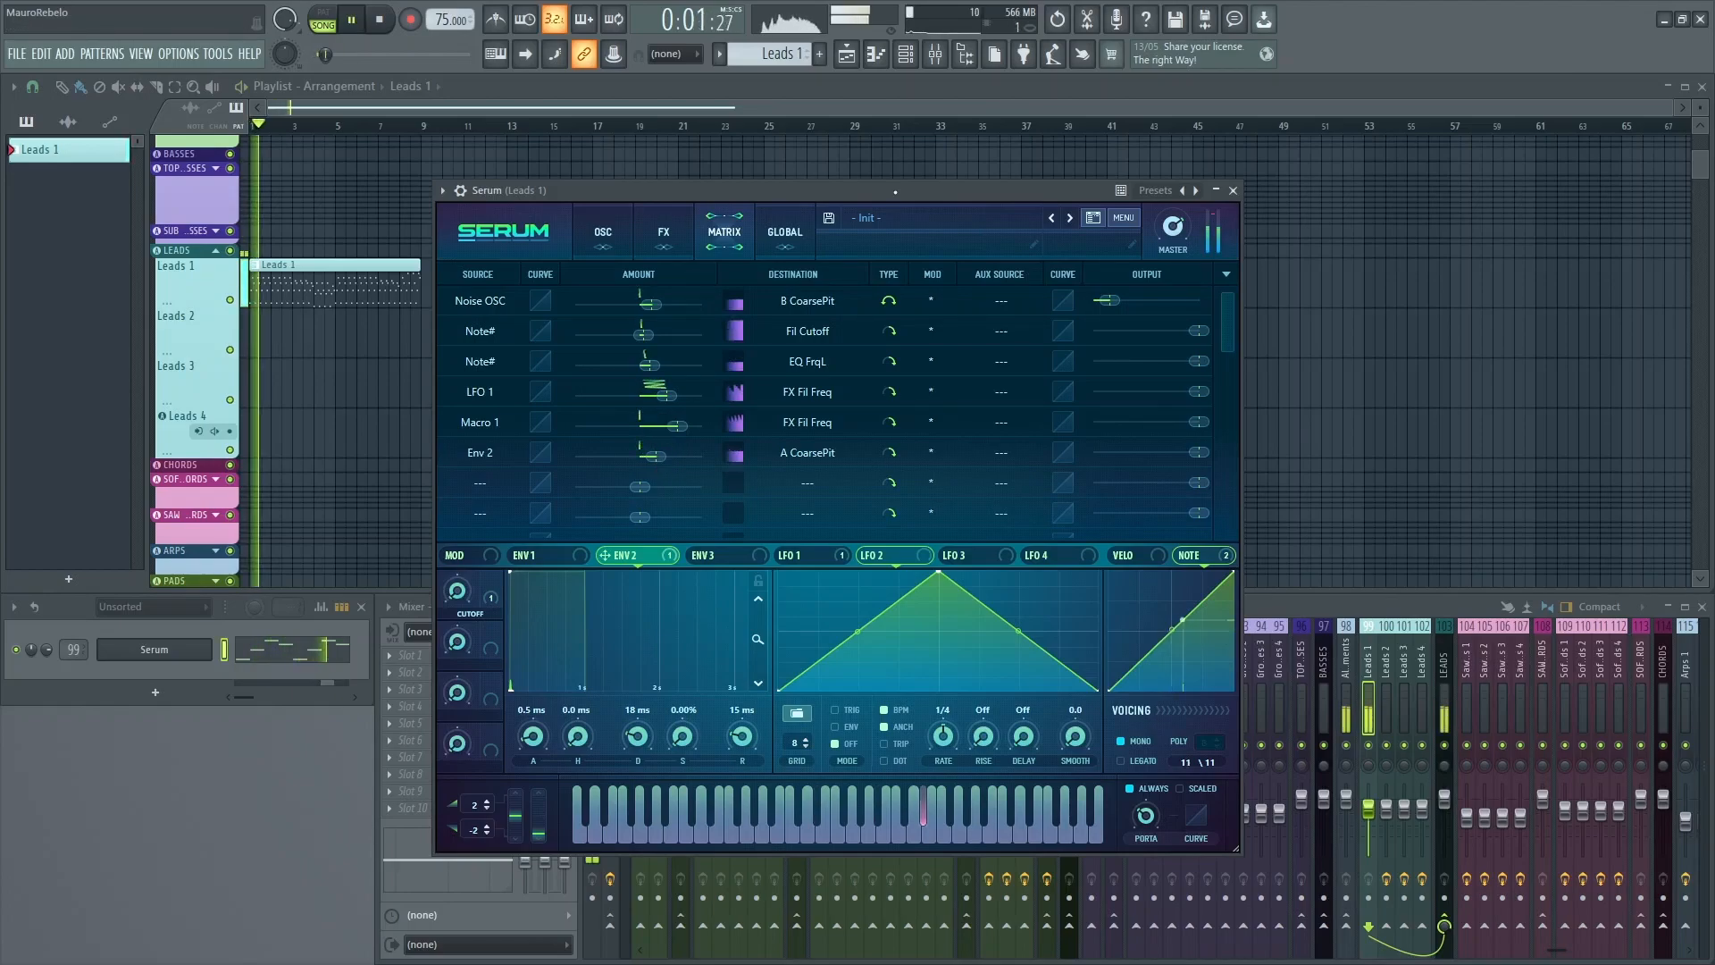
key(space)
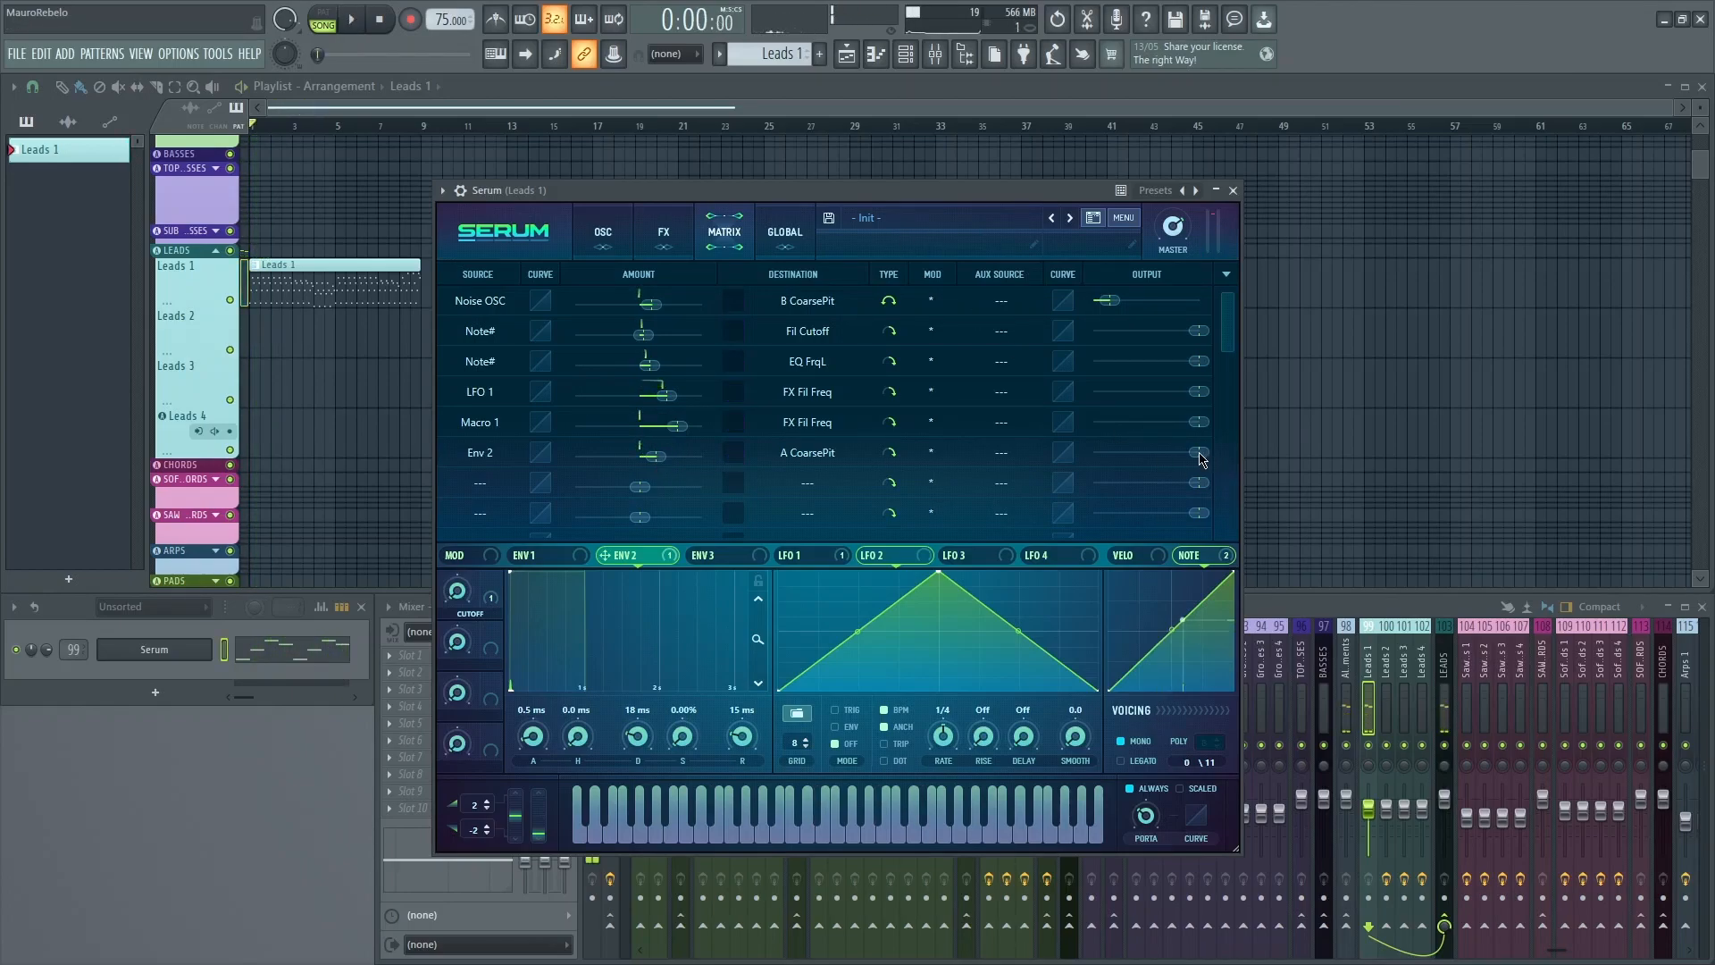
key(space)
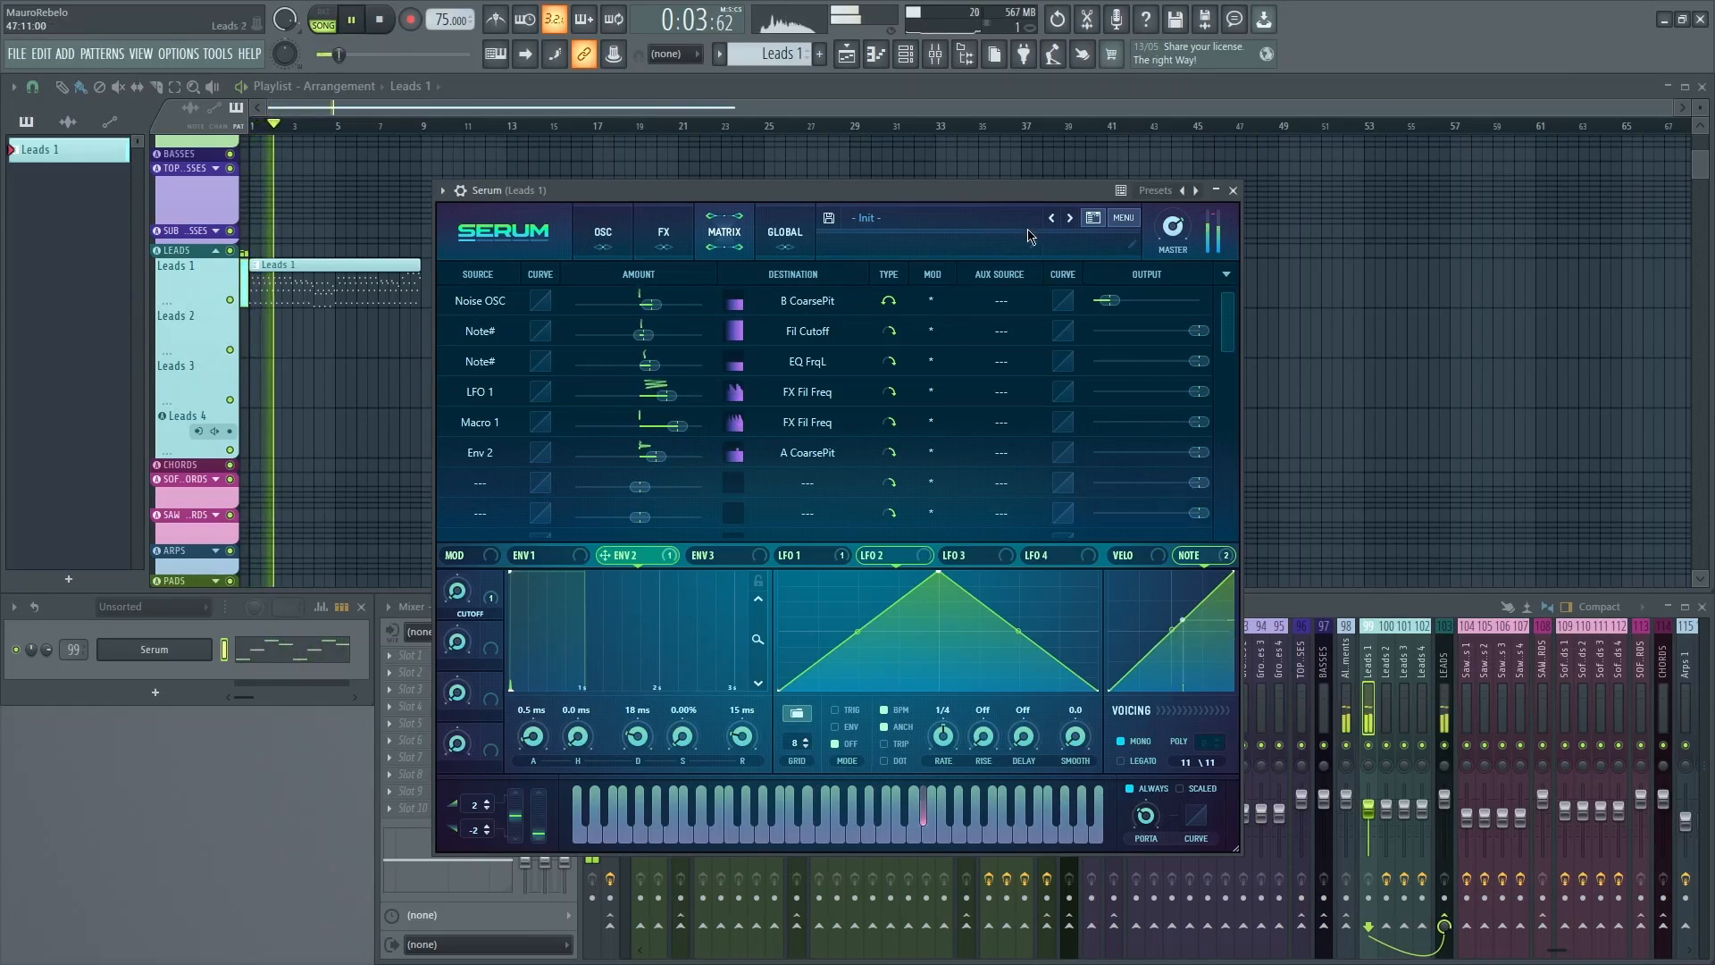
key(space)
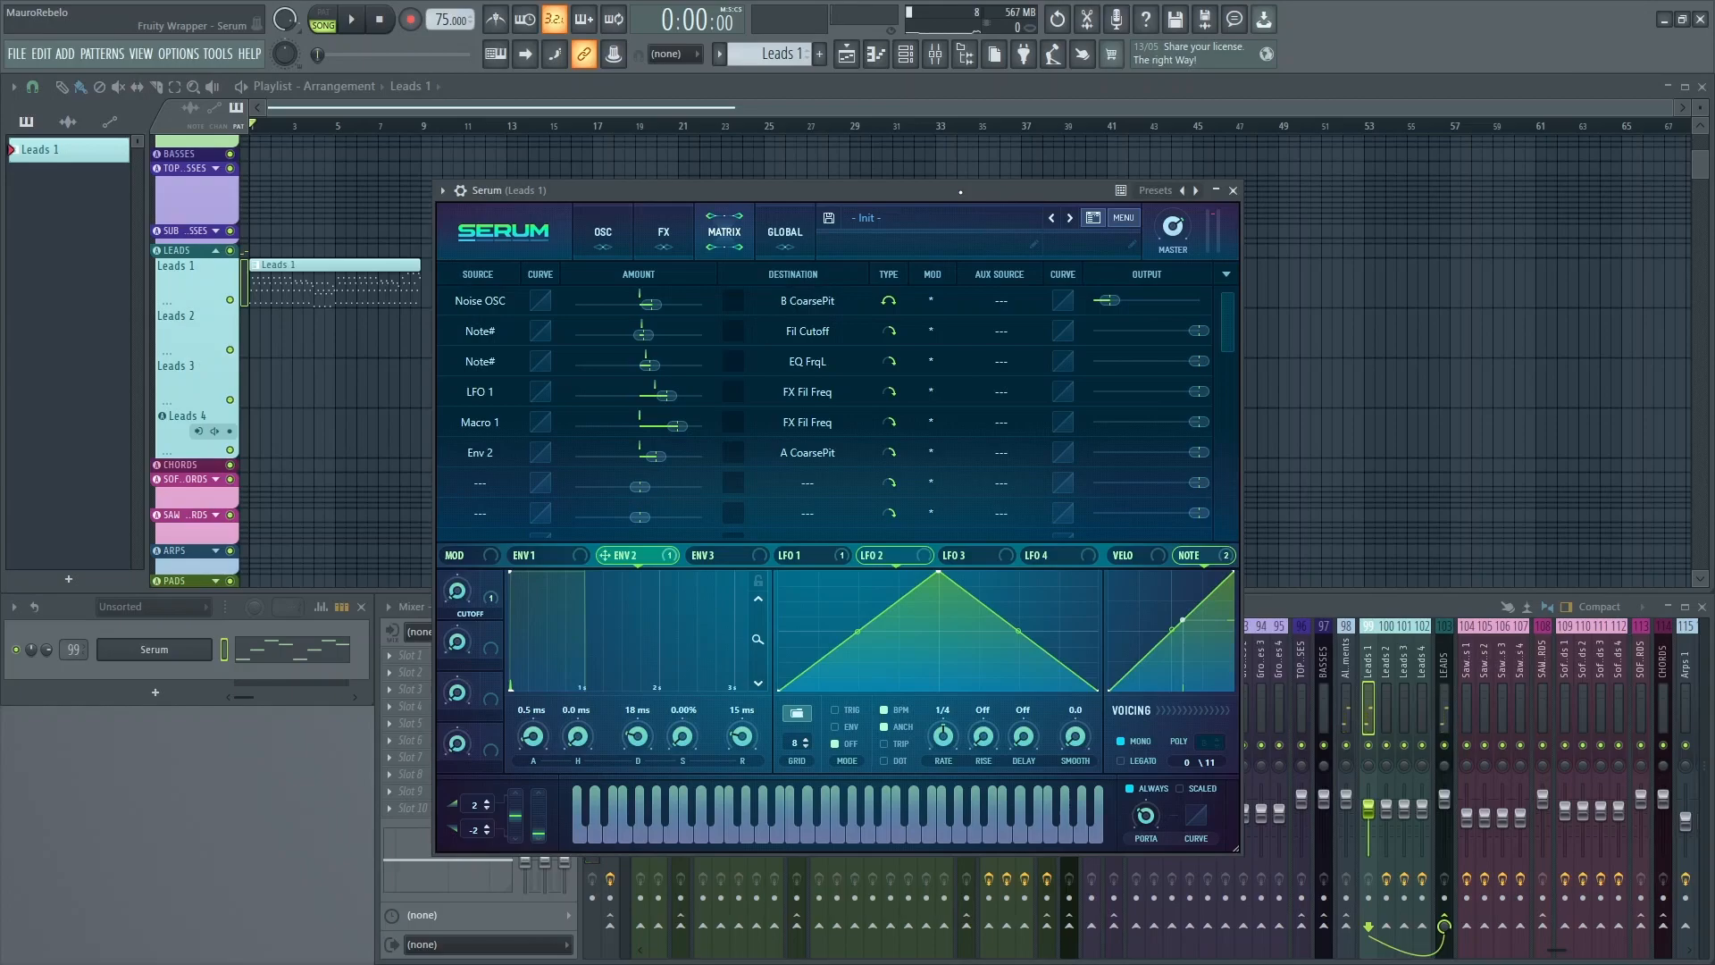
Bend the Env 2 modulation's source curve to about -46 and audition the pitch attack.
drag(540, 452, 545, 466)
drag(556, 466, 547, 454)
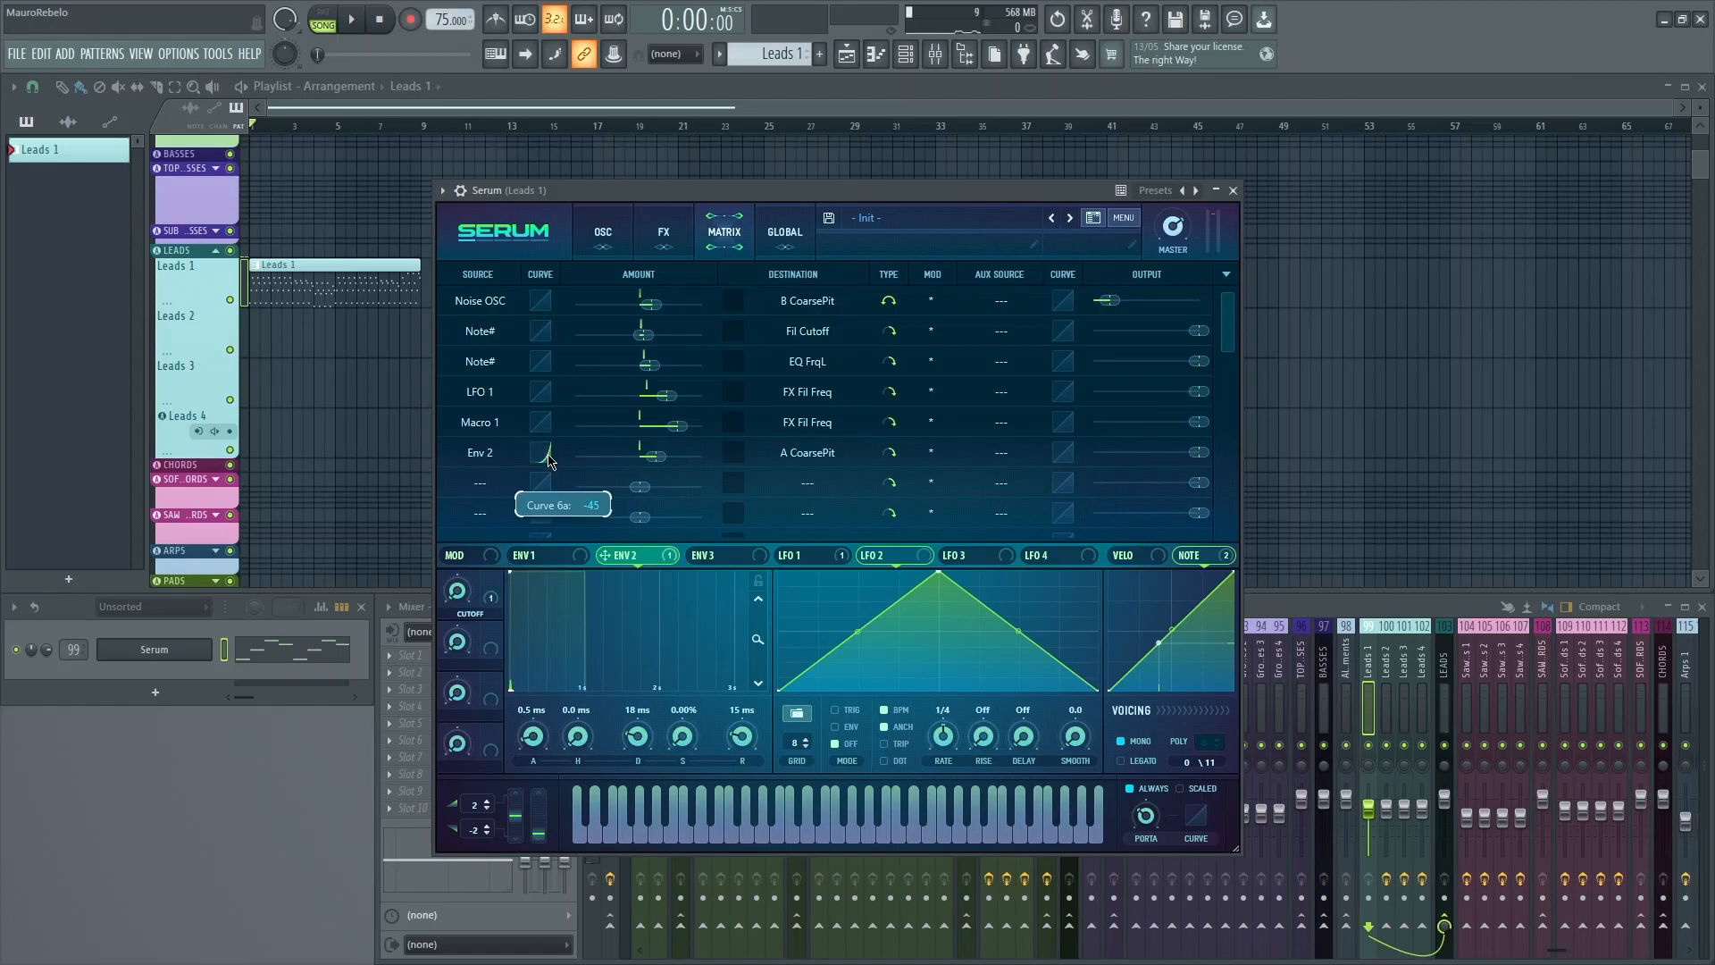
key(space)
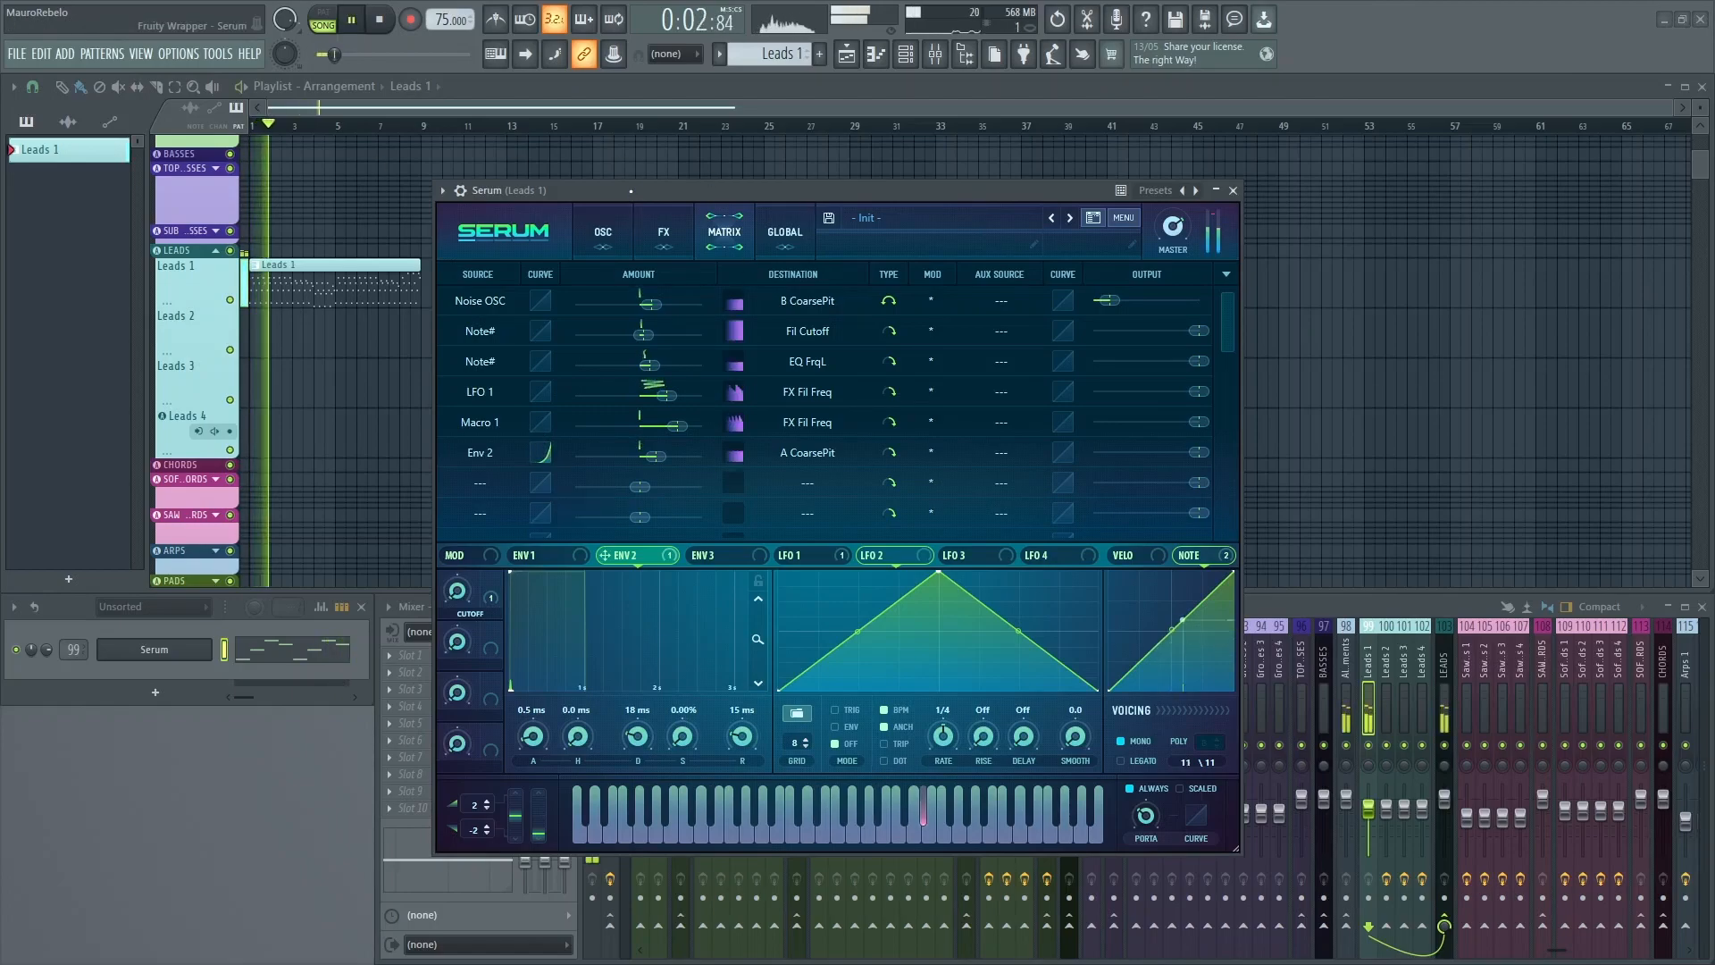
key(space)
key(space)
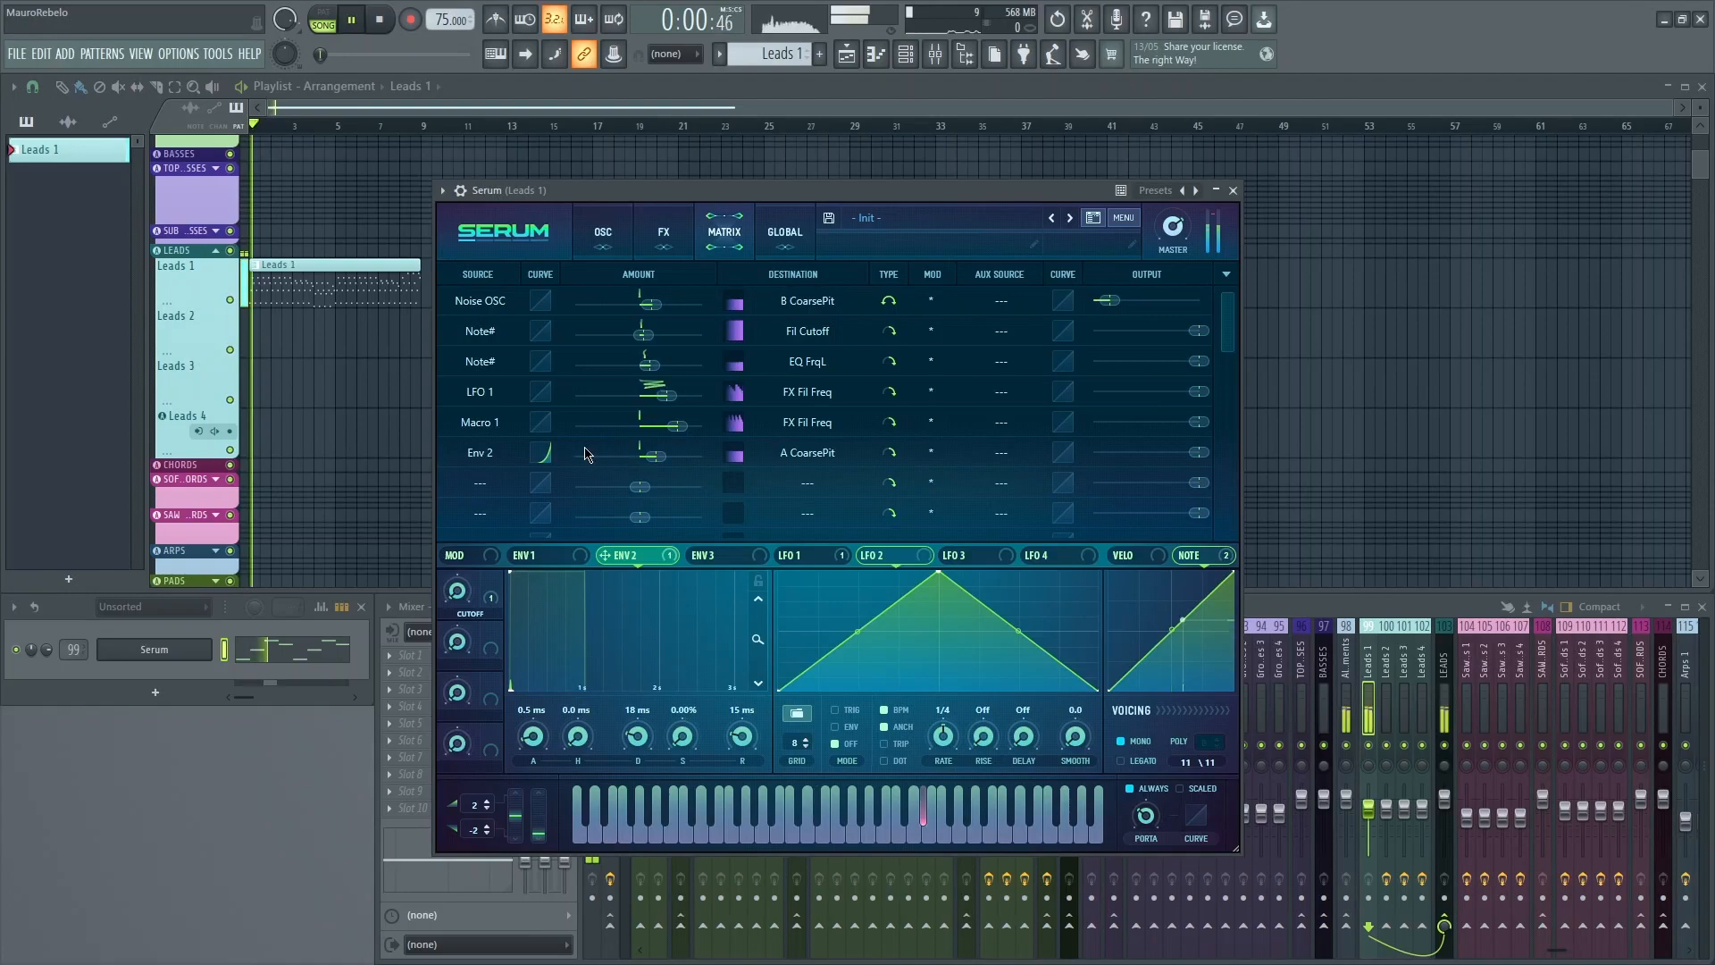
drag(543, 453, 547, 465)
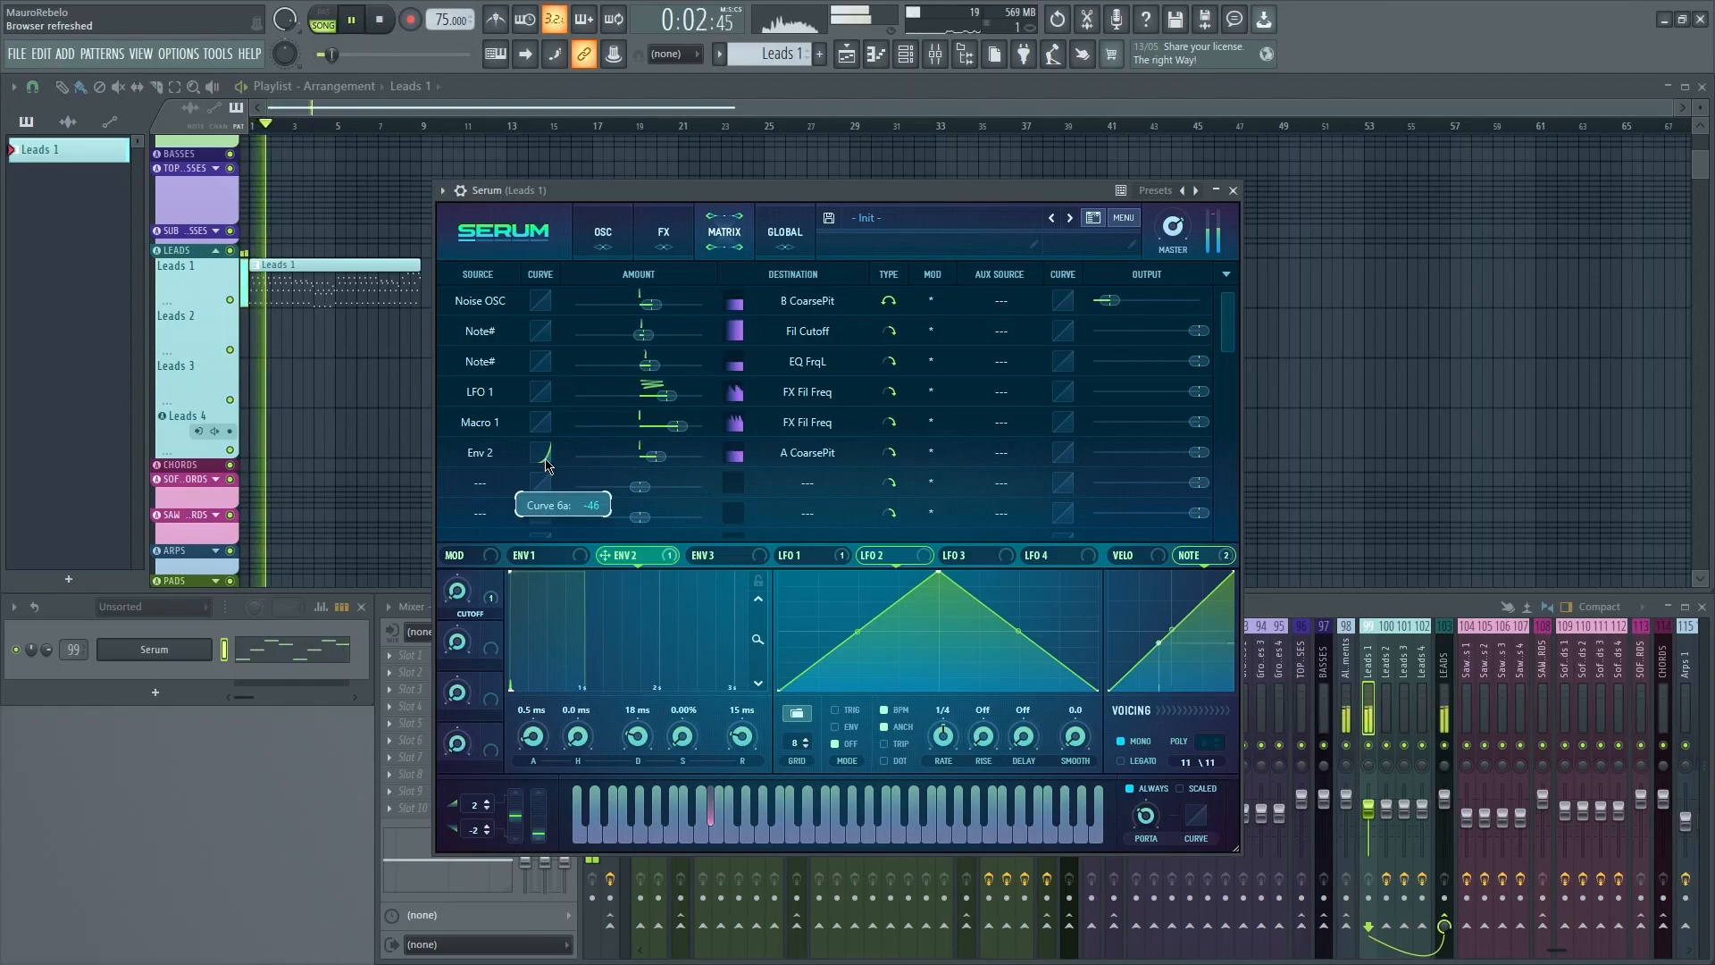
Give Env 3 a decay of 99 ms and 0% sustain, and assign it to oscillator B's octave.
click(603, 232)
key(space)
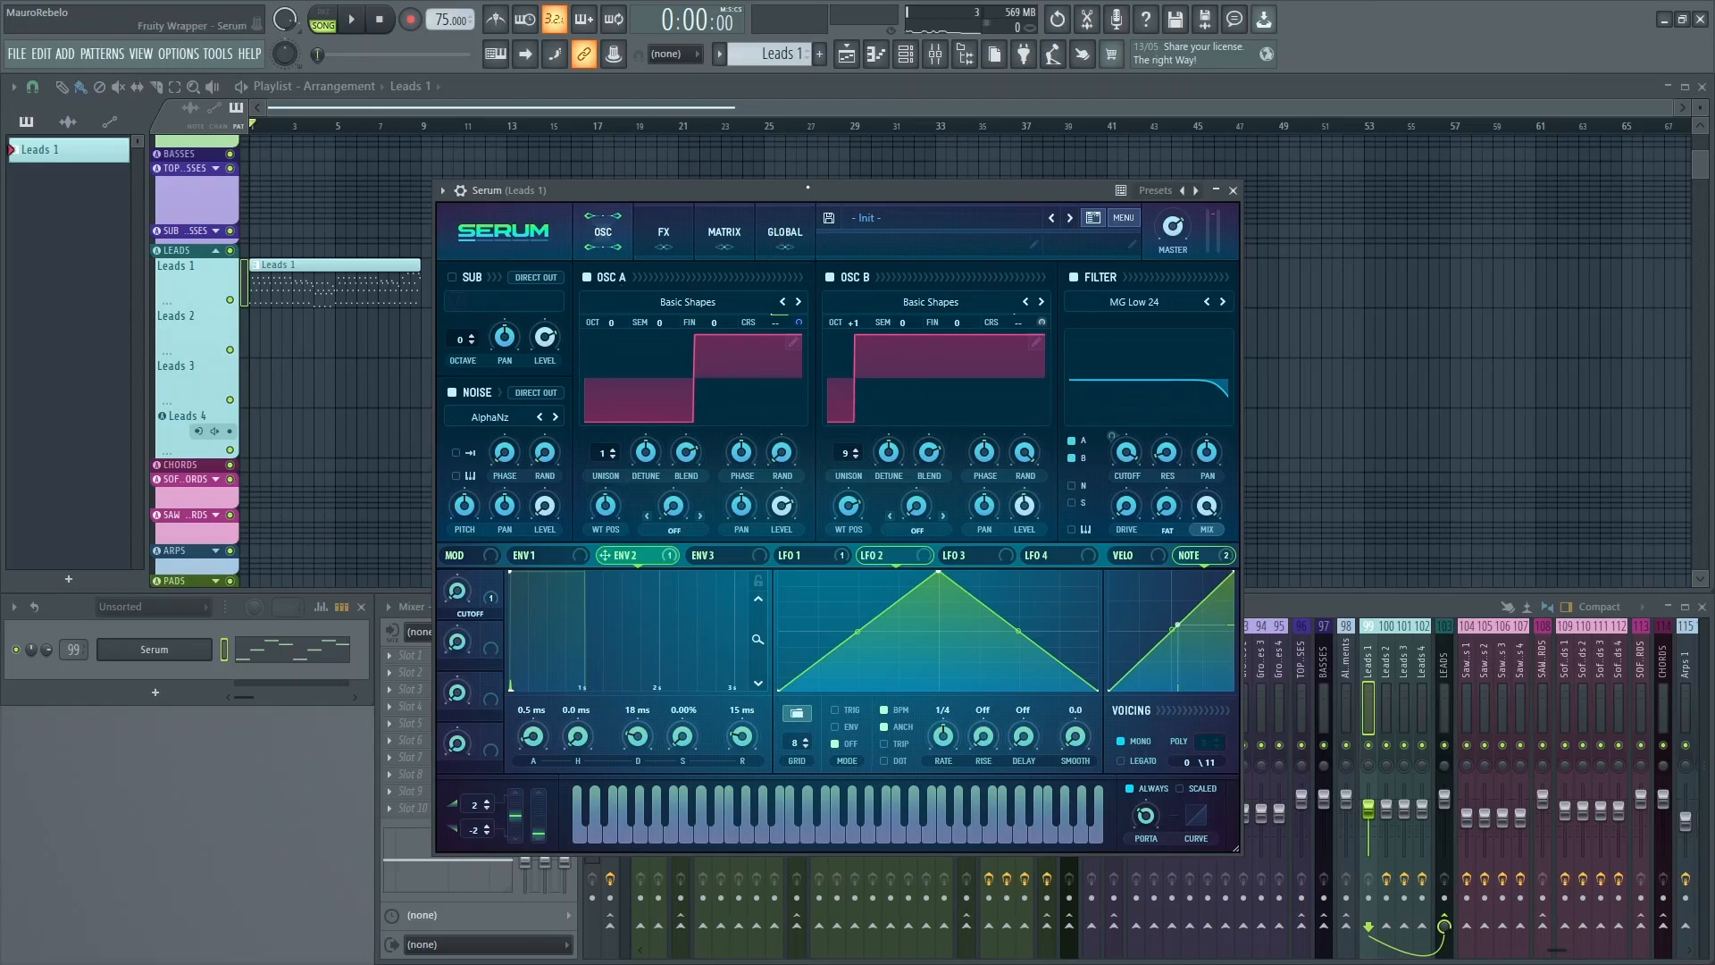
click(725, 559)
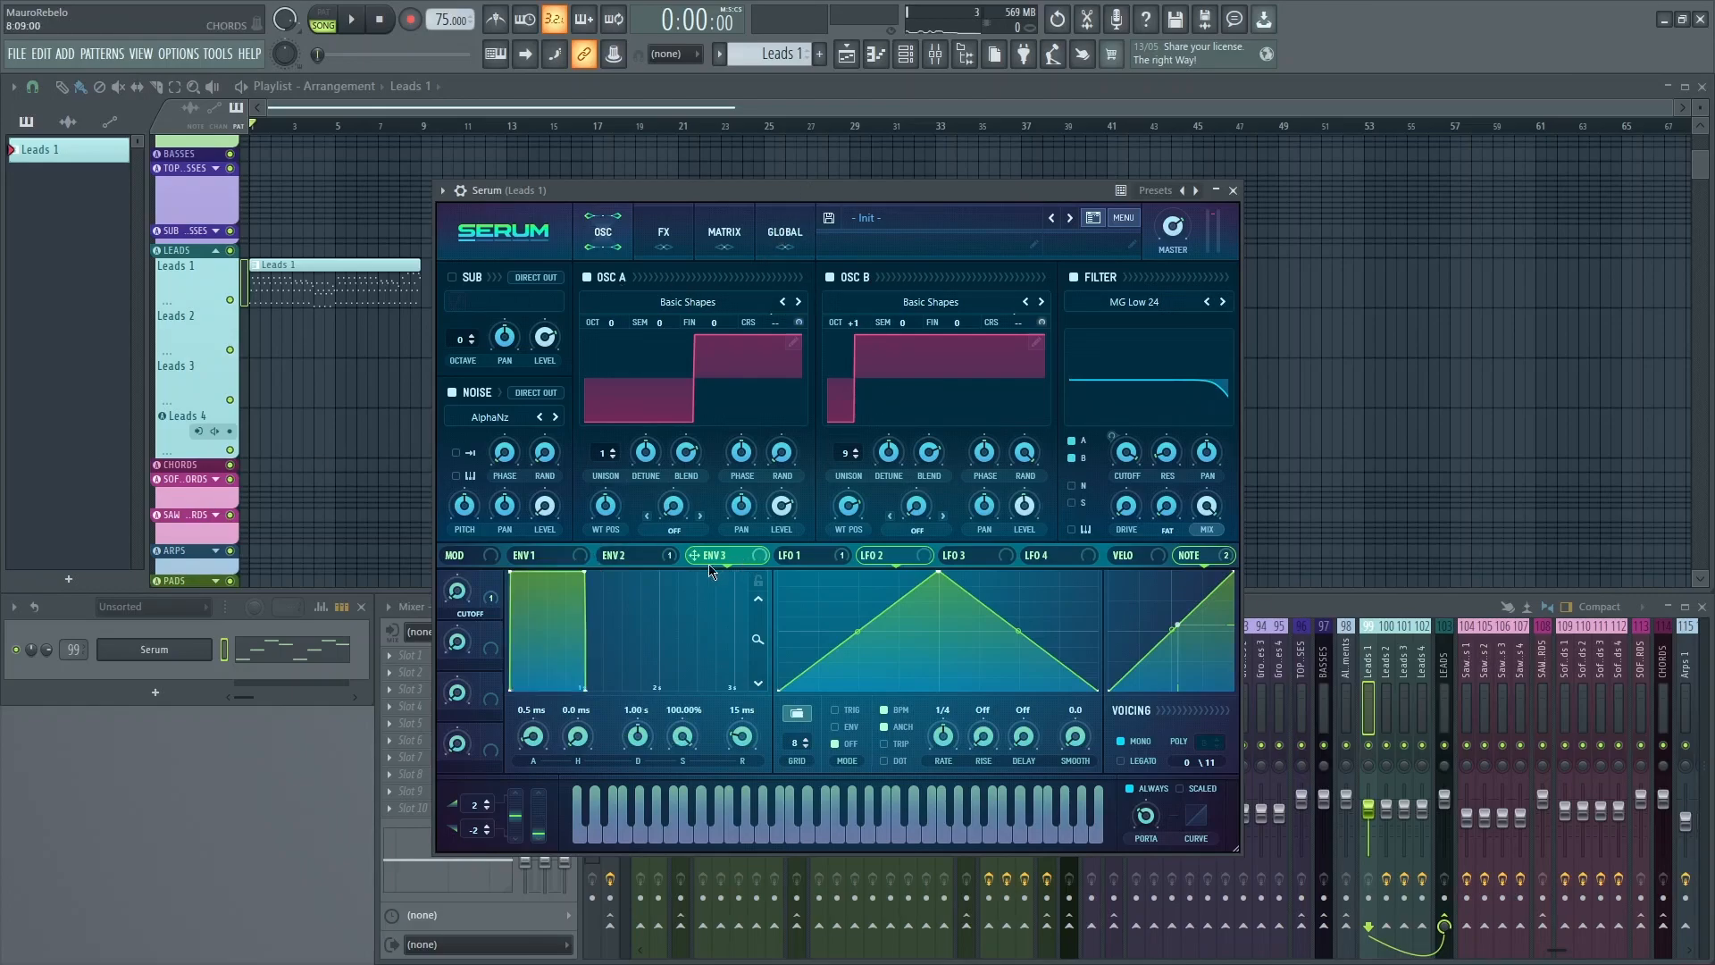
drag(683, 739, 625, 826)
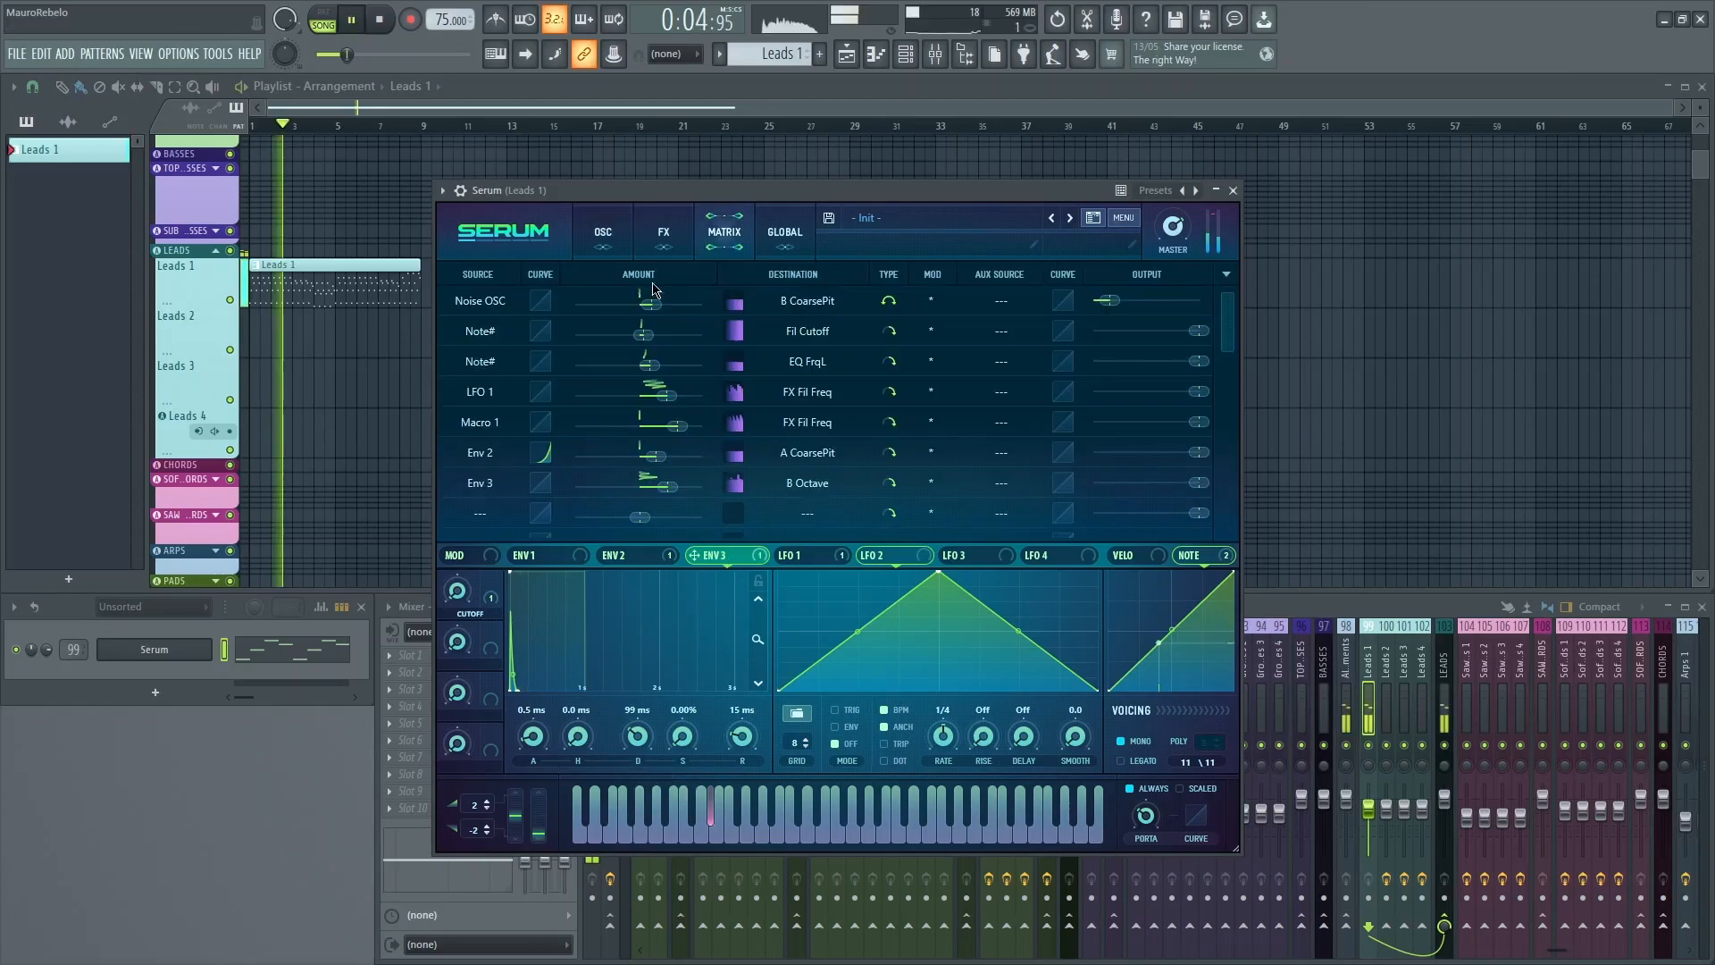
Switch off oscillator A and audition oscillator B with the Env 3 octave modulation.
click(603, 232)
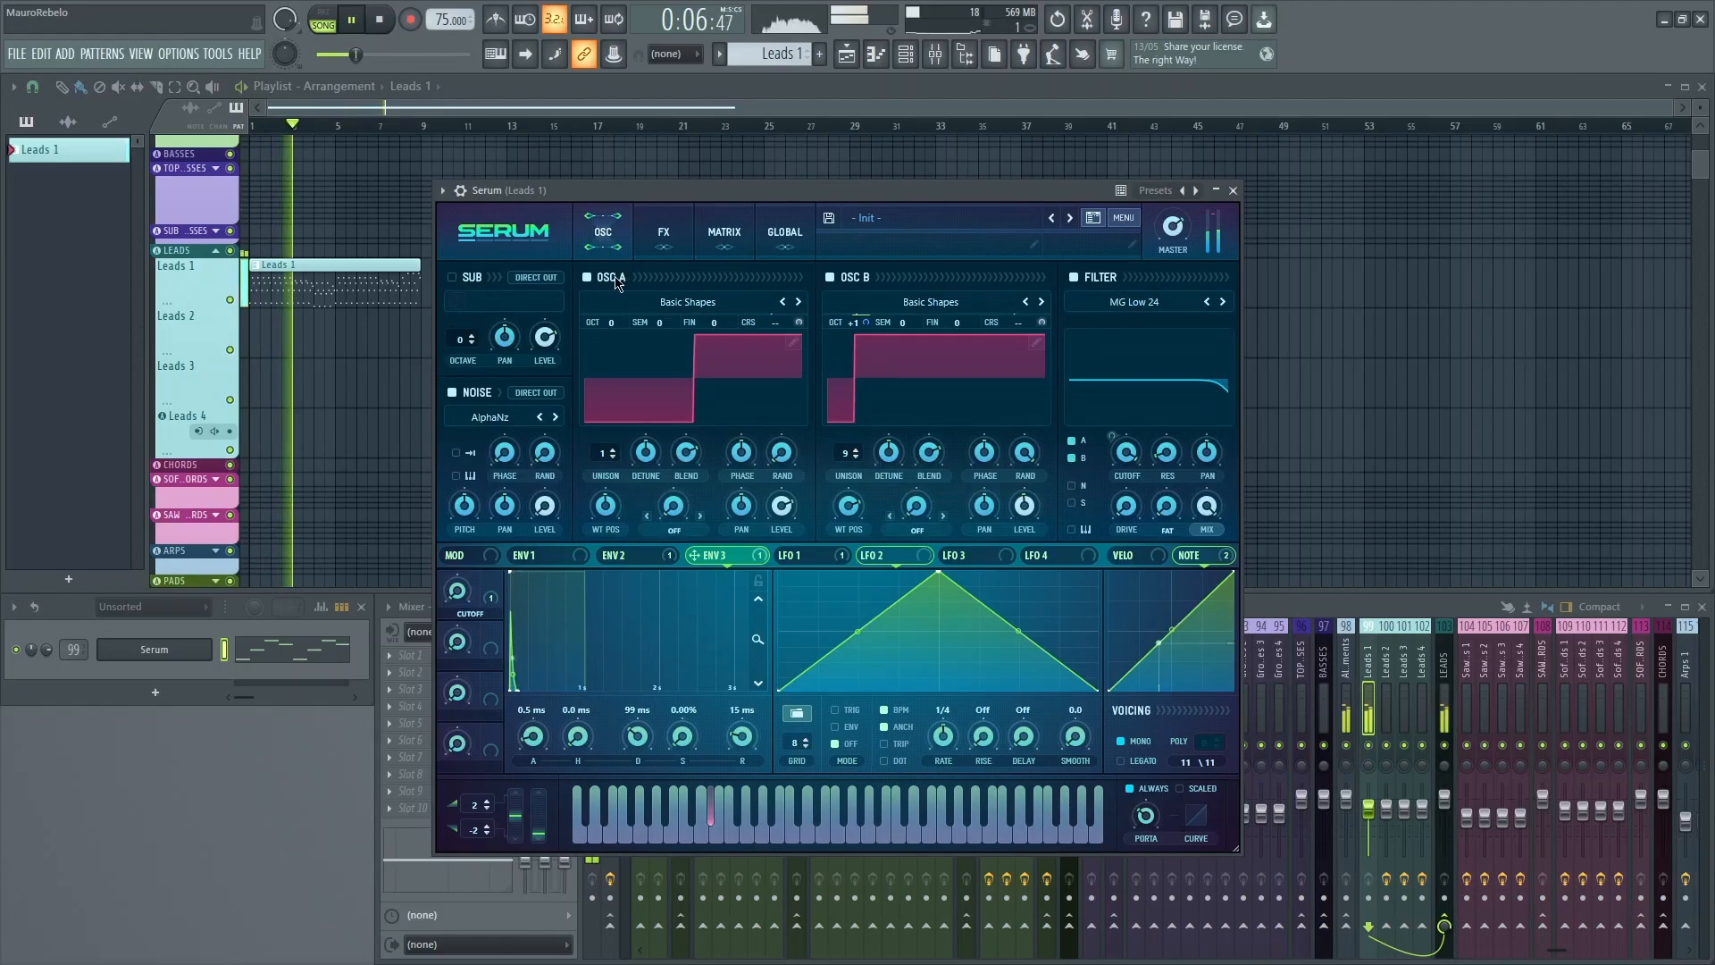
click(587, 277)
key(space)
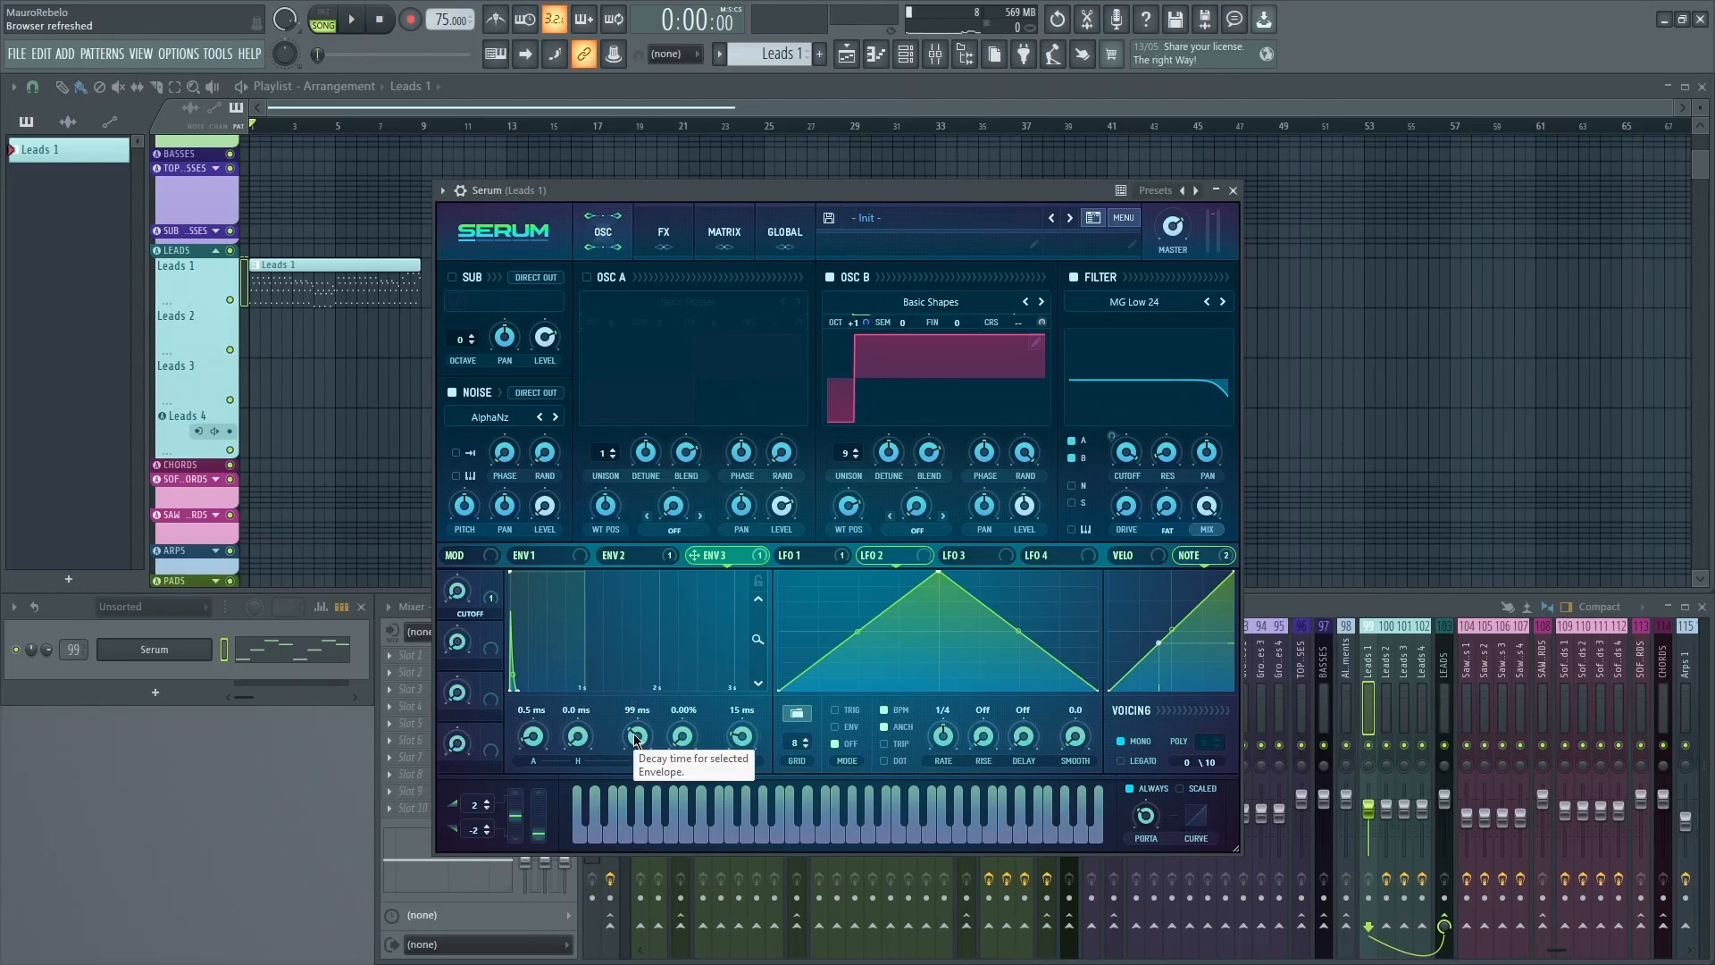
key(space)
key(space)
key(space)
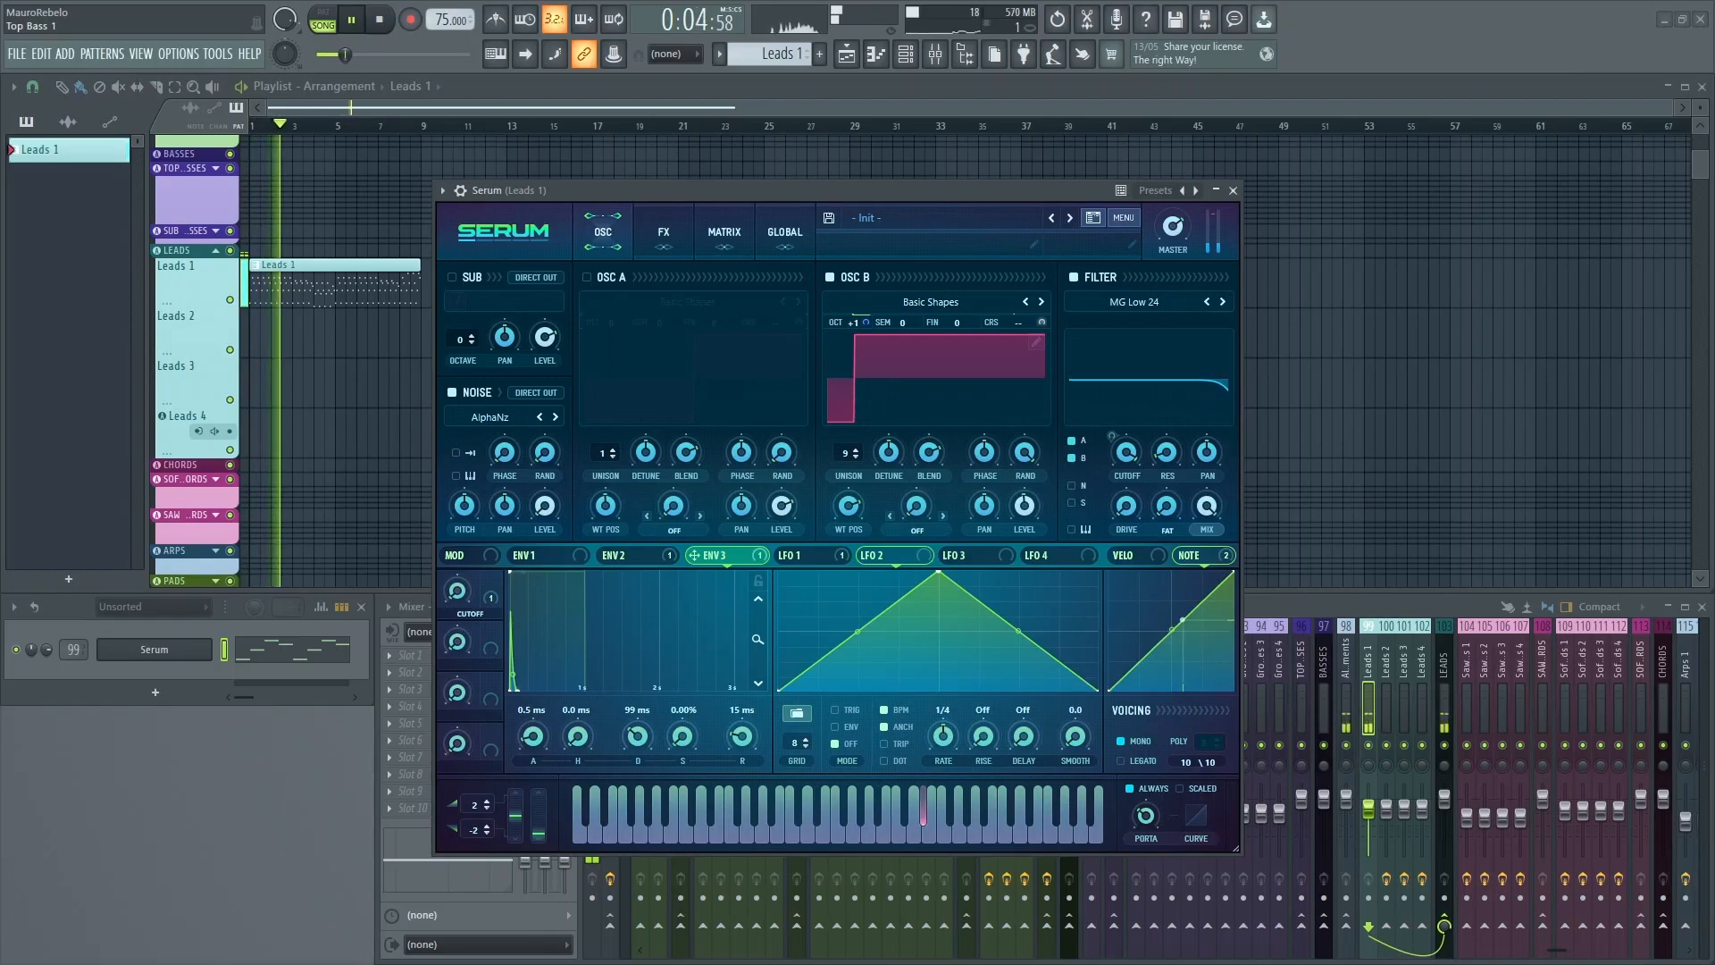
key(space)
Switch oscillator A back on and audition the combined lead.
click(646, 229)
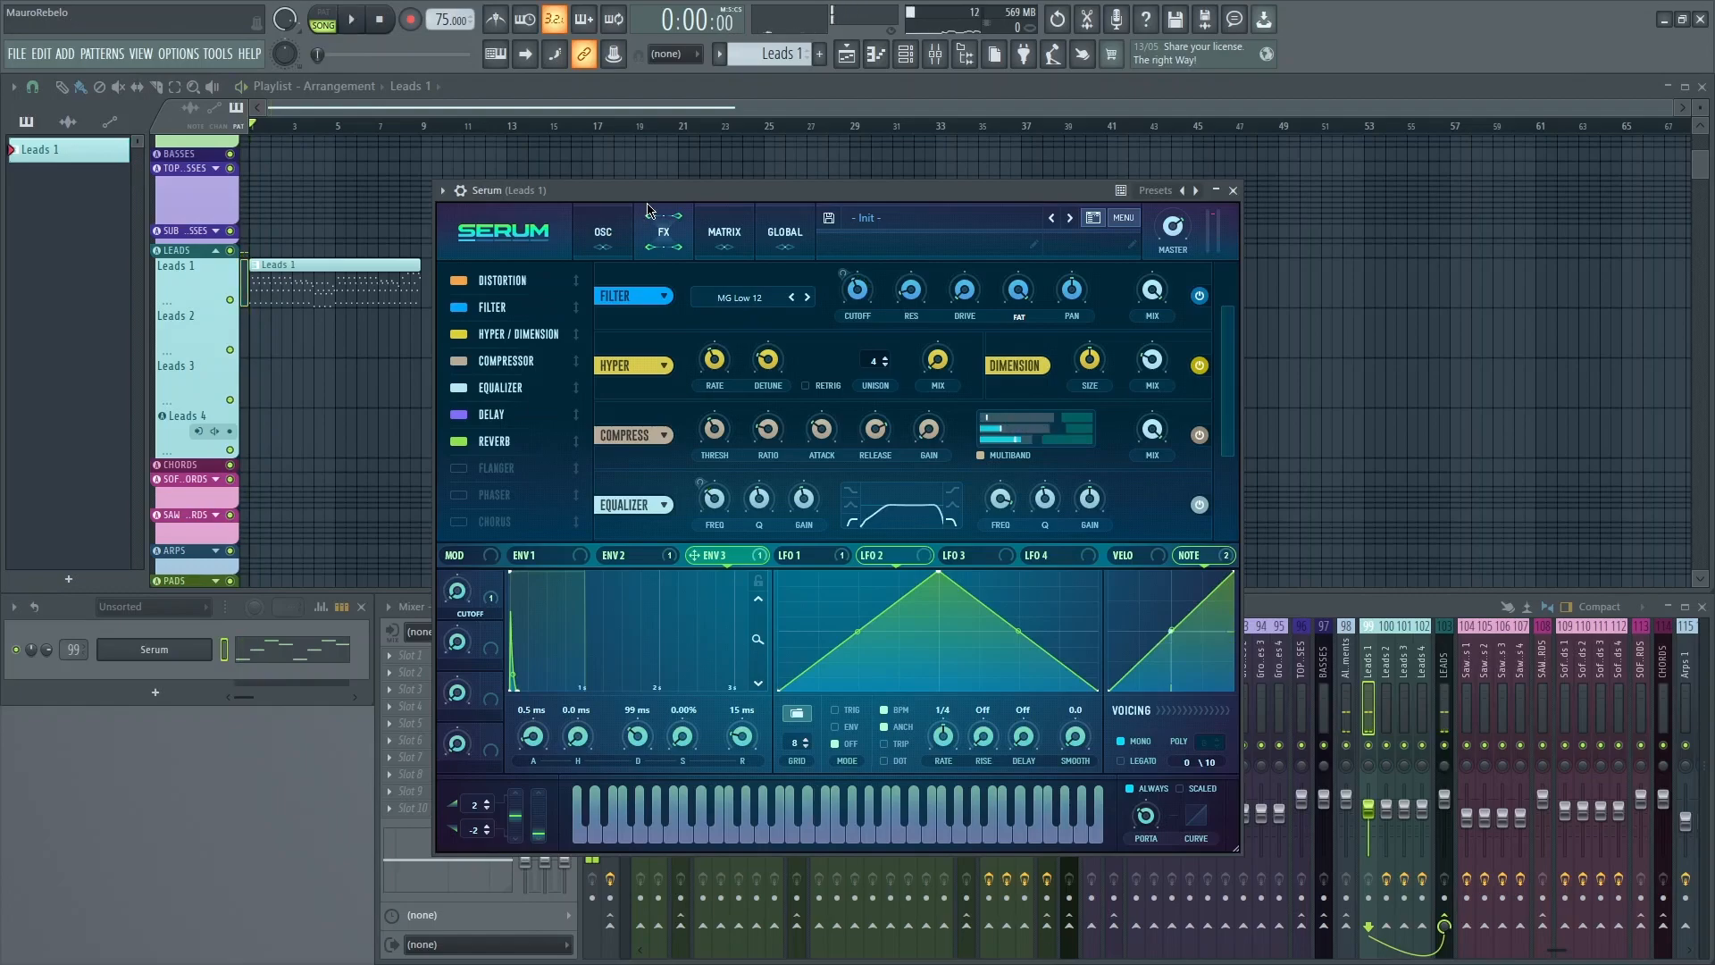
click(604, 232)
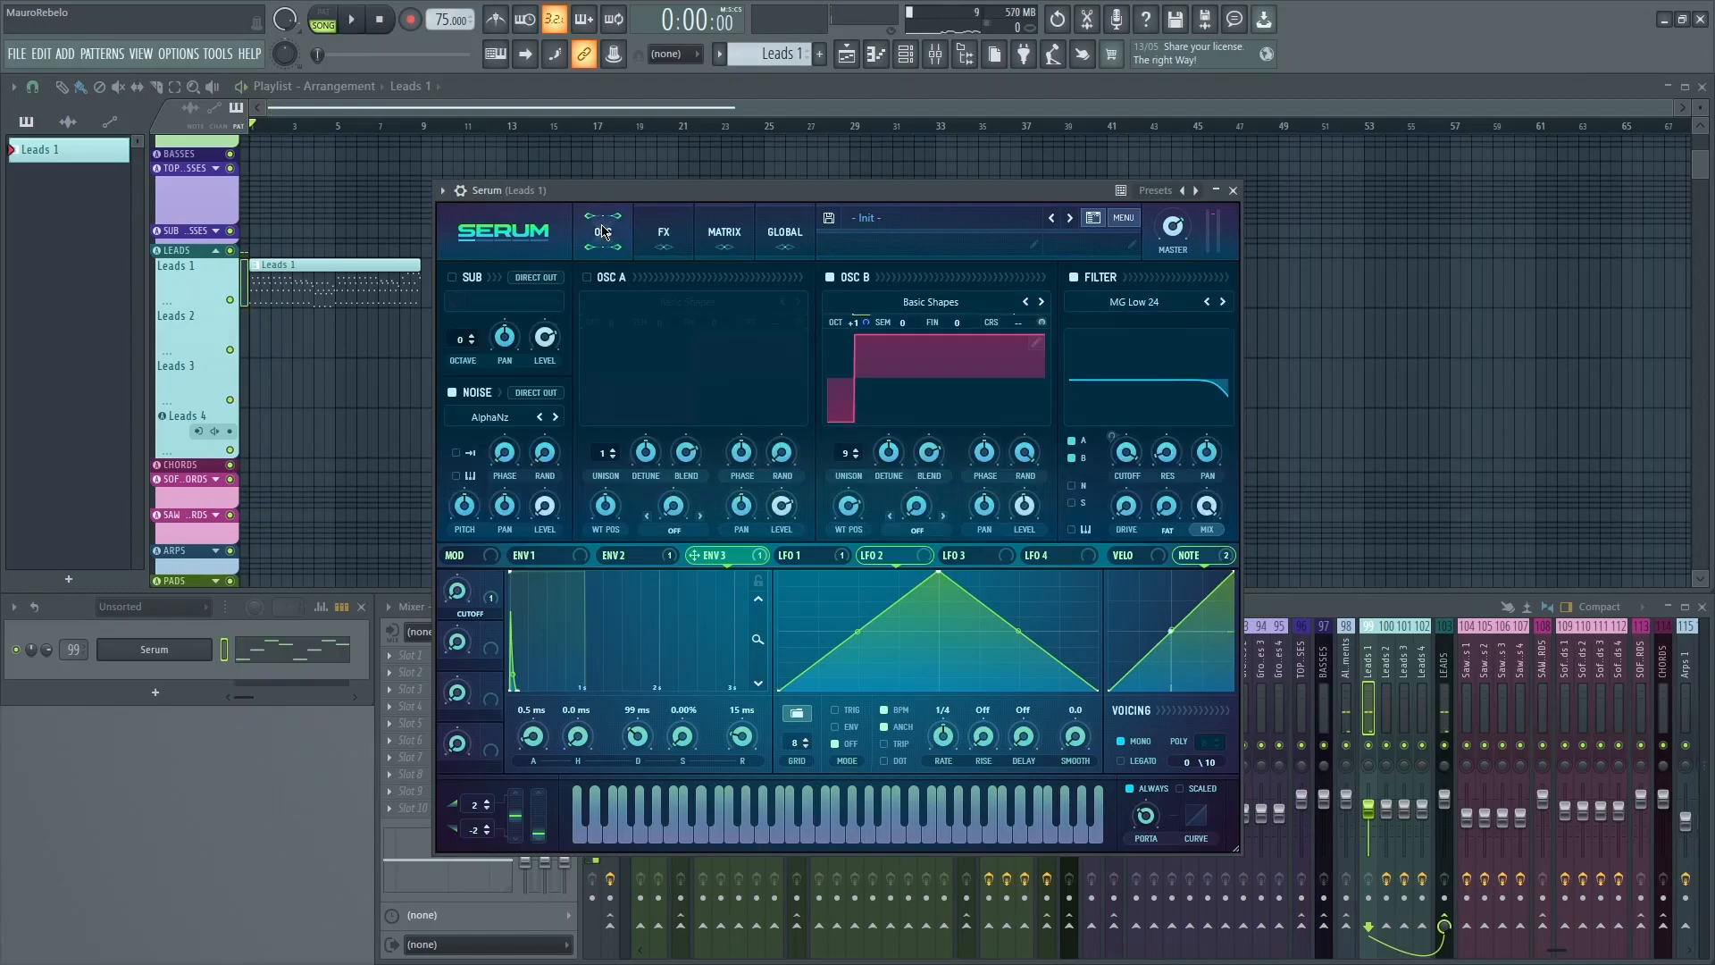
click(610, 280)
key(space)
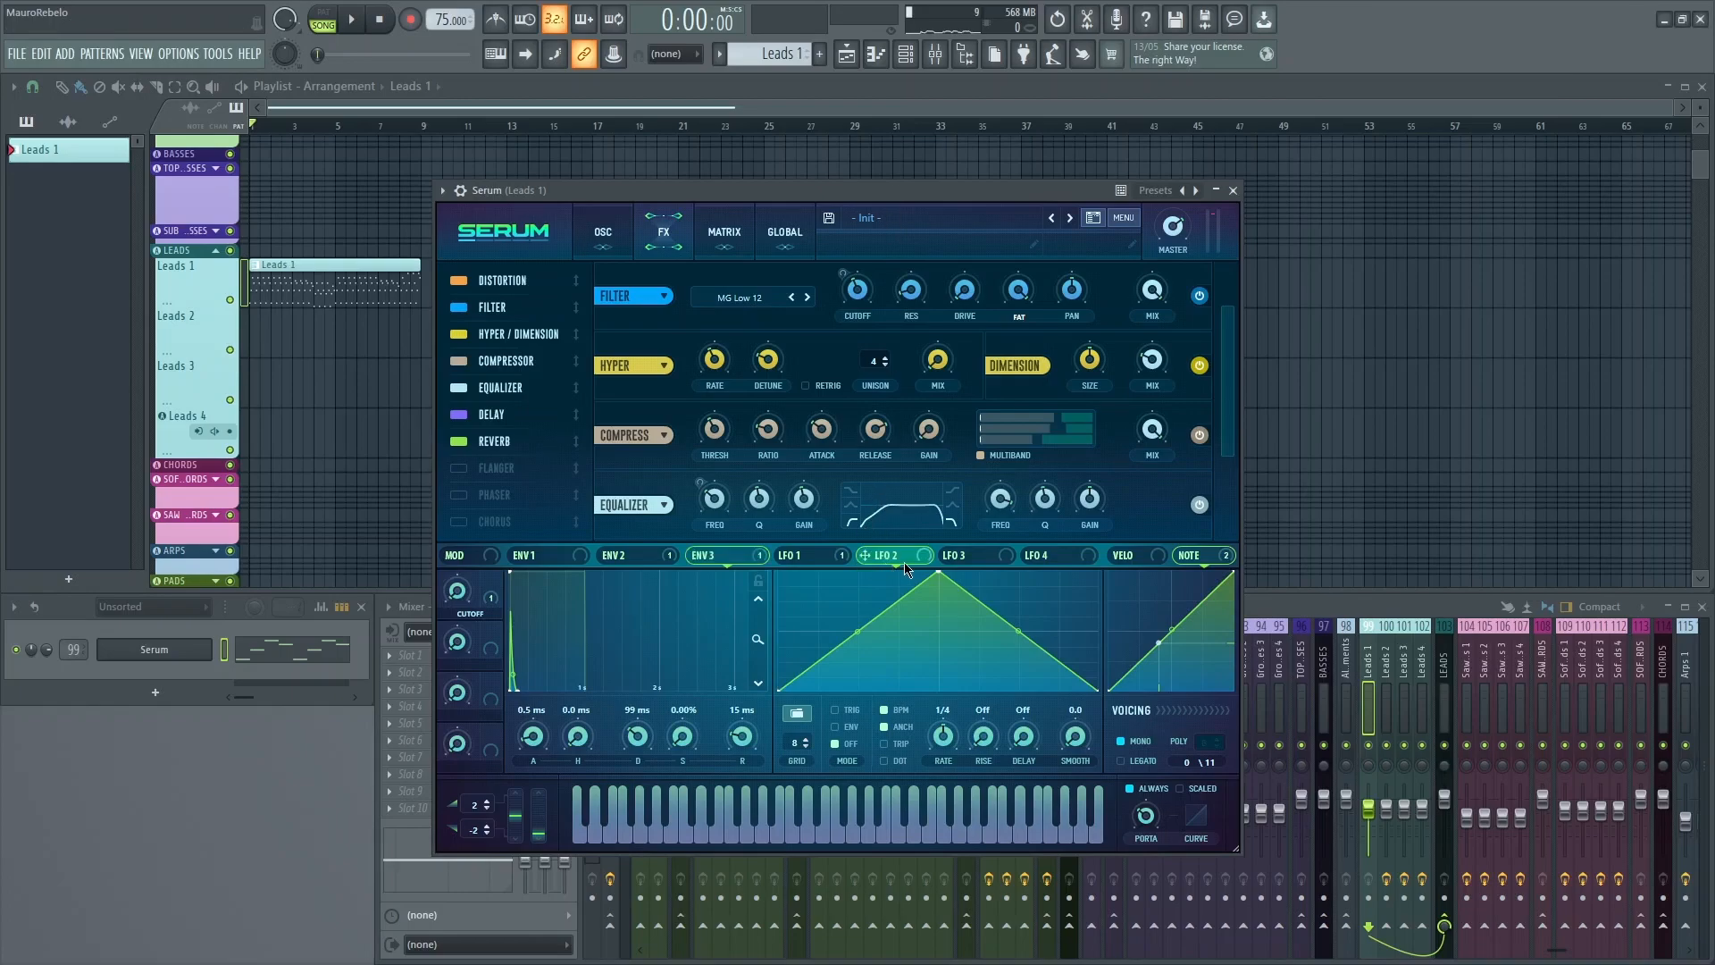
Reshape LFO 2 into a falling curve in ENV mode at a 1/16 rate and assign it to the multiband compressor's high band.
drag(944, 576, 778, 573)
drag(942, 642, 938, 647)
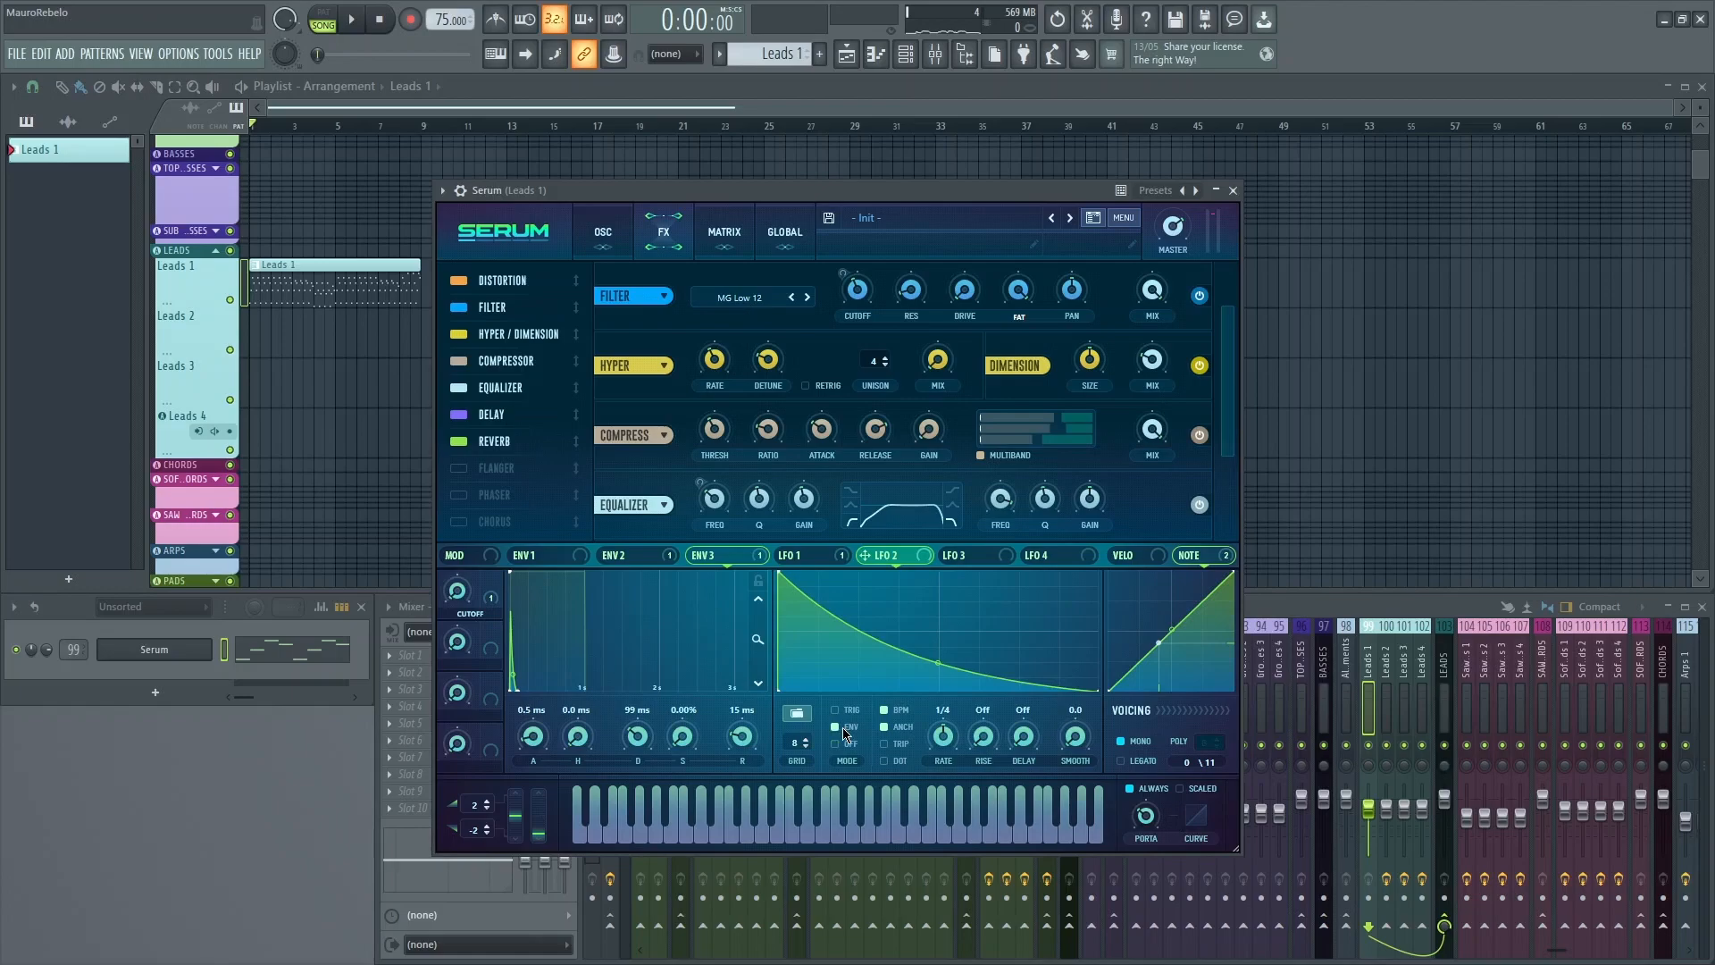
scroll(957, 728, up, 1)
key(space)
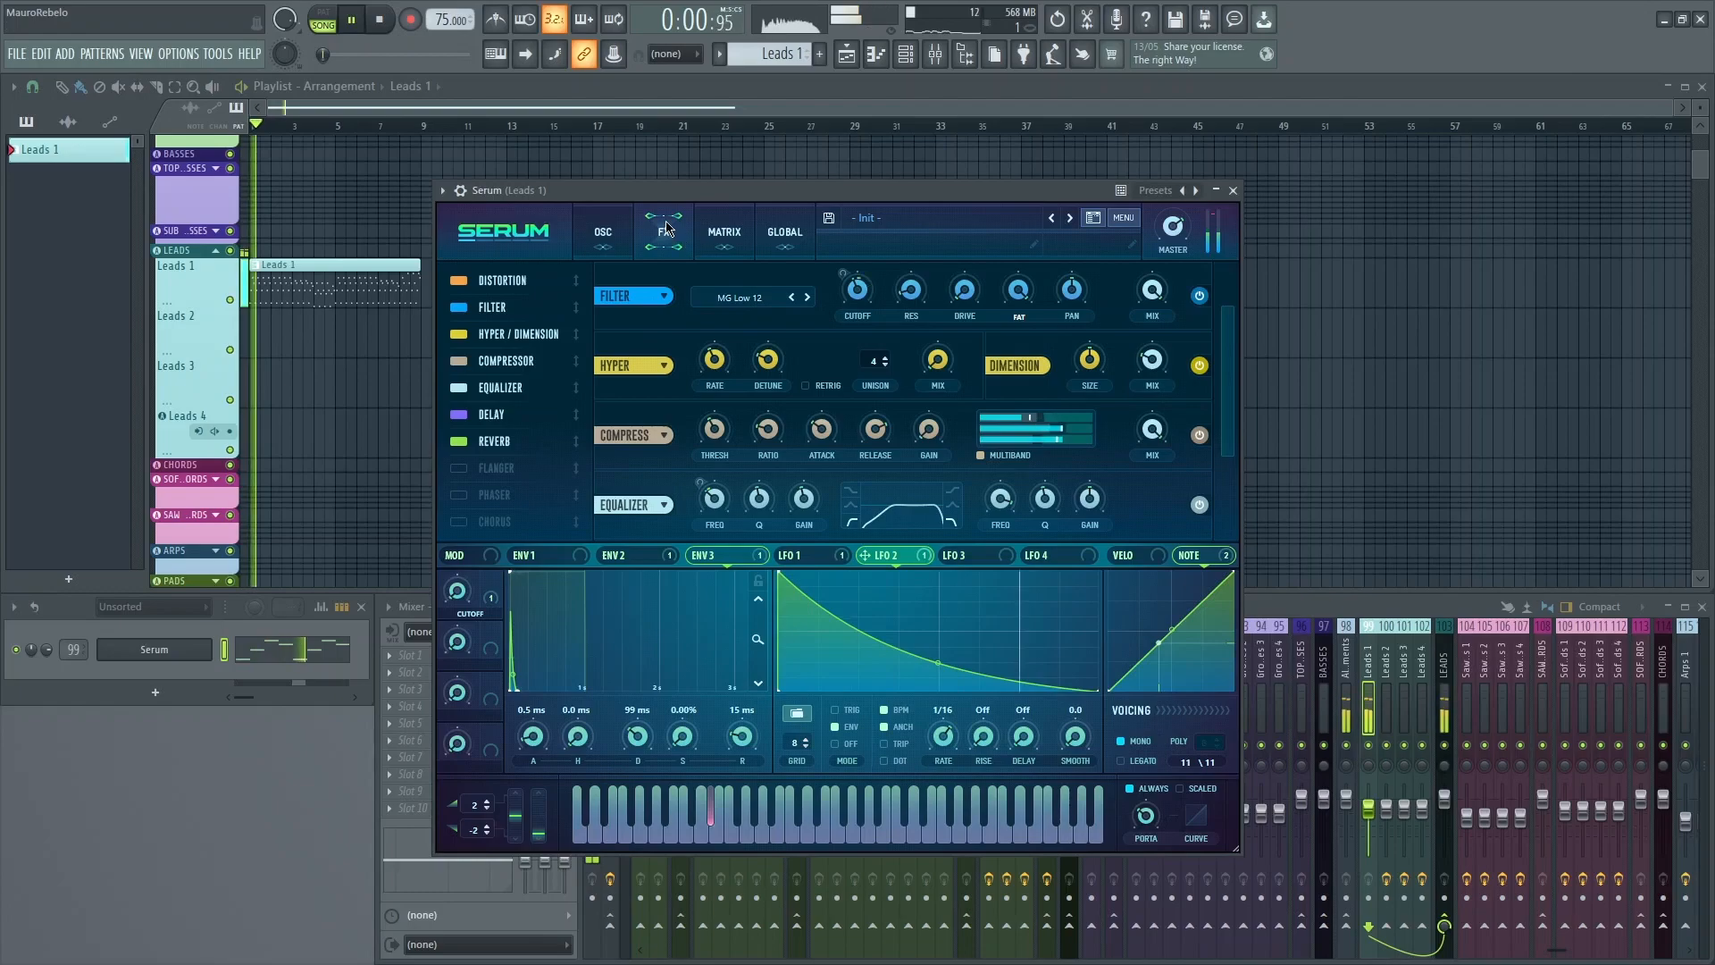
key(space)
Set Macro 1 as the aux source of the LFO 2 compressor modulation and audition the lead.
click(724, 232)
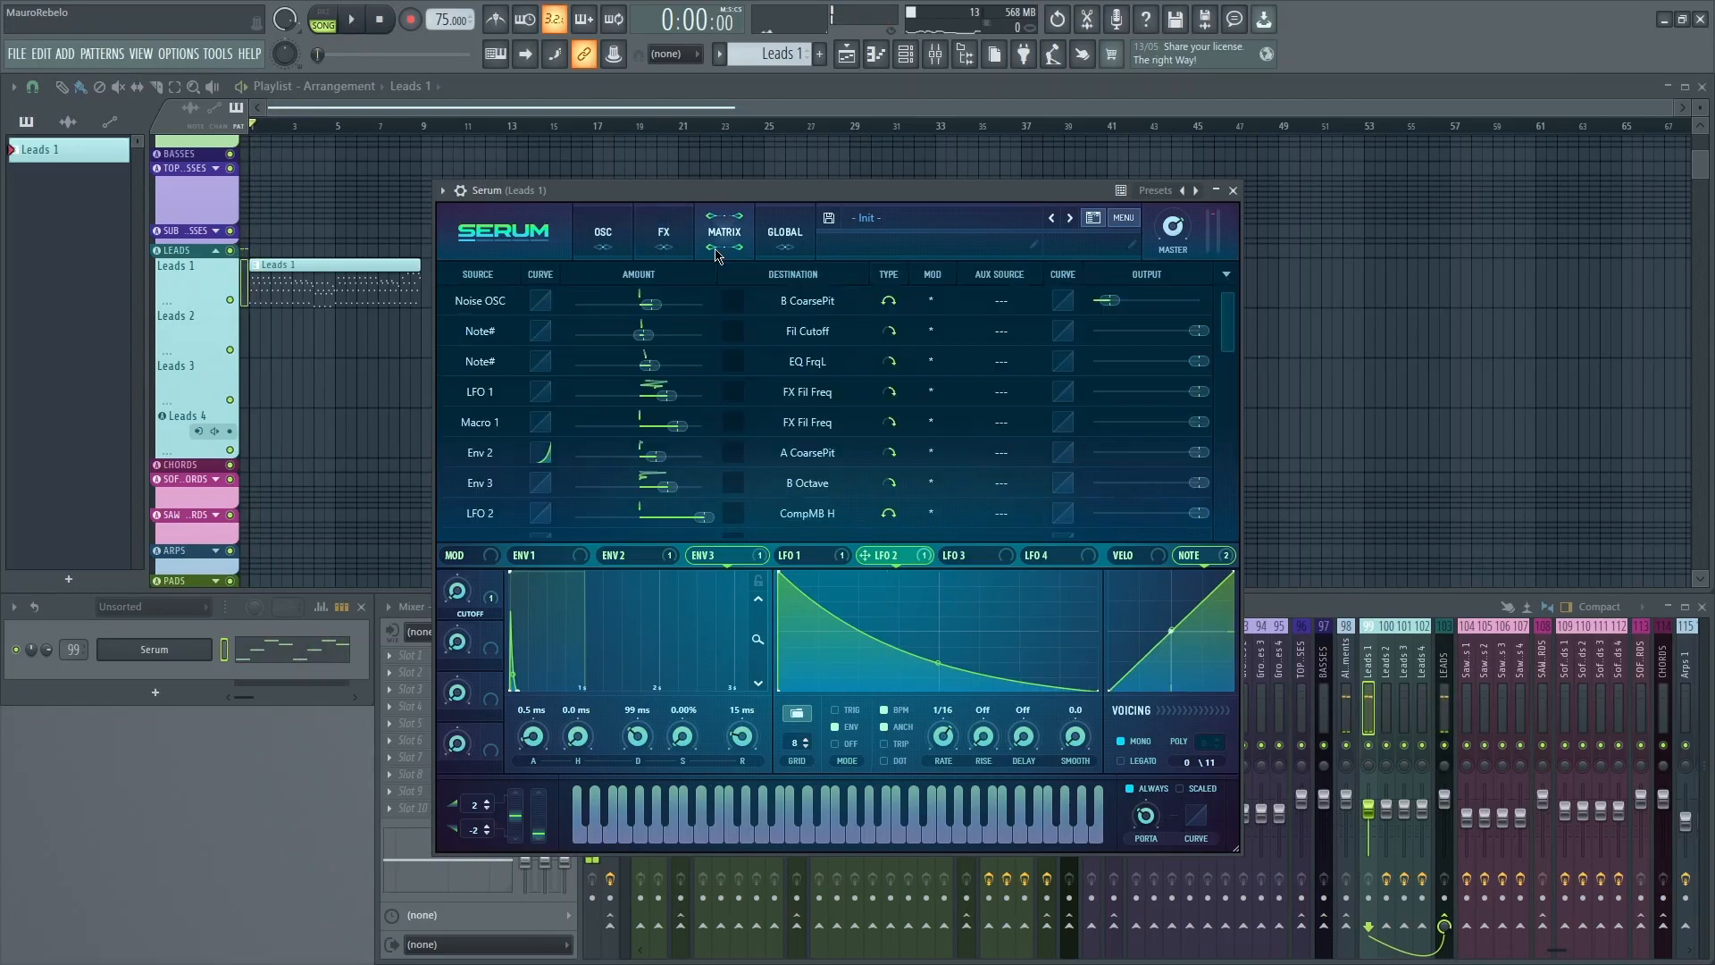
mouse_move(1225, 321)
mouse_down()
mouse_move(1226, 337)
mouse_move(1228, 318)
mouse_up()
click(985, 333)
click(987, 192)
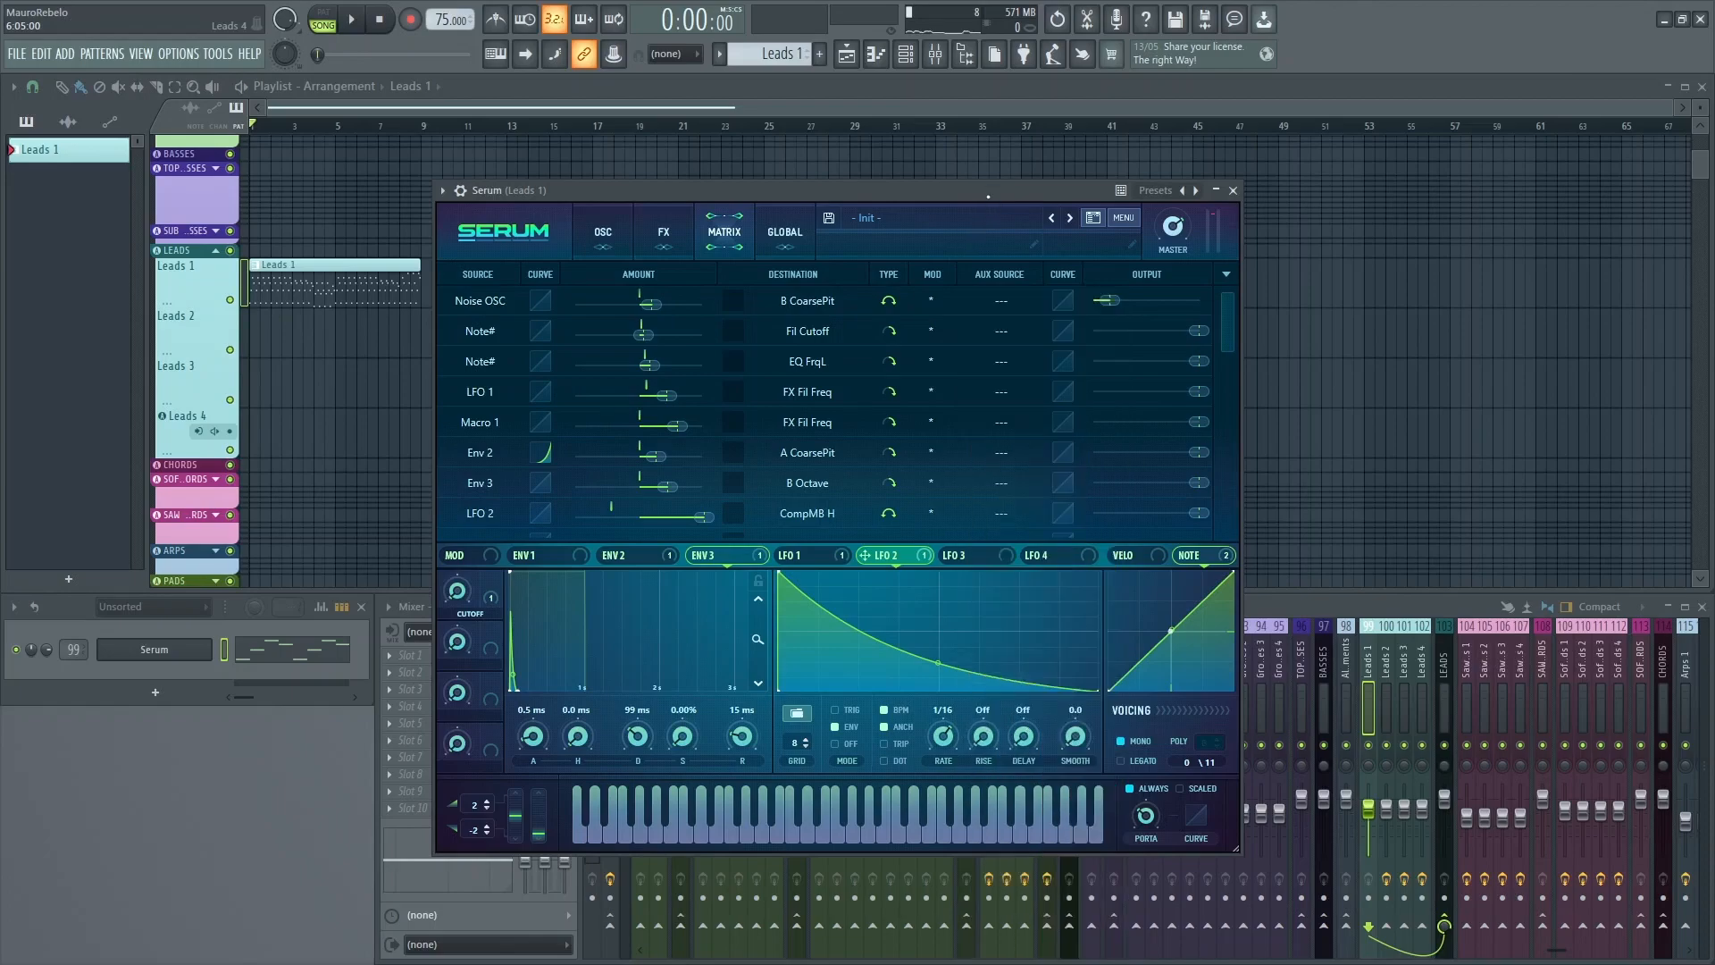
click(1010, 516)
click(1027, 638)
key(space)
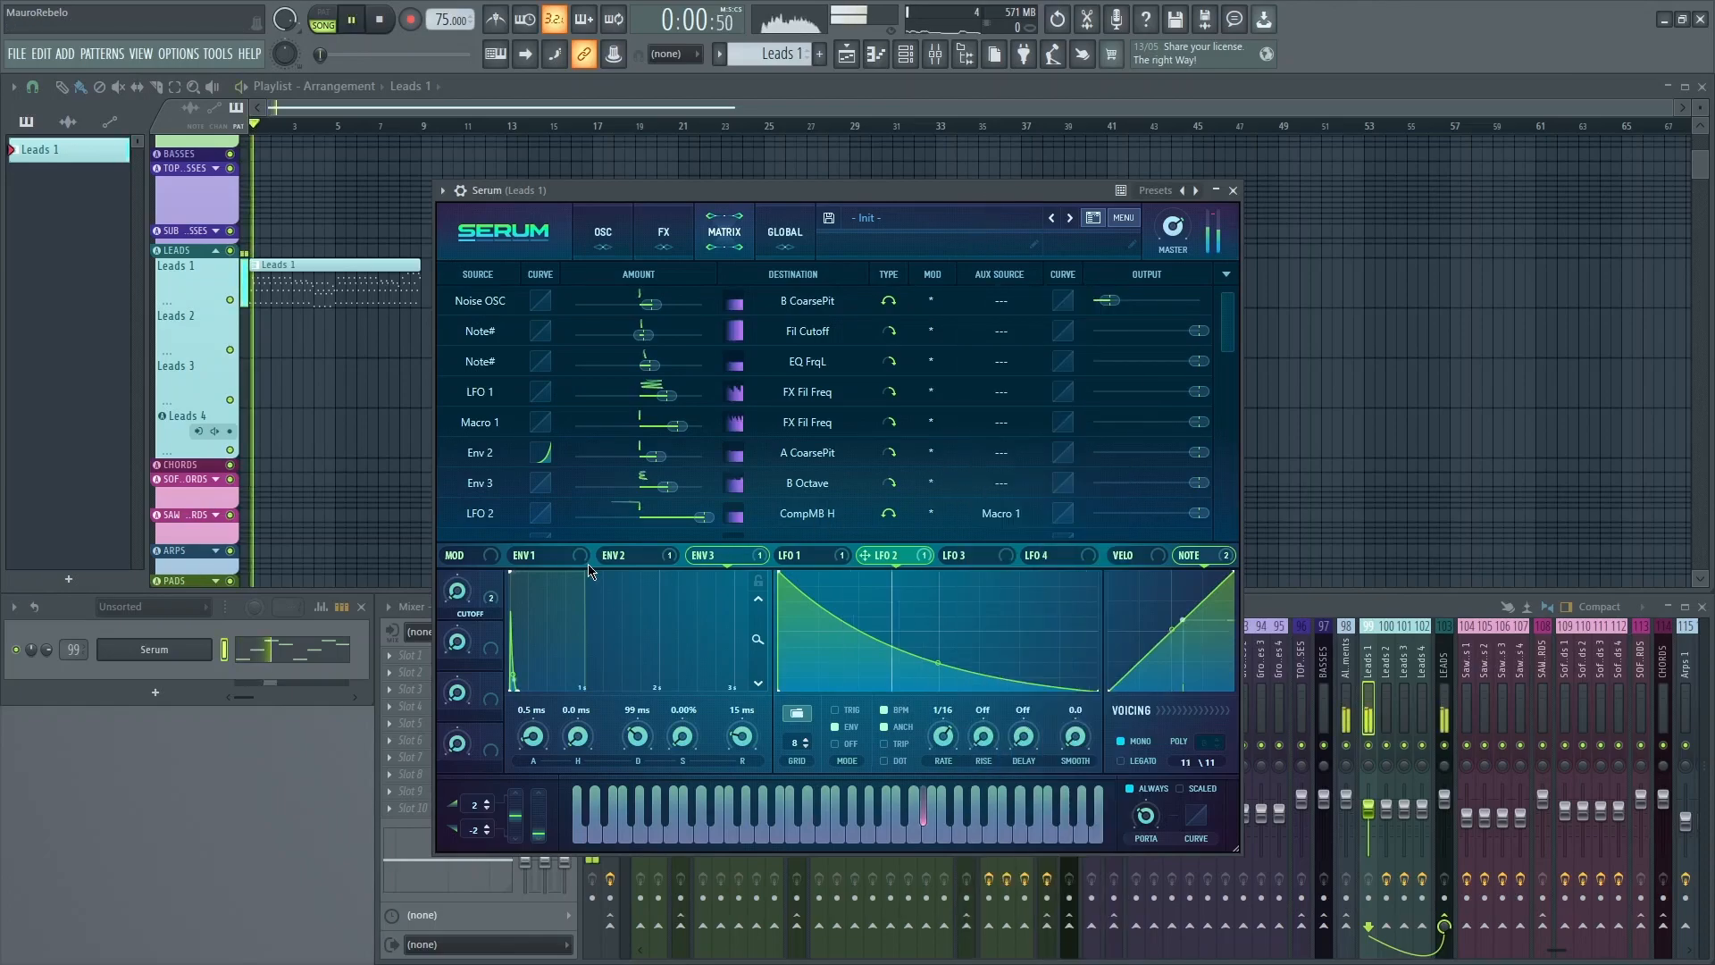
key(space)
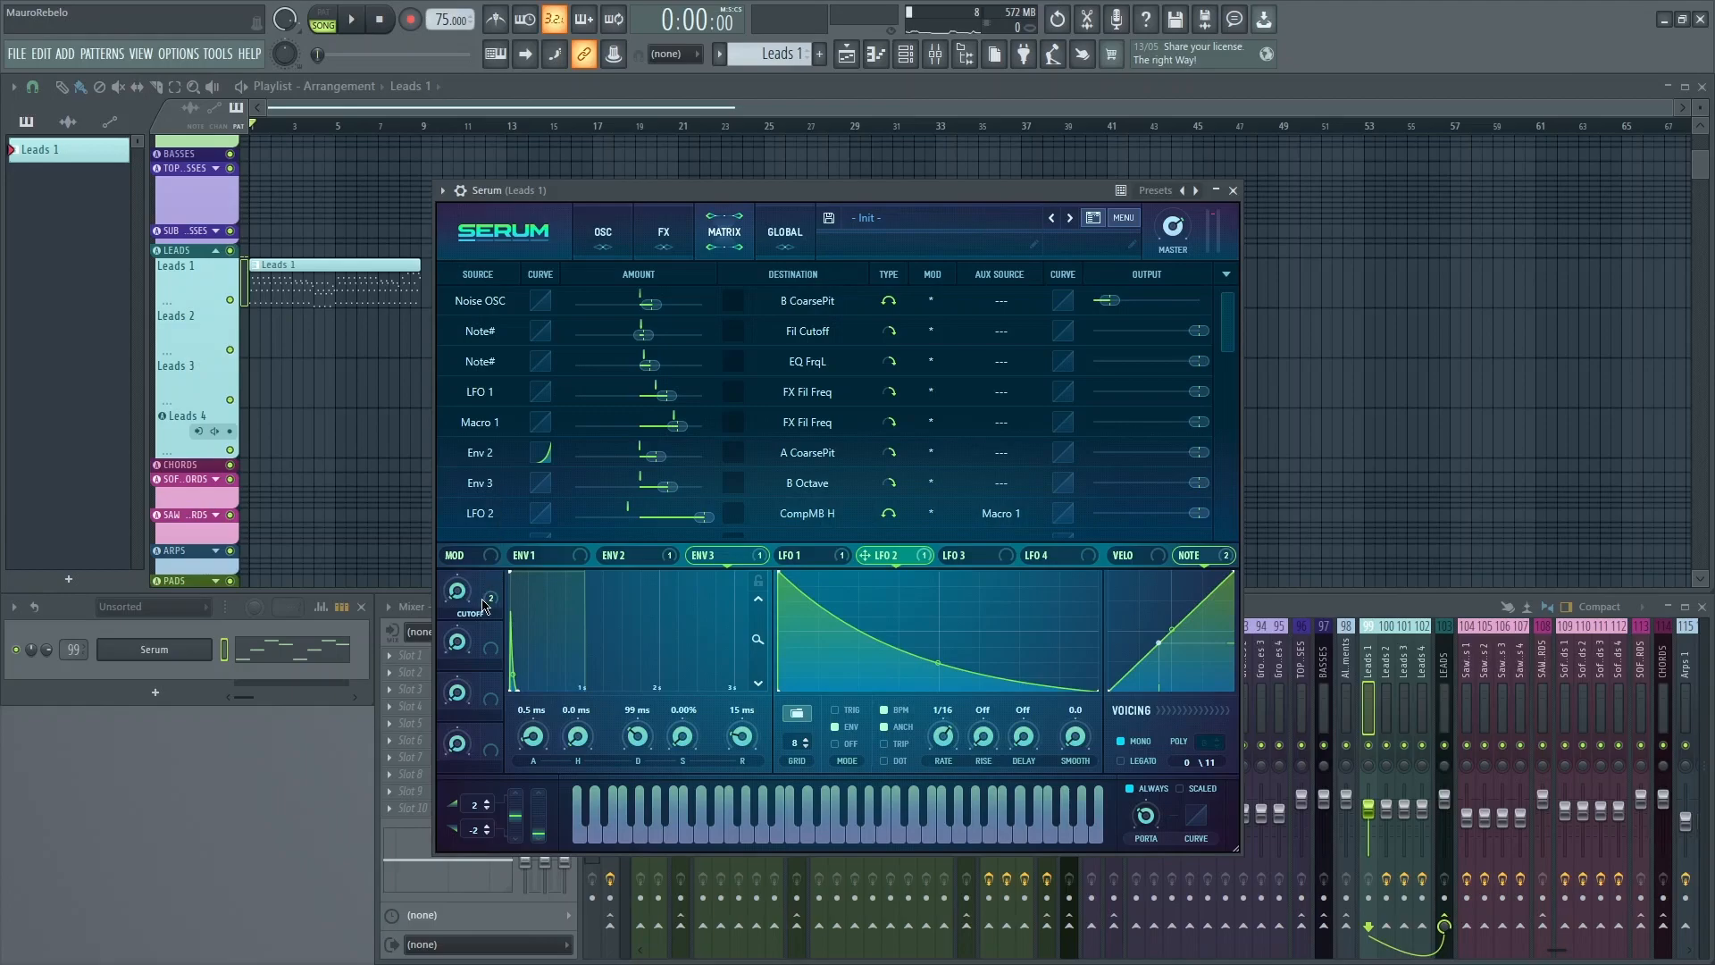
Audition the lead while sweeping the CUTOFF macro upward to check its effect on the LFO 2 modulation.
drag(467, 595, 507, 455)
key(space)
drag(463, 596, 525, 451)
key(space)
Set the LFO 2 compressor modulation's mod mode to * (inv) and audition it while sweeping the CUTOFF macro.
click(940, 515)
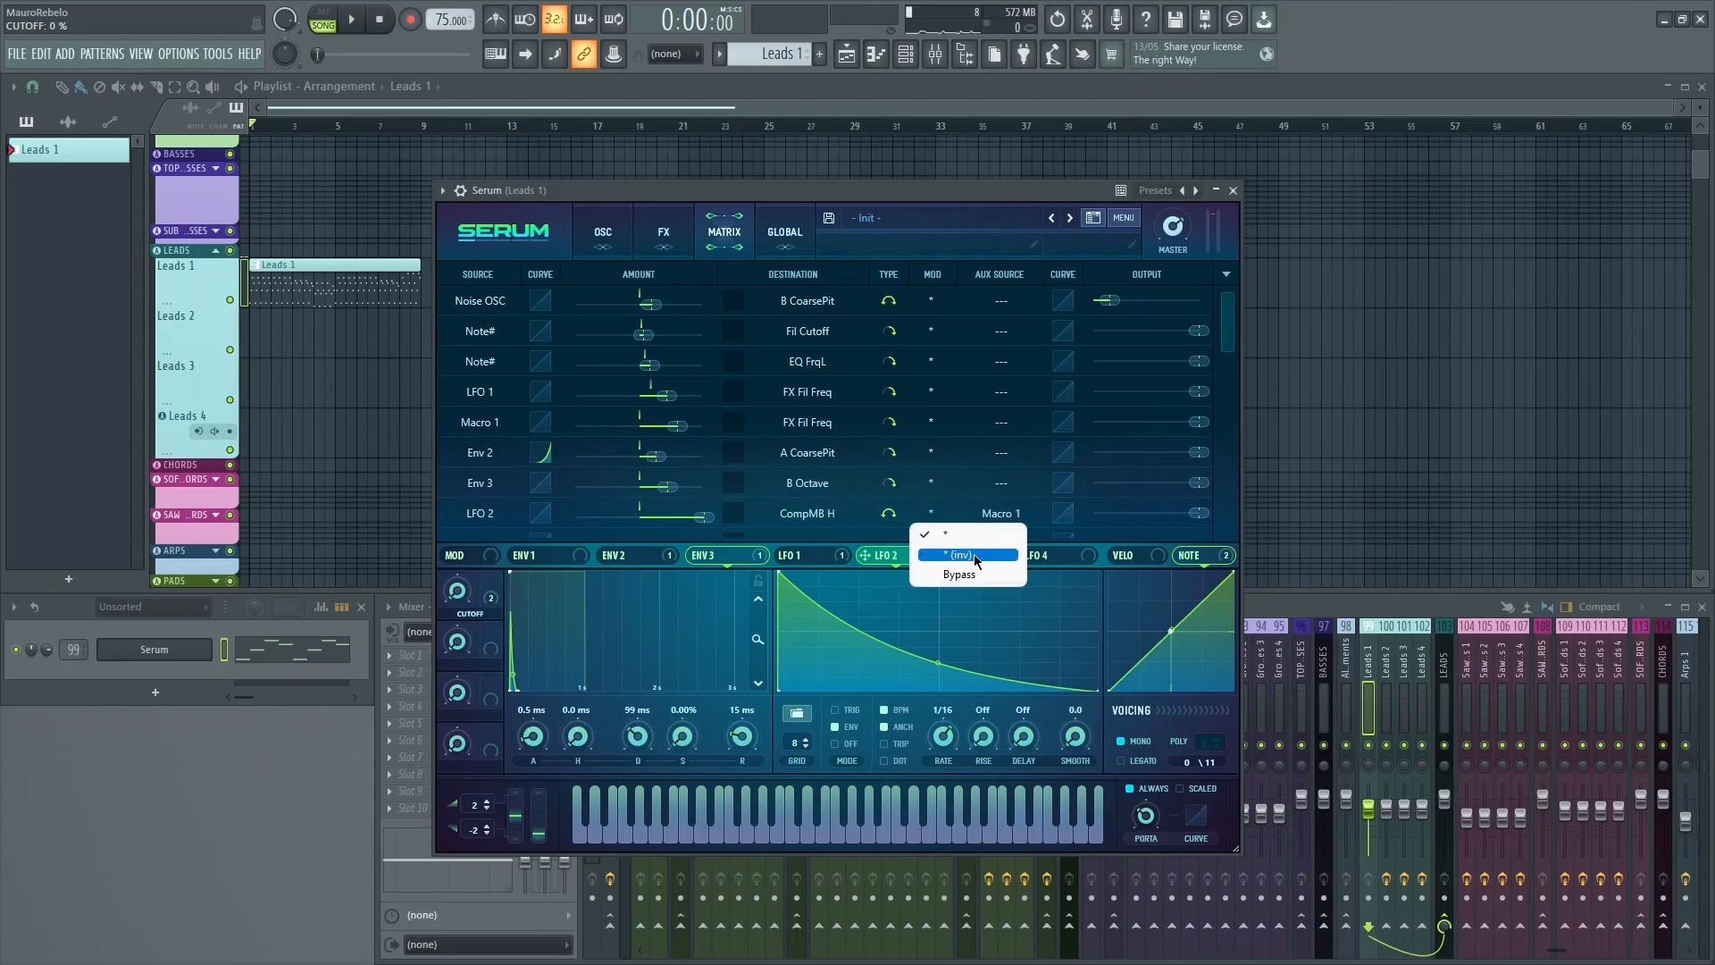
click(974, 554)
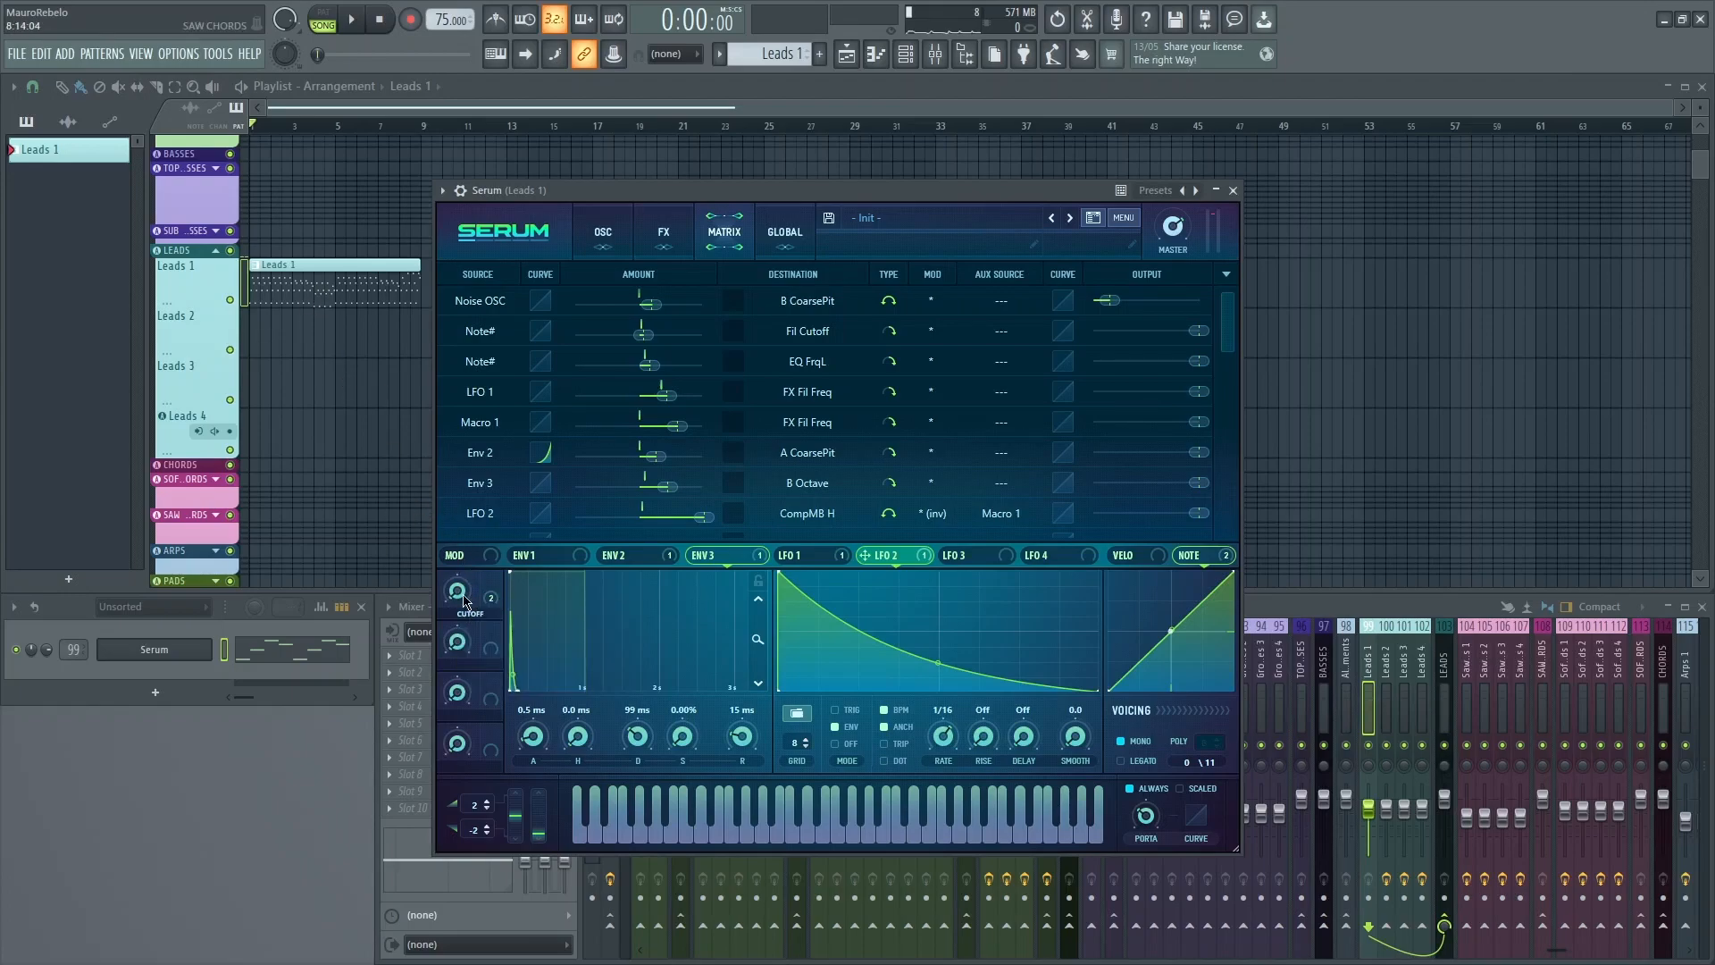
key(space)
click(464, 601)
drag(478, 536, 565, 559)
key(space)
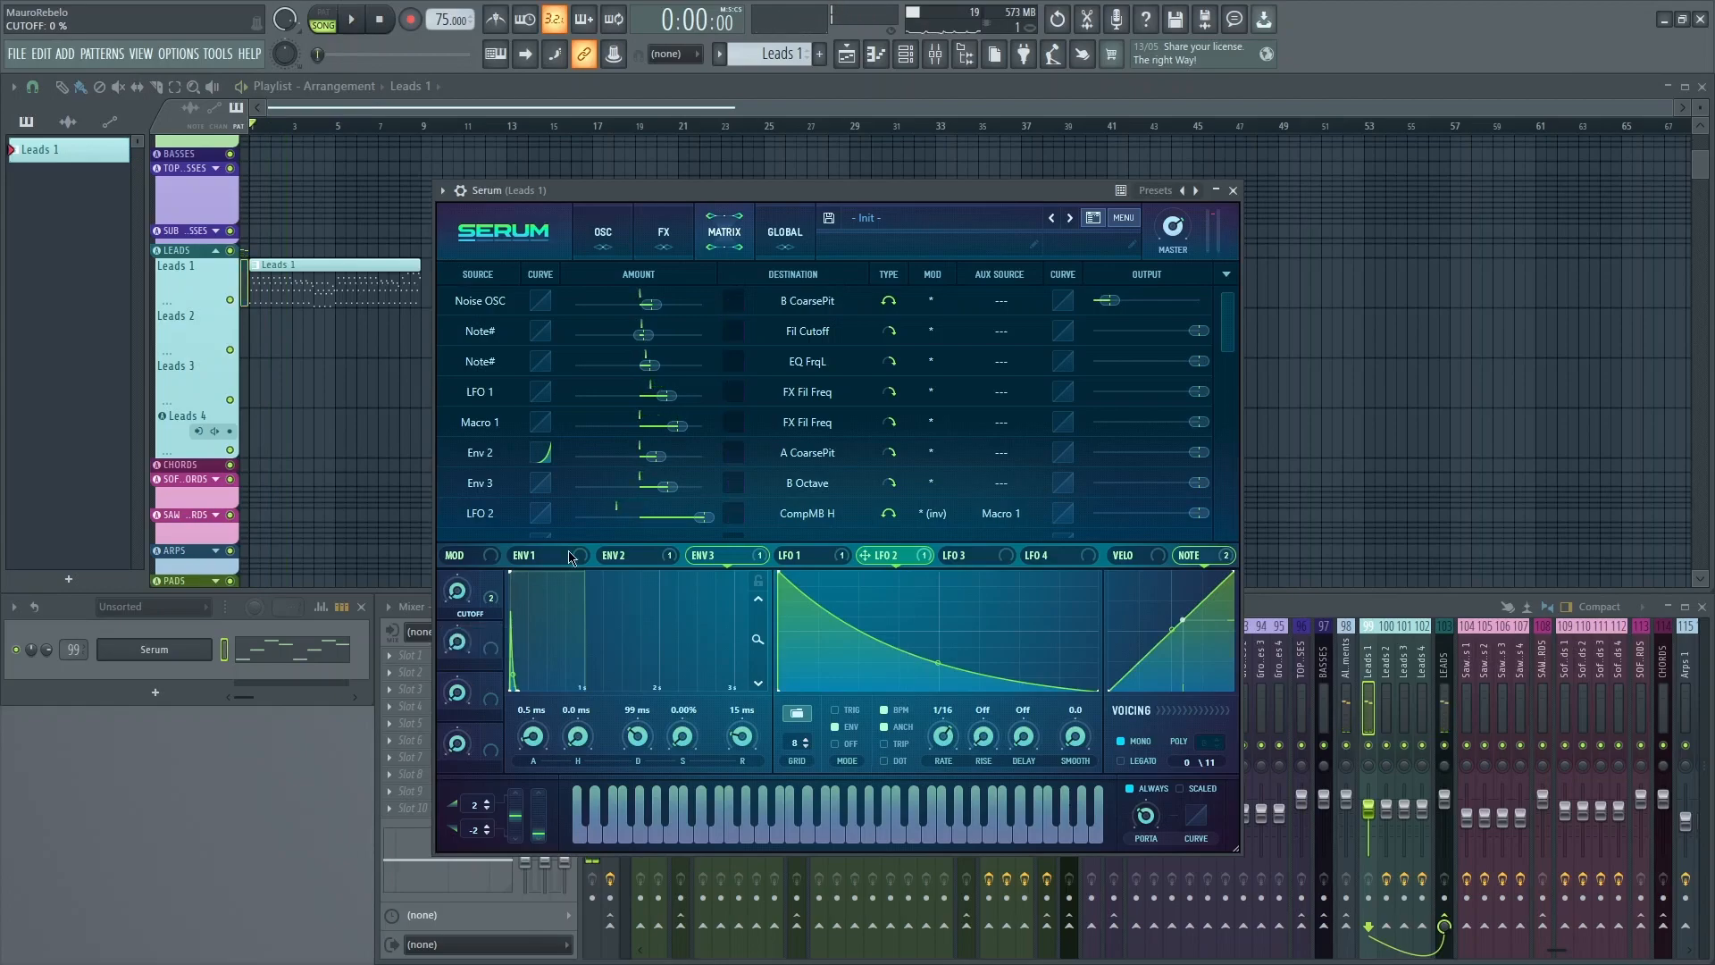
Audition the full lead while raising the CUTOFF macro to about 80%, and repeat the sweep with the effects in view.
key(space)
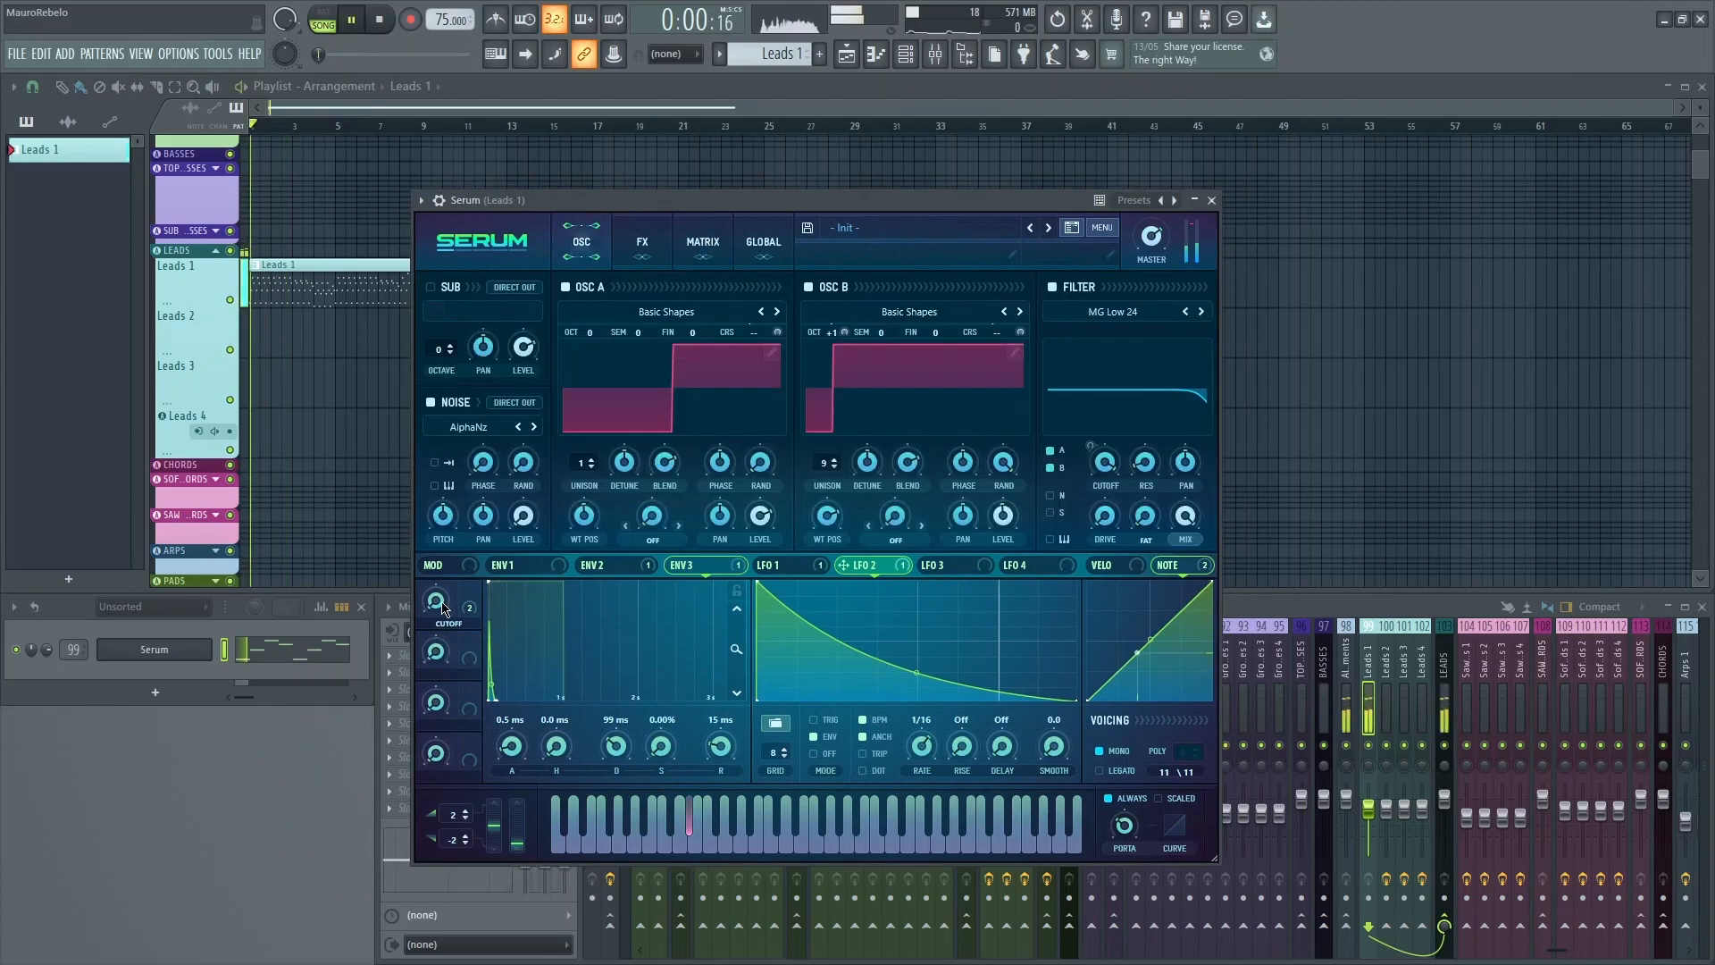
drag(435, 598, 463, 462)
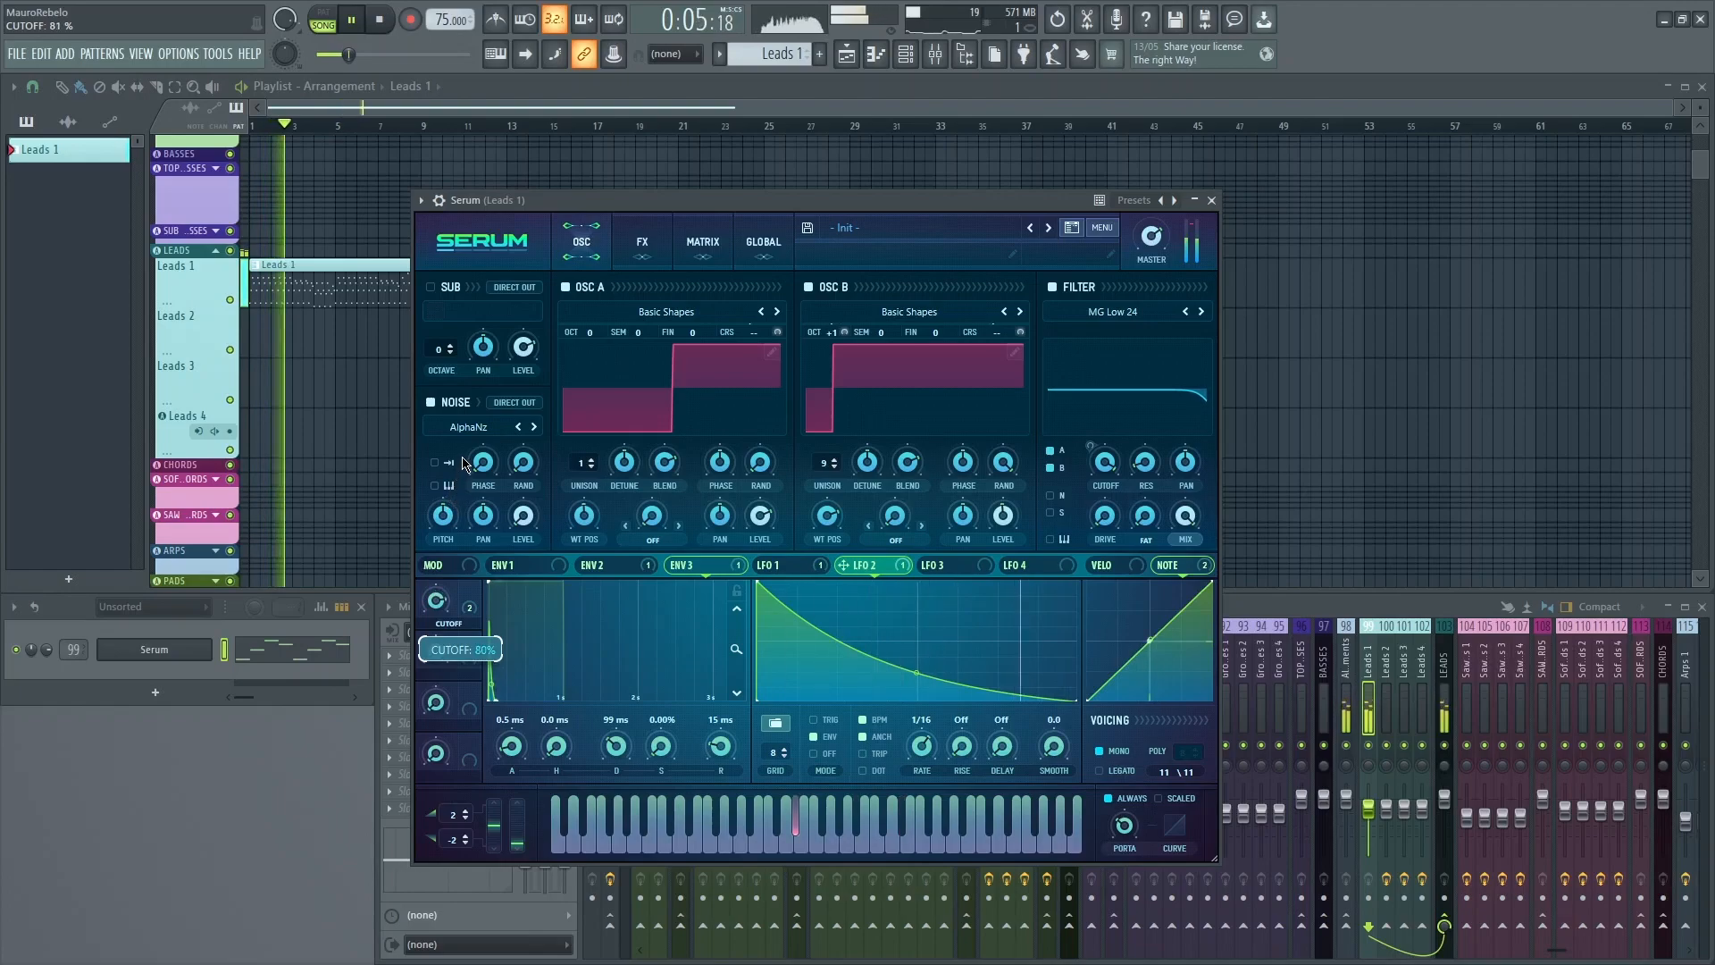
drag(46, 650, 47, 648)
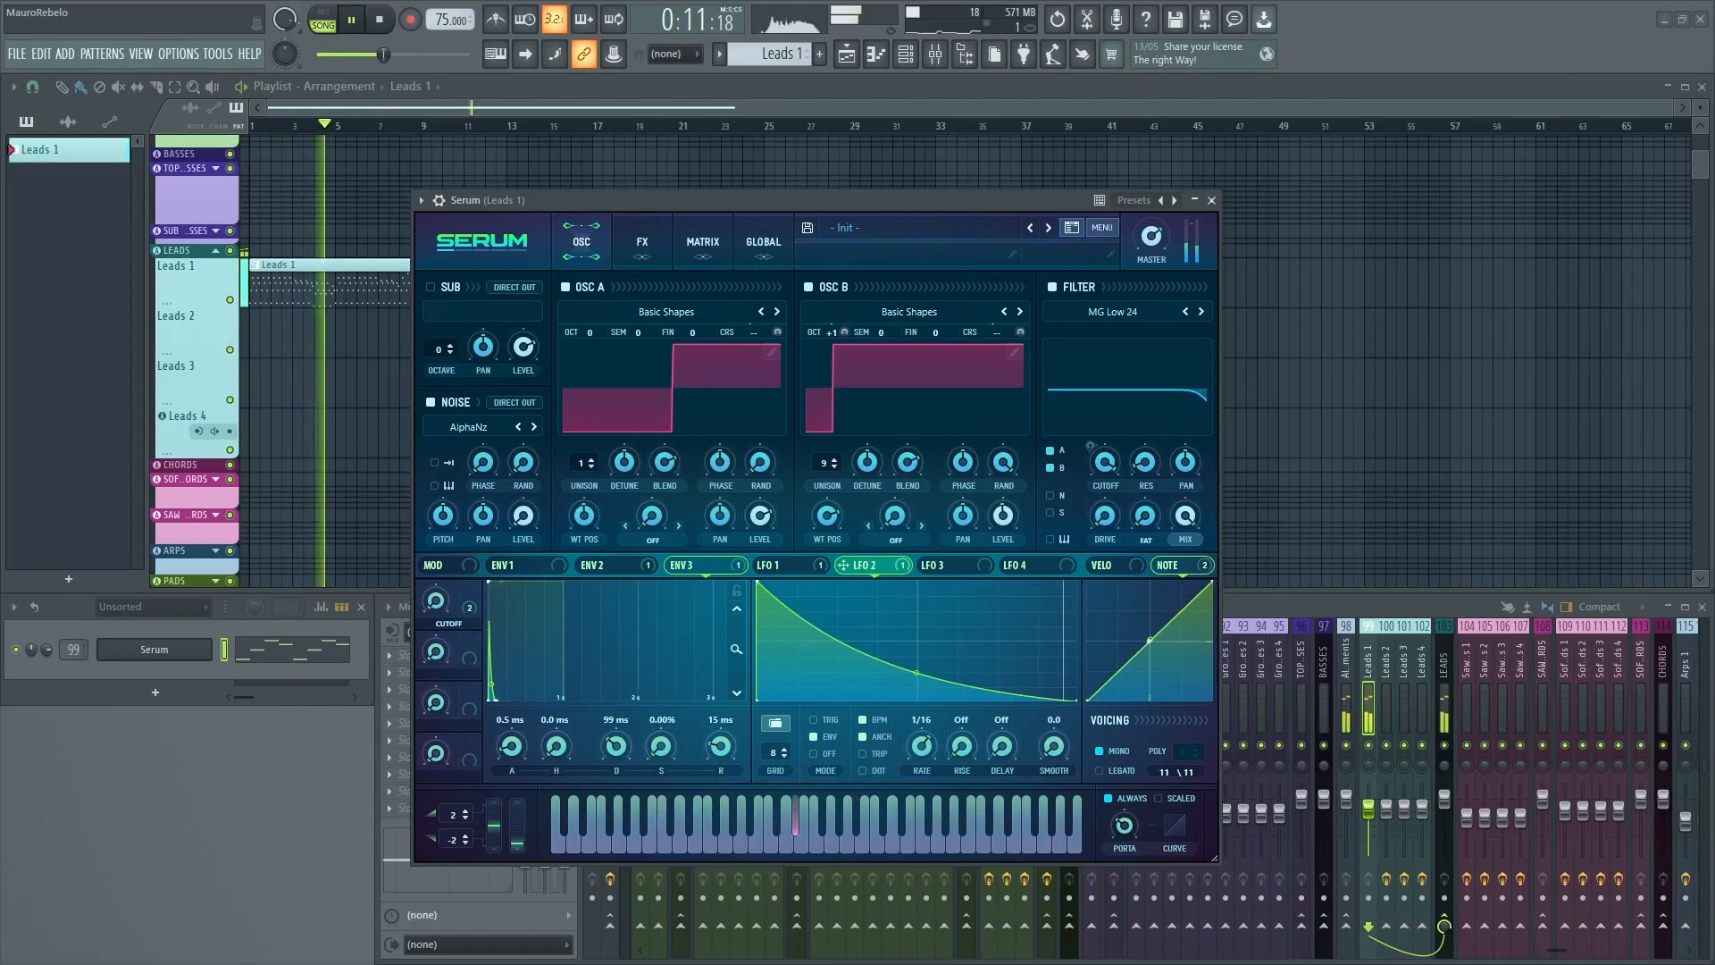
key(space)
click(644, 250)
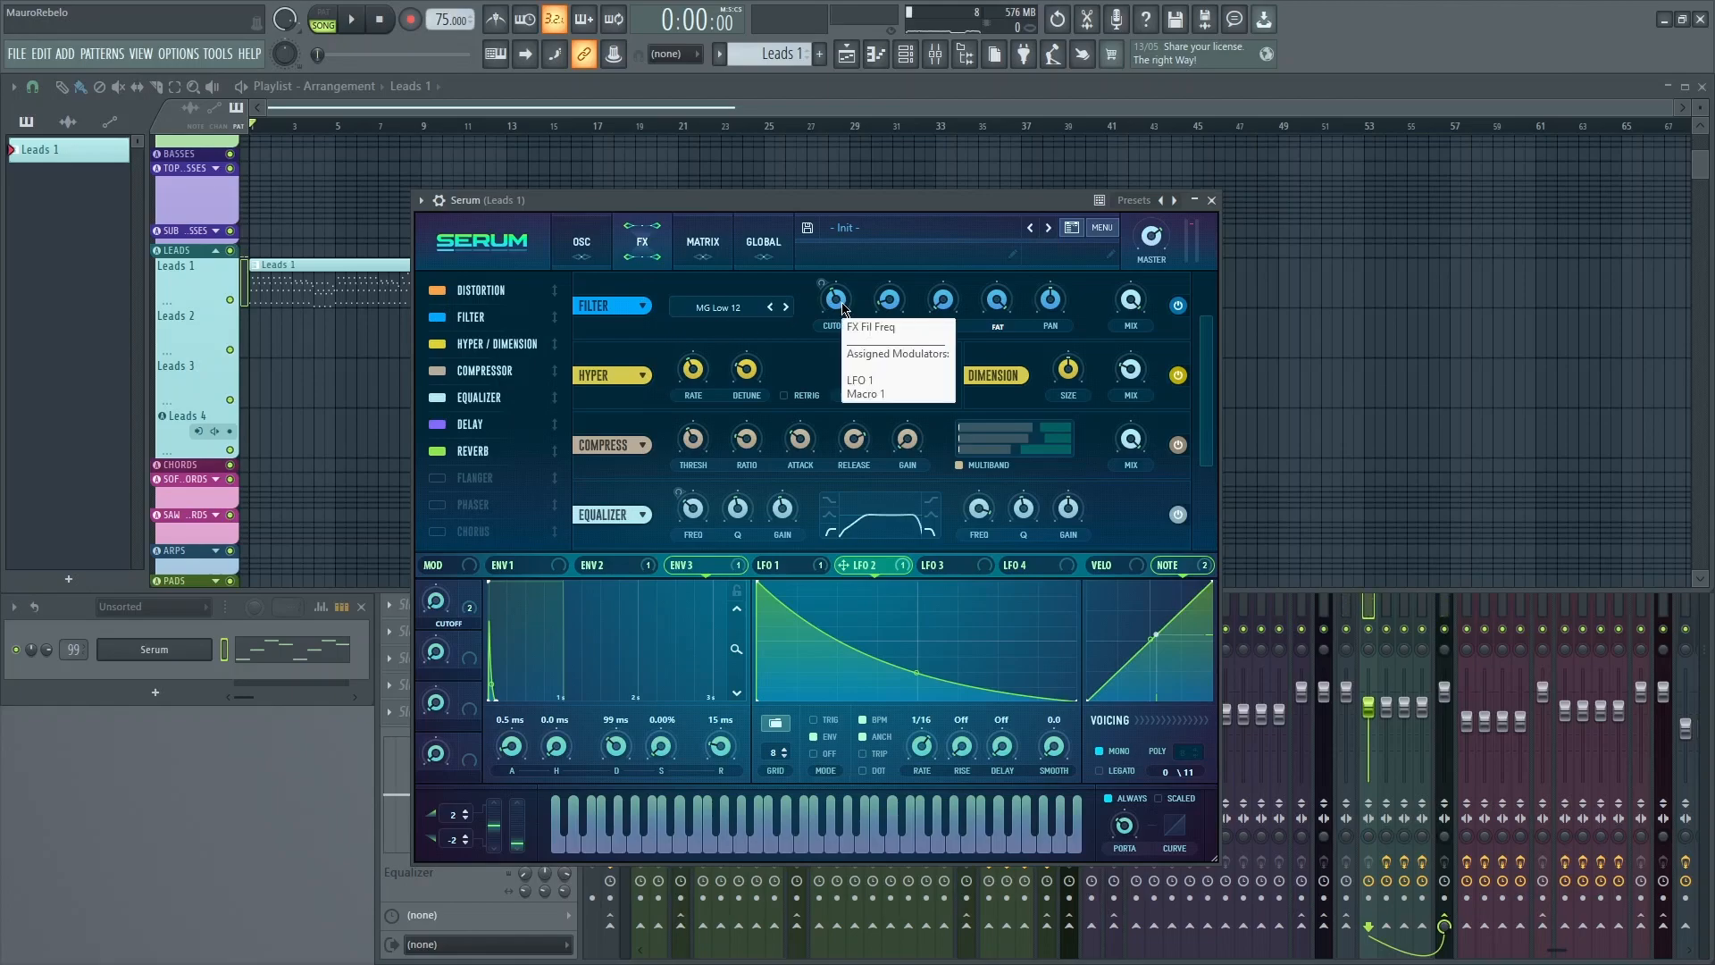
key(space)
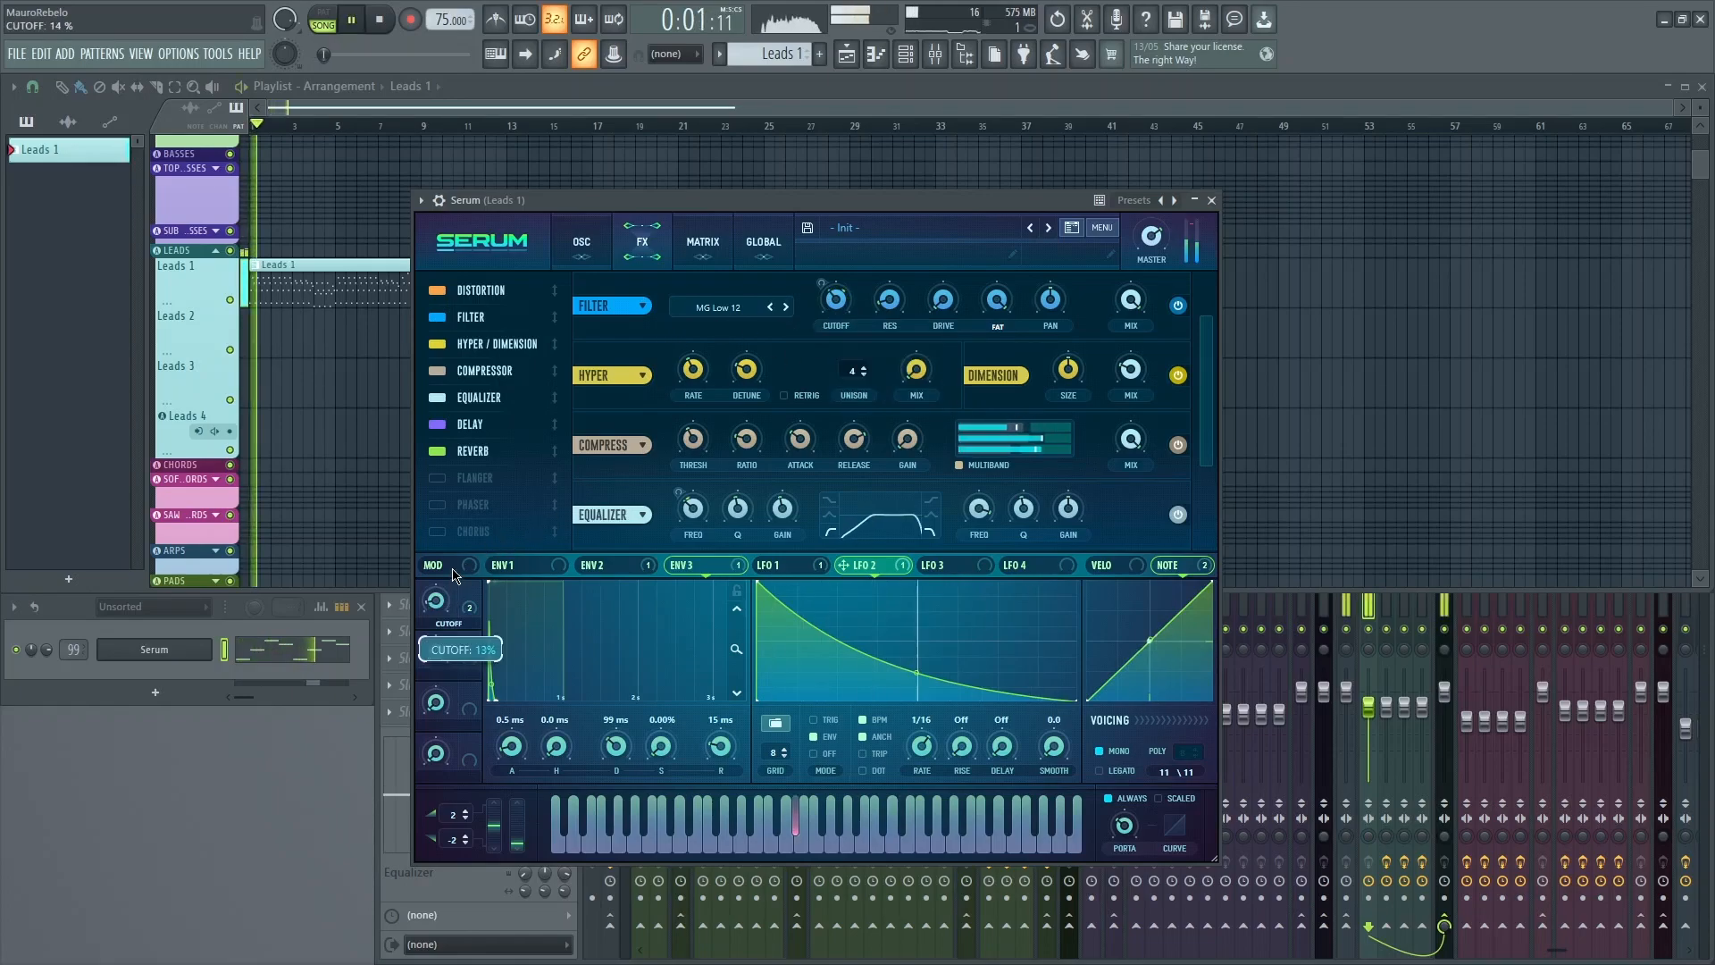